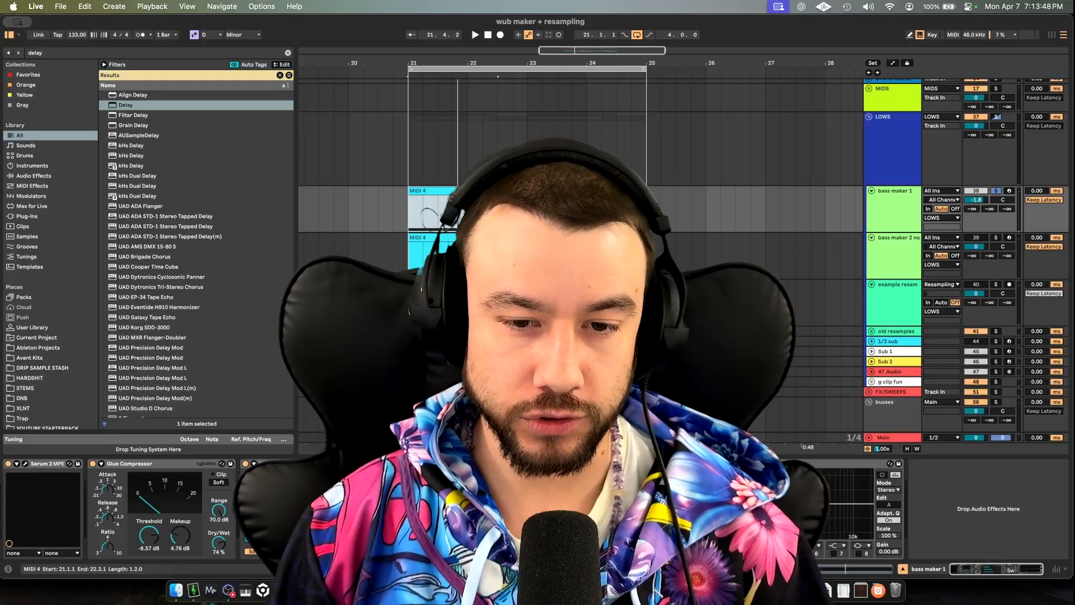
# Step: Play the looped four-bar section and turn off the solo on the bass maker 1 track
pyautogui.scroll(3, 456, 180)
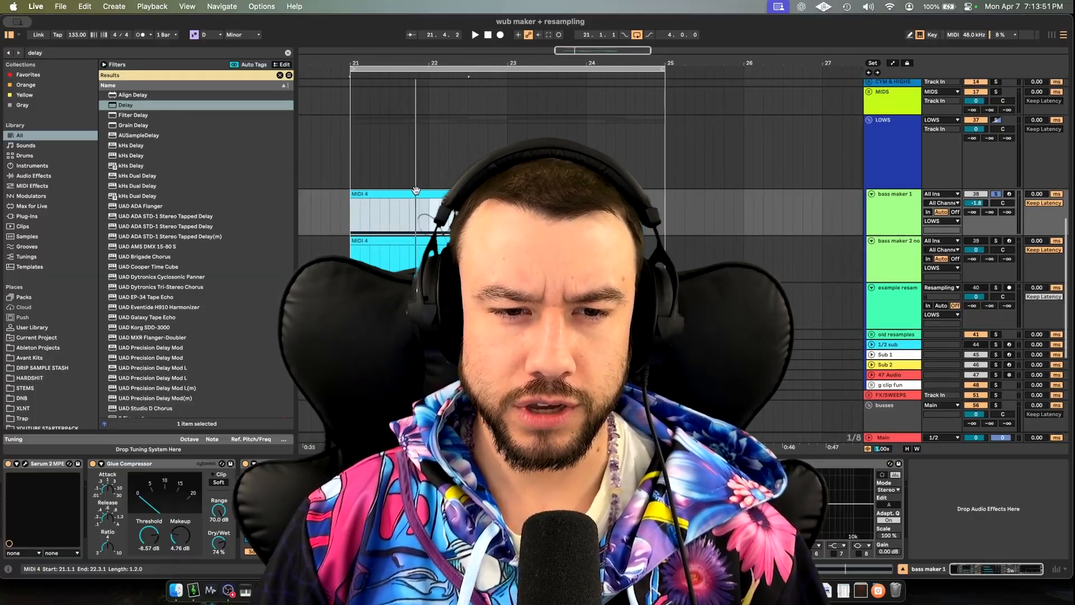
pyautogui.scroll(2, 431, 187)
pyautogui.scroll(-2, 415, 195)
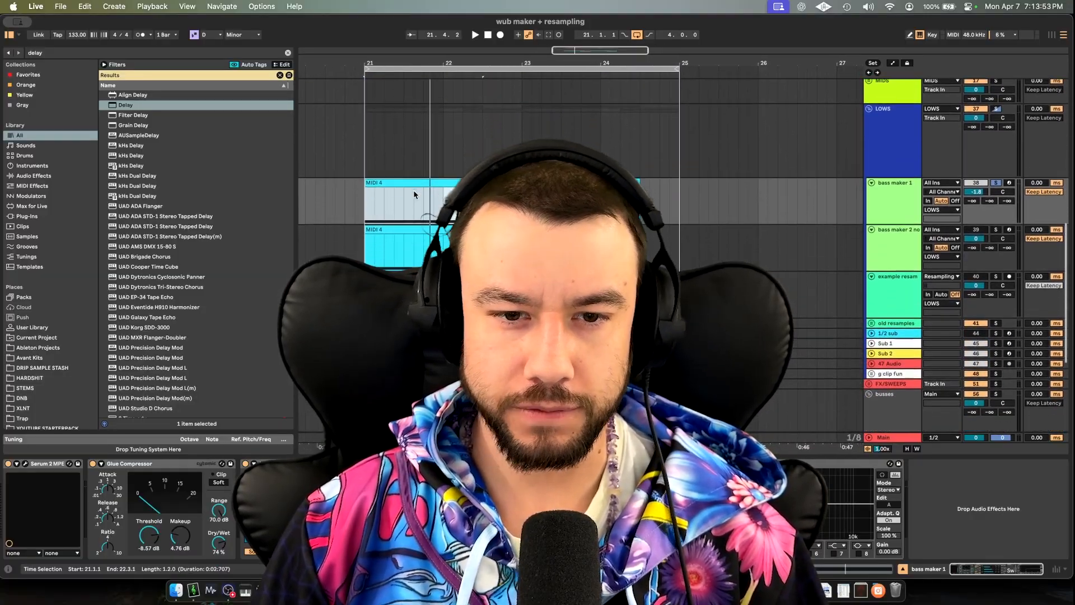
pyautogui.scroll(2, 415, 195)
pyautogui.scroll(1, 504, 224)
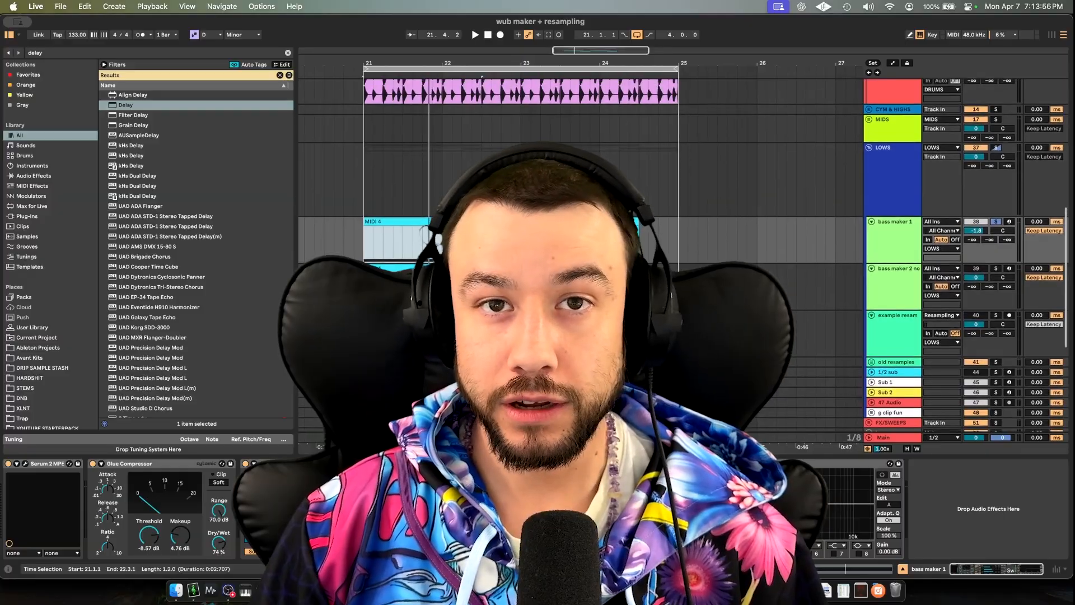
pyautogui.press('space')
pyautogui.click(995, 222)
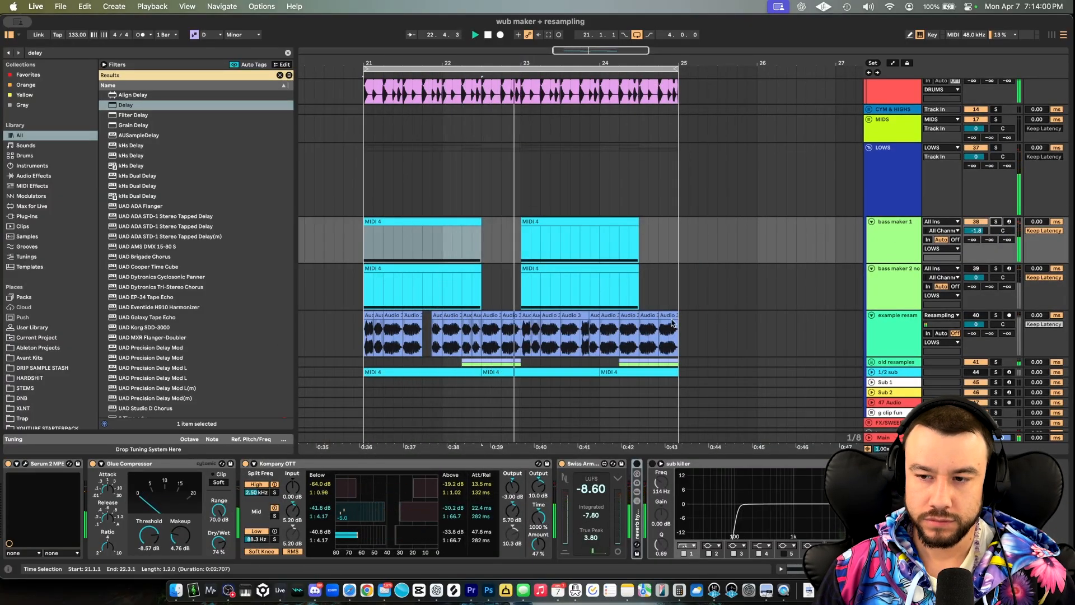
# Step: Inspect the Serum 2 oscillators and the reverb hybrid parallel rack in the bass maker 1 device chain
pyautogui.click(896, 242)
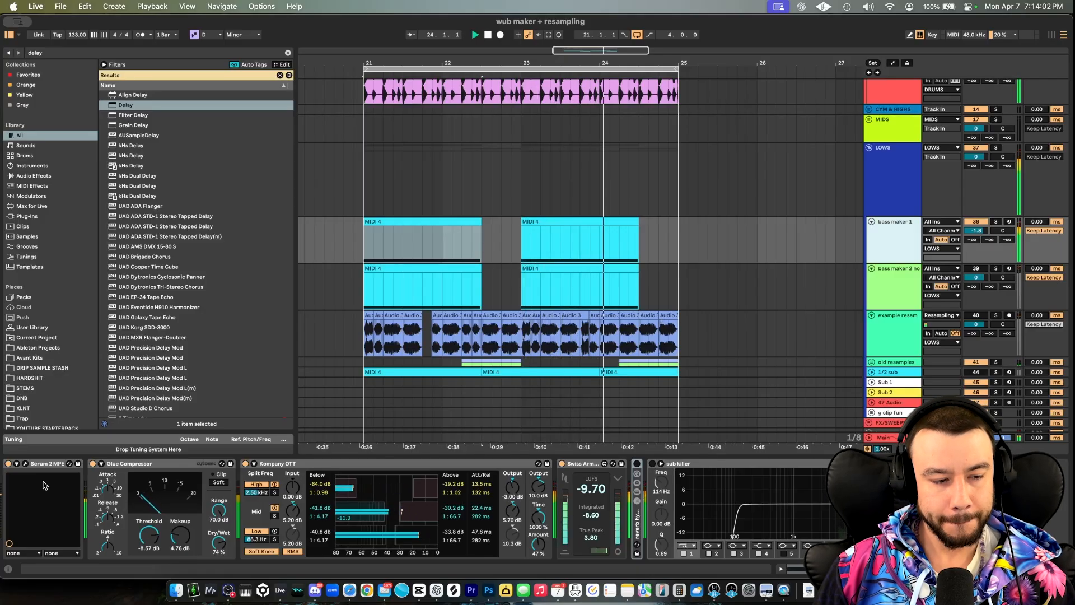
pyautogui.click(24, 464)
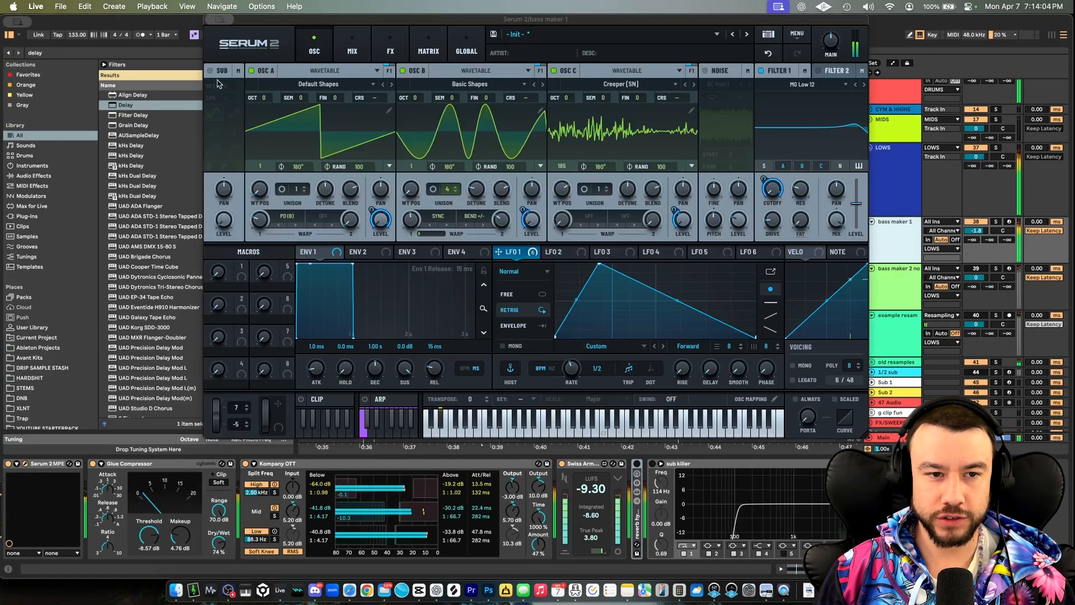
pyautogui.click(211, 19)
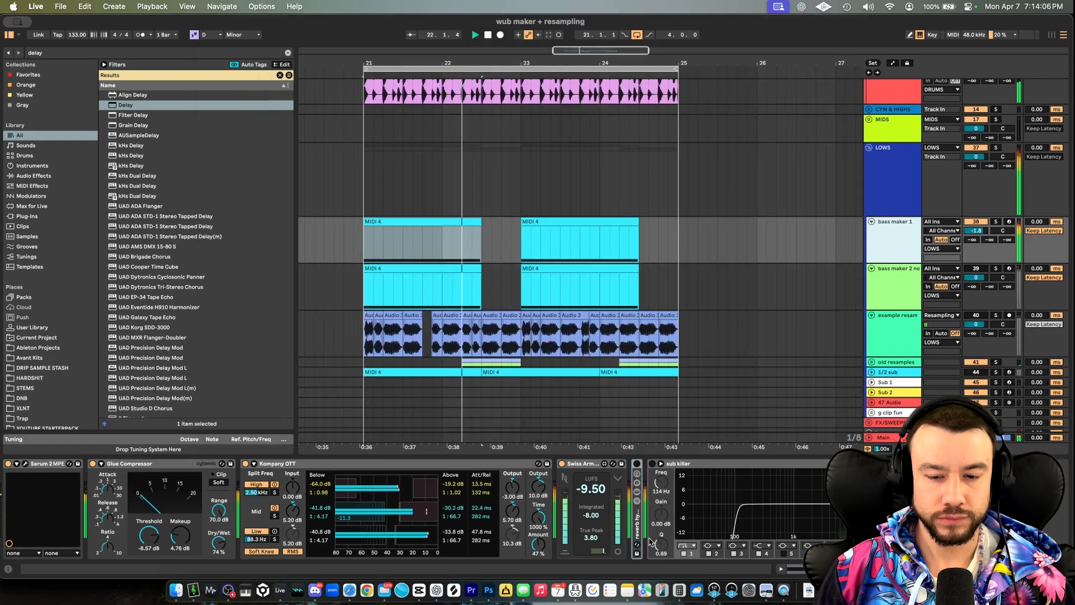
pyautogui.click(637, 464)
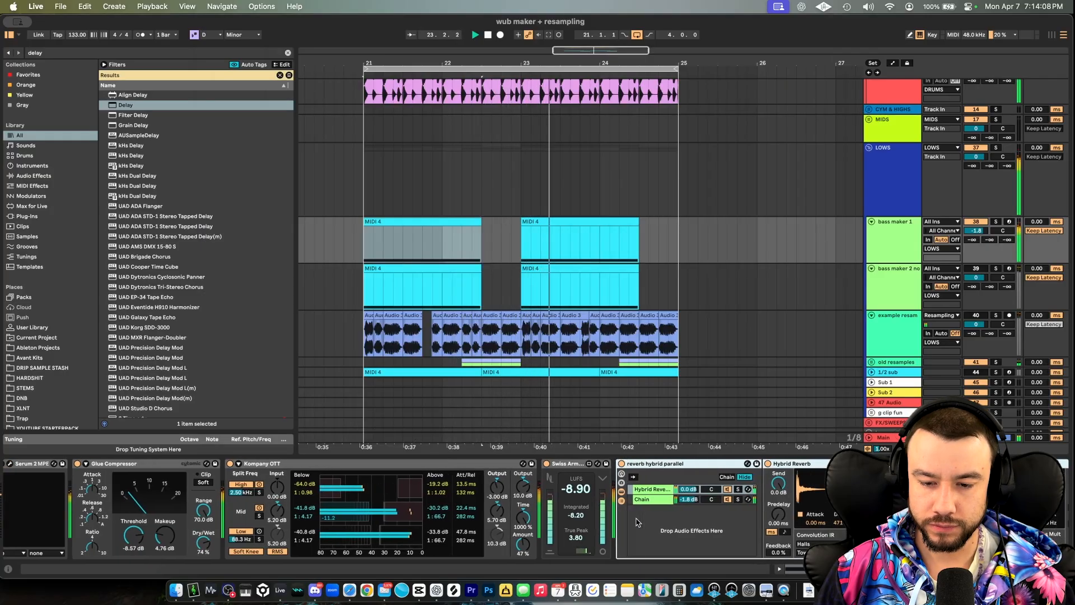
pyautogui.click(598, 254)
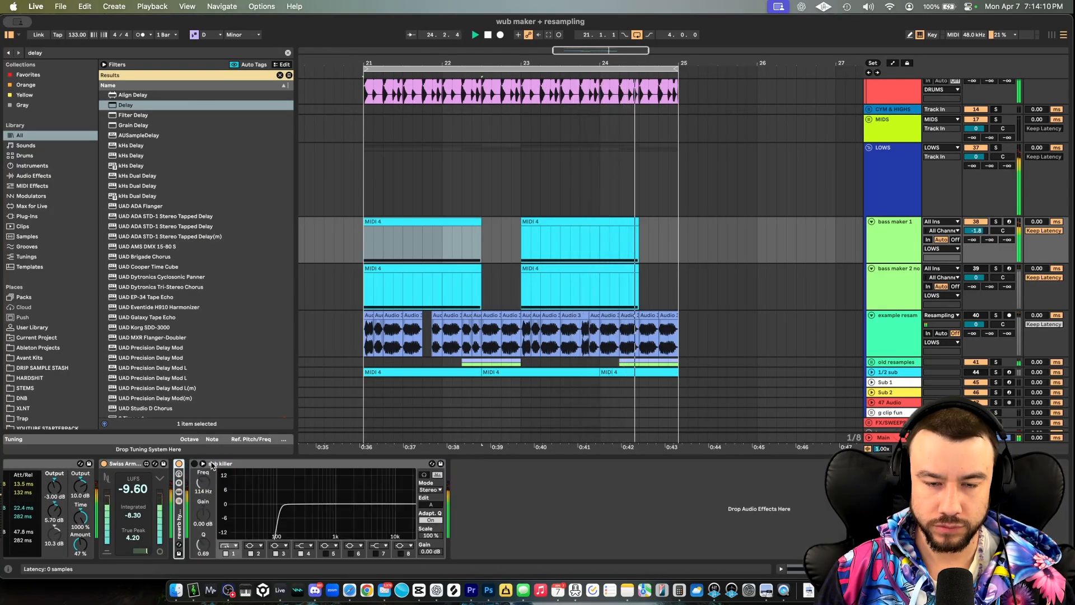
# Step: Mute the bass maker 1 track and activate the bass maker 2 track during playback
pyautogui.scroll(-5, 598, 255)
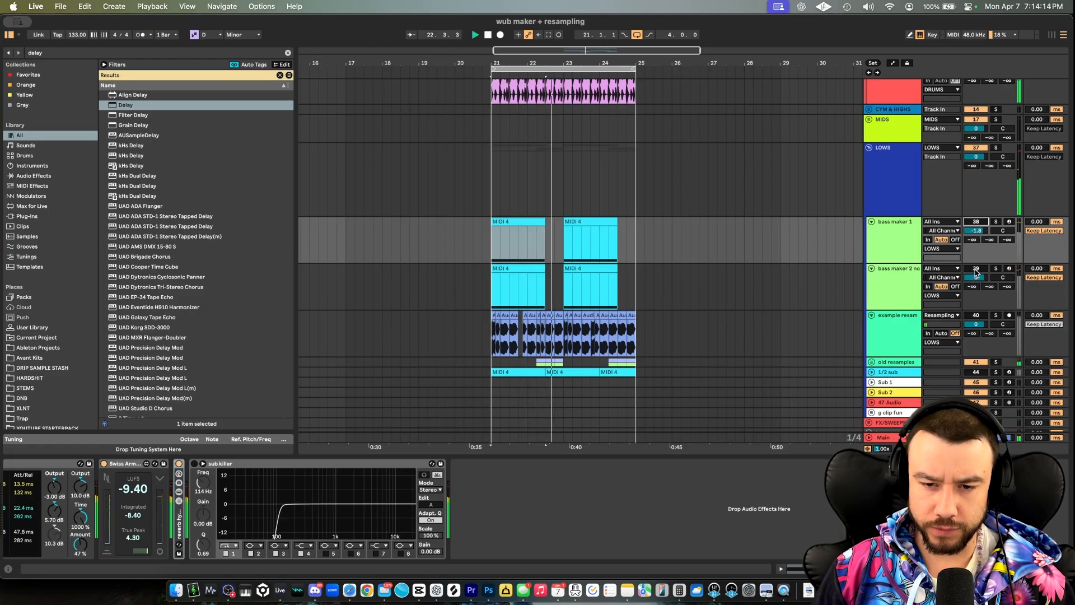
pyautogui.scroll(3, 597, 293)
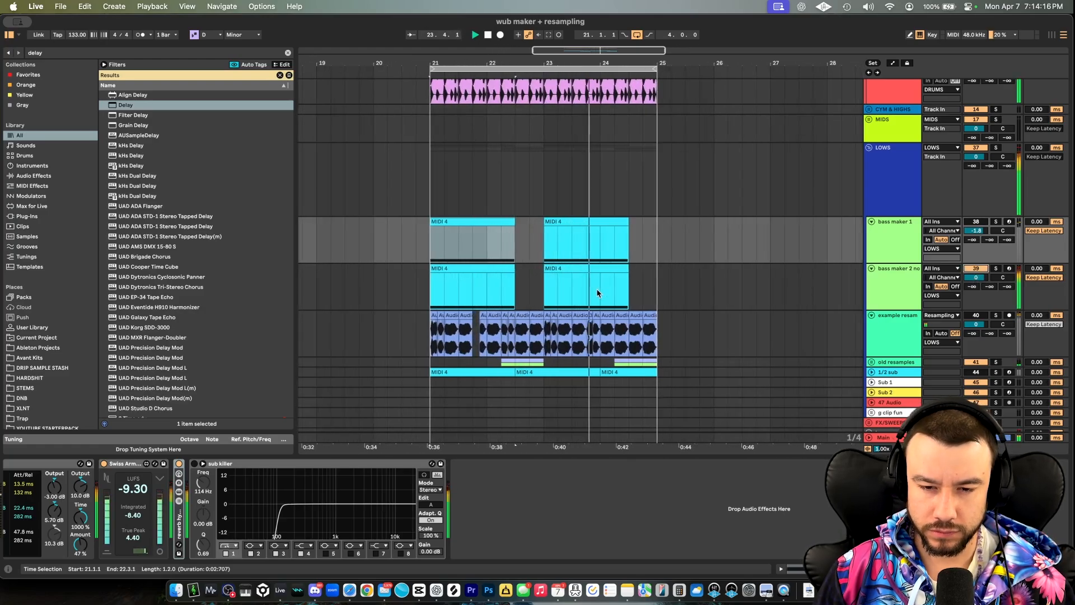
pyautogui.hscroll(-2, 597, 293)
# Step: Inspect the Serum 2 effects chain and LFO 1 shape on the bass maker 2 track, and close the plugin window
pyautogui.click(893, 297)
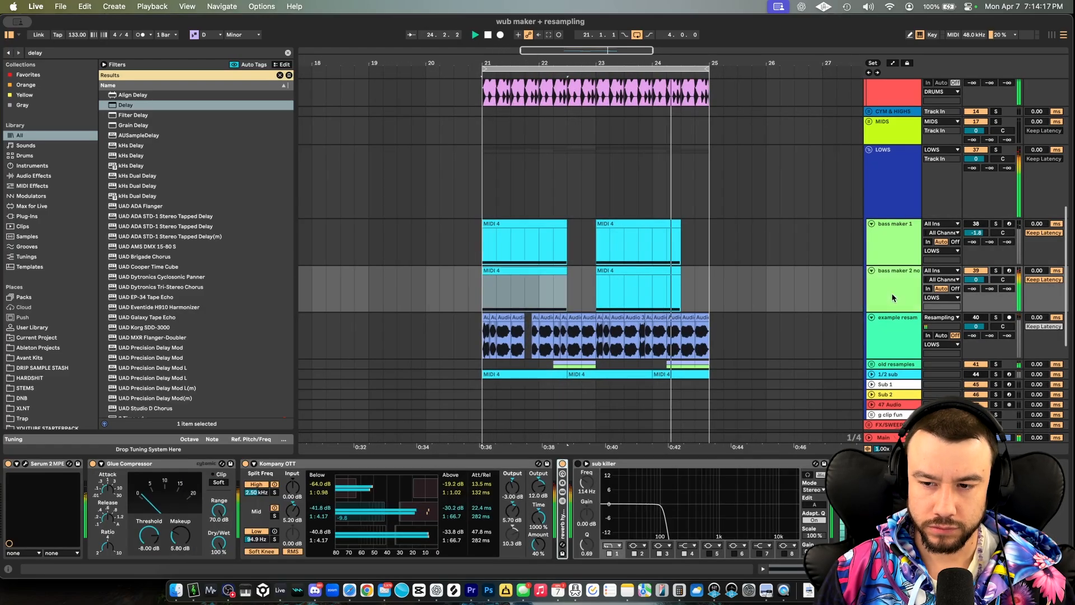
pyautogui.click(25, 465)
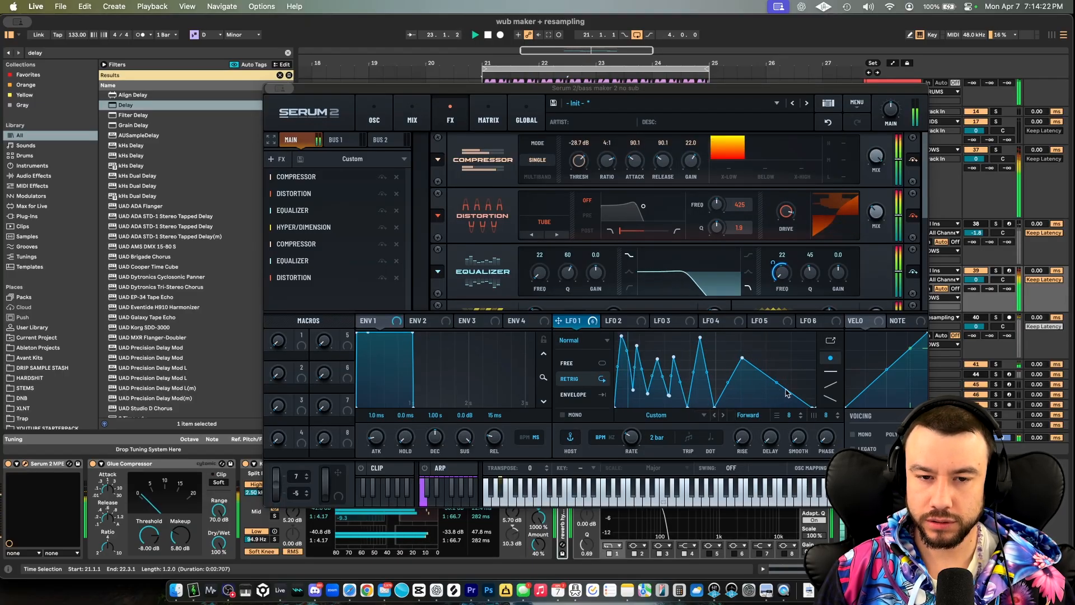
pyautogui.click(284, 91)
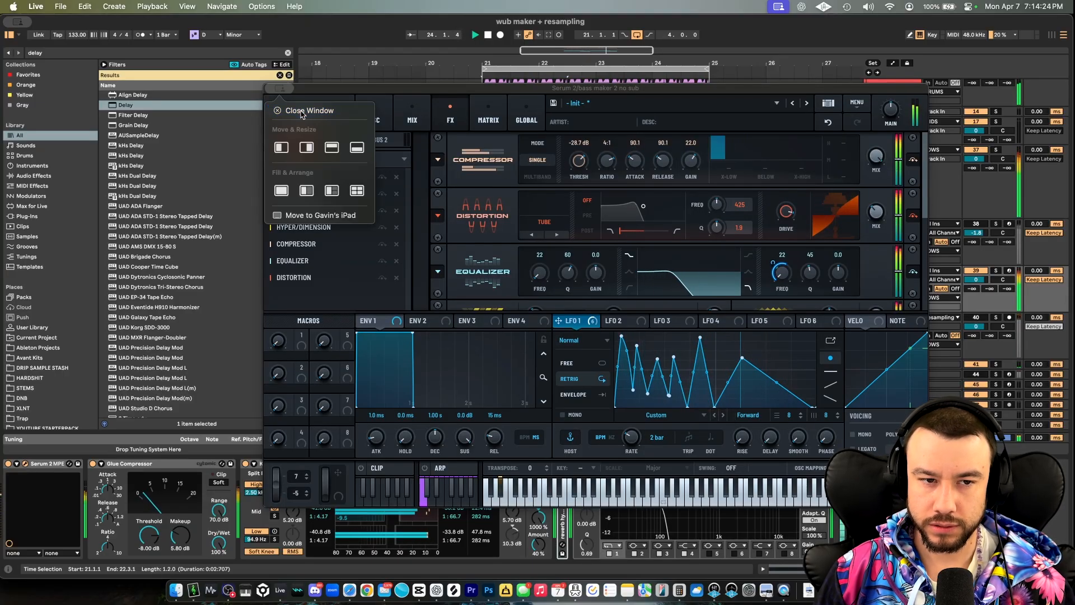
pyautogui.click(308, 112)
# Step: Mute the bass maker 2 track and activate the example resample track to hear the chopped audio clips
pyautogui.click(976, 271)
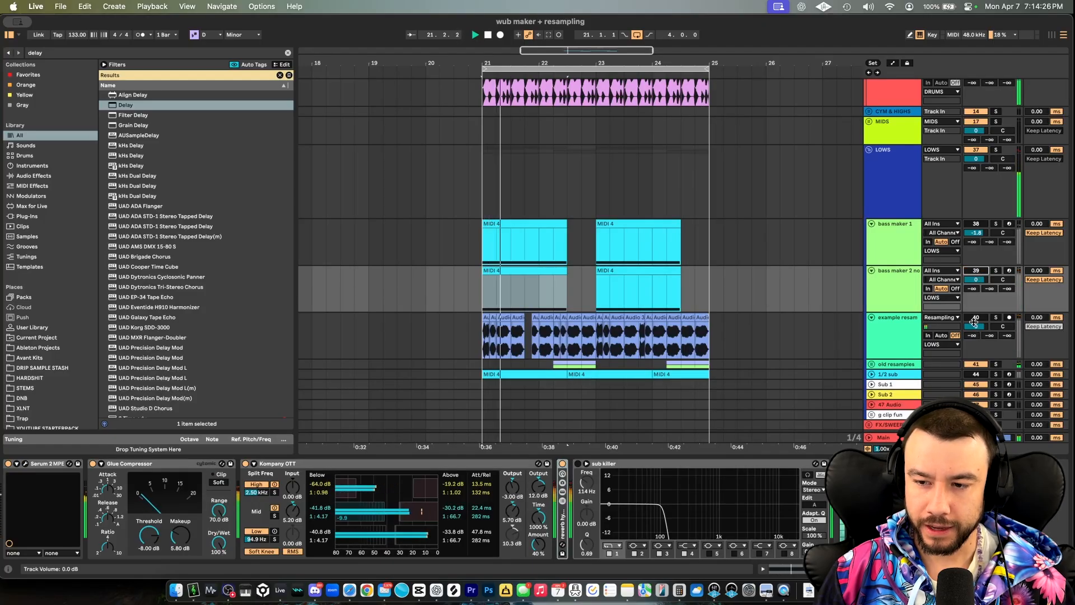
pyautogui.press('space')
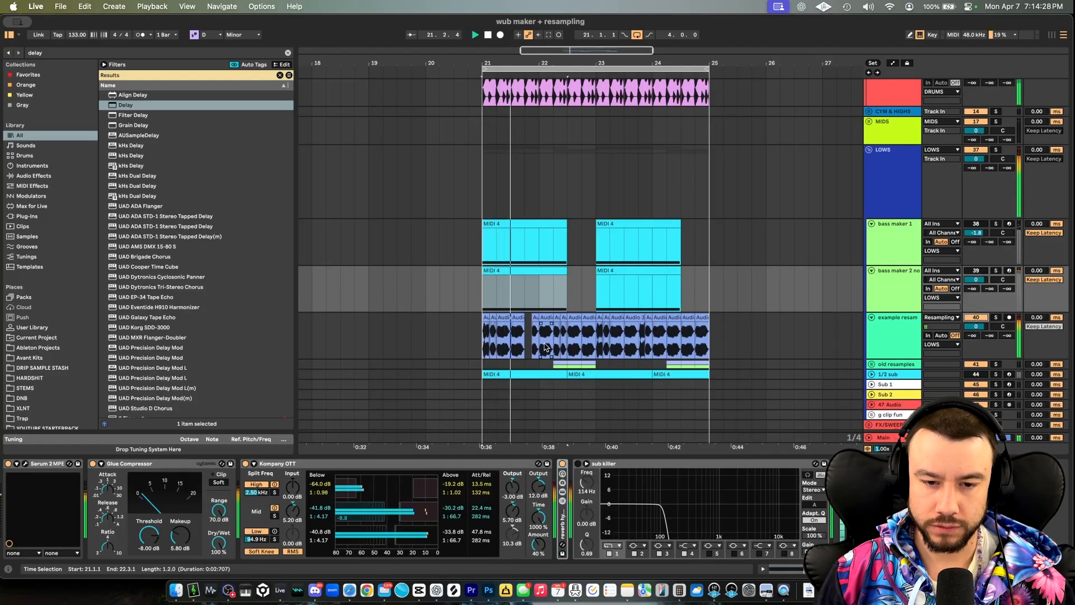
pyautogui.scroll(-2, 520, 325)
pyautogui.hscroll(2, 521, 325)
pyautogui.scroll(1, 521, 325)
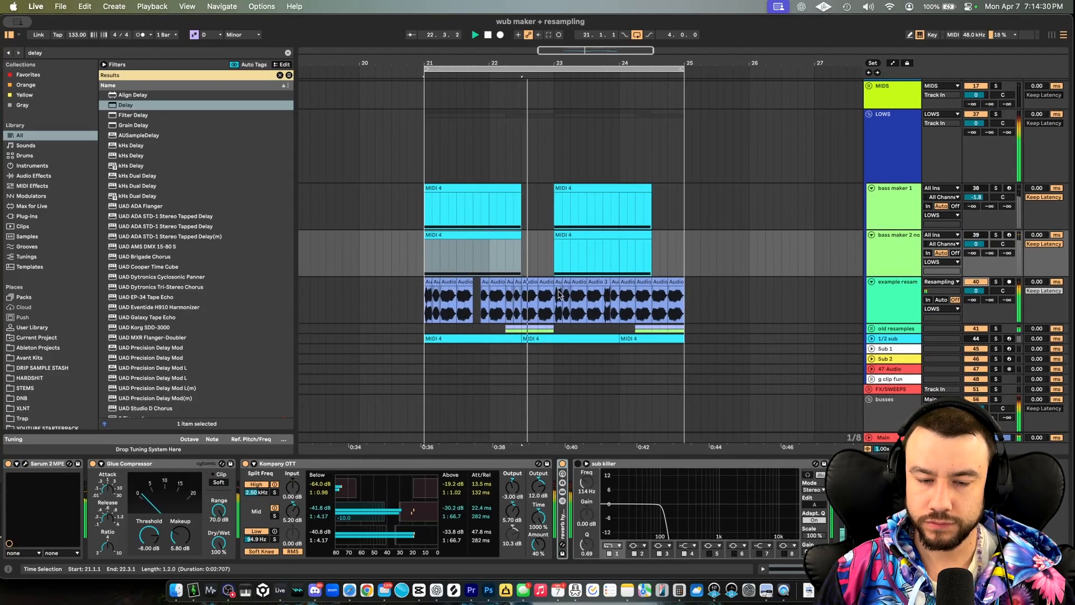
pyautogui.scroll(3, 561, 300)
# Step: Examine the EQ Eight and the unfolded reverb hybrid parallel rack on the example resample track, and stop playback
pyautogui.click(902, 304)
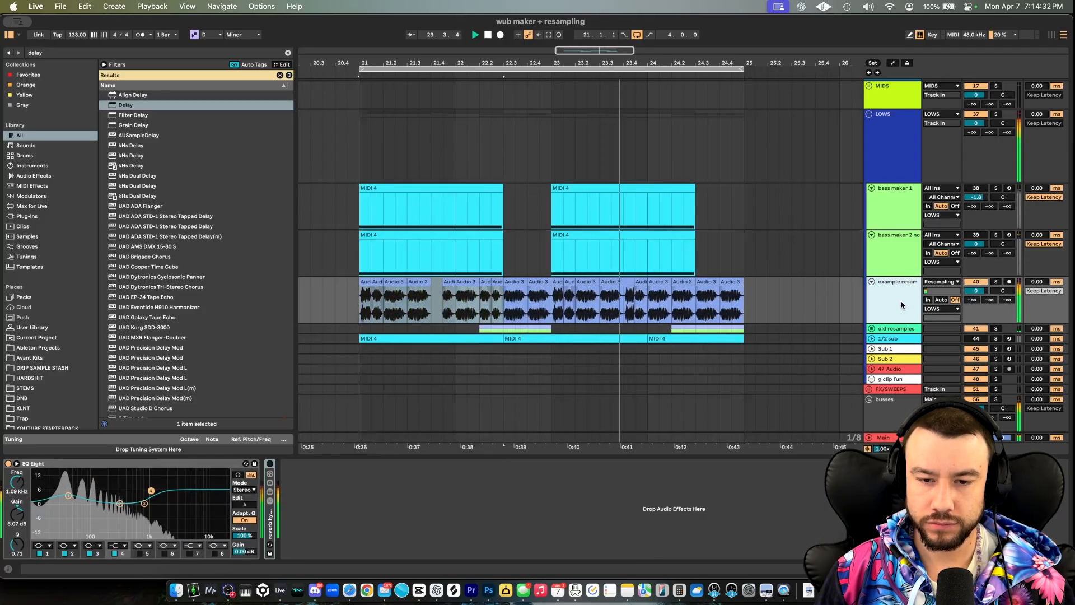
pyautogui.click(270, 477)
pyautogui.doubleClick(270, 477)
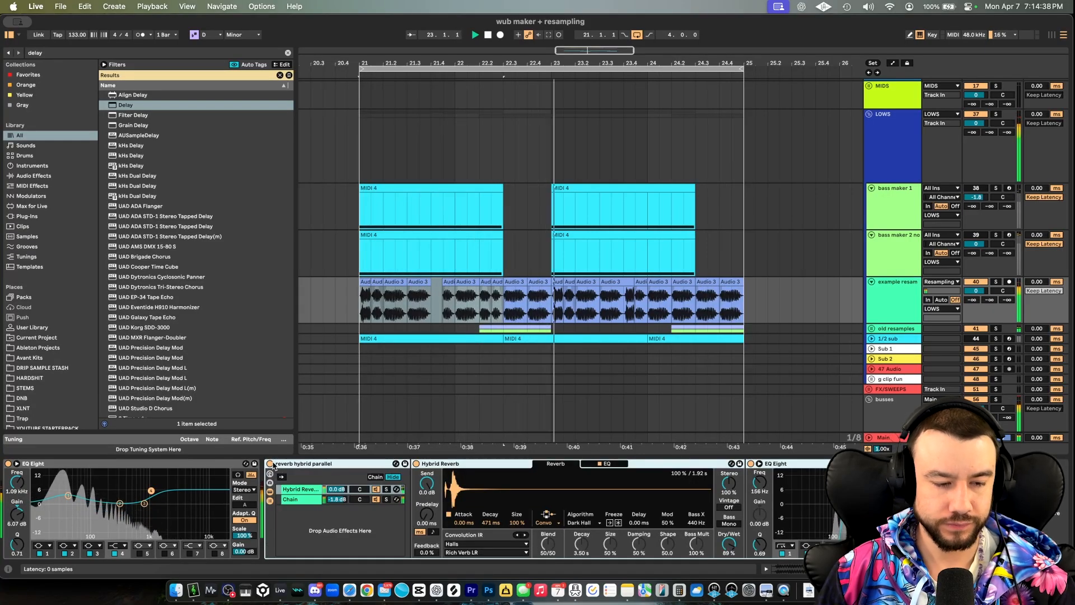
pyautogui.press('space')
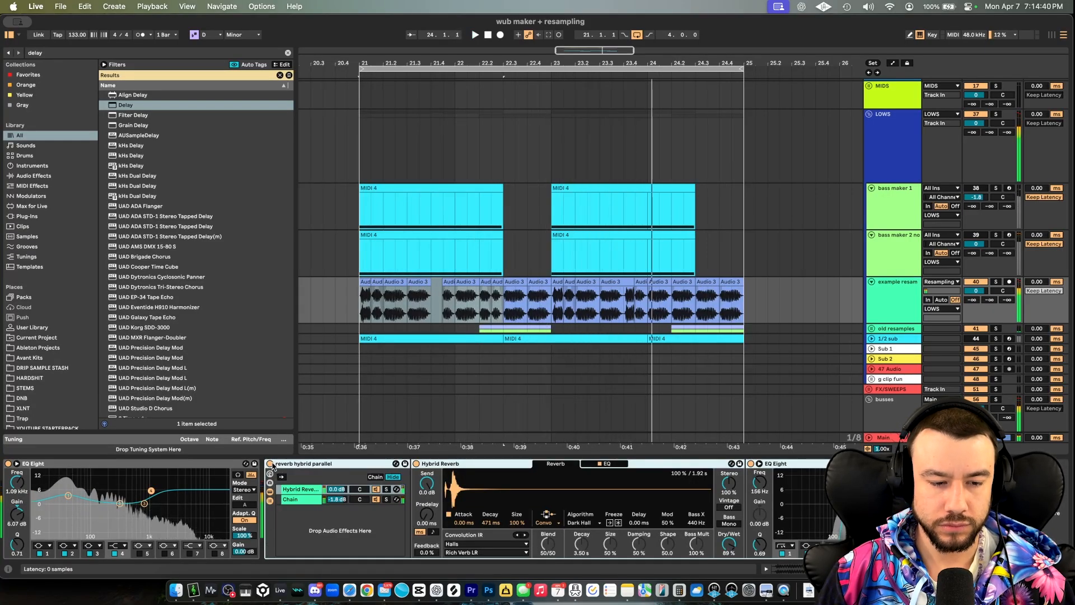
# Step: Solo the bass maker 1 track and audition the start of its MIDI clip
pyautogui.scroll(-3, 314, 460)
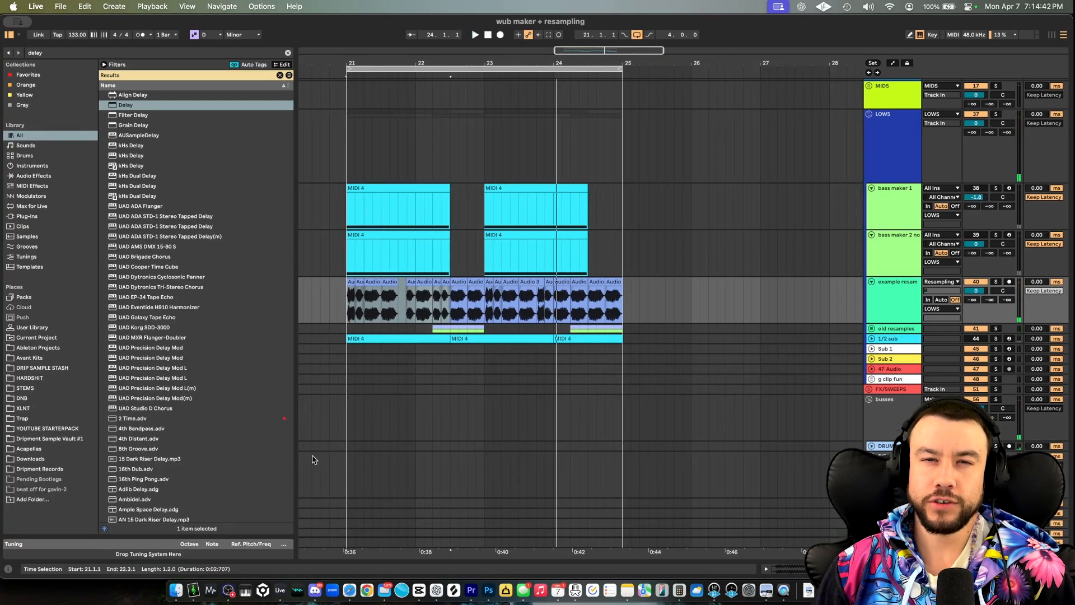
pyautogui.scroll(4, 313, 458)
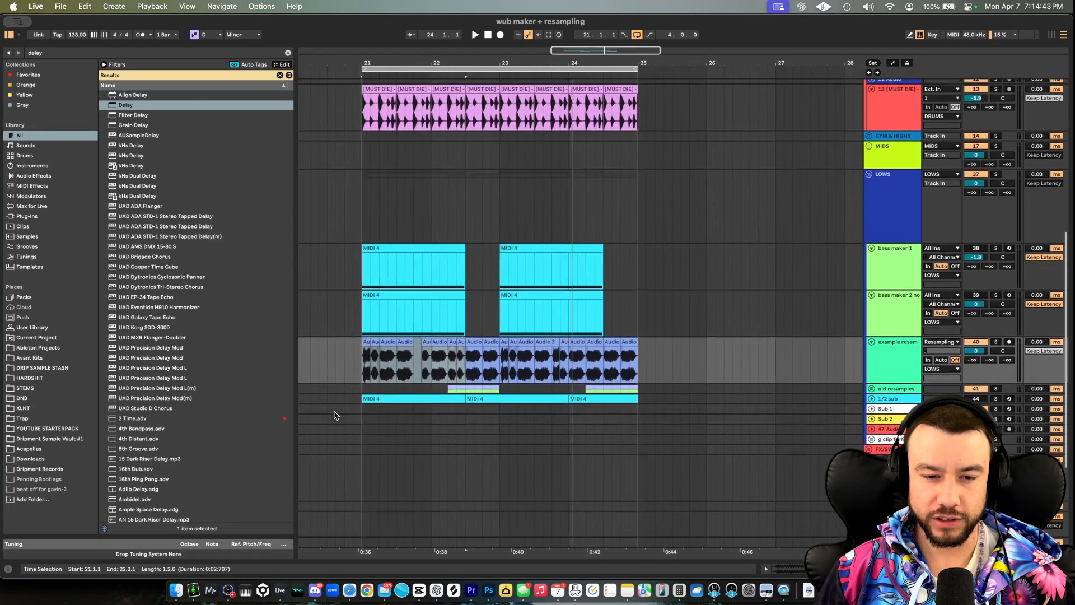
pyautogui.click(902, 315)
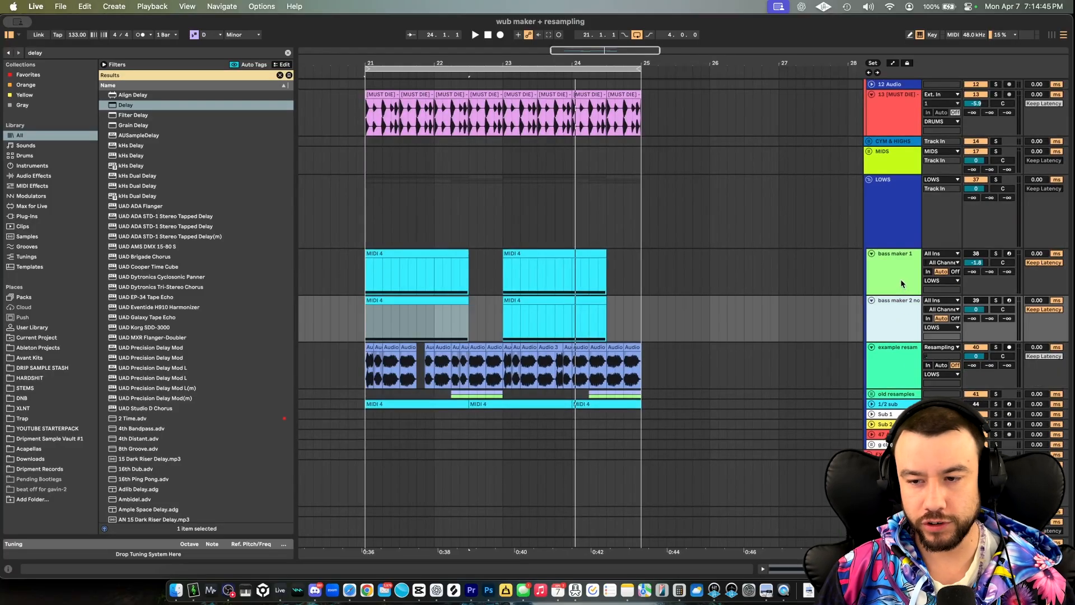
pyautogui.click(901, 279)
pyautogui.click(986, 257)
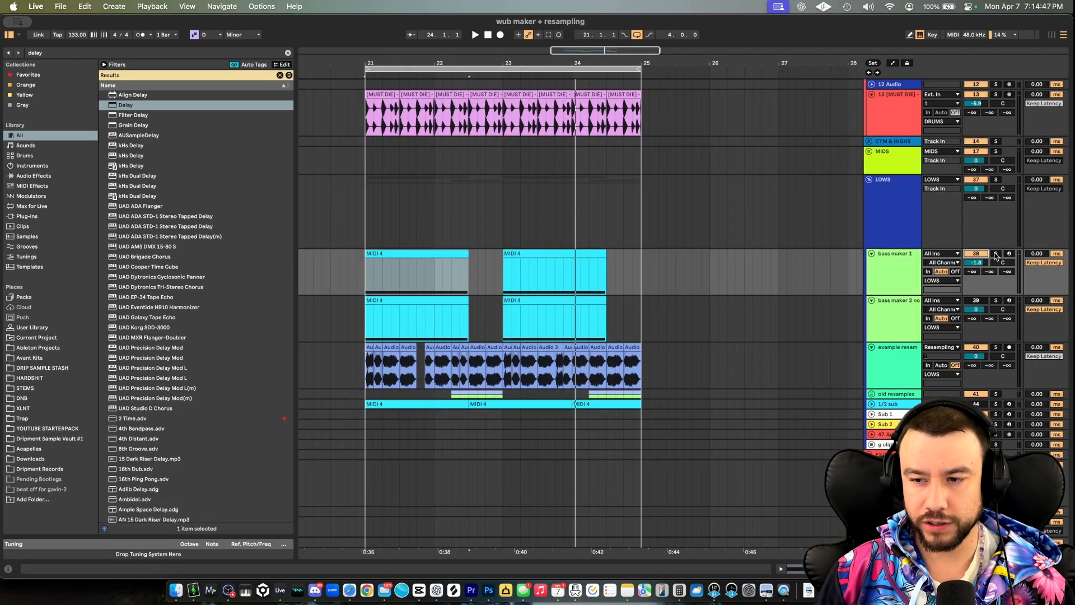
pyautogui.press('space')
pyautogui.click(890, 275)
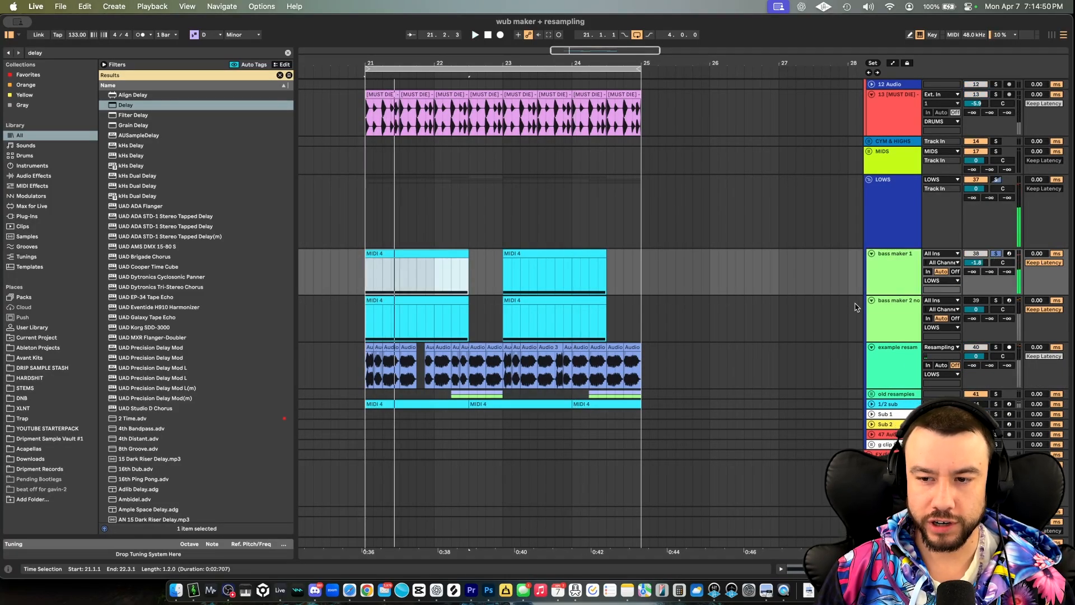
# Step: Open Serum 2 on the bass maker 1 track and adjust the first warp amount of oscillator B, set to Sync
pyautogui.doubleClick(894, 273)
pyautogui.hscroll(-8, 141, 493)
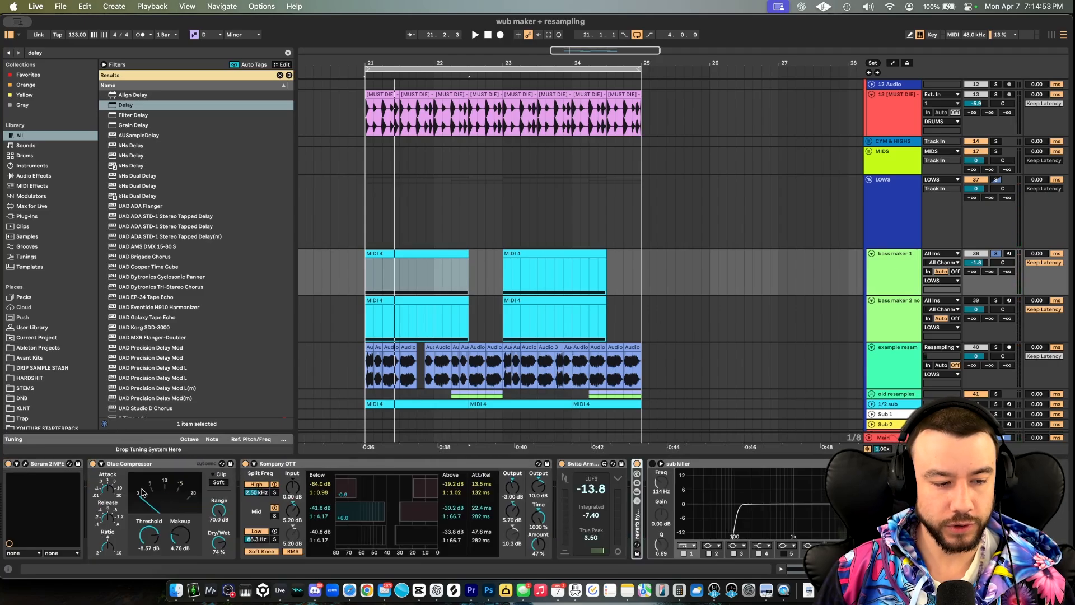
pyautogui.click(24, 464)
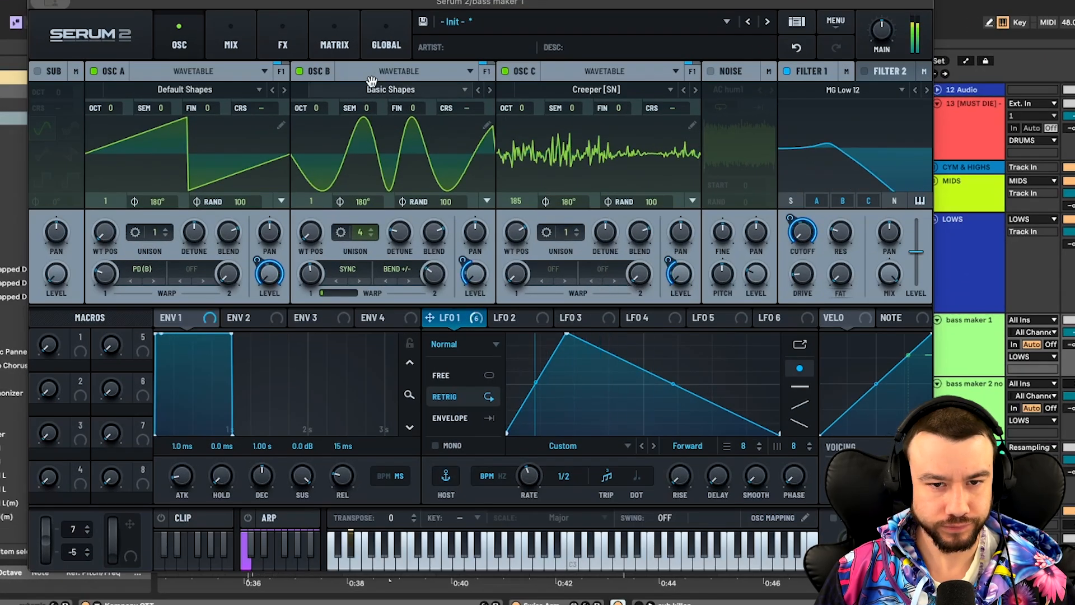
pyautogui.moveTo(311, 273)
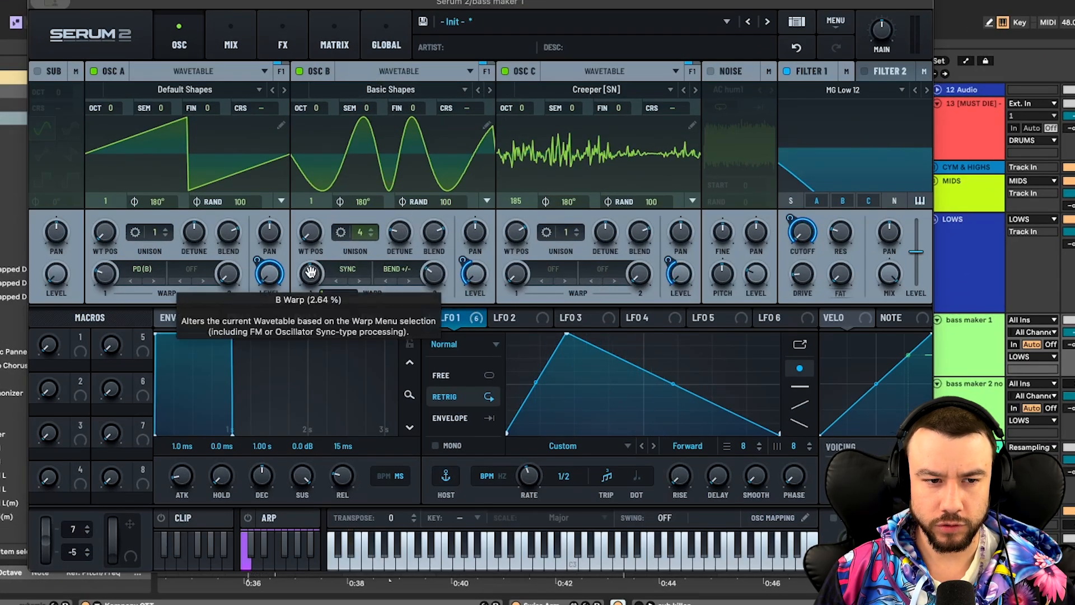
pyautogui.moveTo(311, 273)
pyautogui.mouseDown()
pyautogui.moveTo(311, 286)
pyautogui.moveTo(313, 268)
pyautogui.mouseUp()
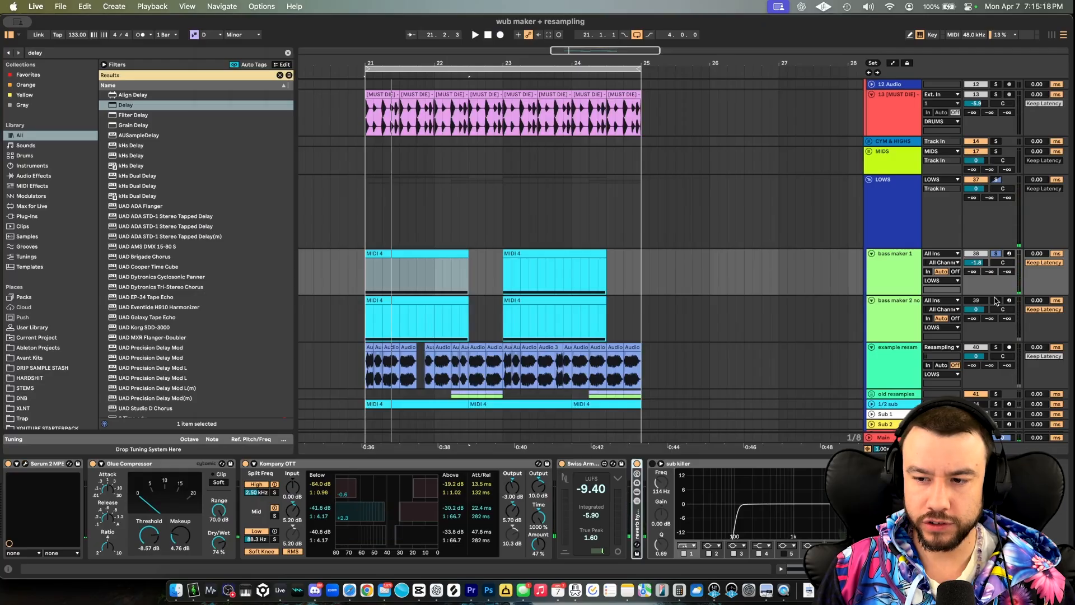
# Step: Solo and play the bass maker 2 track, and view its Serum 2 effects chain and LFO 1 shape
pyautogui.click(995, 300)
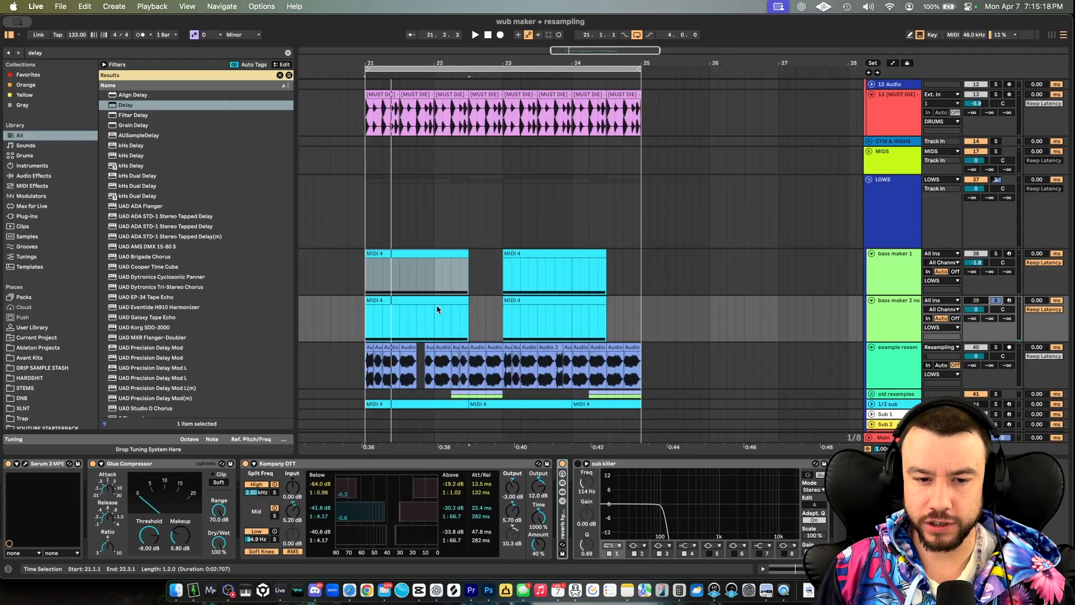
pyautogui.click(435, 304)
pyautogui.press('space')
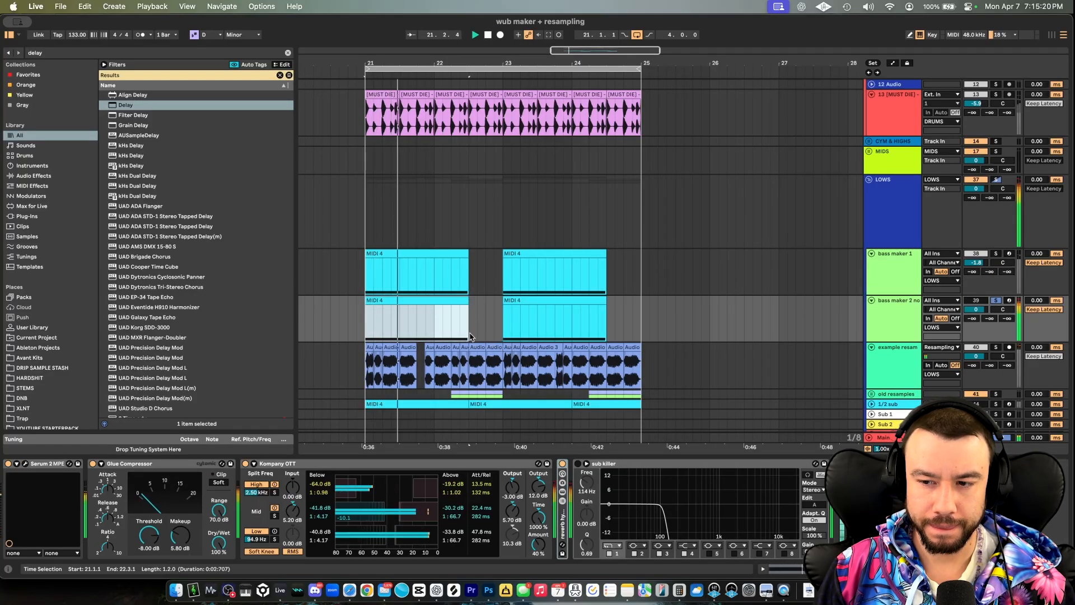
pyautogui.click(25, 464)
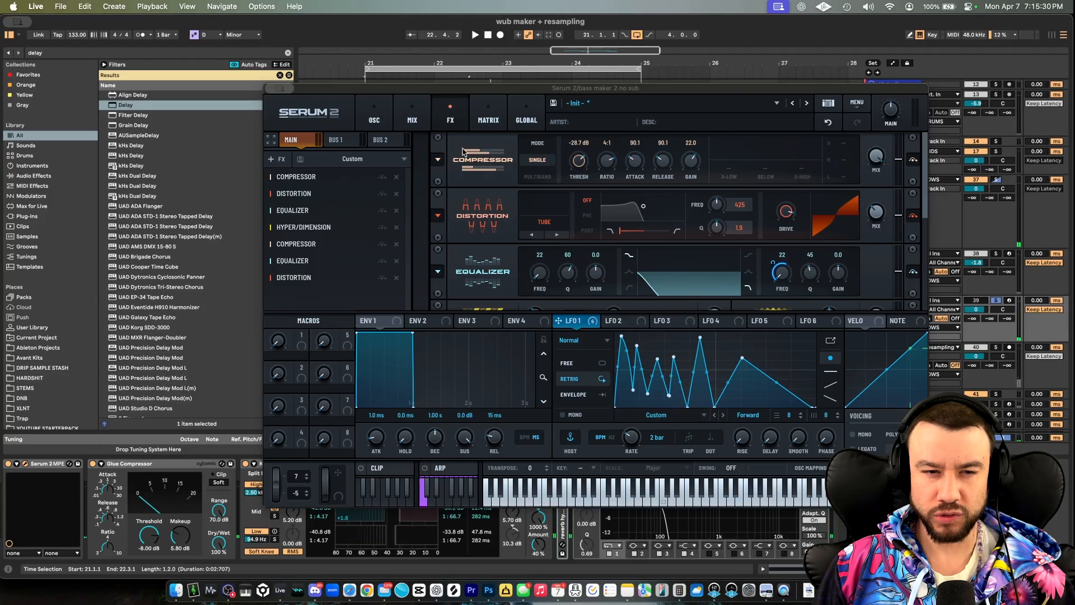
pyautogui.click(270, 89)
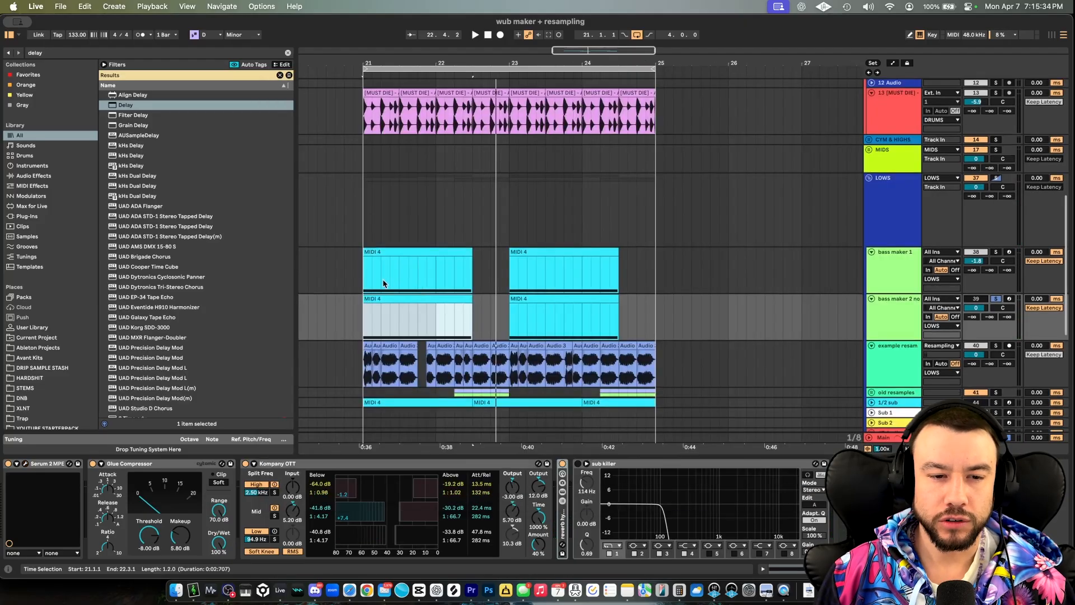
# Step: Place the insert marker at 21.1.1 on the bass maker 1 track and play the loop from there
pyautogui.click(356, 271)
pyautogui.press('space')
pyautogui.scroll(2, 701, 332)
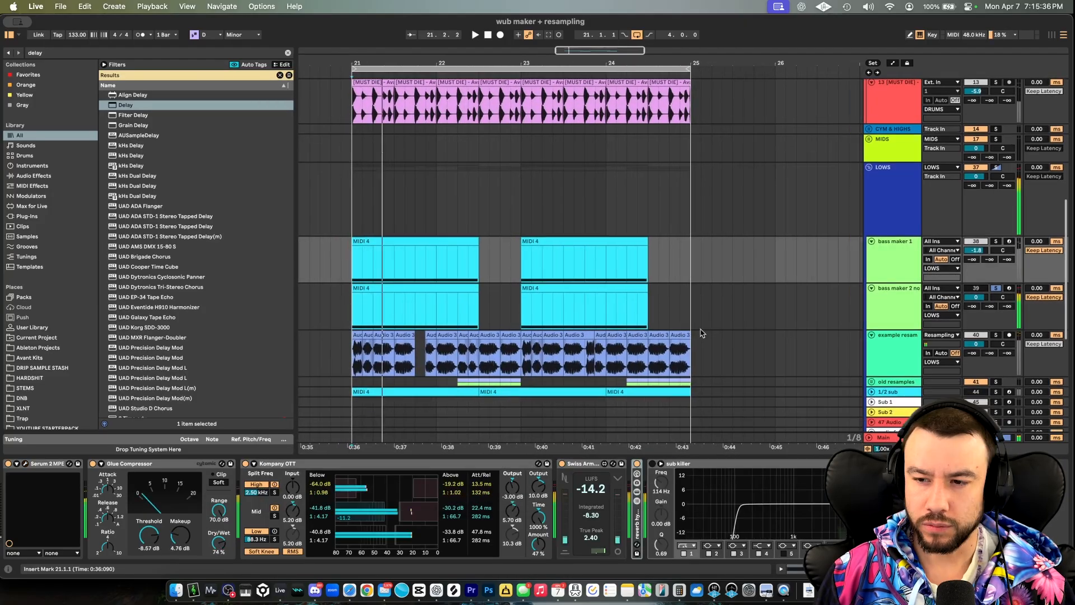
pyautogui.scroll(-3, 960, 303)
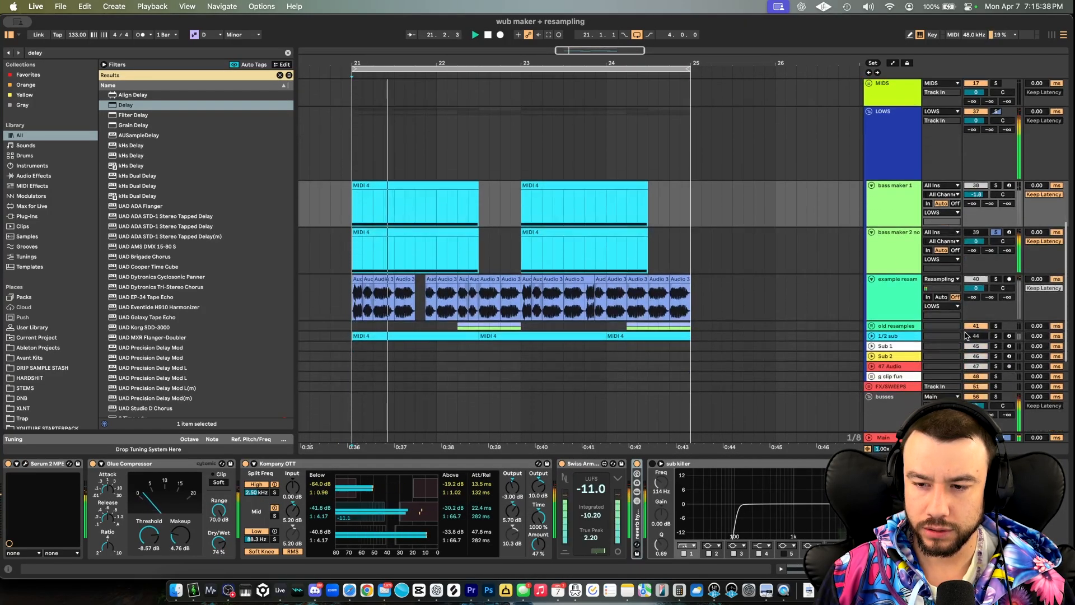
# Step: Solo the example resample track and unfold the old resamples group to show its hi and low tracks
pyautogui.click(995, 279)
pyautogui.scroll(-2, 712, 309)
pyautogui.click(872, 281)
pyautogui.scroll(-3, 871, 279)
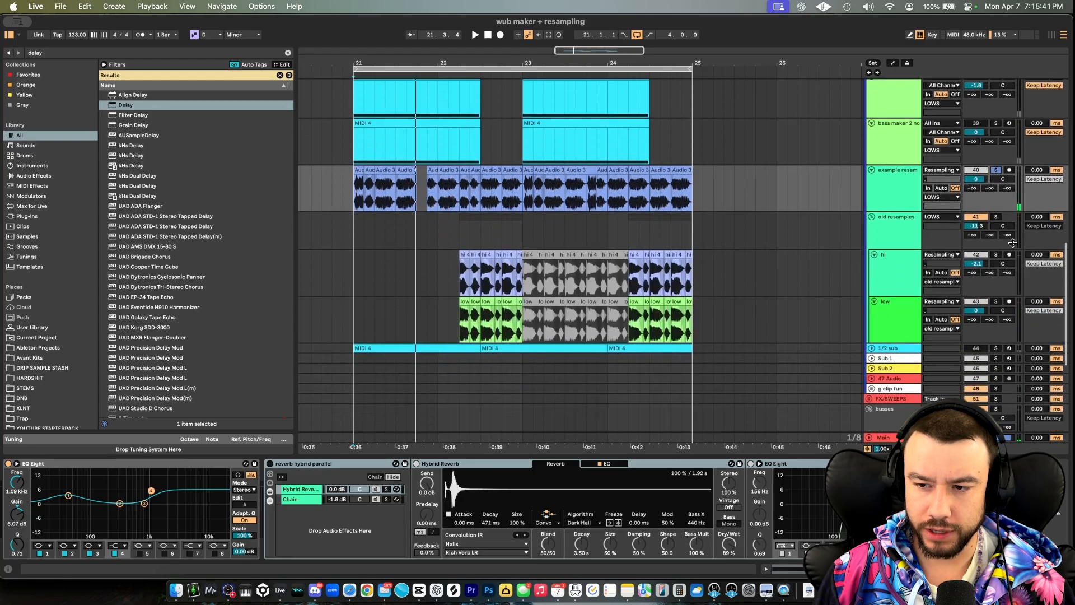
# Step: Solo the old resamples group, play it from 22.2.1, and set its volume to -3.8 dB
pyautogui.click(995, 216)
pyautogui.click(470, 275)
pyautogui.press('space')
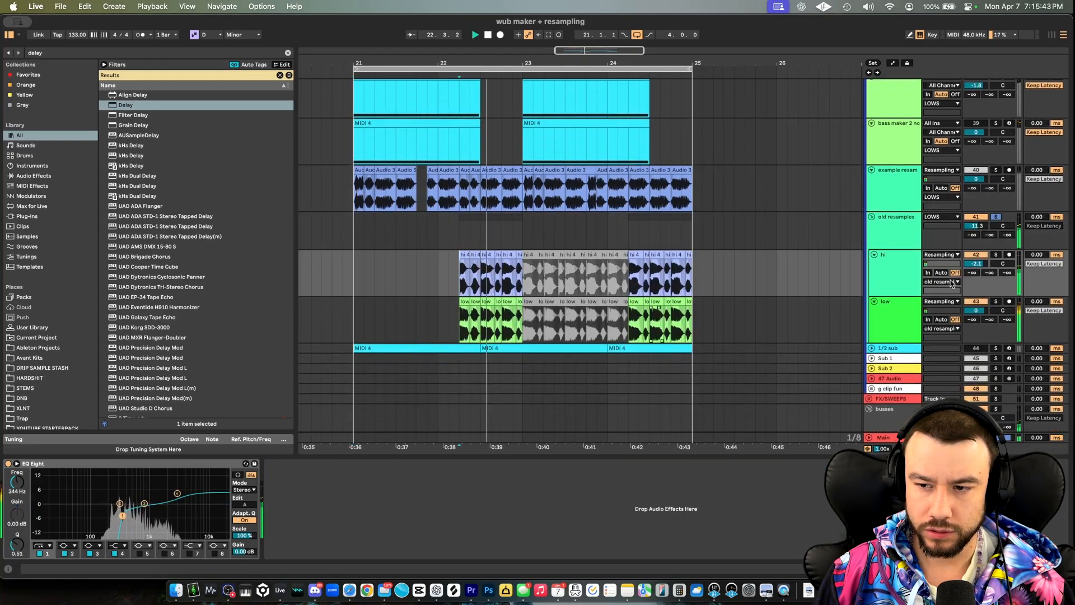
pyautogui.hscroll(-2, 504, 323)
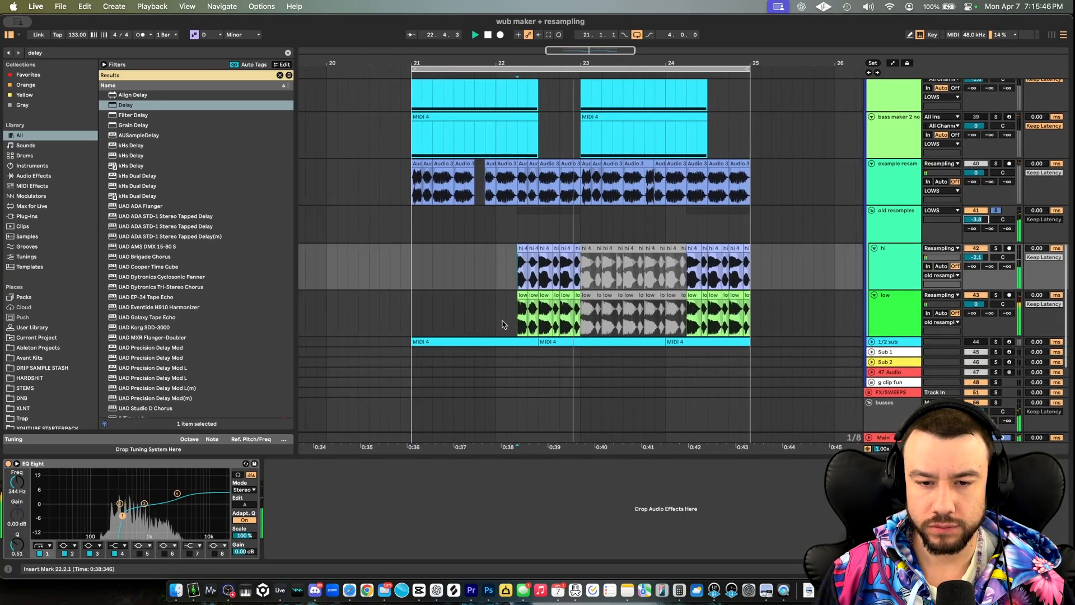
pyautogui.hscroll(2, 503, 322)
pyautogui.scroll(-1, 504, 322)
pyautogui.scroll(3, 502, 320)
pyautogui.scroll(-3, 502, 320)
pyautogui.scroll(-2, 503, 320)
# Step: Solo the example resample track, play it from 22.1.1, and inspect its chopped audio clips
pyautogui.click(994, 141)
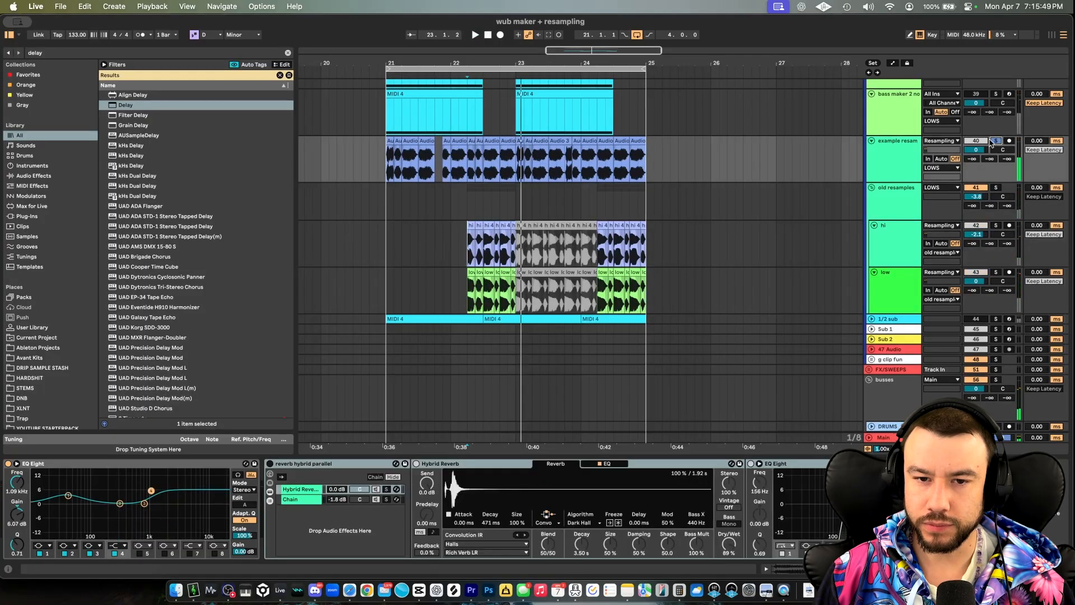
pyautogui.click(457, 170)
pyautogui.press('space')
pyautogui.scroll(3, 473, 190)
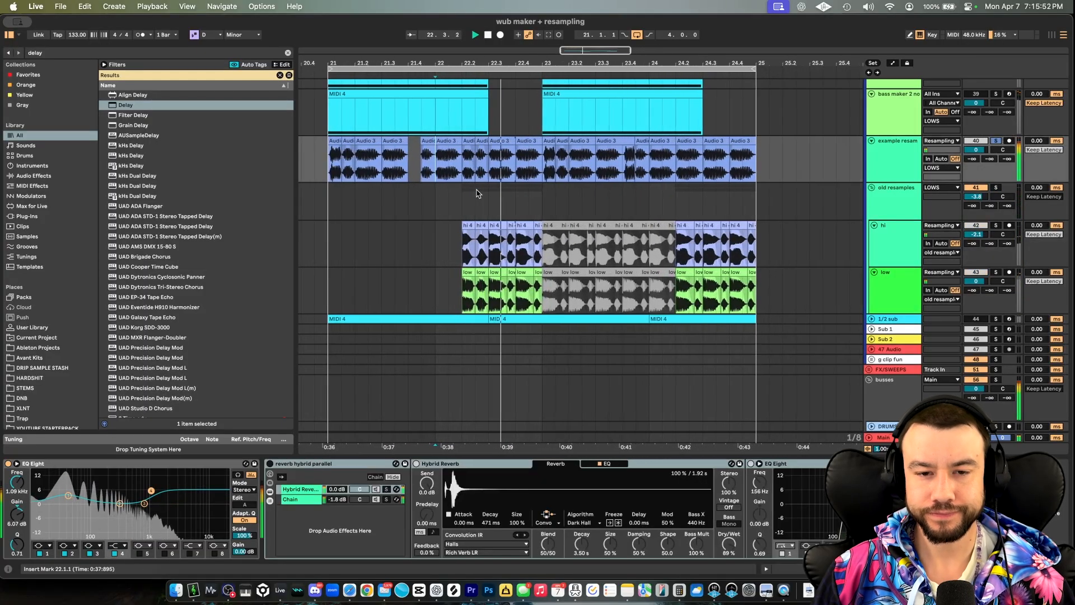
pyautogui.scroll(2, 492, 202)
pyautogui.scroll(-4, 516, 217)
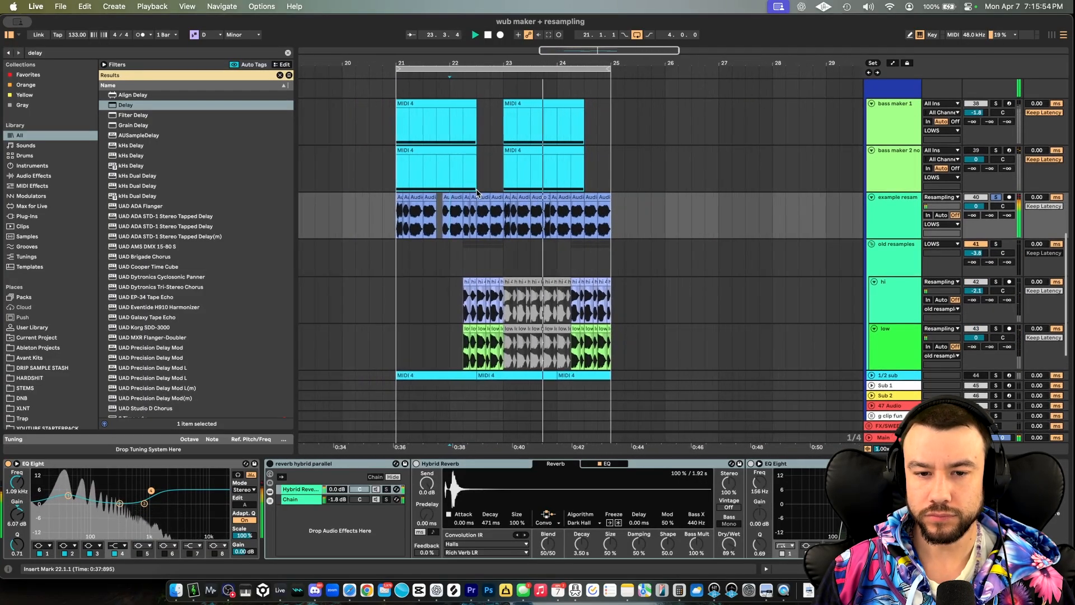
pyautogui.scroll(3, 504, 217)
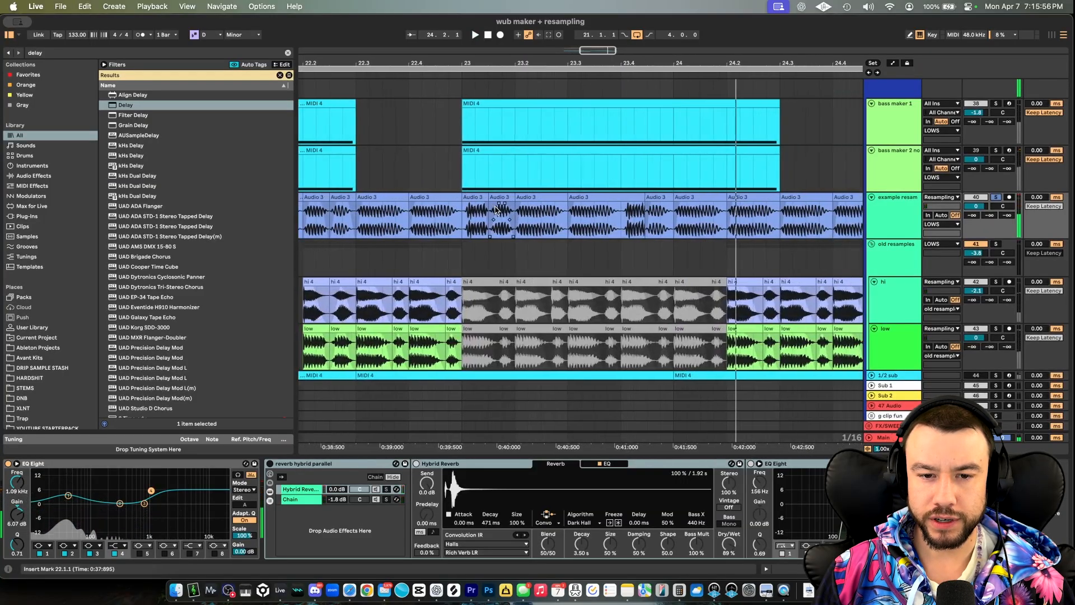
pyautogui.scroll(1, 463, 218)
pyautogui.hscroll(-5, 504, 213)
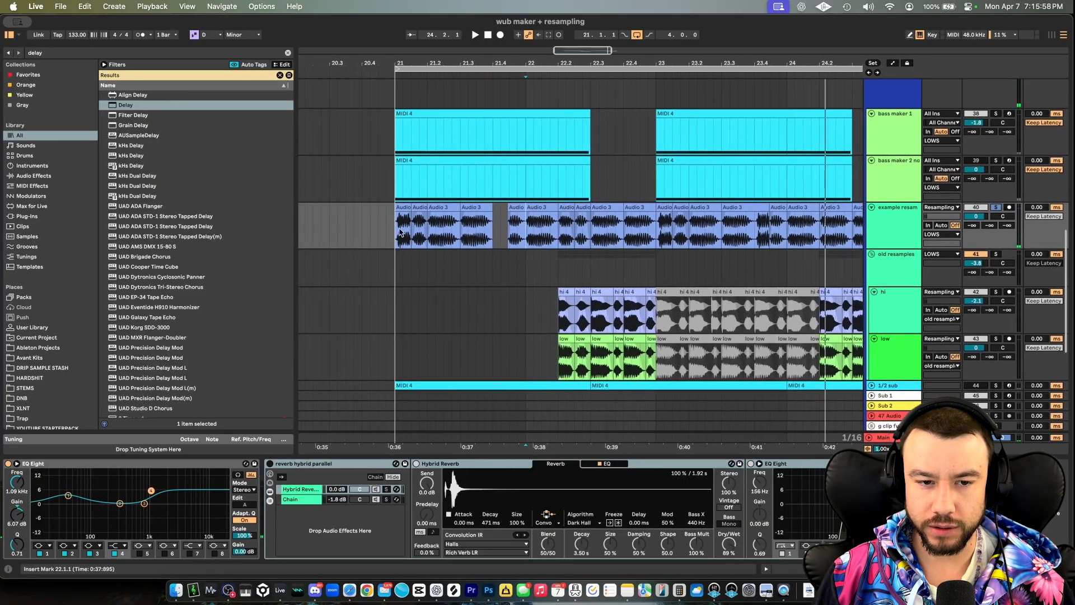
# Step: Select the first chop, 21.1.1 to 21.1.3, on the example resample track and play from there
pyautogui.moveTo(402, 214); pyautogui.dragTo(410, 215)
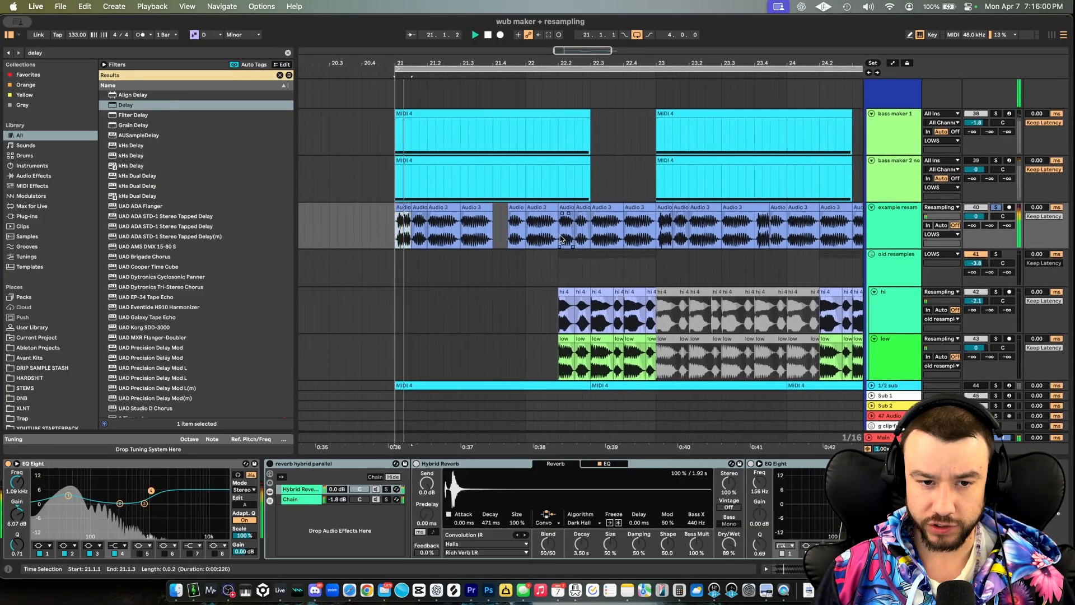
pyautogui.scroll(1, 410, 230)
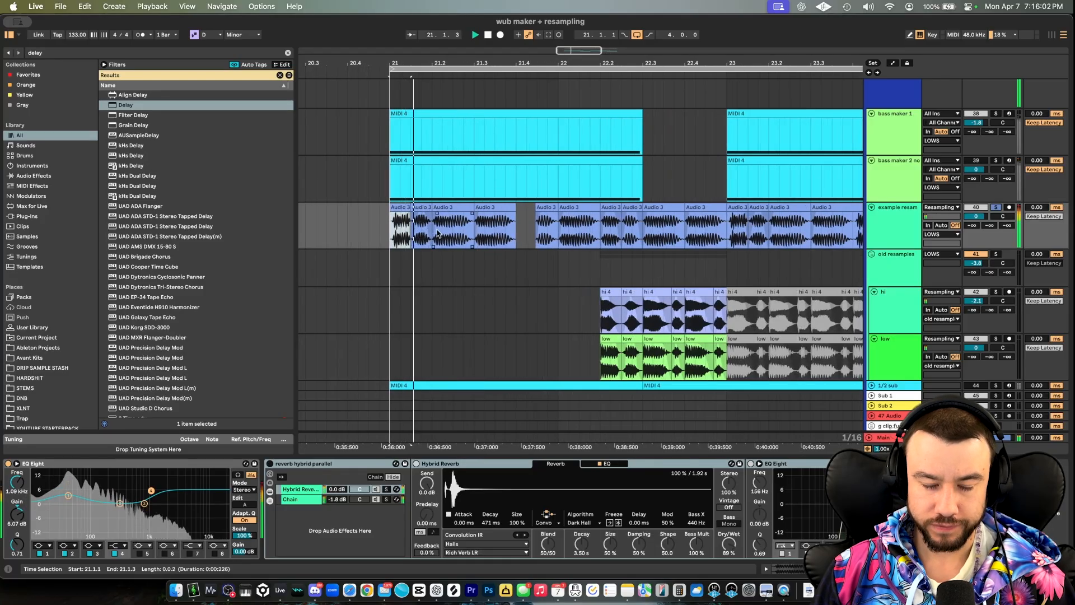
pyautogui.scroll(-3, 438, 234)
pyautogui.scroll(1, 438, 233)
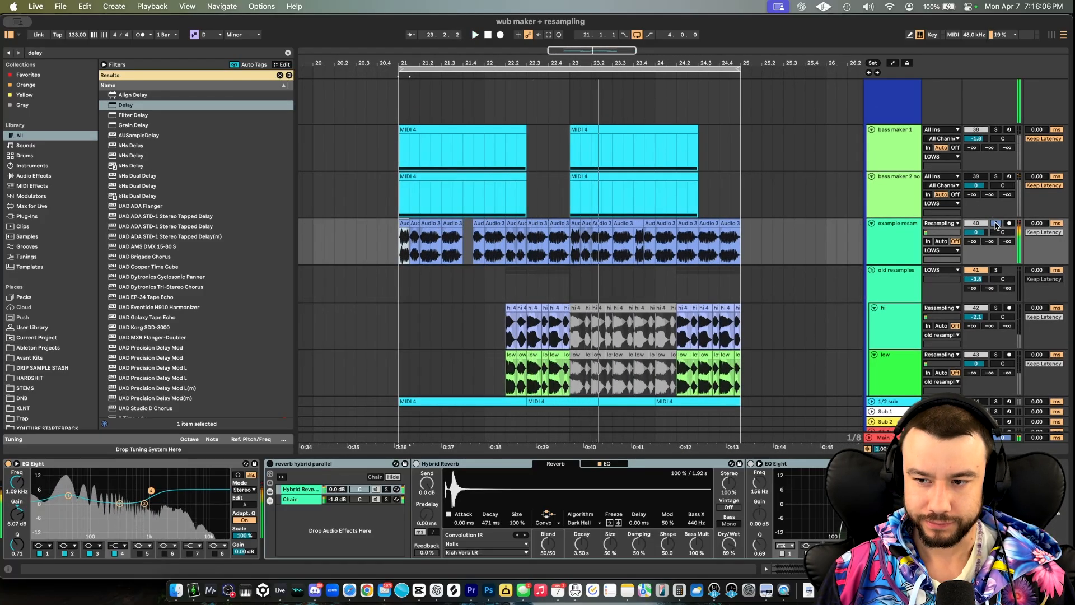
# Step: Unsolo the example resample track, play the loop with all basses, and toggle that track's activation
pyautogui.press('space')
pyautogui.scroll(2, 988, 246)
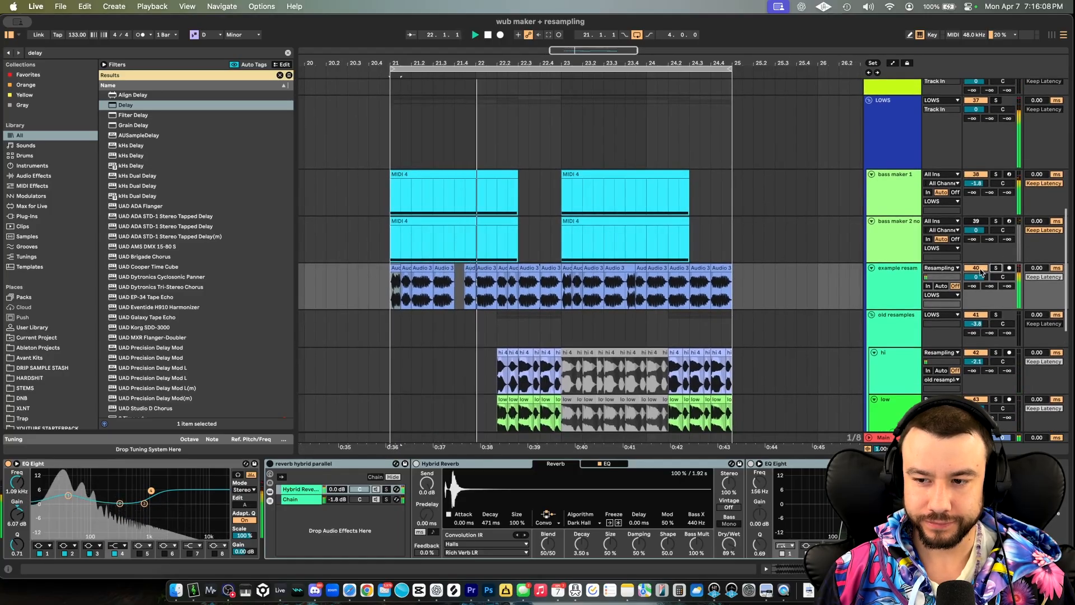
pyautogui.click(980, 270)
pyautogui.hscroll(-1, 732, 228)
pyautogui.scroll(-2, 644, 228)
pyautogui.press('space')
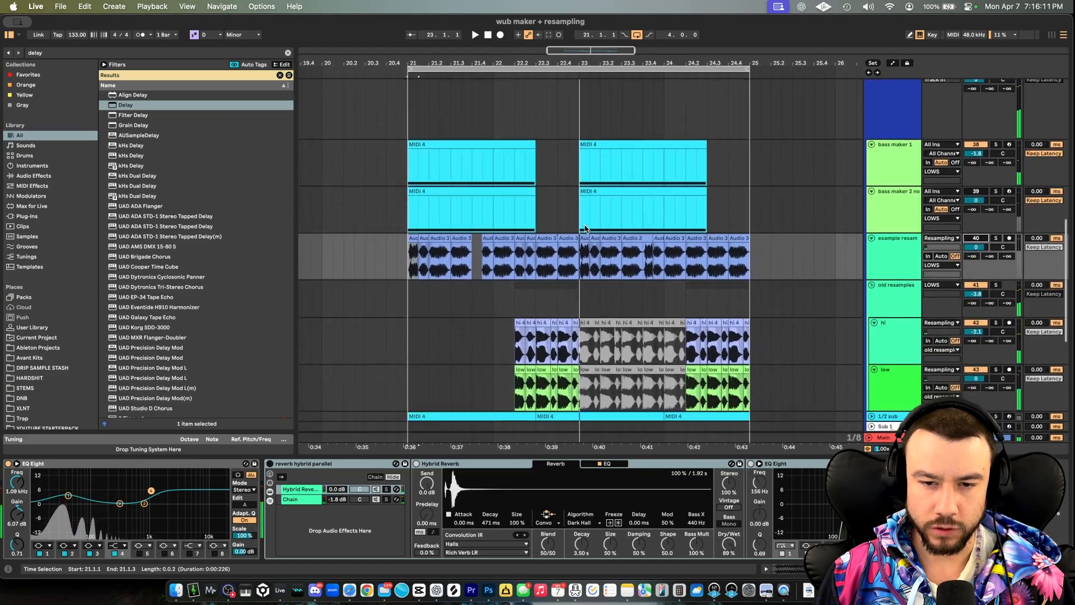
# Step: Solo and play the bass maker 1 track, bypass its Glue Compressor, and open its Serum 2 window
pyautogui.hscroll(1, 585, 228)
pyautogui.scroll(-2, 585, 228)
pyautogui.scroll(3, 767, 216)
pyautogui.click(905, 190)
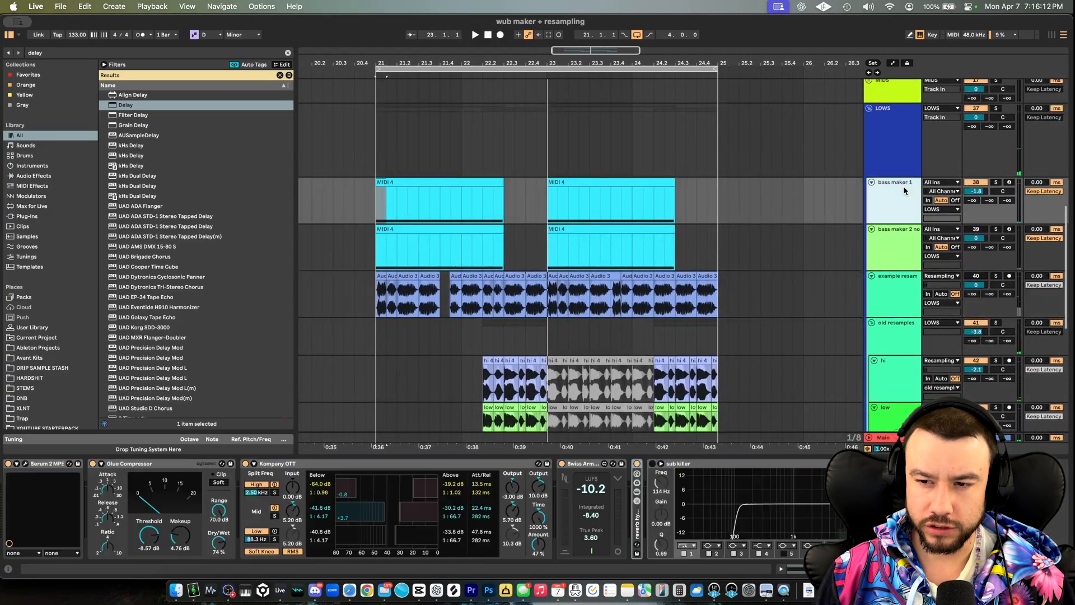
pyautogui.click(996, 183)
pyautogui.press('space')
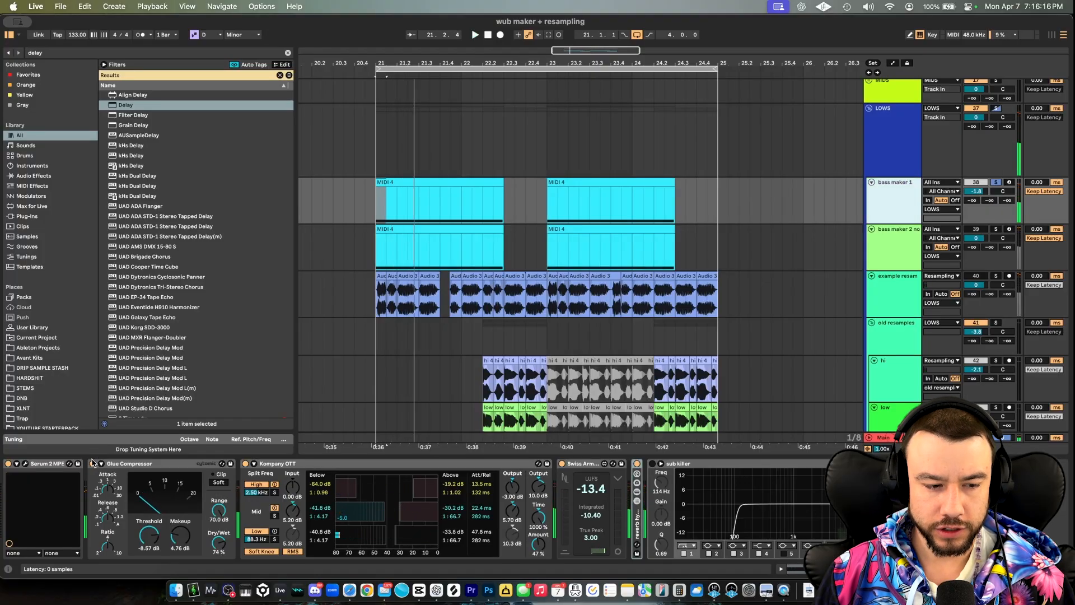
pyautogui.click(93, 464)
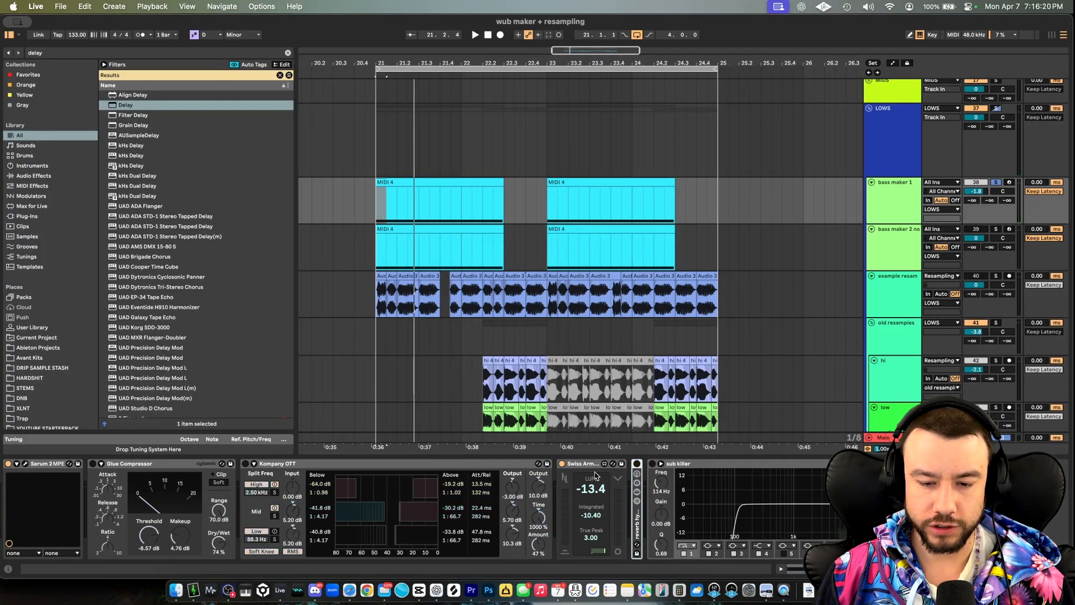
pyautogui.press('space')
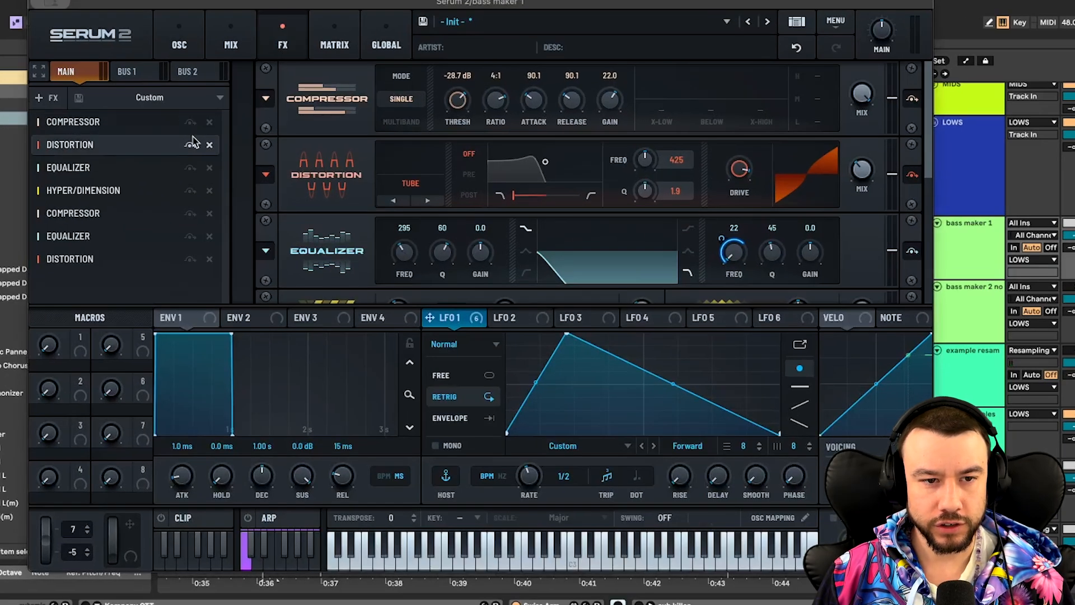
# Step: Bypass all seven effects in Serum 2's main effects chain, from the first compressor to the last distortion
pyautogui.click(190, 122)
pyautogui.click(191, 144)
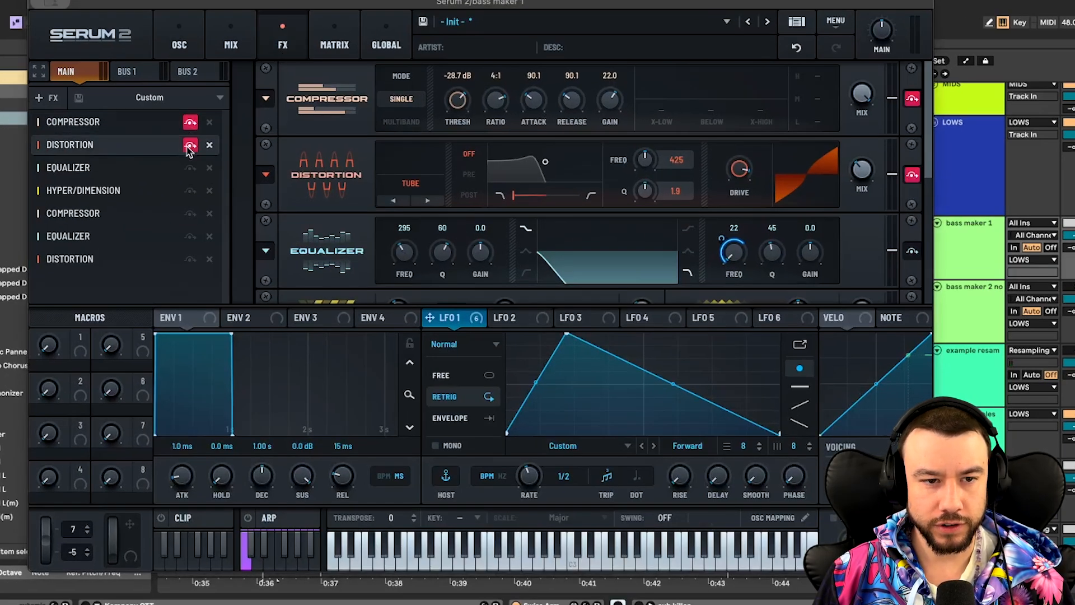
pyautogui.click(191, 191)
pyautogui.click(191, 213)
pyautogui.click(191, 236)
pyautogui.click(190, 259)
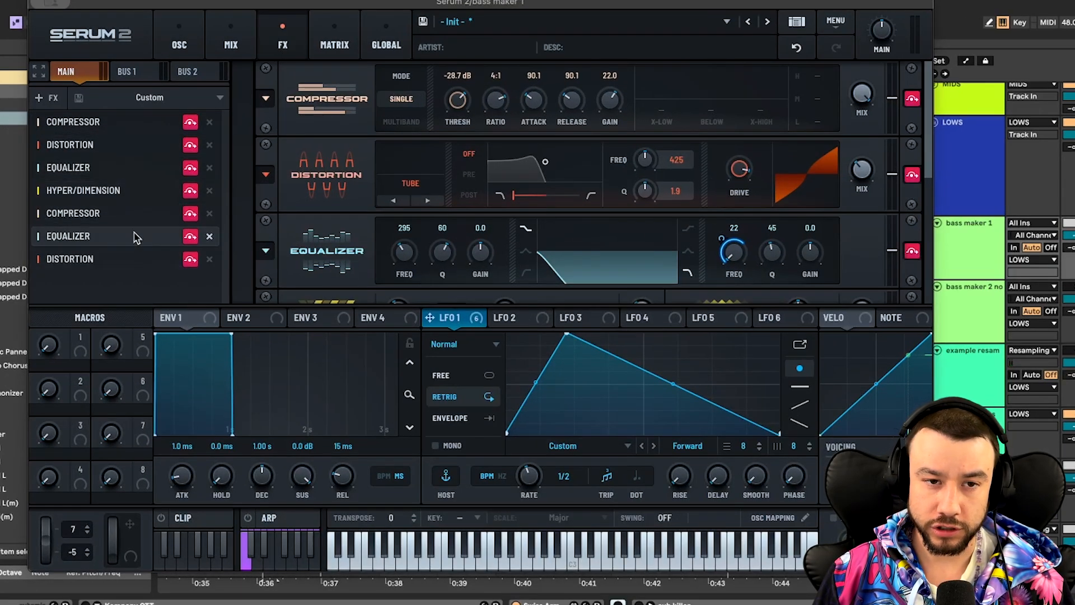
# Step: Show the Serum 2 oscillators and switch off oscillators C and B so that only oscillator A sounds
pyautogui.click(158, 37)
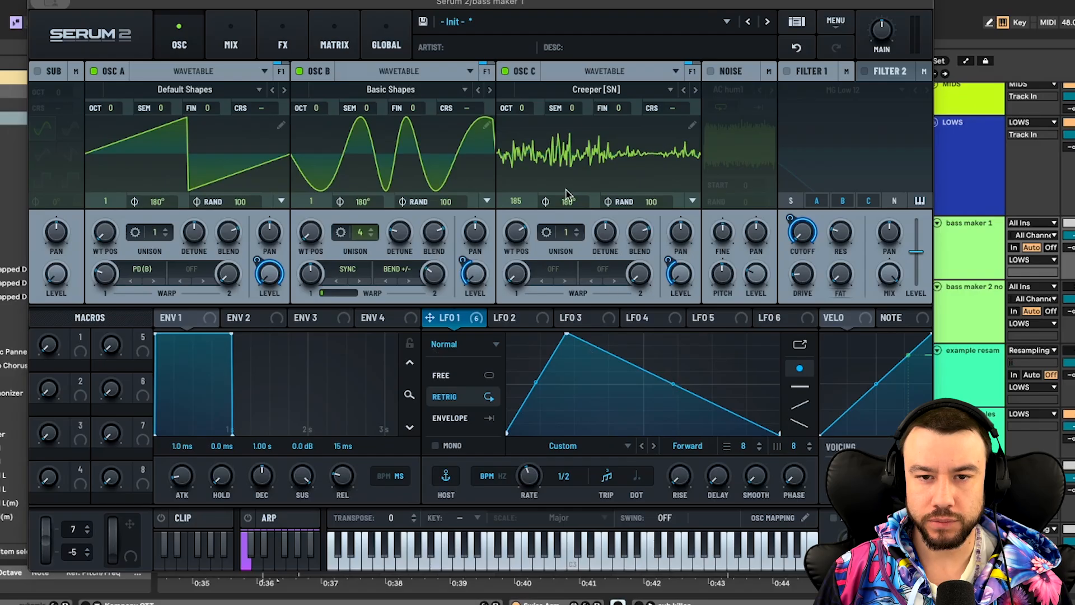
pyautogui.click(504, 71)
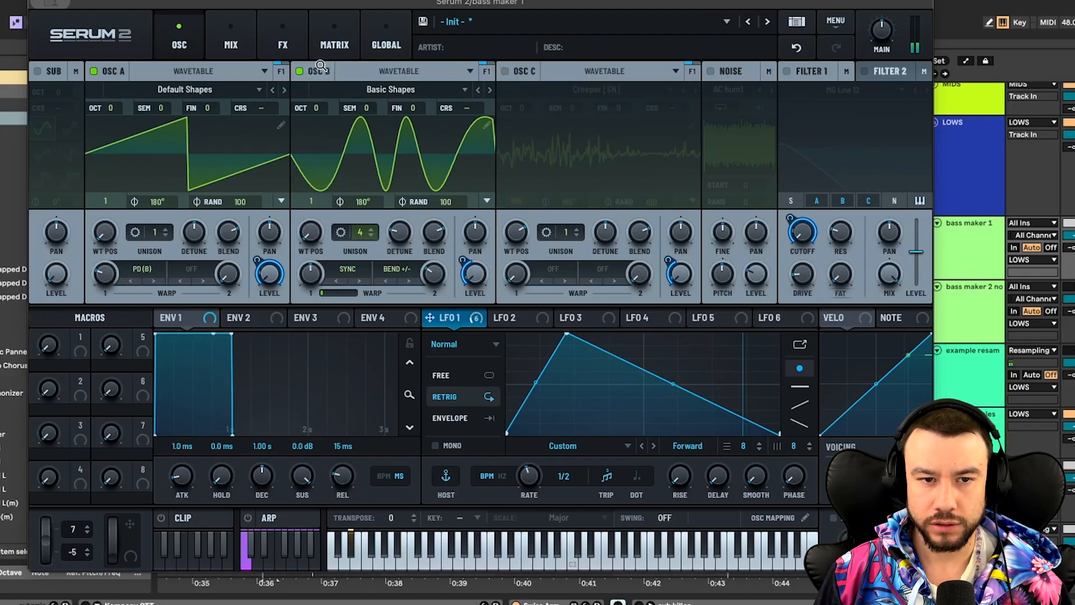
pyautogui.click(301, 71)
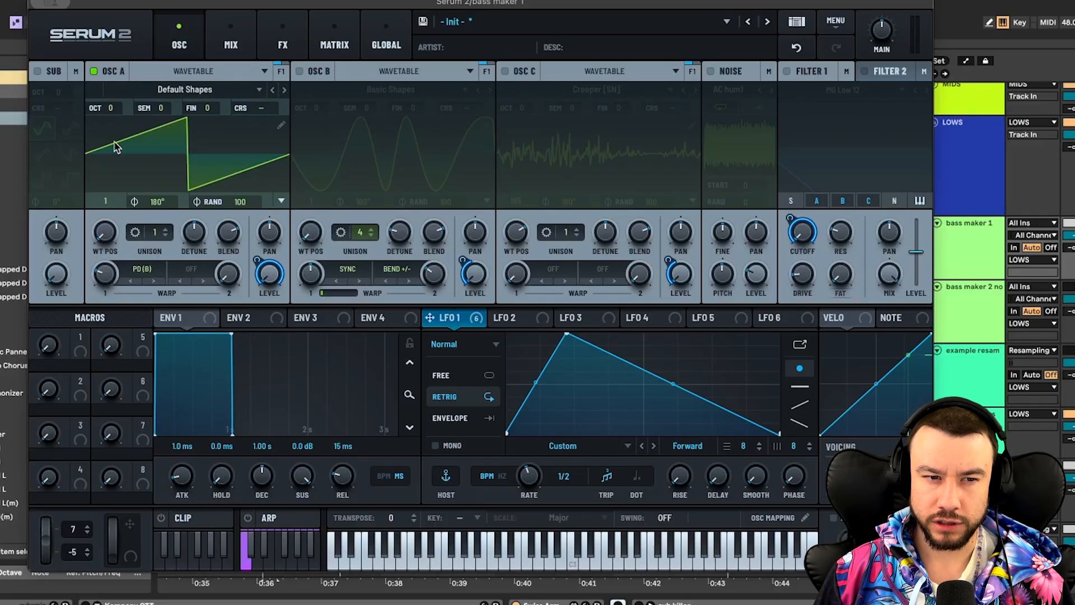
# Step: Select PD (B) as the first warp mode of oscillator A
pyautogui.click(114, 278)
pyautogui.moveTo(171, 385)
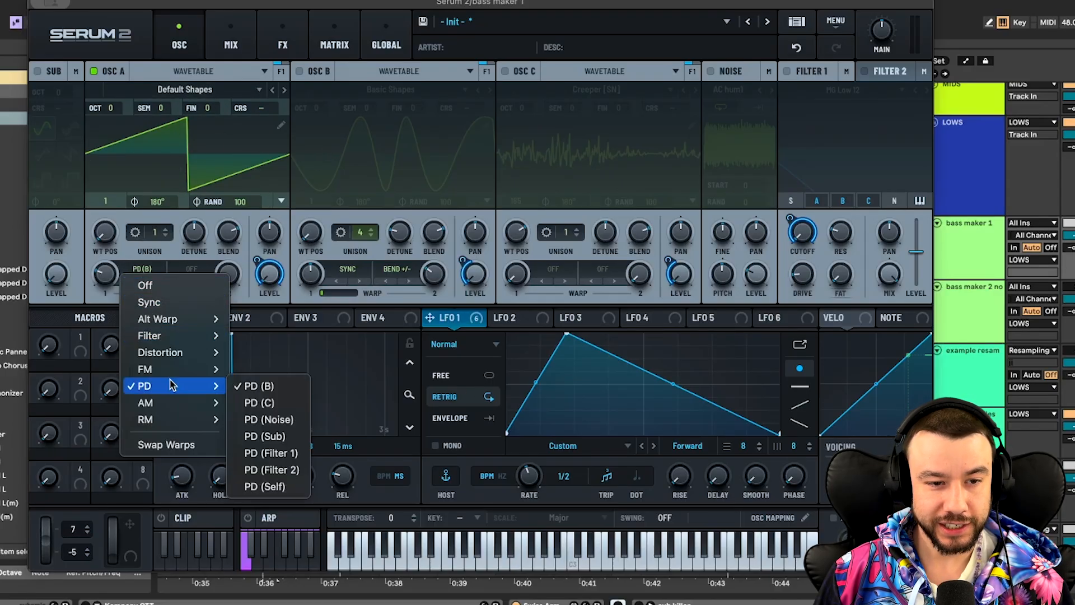
pyautogui.click(278, 387)
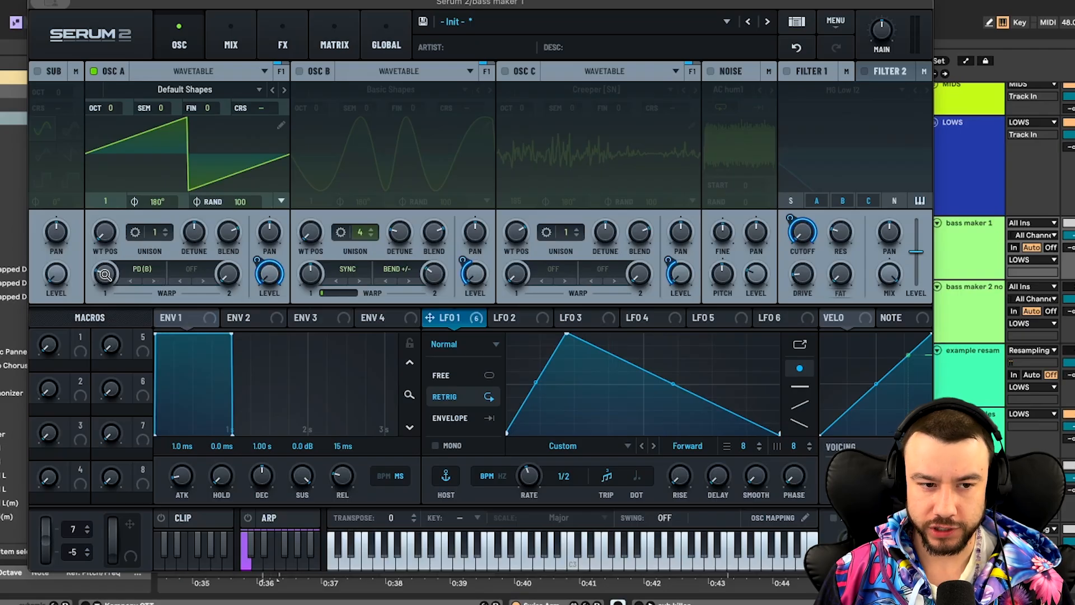
# Step: Re-enable oscillator B and adjust its unison detune to 0.05 while the loop plays
pyautogui.click(301, 72)
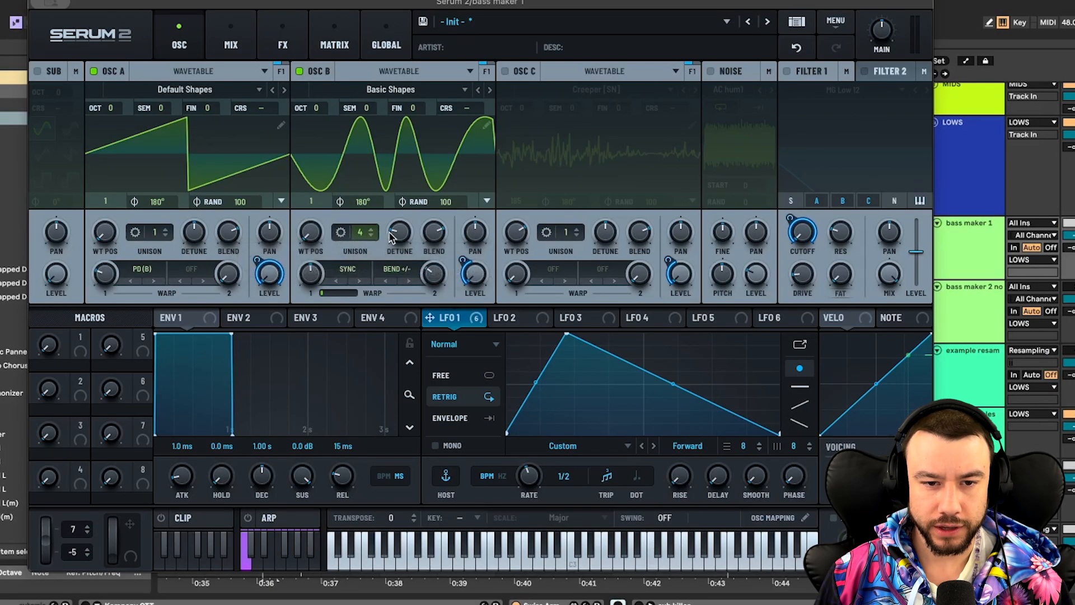
pyautogui.moveTo(408, 236)
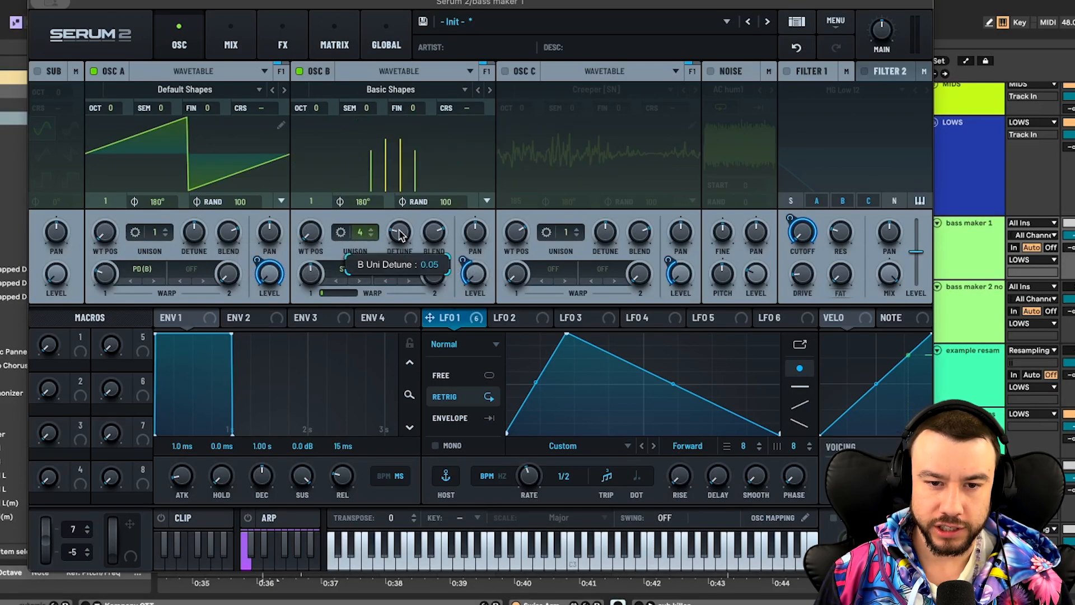
pyautogui.press('space')
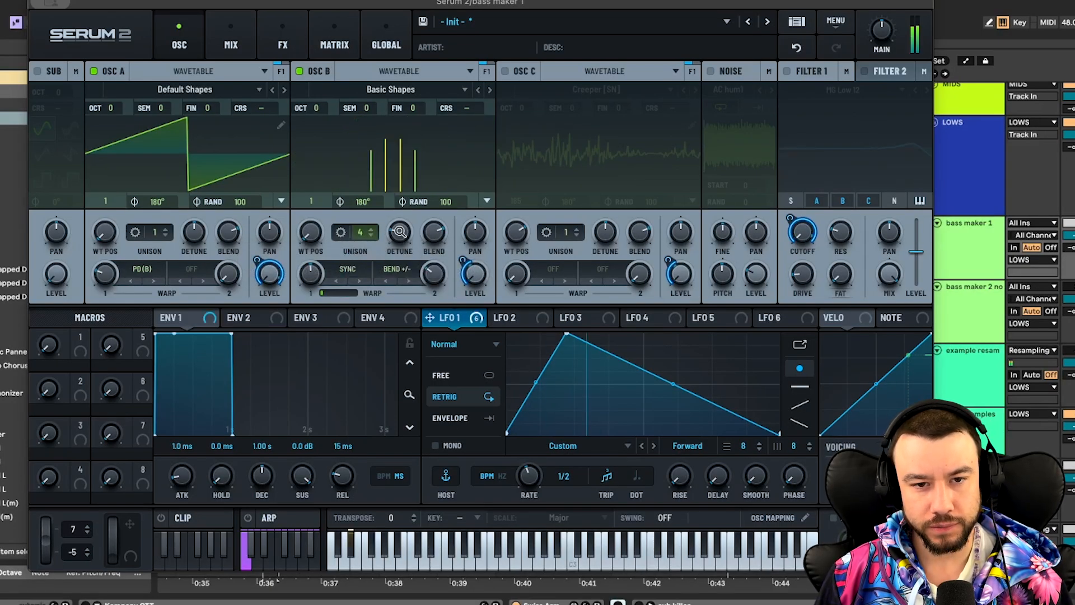
pyautogui.moveTo(402, 234); pyautogui.dragTo(402, 228)
pyautogui.moveTo(410, 189); pyautogui.dragTo(401, 220)
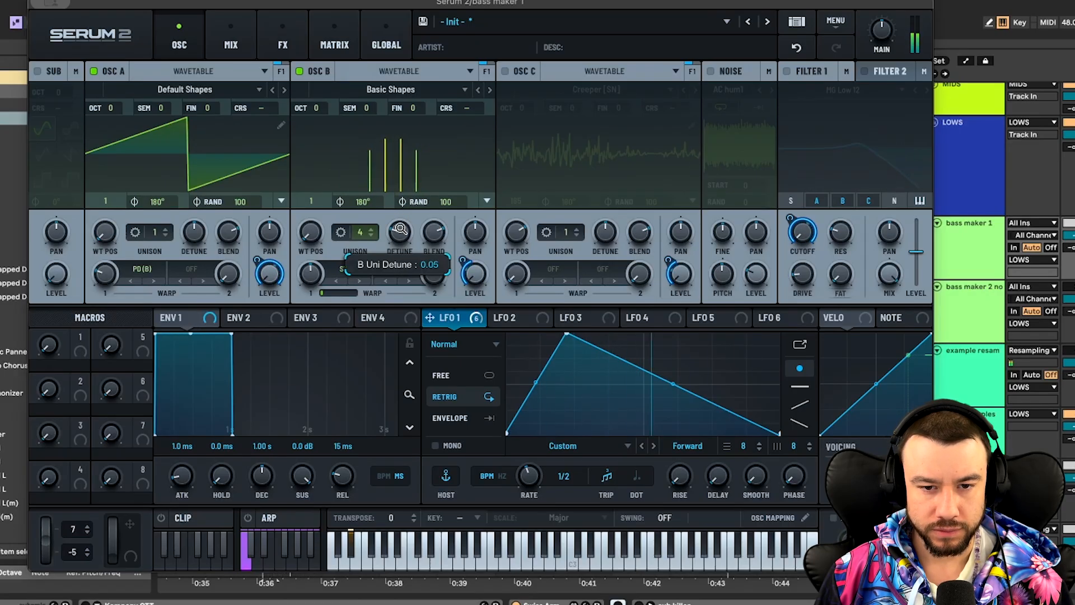
pyautogui.press('space')
# Step: Select Sync as oscillator B's first warp mode, check its second warp mode and both warp amounts, and play the loop
pyautogui.click(350, 269)
pyautogui.click(355, 303)
pyautogui.click(396, 267)
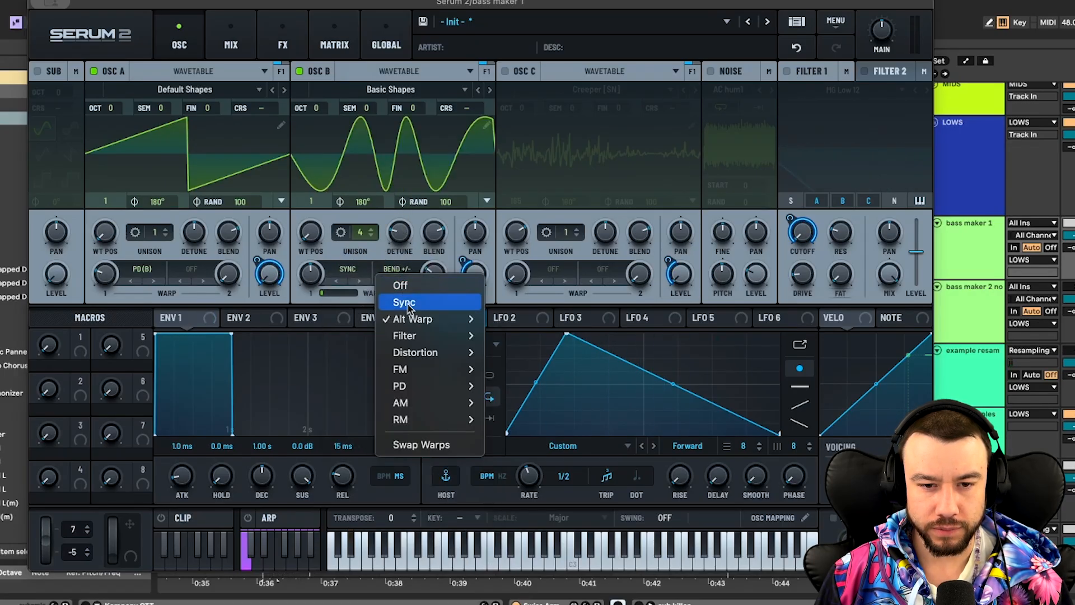
pyautogui.click(365, 246)
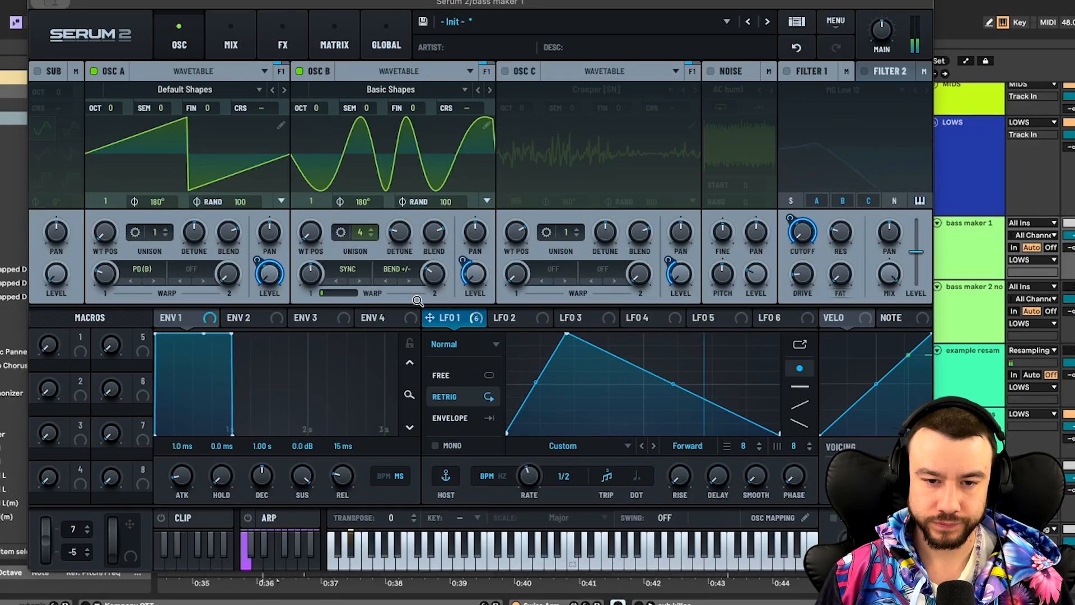
pyautogui.moveTo(313, 272)
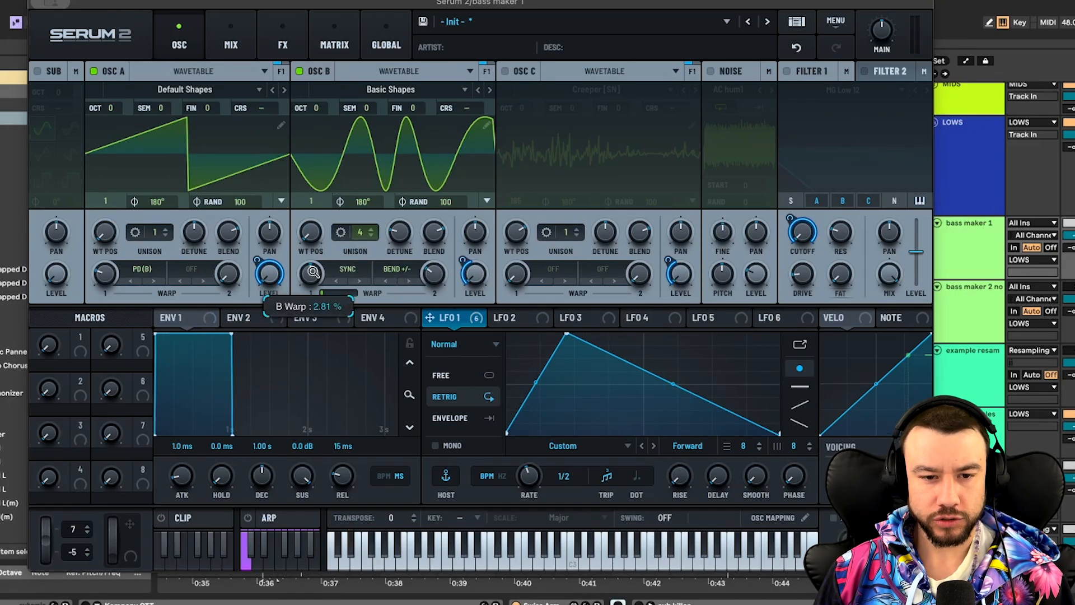
pyautogui.moveTo(441, 275)
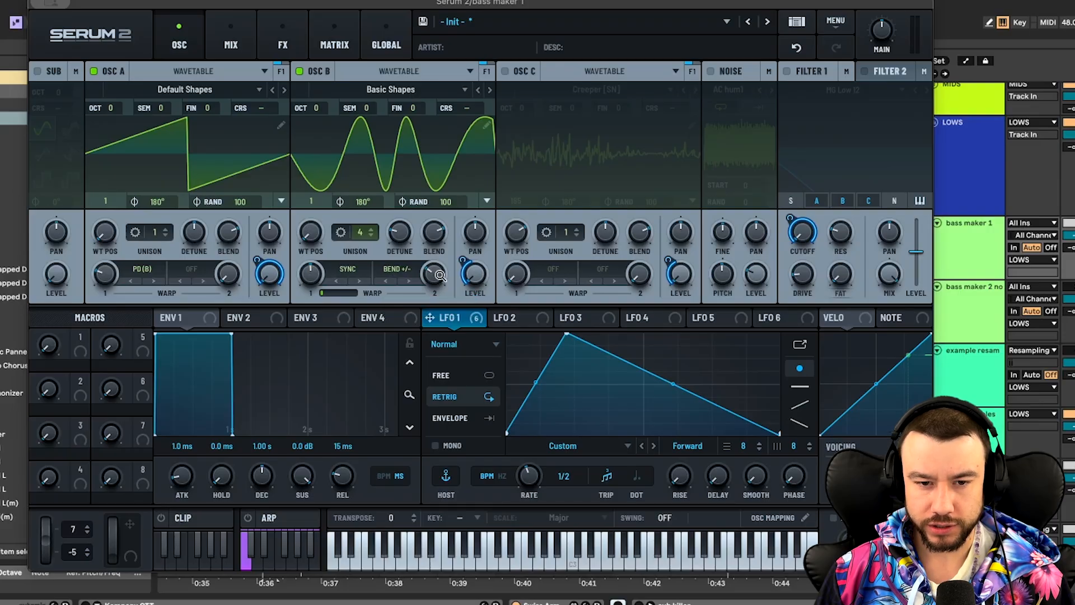
pyautogui.press('space')
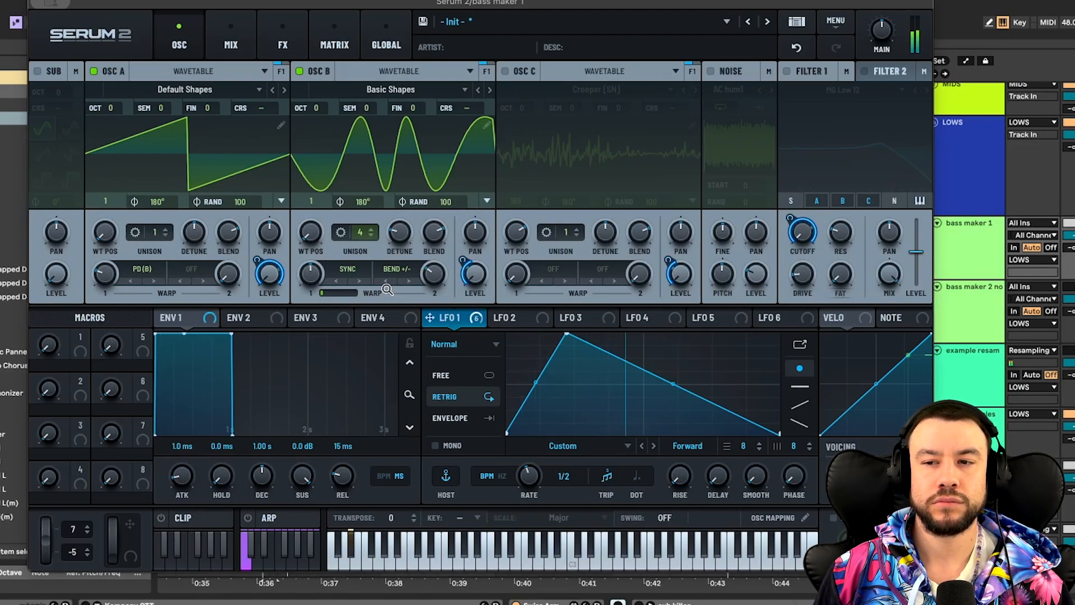
# Step: Enable oscillator C, check its wavetable among the Spectral tables, and toggle the oscillator off and back on to compare
pyautogui.click(504, 71)
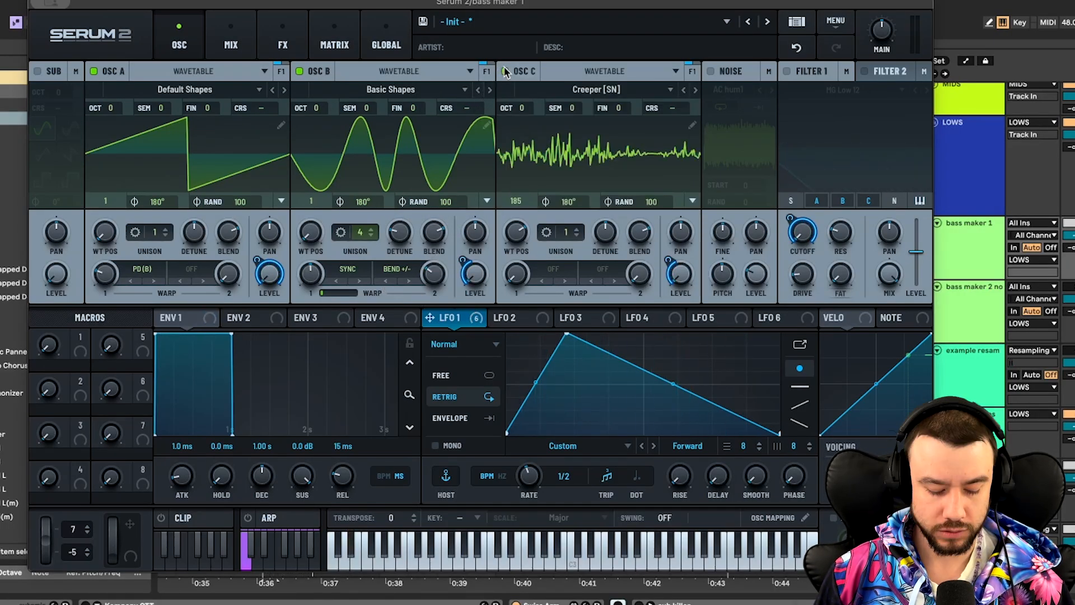
pyautogui.click(604, 91)
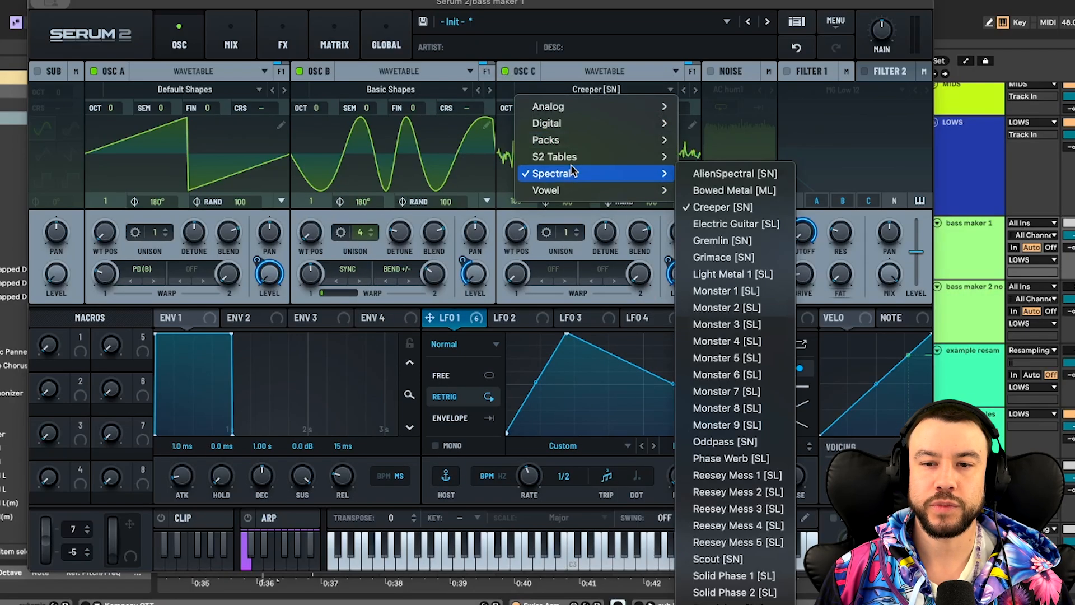
pyautogui.click(638, 194)
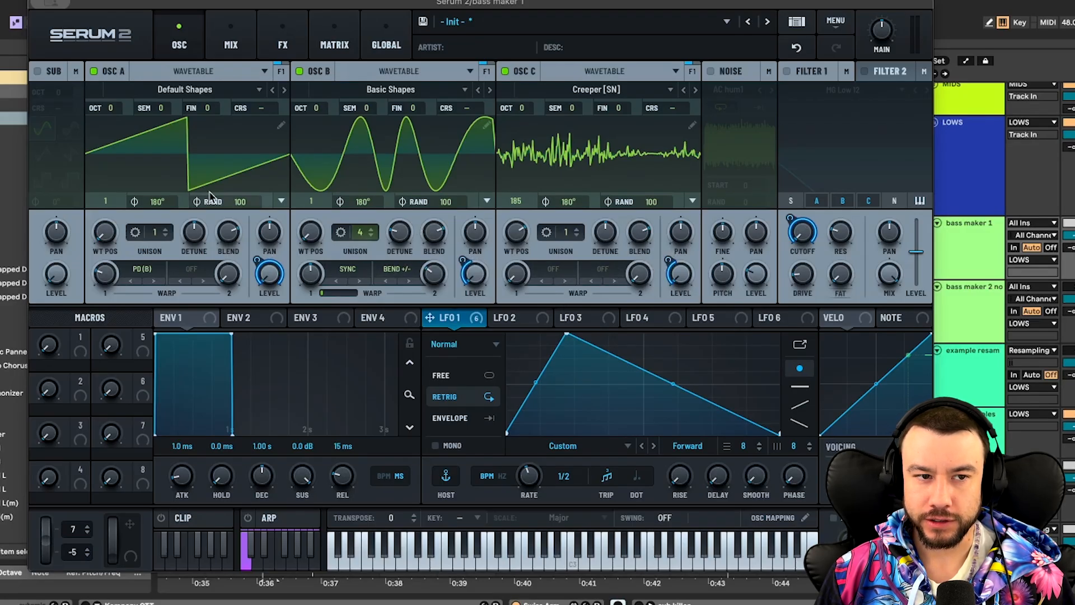
pyautogui.click(506, 71)
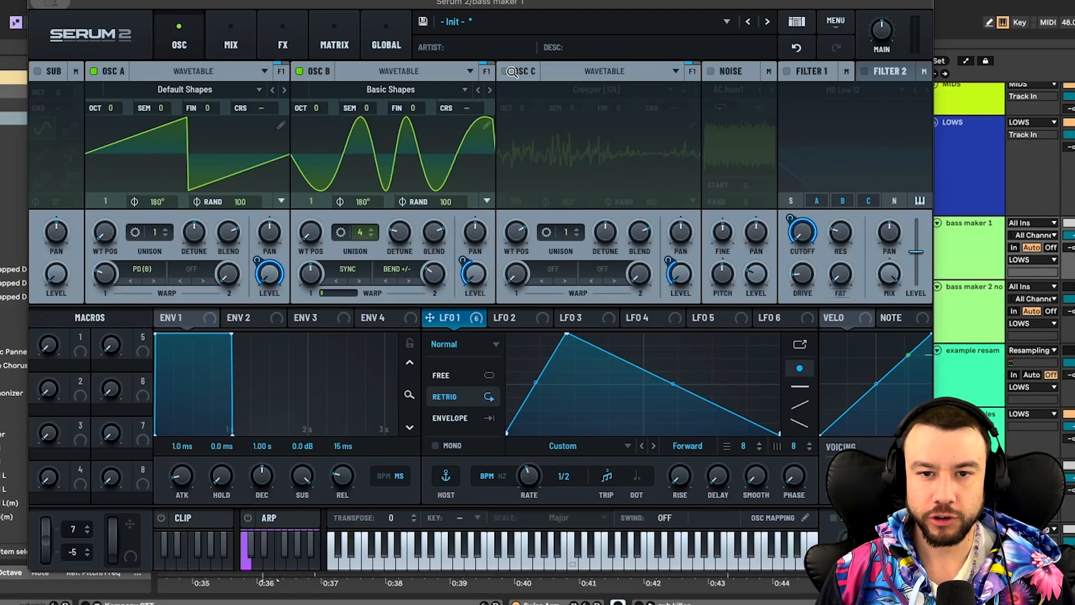
pyautogui.click(505, 71)
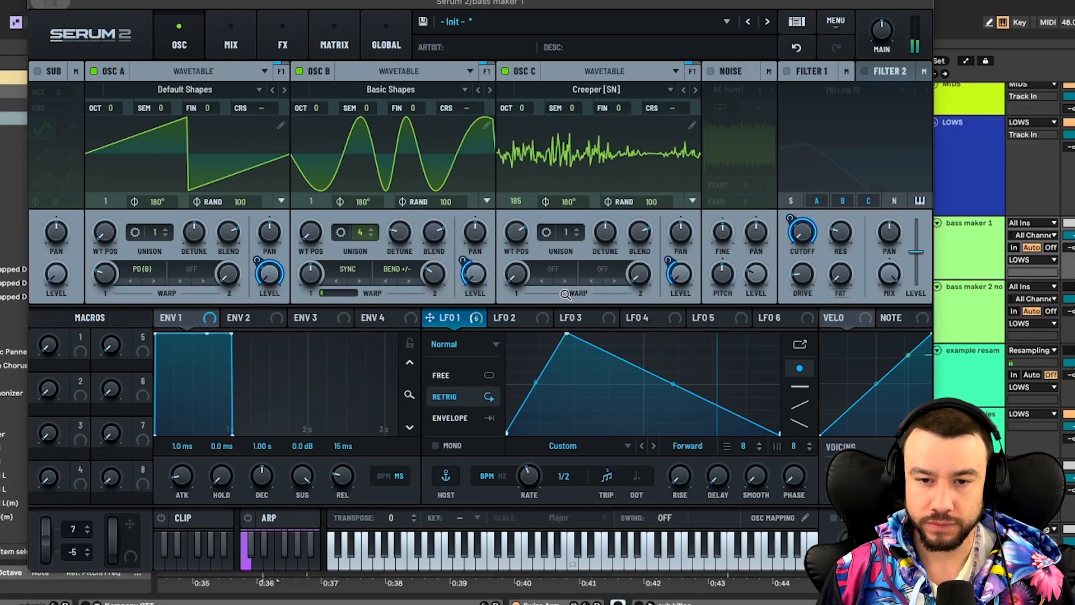
# Step: Try wavetable position 189 and the Gremlin [SN] and Grimace [SN] wavetables on oscillator C, and return to Creeper [SN] at position 185
pyautogui.moveTo(523, 243)
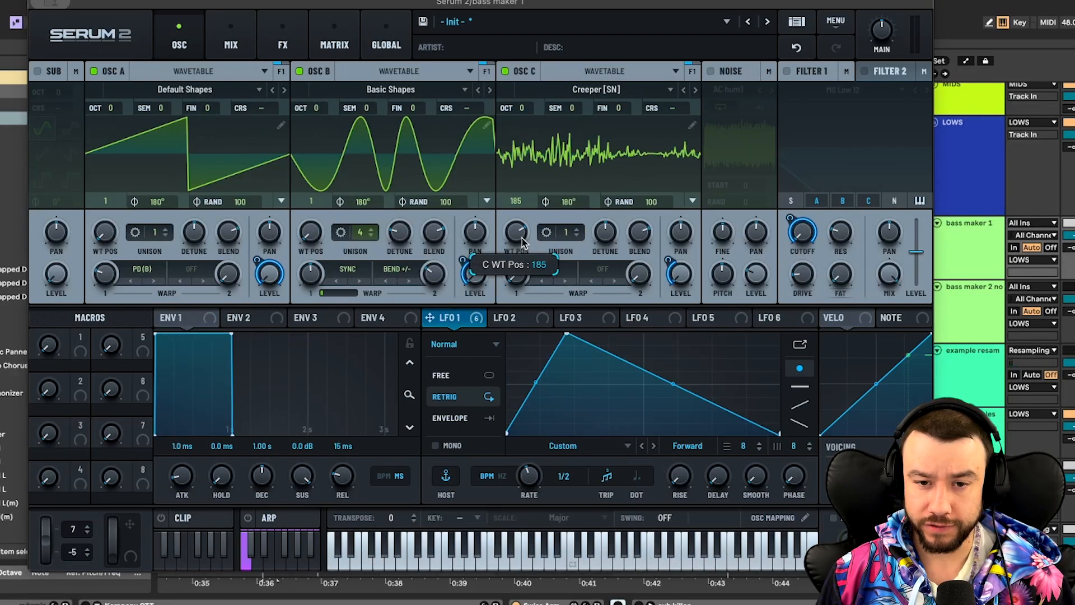
pyautogui.moveTo(523, 243)
pyautogui.mouseDown()
pyautogui.moveTo(514, 332)
pyautogui.moveTo(527, 217)
pyautogui.moveTo(521, 235)
pyautogui.mouseUp()
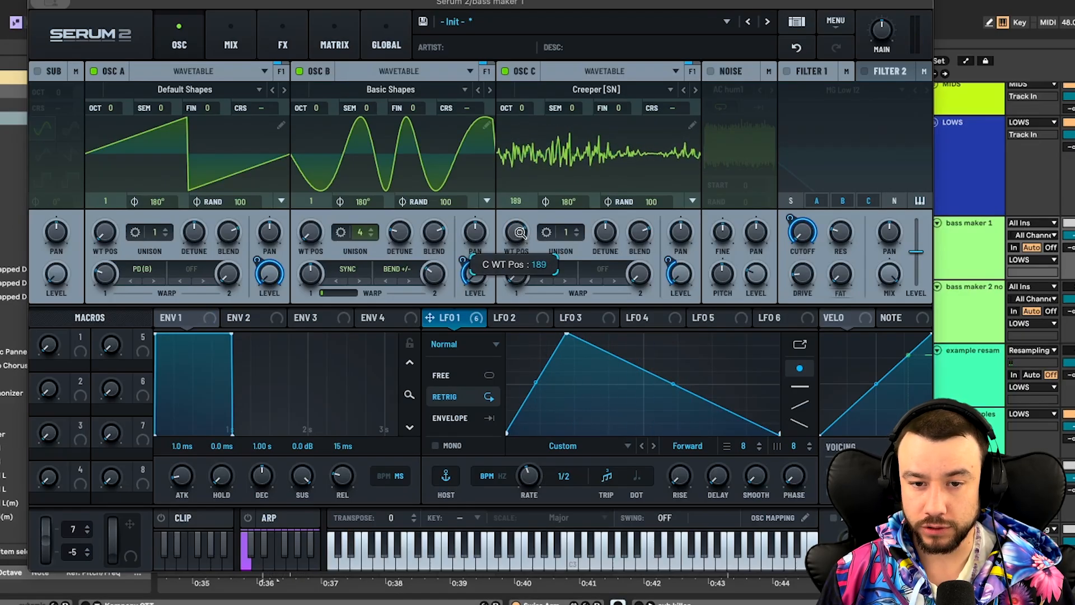
pyautogui.click(695, 92)
pyautogui.click(695, 91)
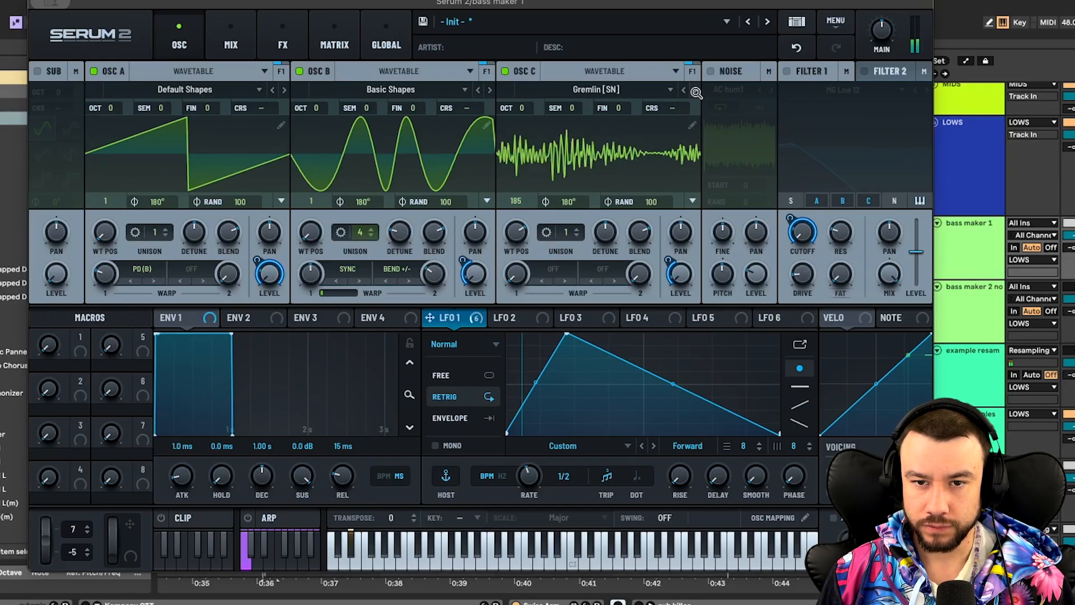
pyautogui.click(695, 91)
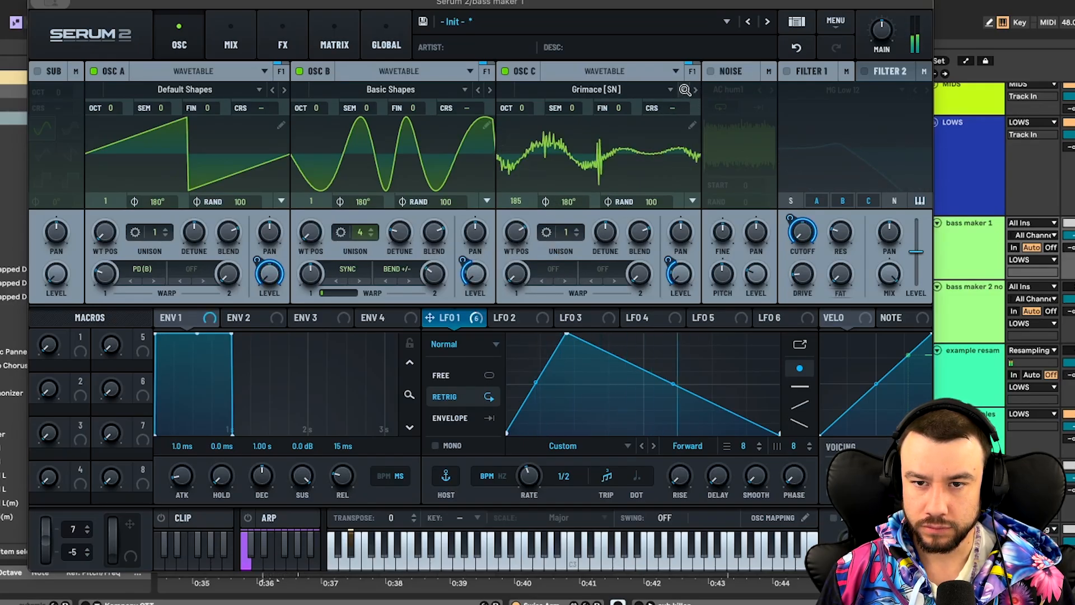
pyautogui.click(683, 90)
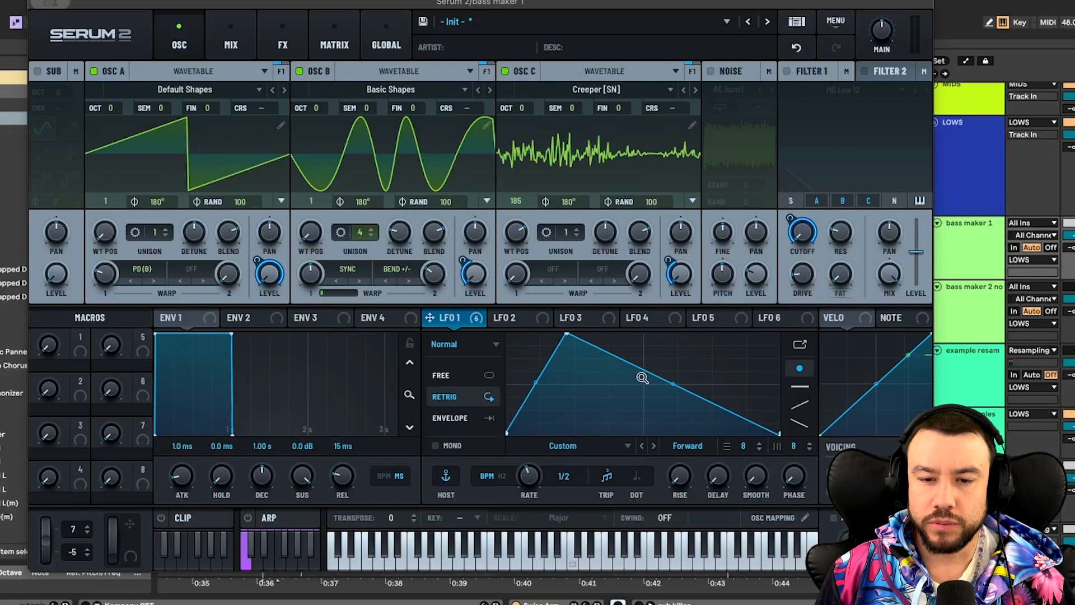
# Step: Try LFO 1 at a rate of 1/4 t while the loop plays, and restore the rate to 1/2
pyautogui.moveTo(569, 334); pyautogui.dragTo(567, 312)
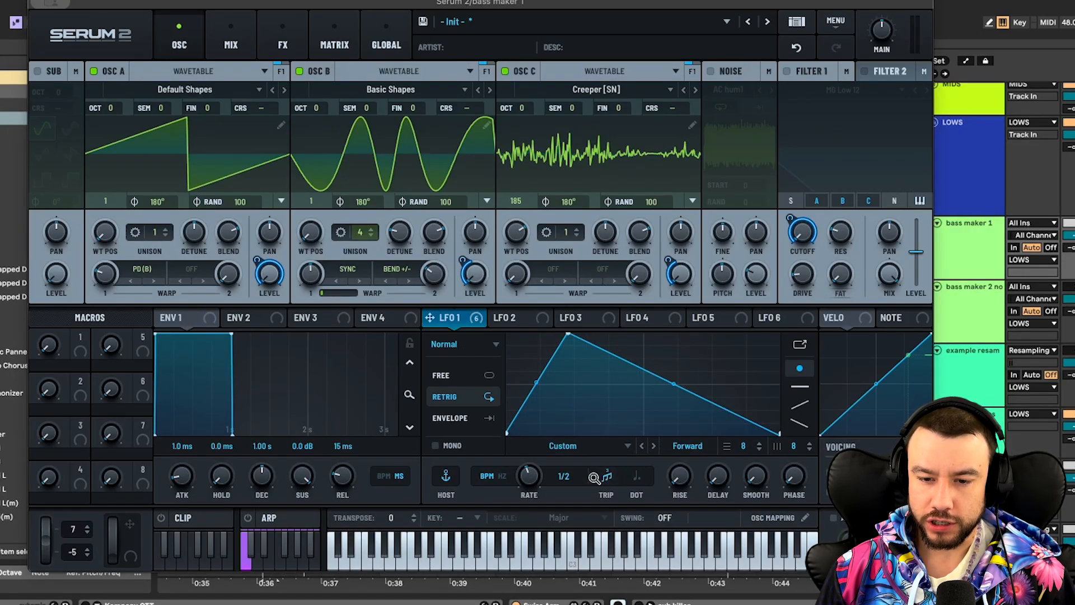
pyautogui.click(611, 478)
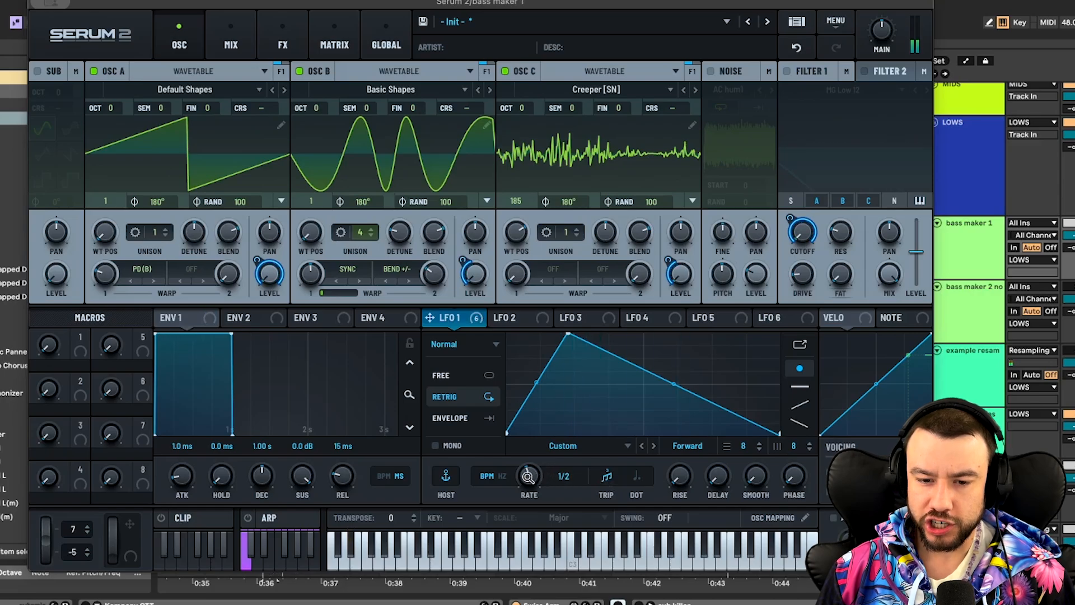
pyautogui.moveTo(527, 462); pyautogui.dragTo(527, 461)
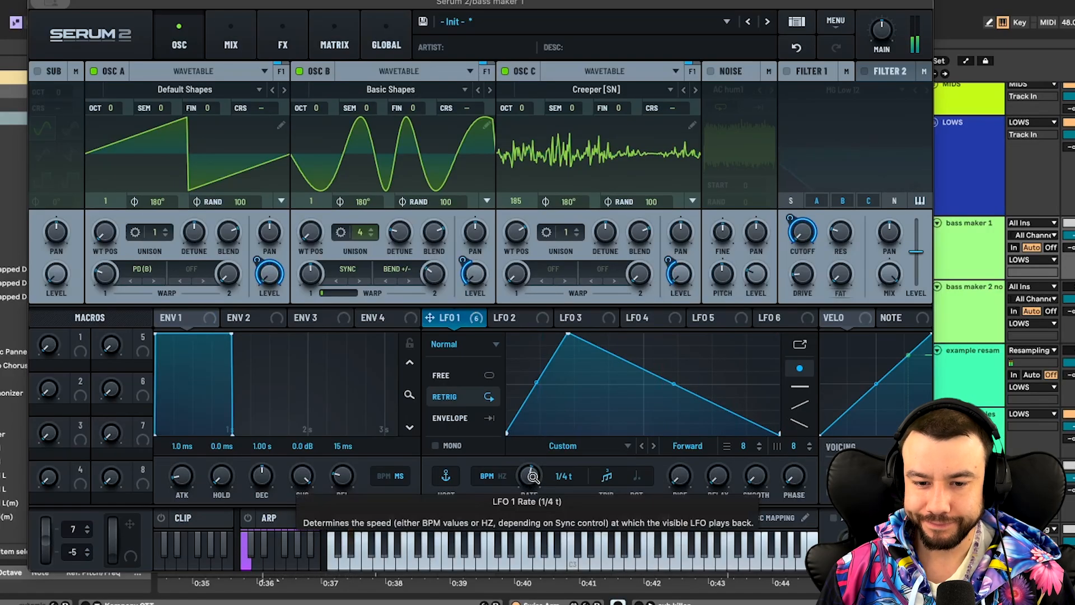
pyautogui.moveTo(533, 477); pyautogui.dragTo(531, 492)
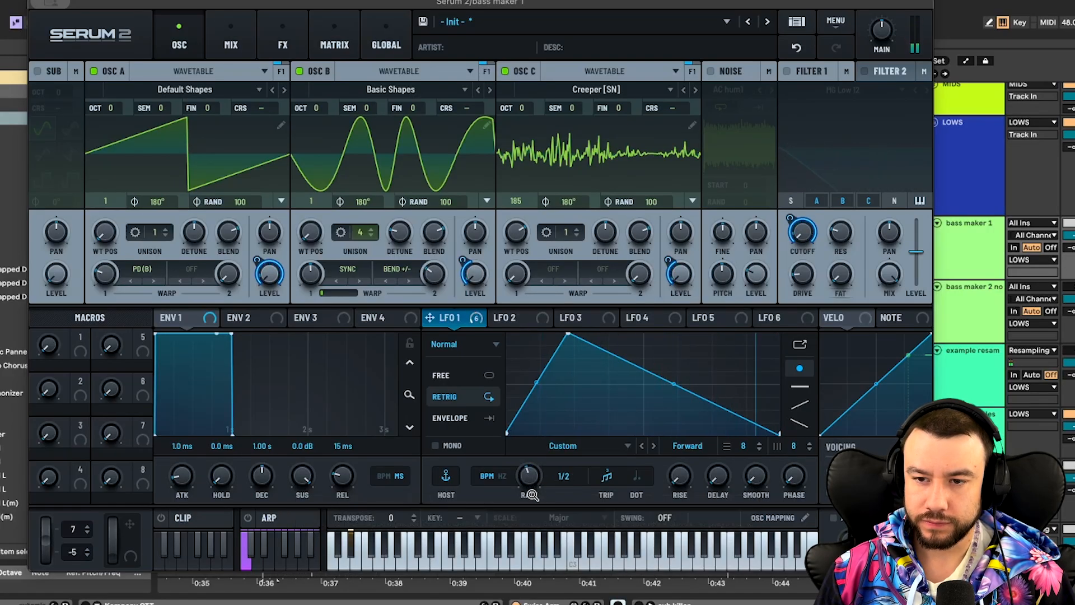
# Step: Enable Filter 1 and inspect the held note in the bass maker 1 MIDI clip
pyautogui.click(789, 72)
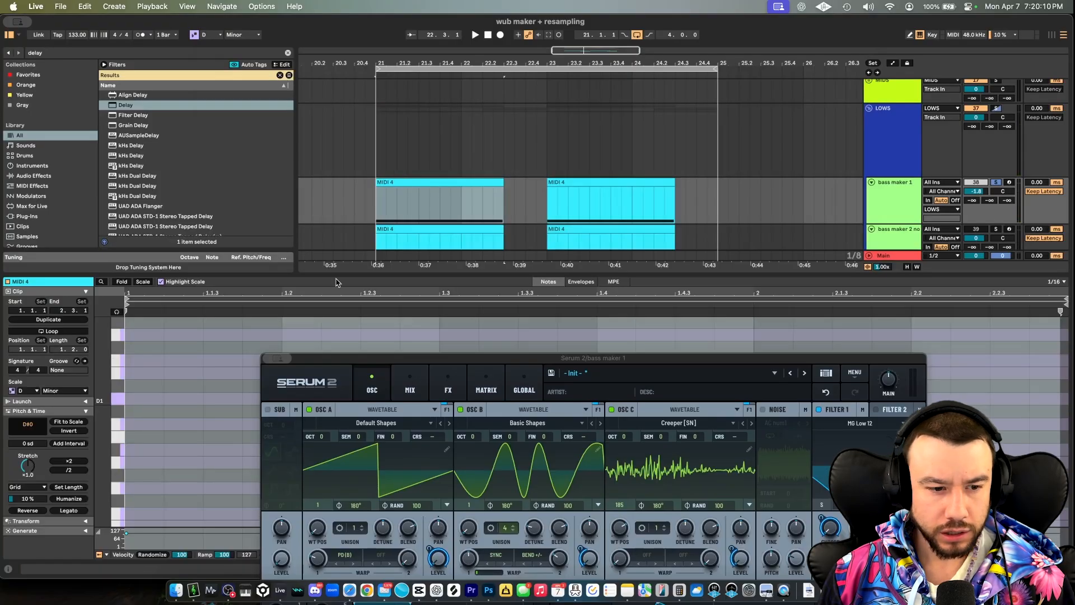
pyautogui.scroll(-4, 160, 444)
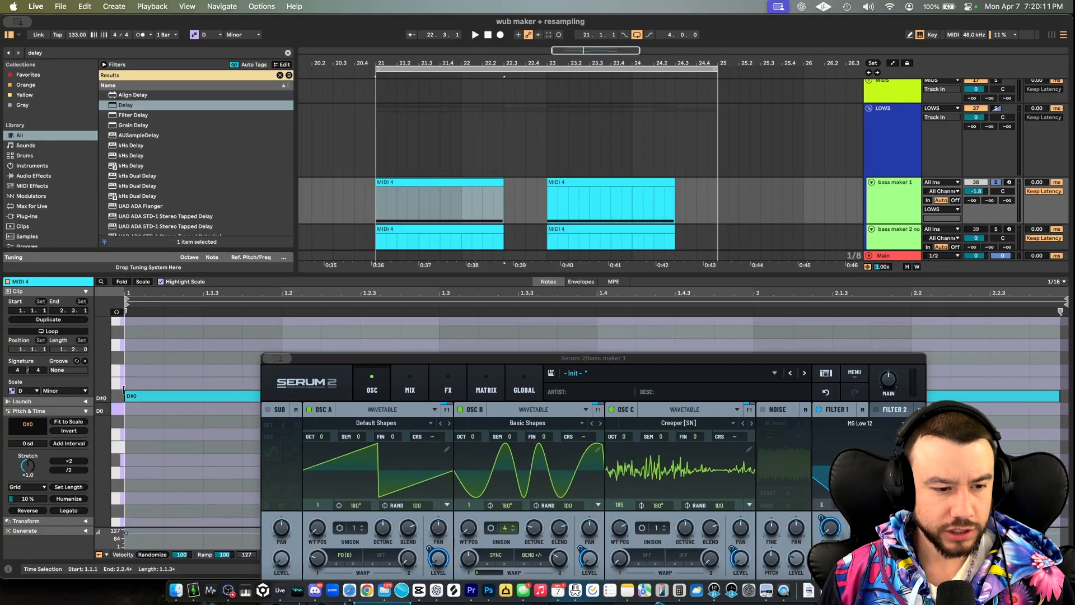
pyautogui.click(137, 396)
pyautogui.moveTo(340, 359); pyautogui.dragTo(340, 4)
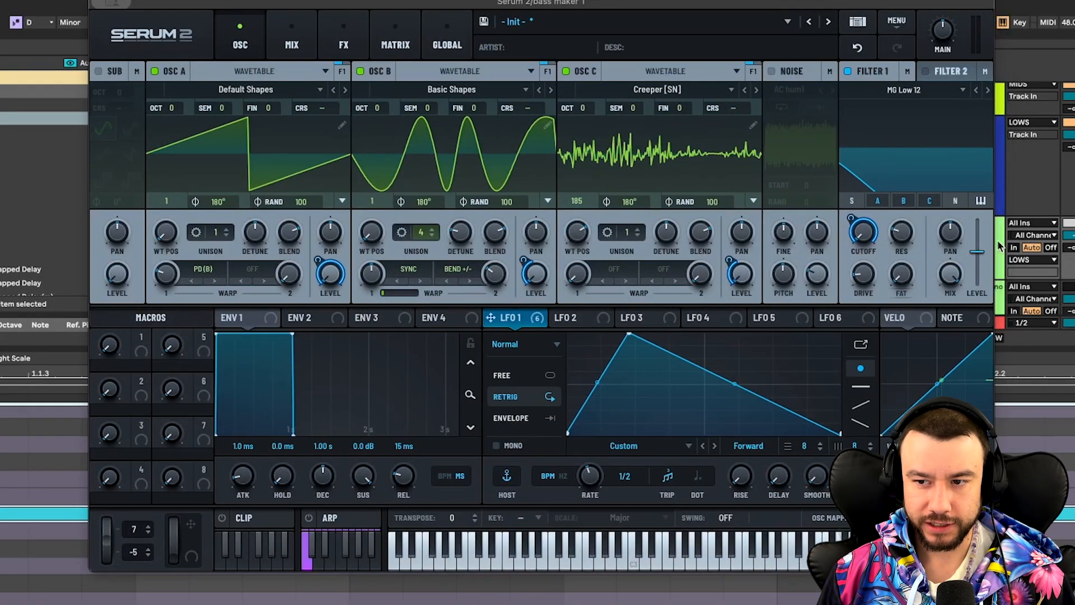
# Step: Show the effects chain, activate the first compressor and the Tube distortion, and check the distortion's drive and mix
pyautogui.click(344, 44)
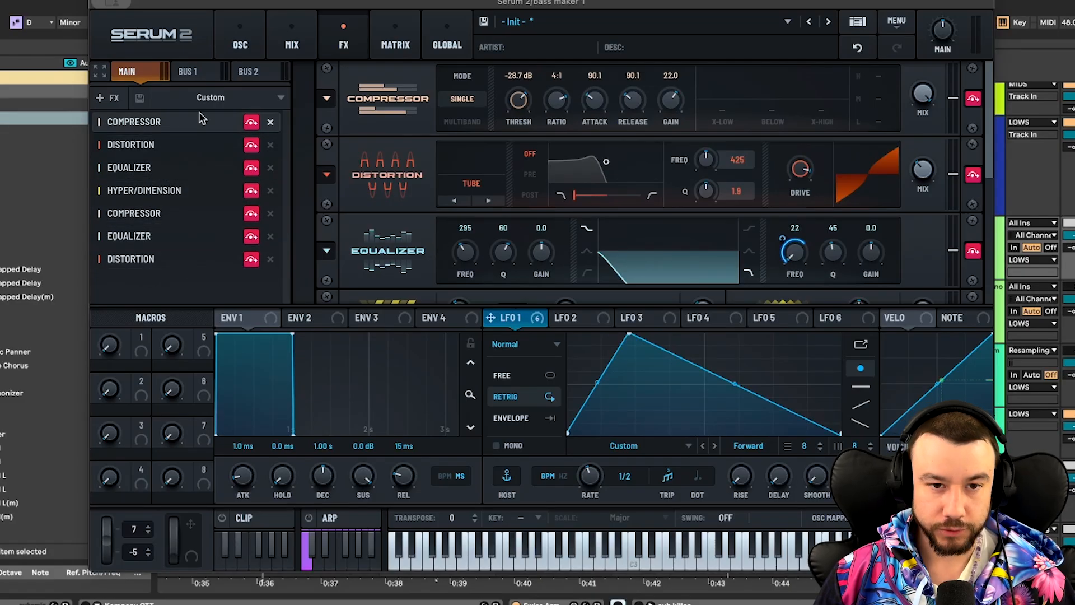
pyautogui.click(251, 122)
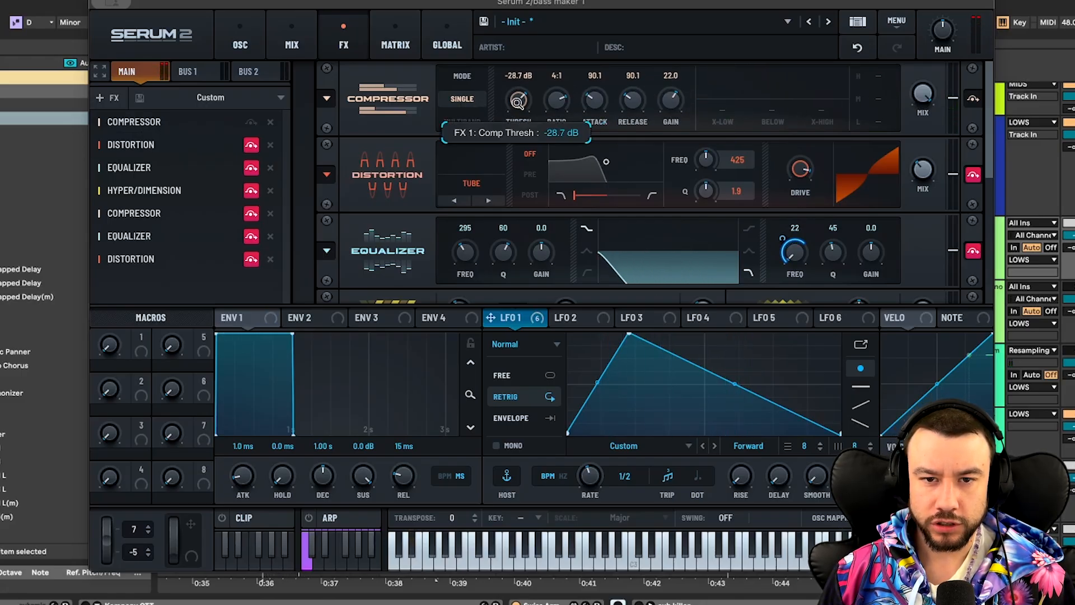
pyautogui.click(973, 99)
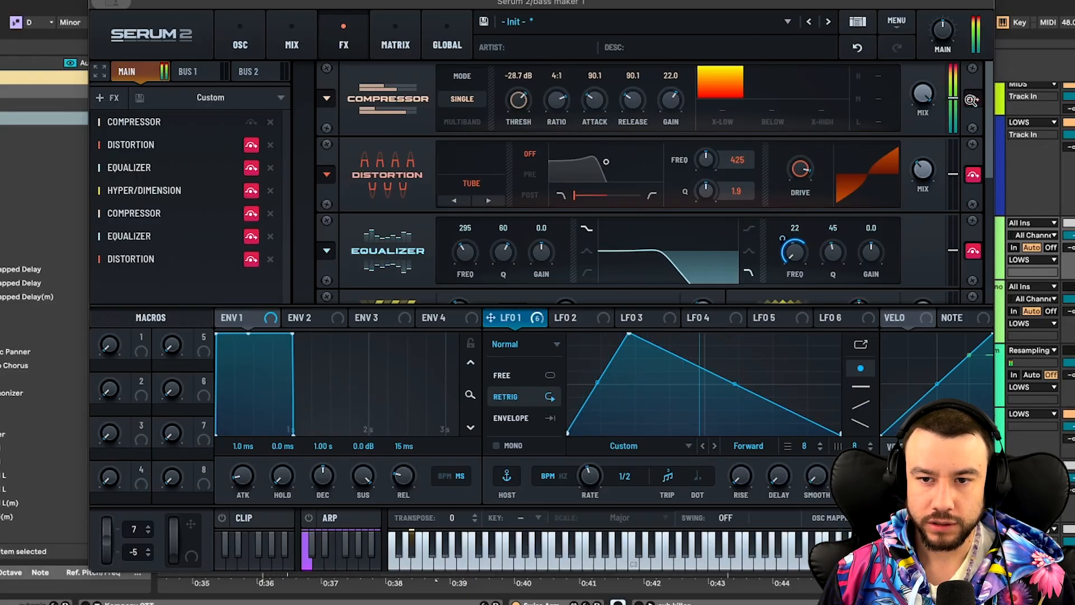
pyautogui.click(251, 122)
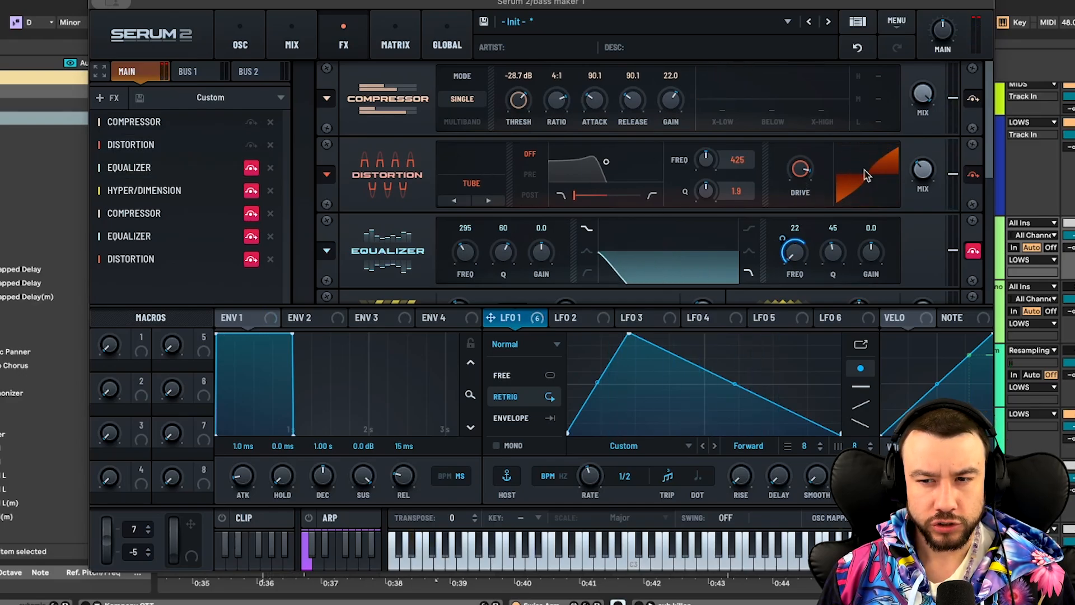
pyautogui.moveTo(799, 169)
pyautogui.moveTo(923, 176)
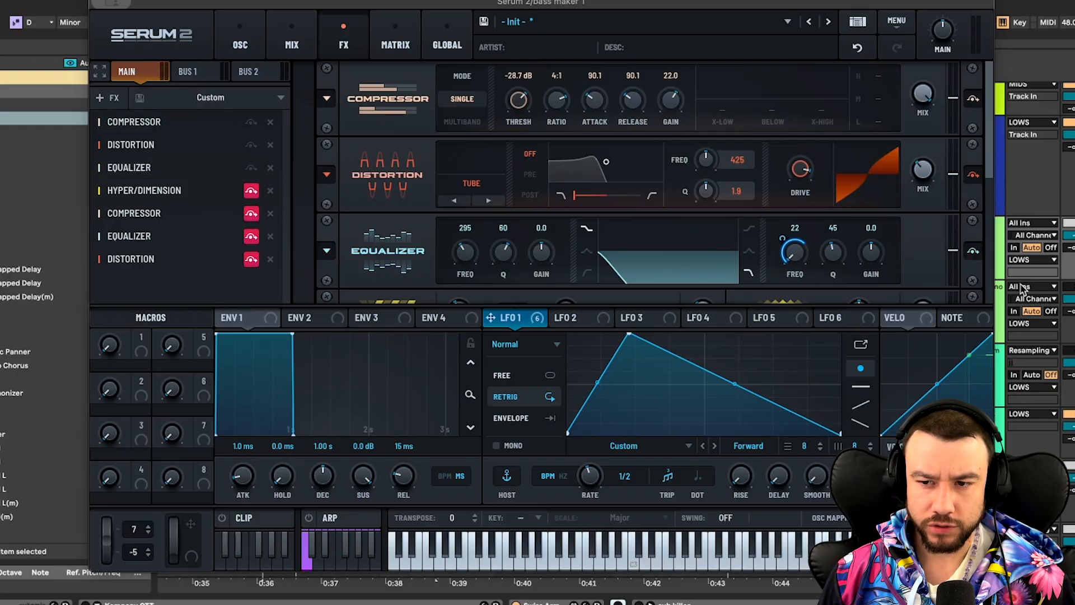
# Step: Examine the first equalizer's LFO-modulated frequency and its Q while playing the loop
pyautogui.scroll(-2, 601, 227)
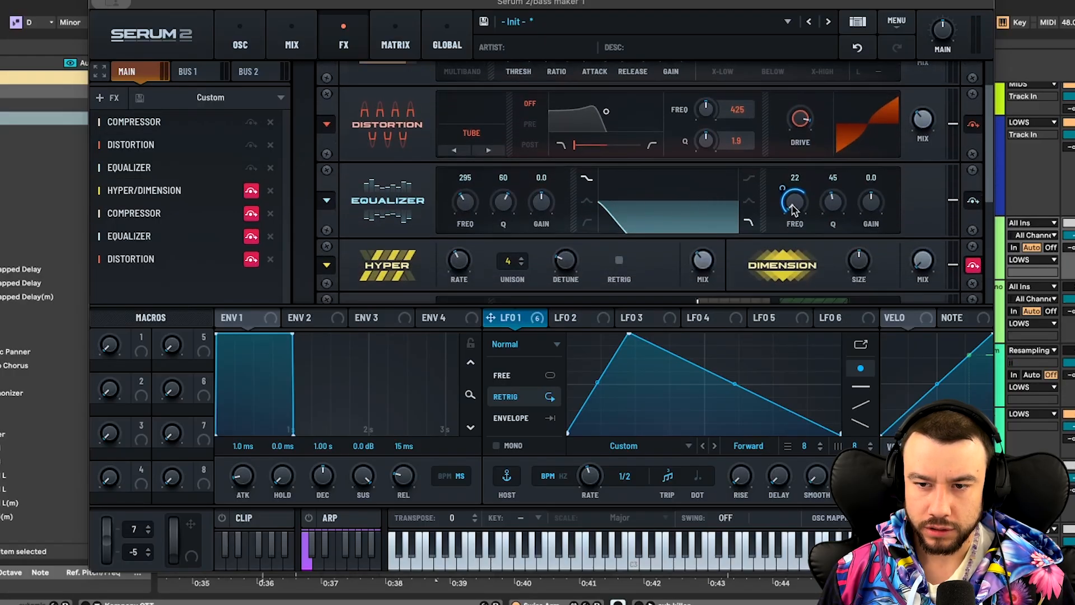
pyautogui.moveTo(780, 189)
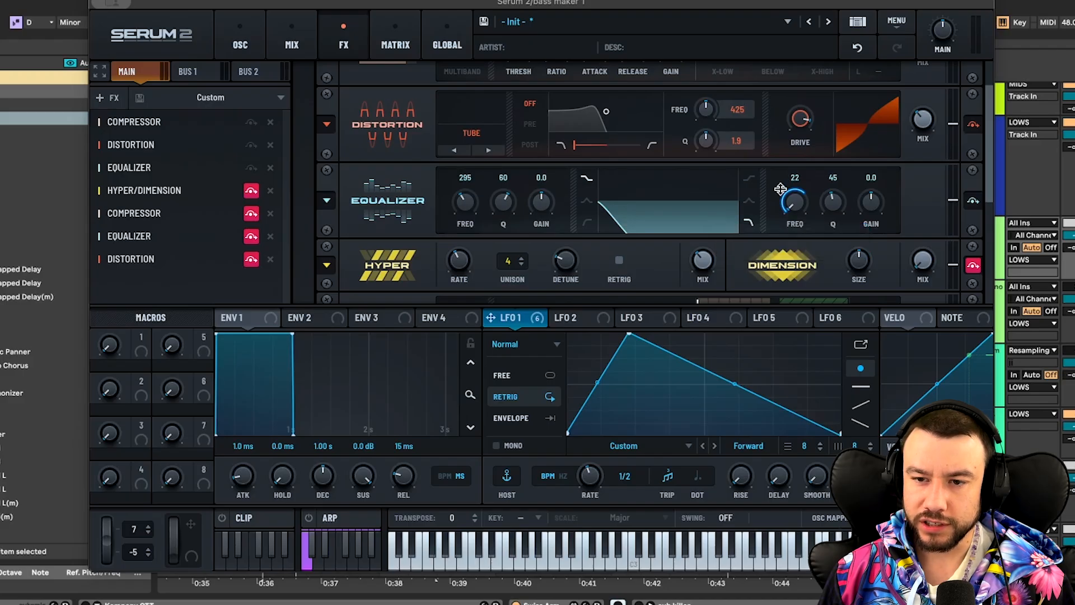
pyautogui.press('space')
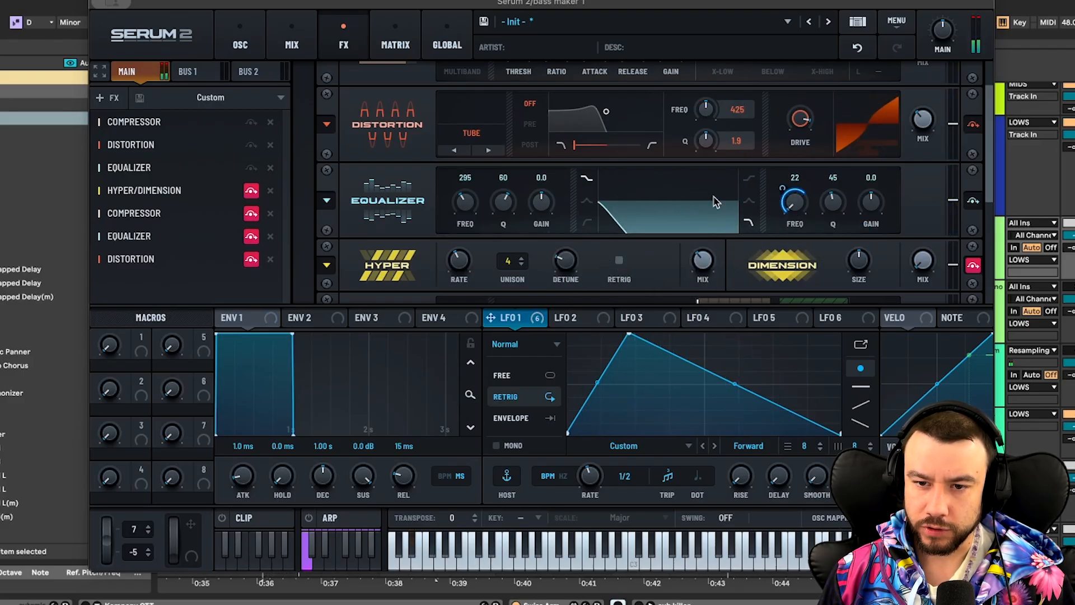
pyautogui.moveTo(833, 206)
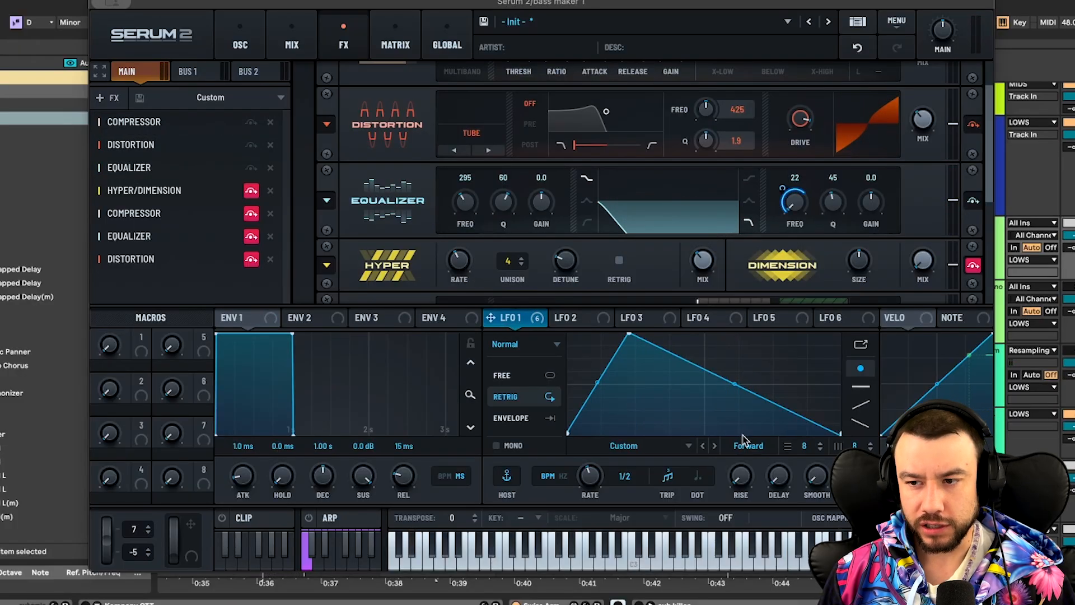
# Step: Activate the Hyper/Dimension effect, check the Hyper mix amount, and play the loop
pyautogui.click(250, 190)
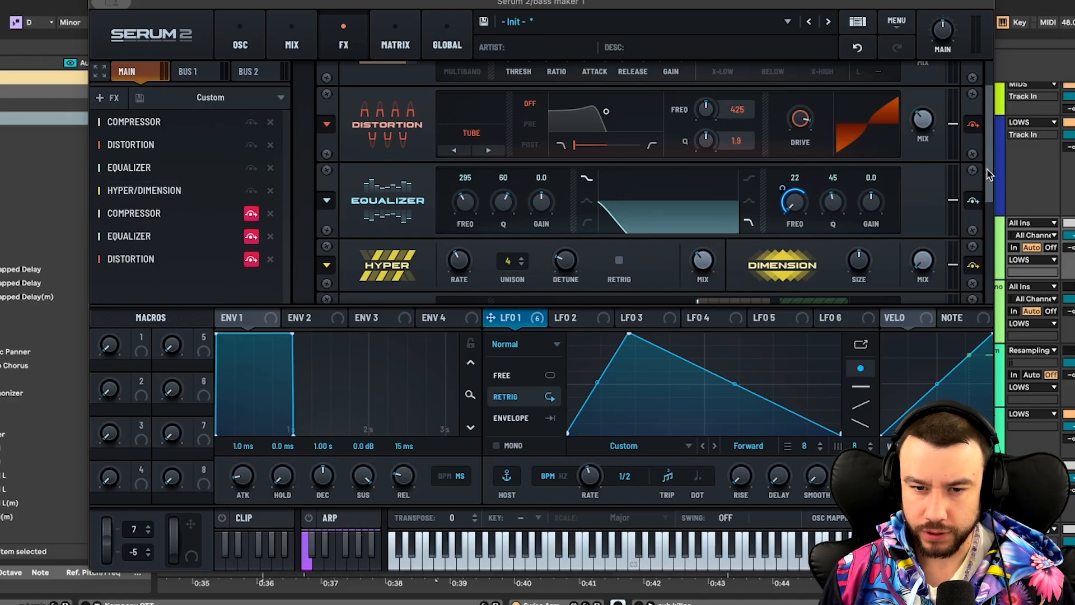
pyautogui.scroll(-2, 988, 175)
pyautogui.moveTo(706, 191)
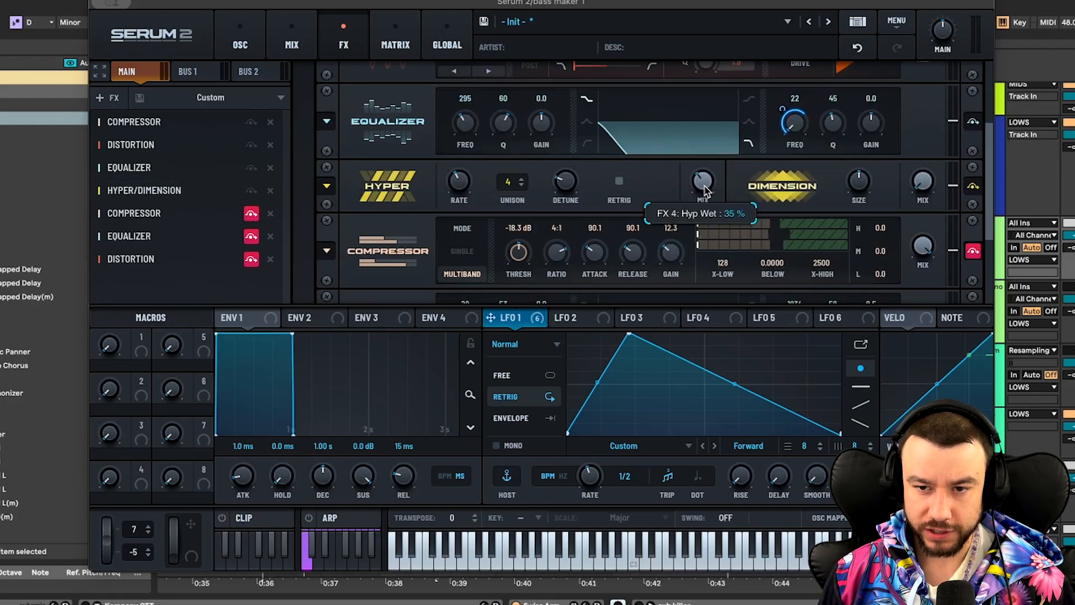
pyautogui.press('space')
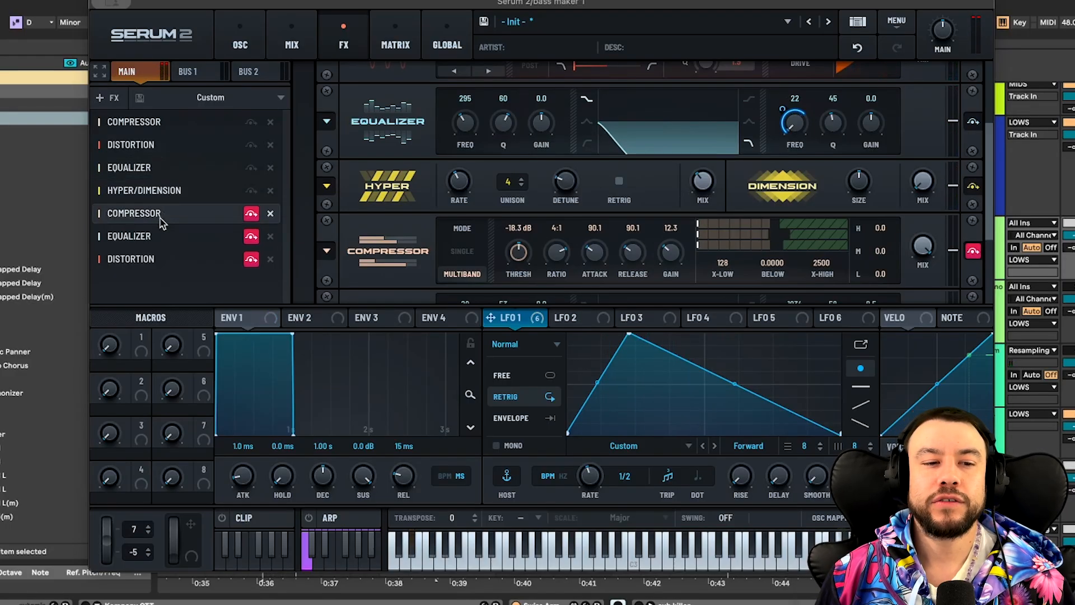
# Step: Activate the multiband compressor and set its gain to 12.7
pyautogui.click(251, 215)
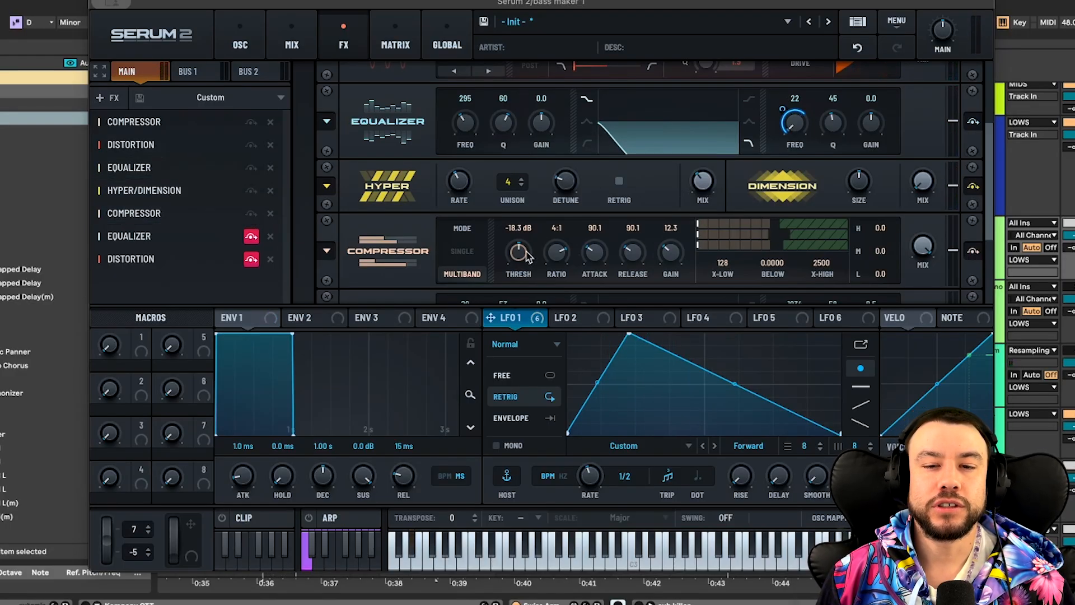
pyautogui.moveTo(672, 255)
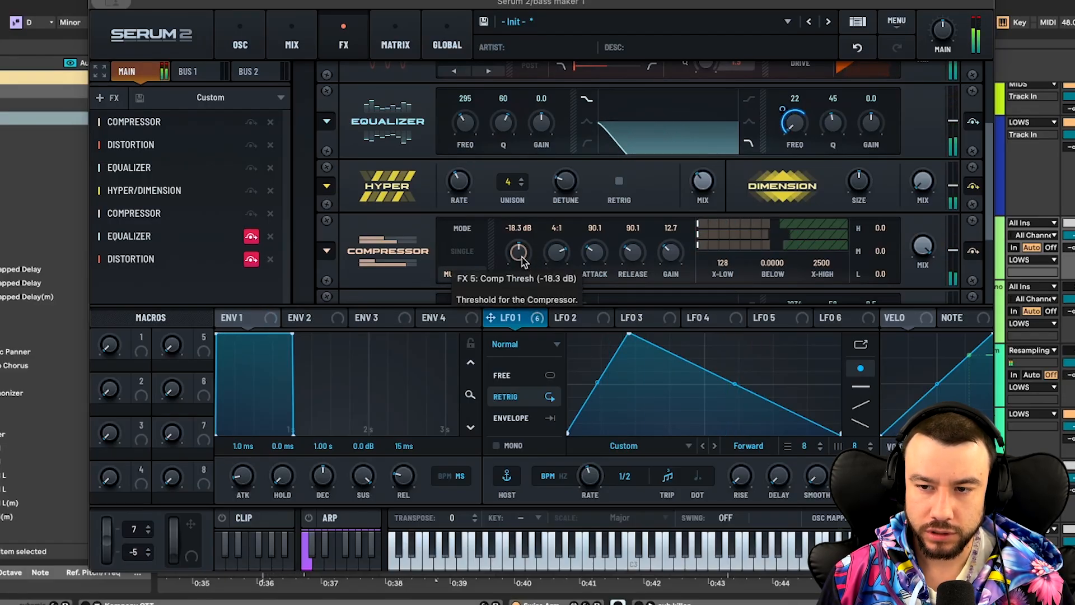
# Step: Activate the second equalizer, after comparing the looped bass with it bypassed and engaged
pyautogui.moveTo(989, 144); pyautogui.dragTo(985, 195)
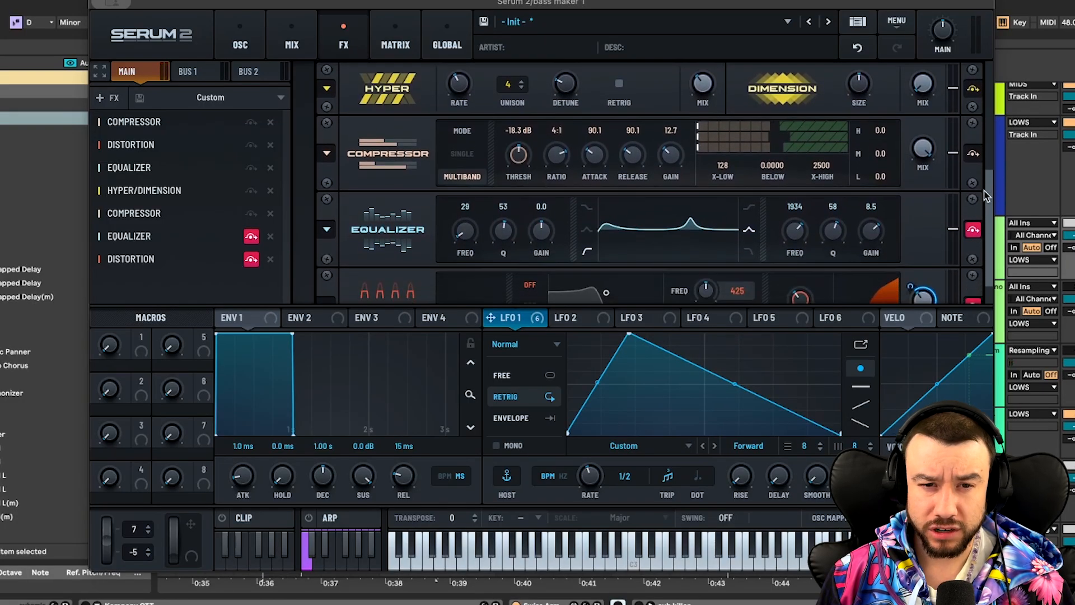
pyautogui.scroll(-1, 991, 187)
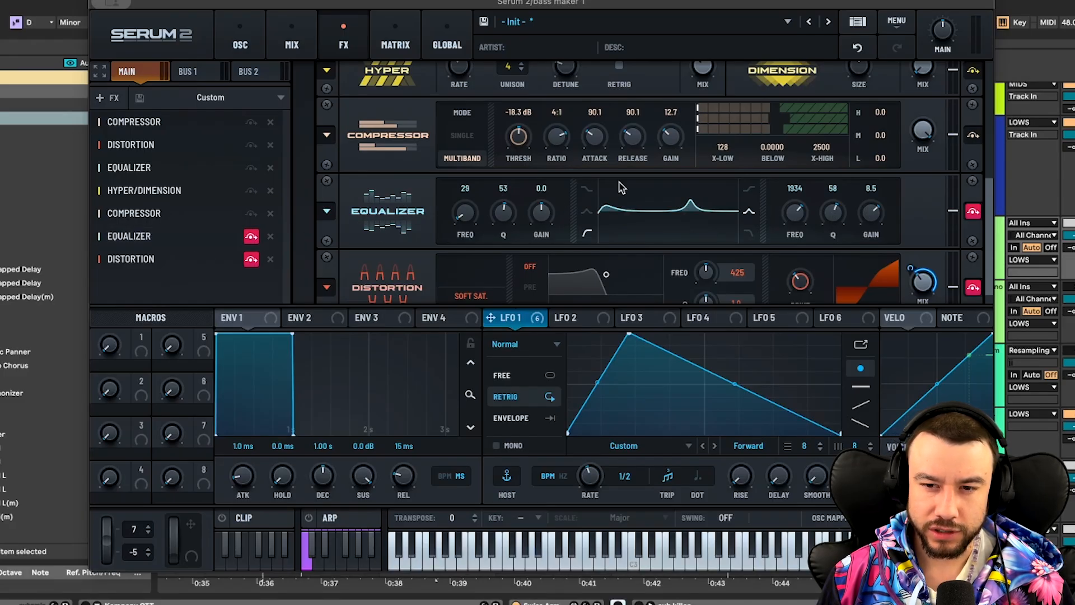
pyautogui.click(251, 236)
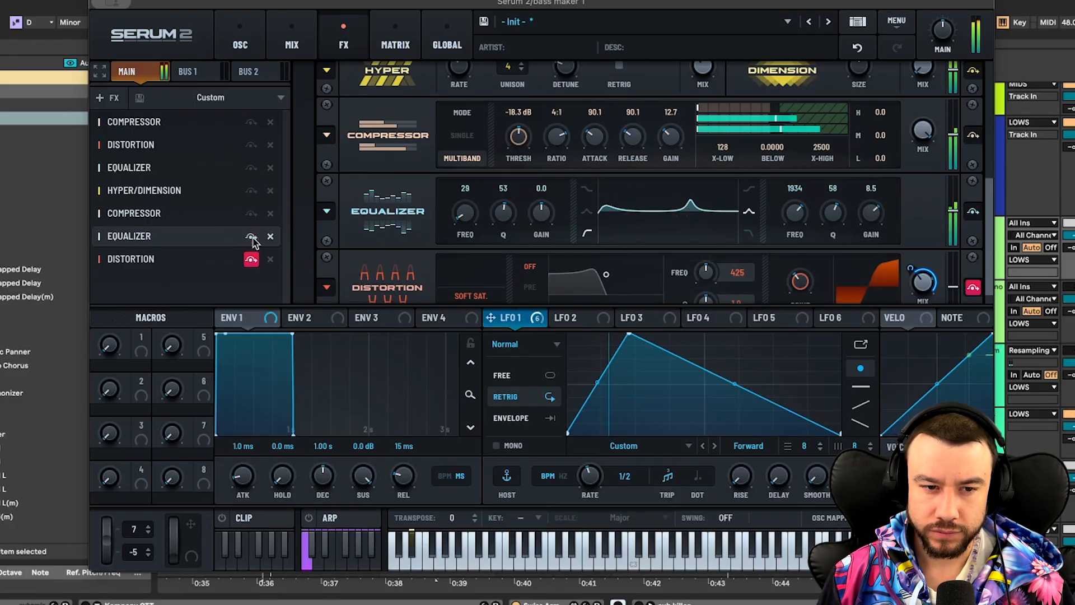
pyautogui.click(251, 236)
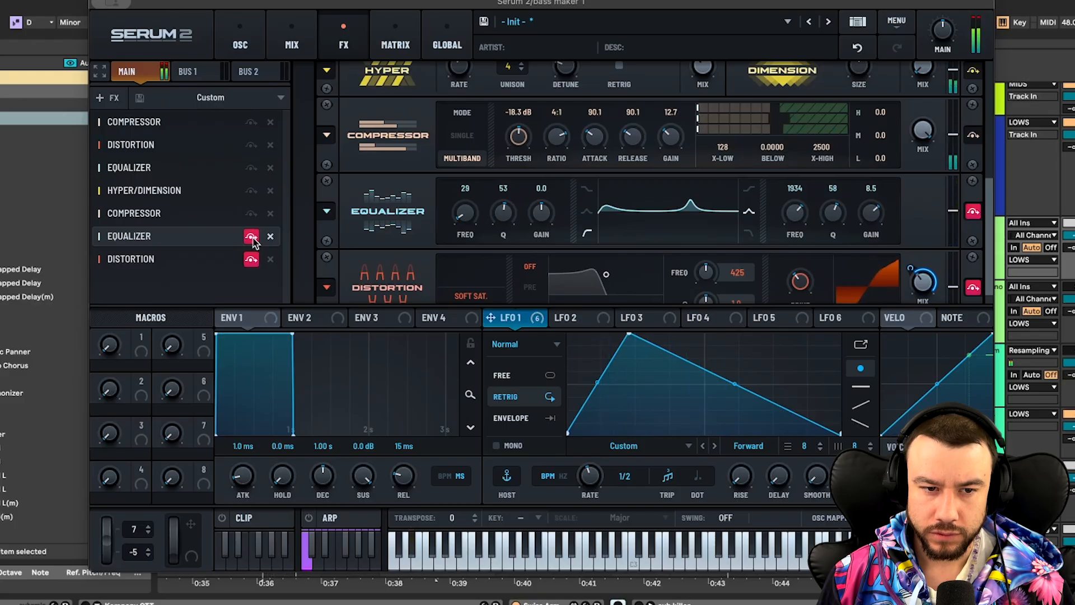
pyautogui.click(251, 237)
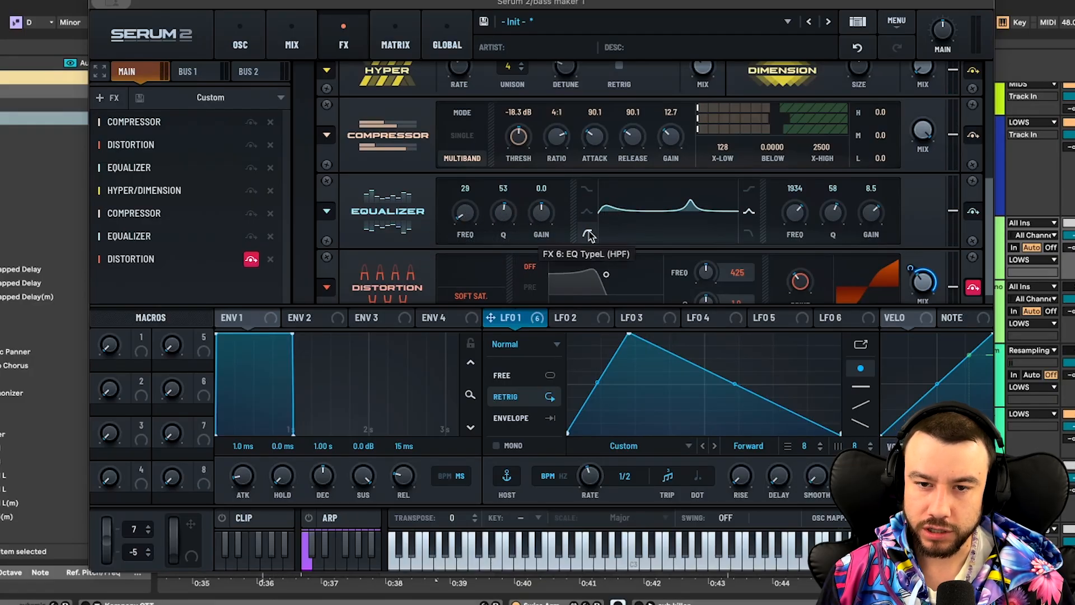
pyautogui.click(251, 236)
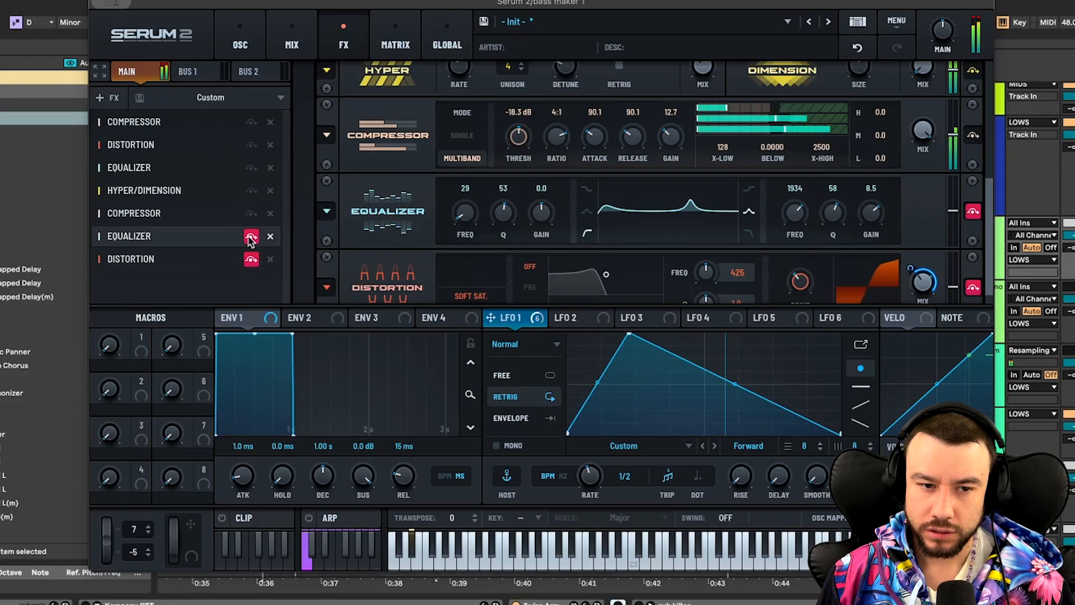
pyautogui.click(251, 236)
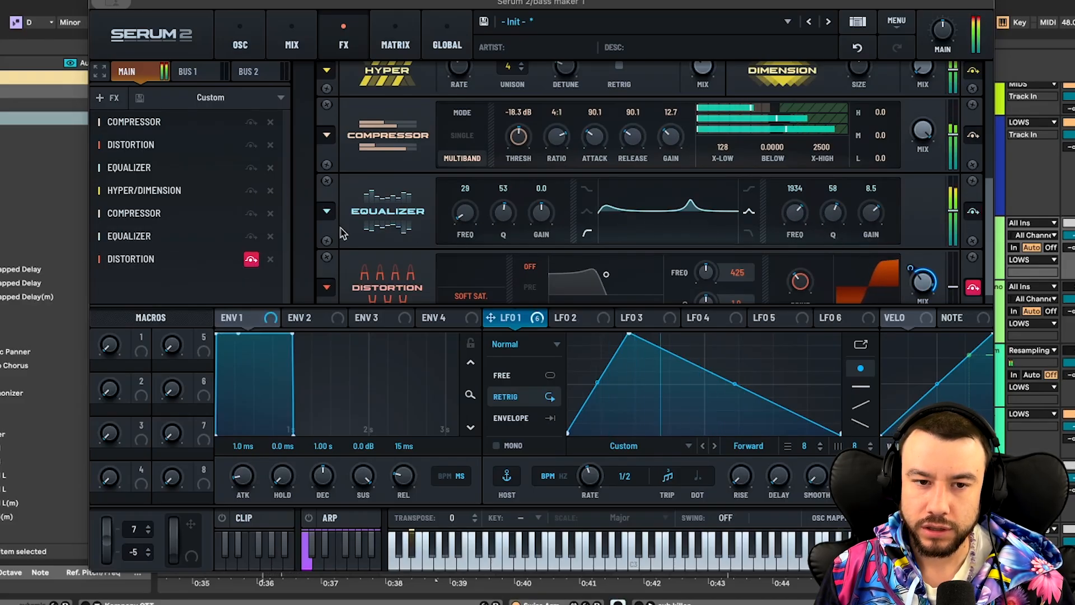
# Step: Activate the Soft Sat. distortion, compare it bypassed and engaged, and set LFO 1's modulation of its mix to 82%
pyautogui.scroll(-1, 990, 228)
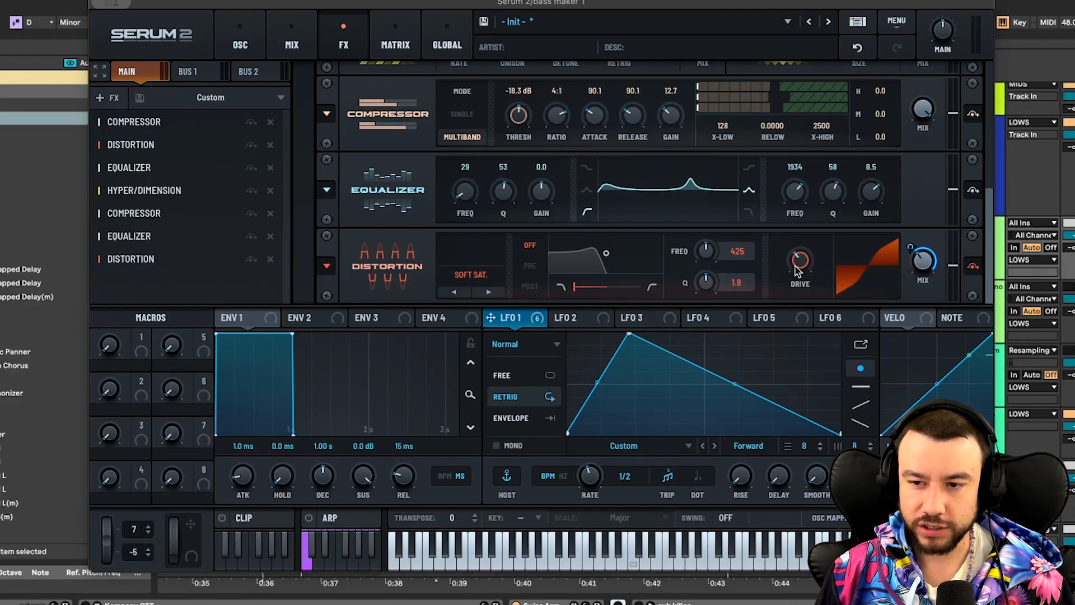
pyautogui.moveTo(928, 271)
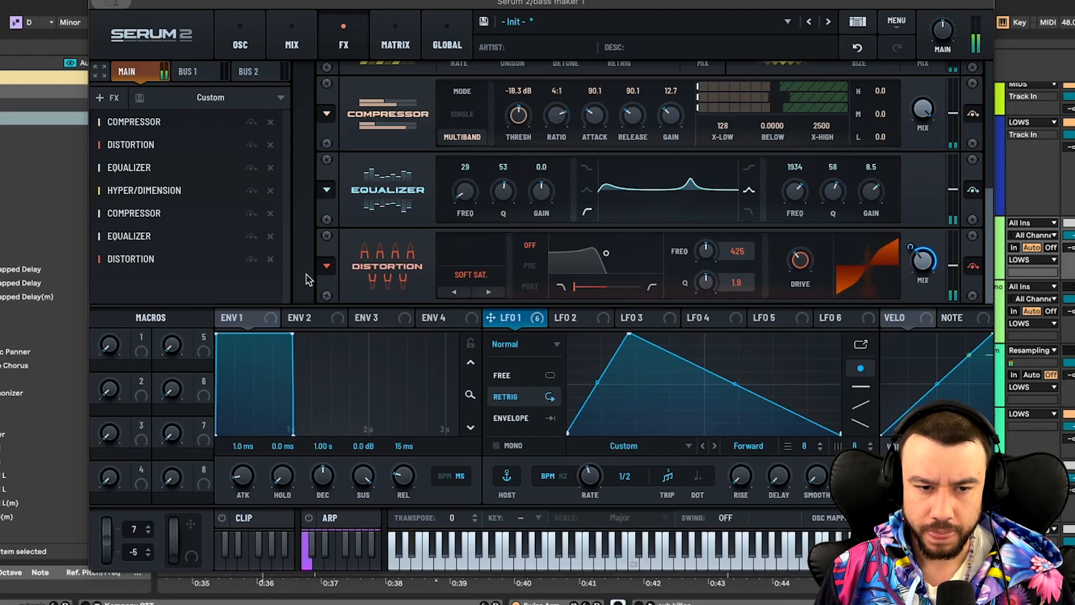
pyautogui.click(251, 260)
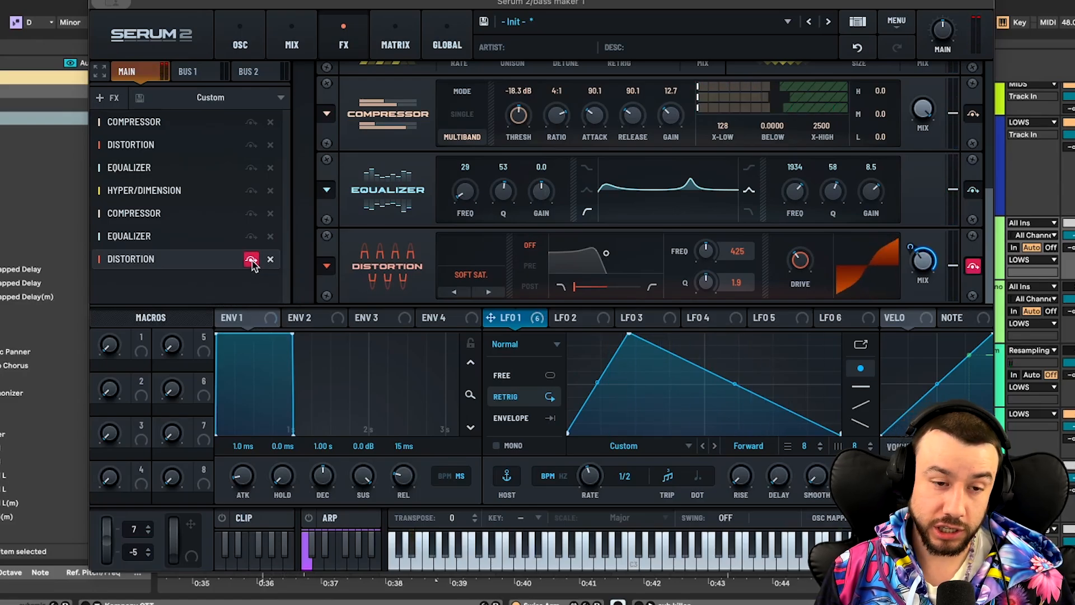
pyautogui.click(251, 261)
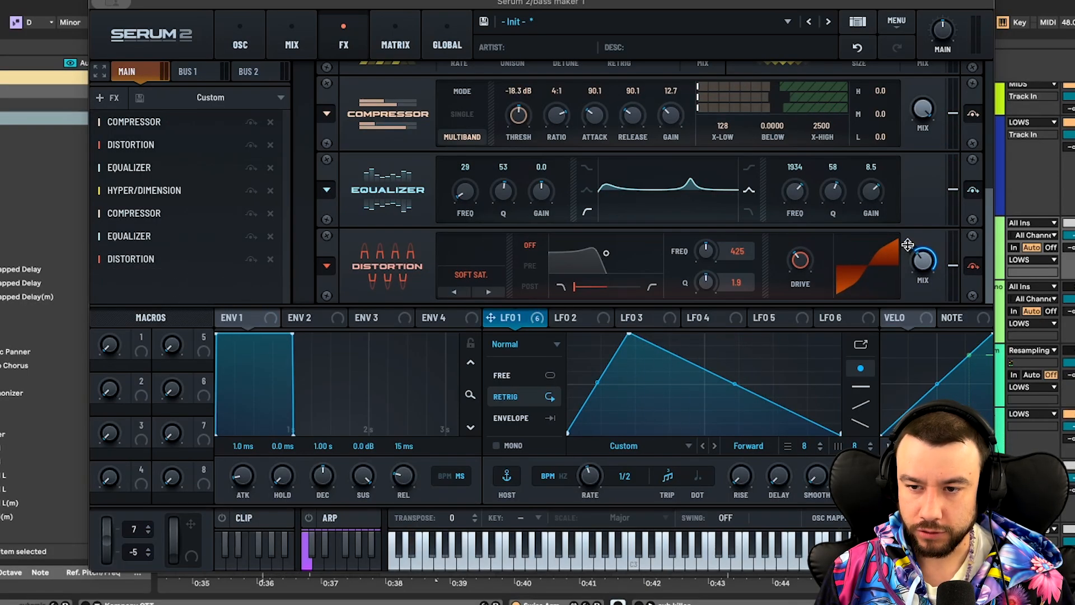
pyautogui.moveTo(907, 244); pyautogui.dragTo(928, 211)
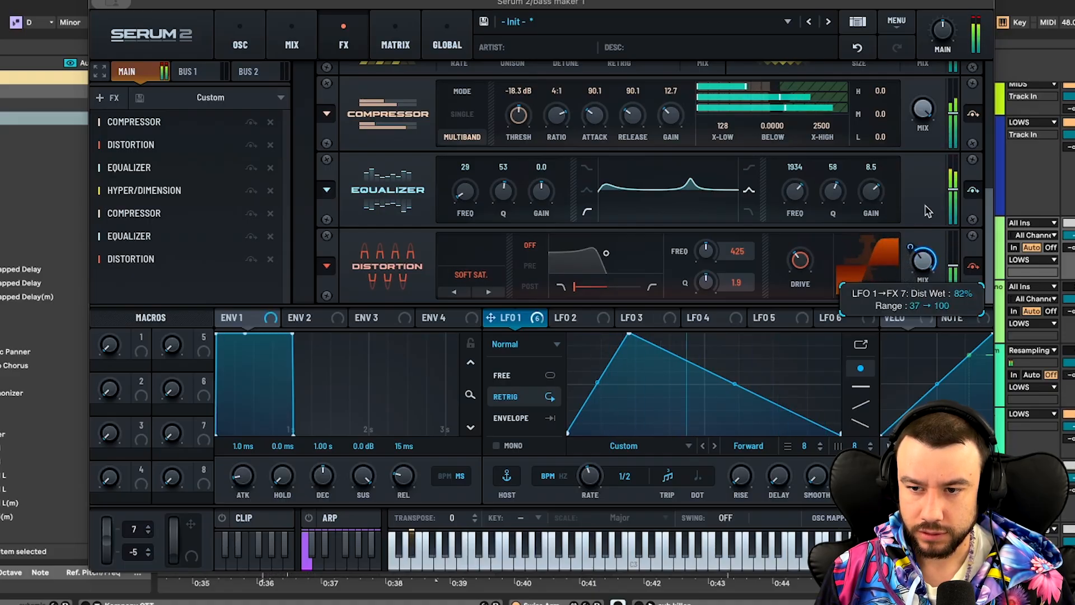
# Step: Return from the mixer to the oscillator view, and close the bass maker 1 plug-in window
pyautogui.click(291, 42)
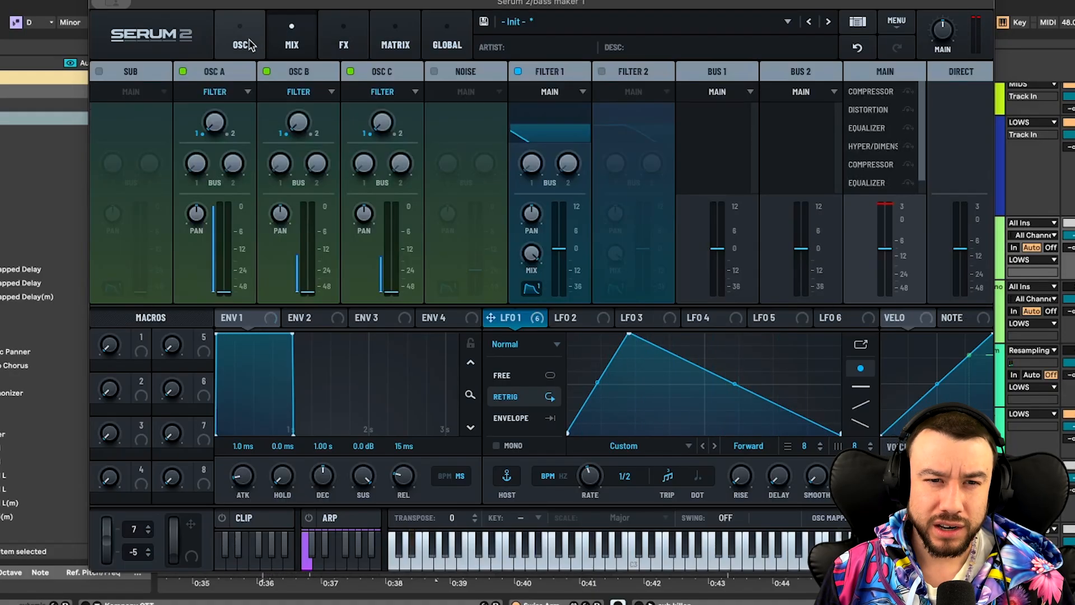
pyautogui.click(241, 44)
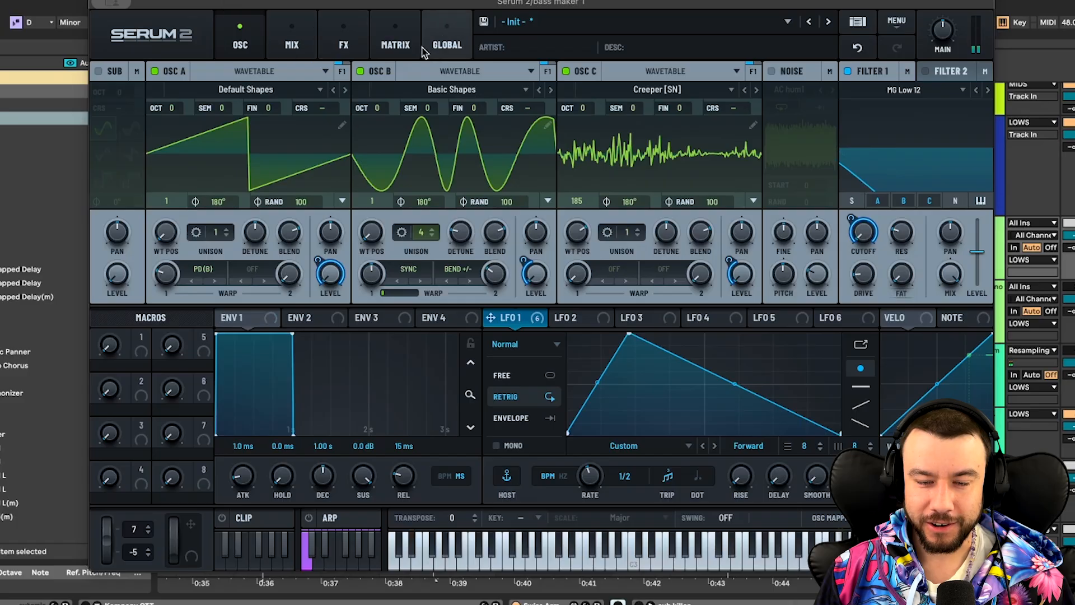
pyautogui.moveTo(103, 7)
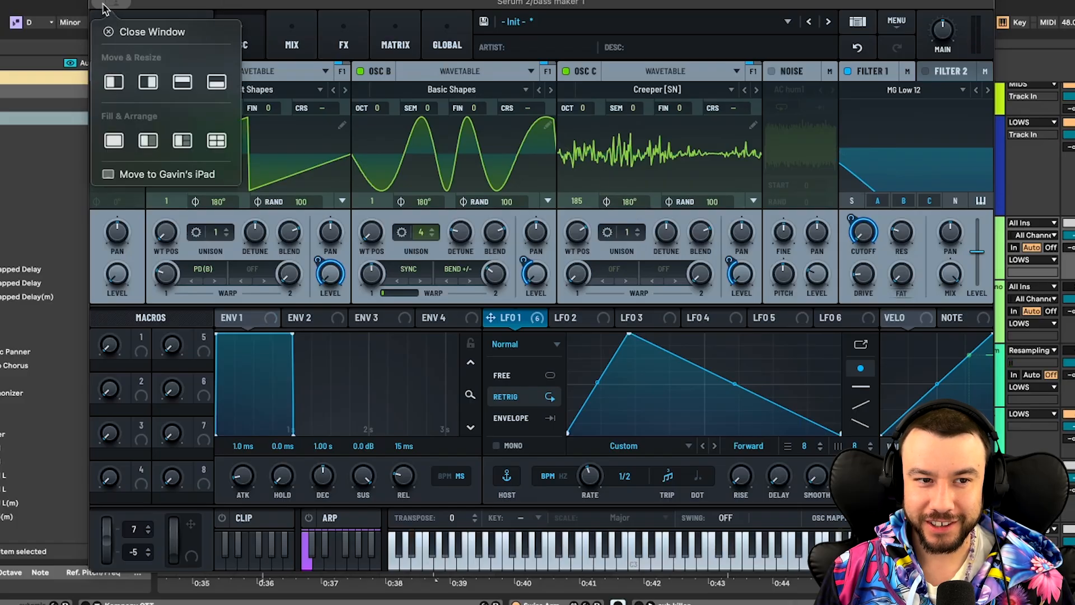
pyautogui.click(108, 32)
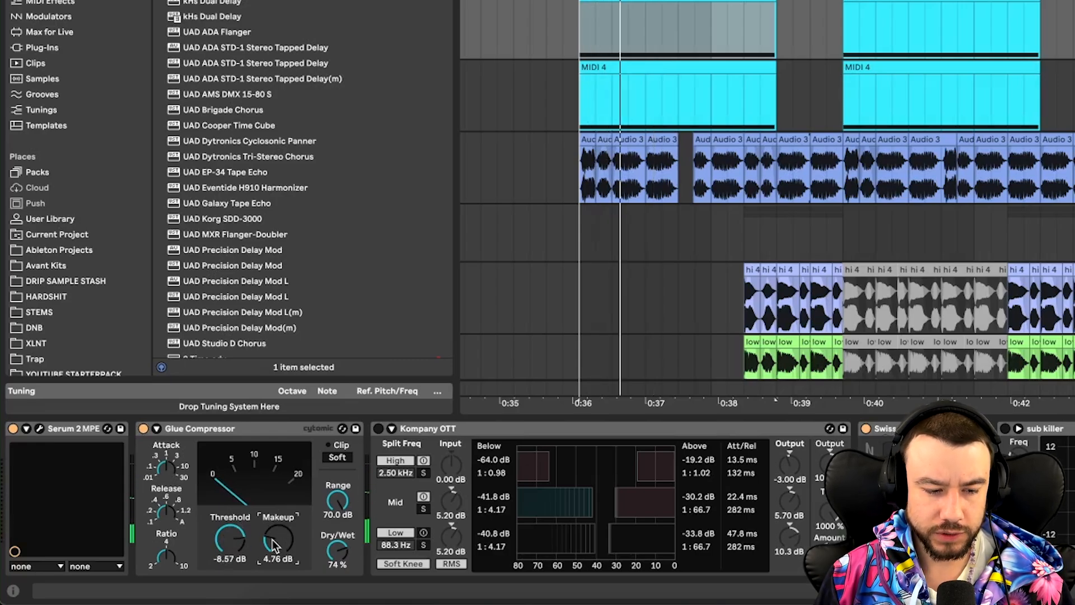
# Step: Activate the Kompany OTT after the Glue Compressor, and compare the sound with it bypassed and engaged
pyautogui.click(143, 429)
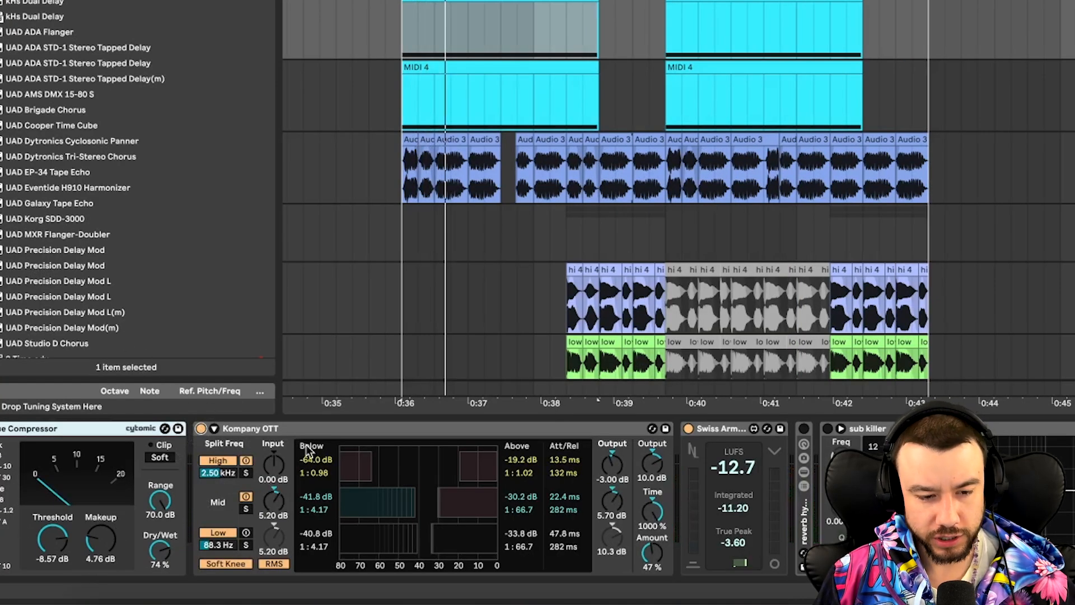
pyautogui.click(524, 474)
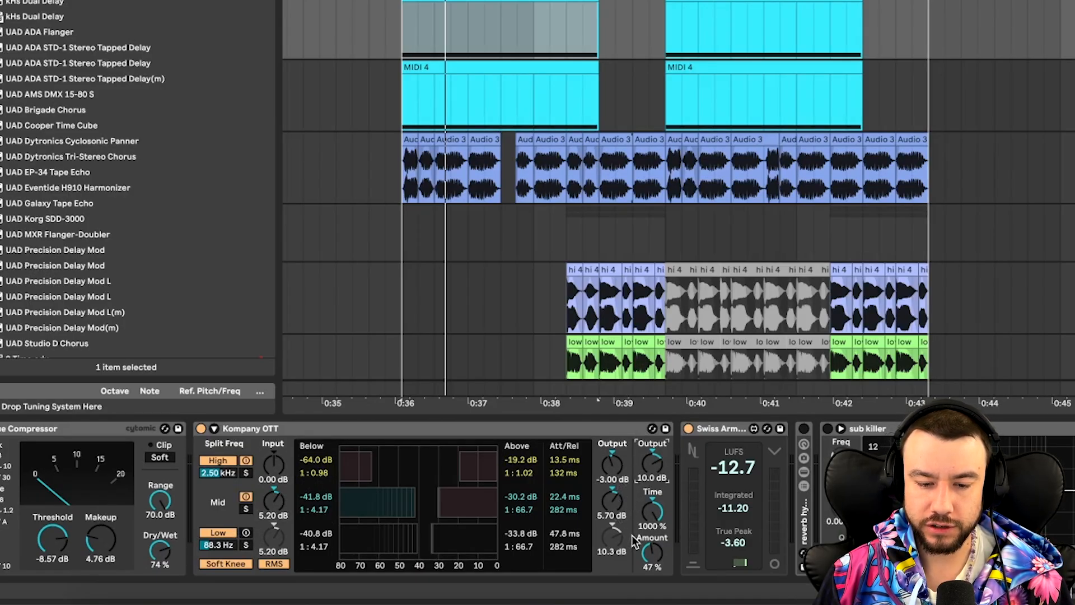
pyautogui.click(354, 434)
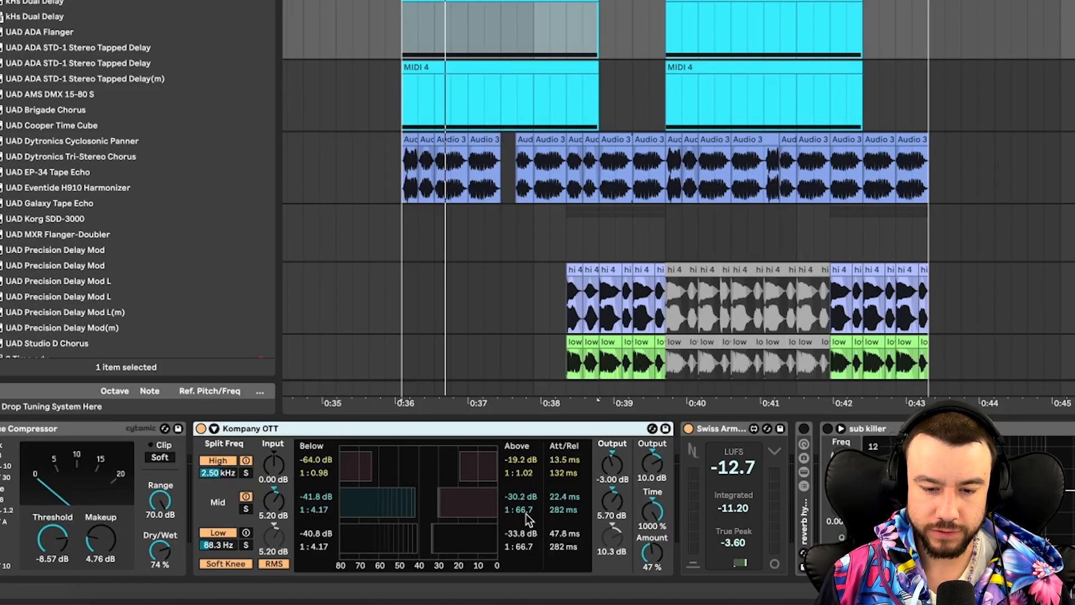
pyautogui.click(201, 428)
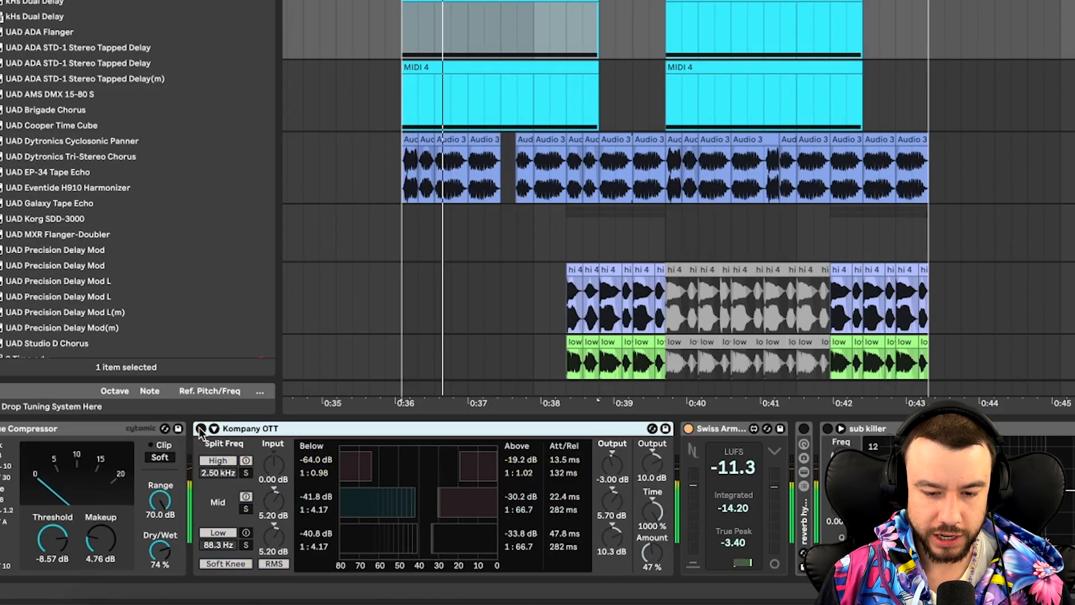
pyautogui.click(201, 429)
# Step: Play the loop repeatedly to hear the bass through the active Kompany OTT
pyautogui.press('space')
pyautogui.press('space')
pyautogui.press('space')
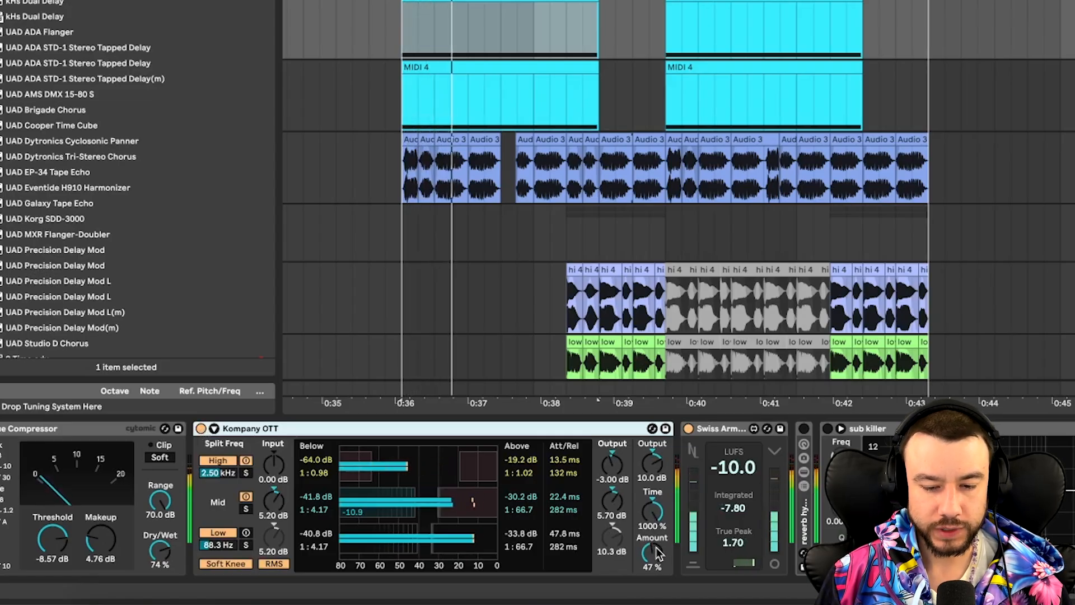
pyautogui.press('space')
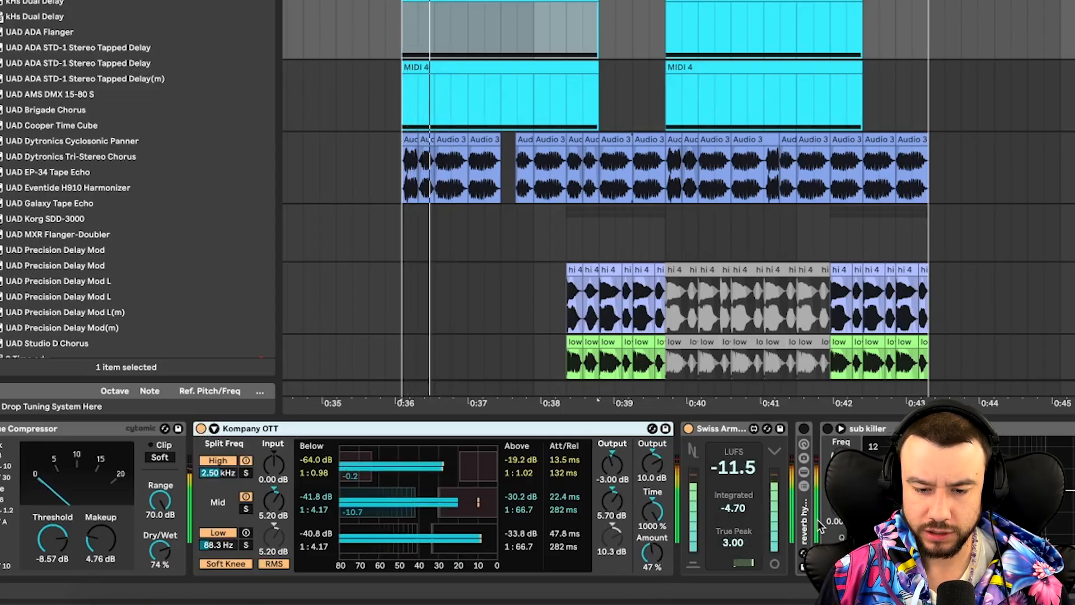
pyautogui.press('space')
pyautogui.press('space')
pyautogui.press('space')
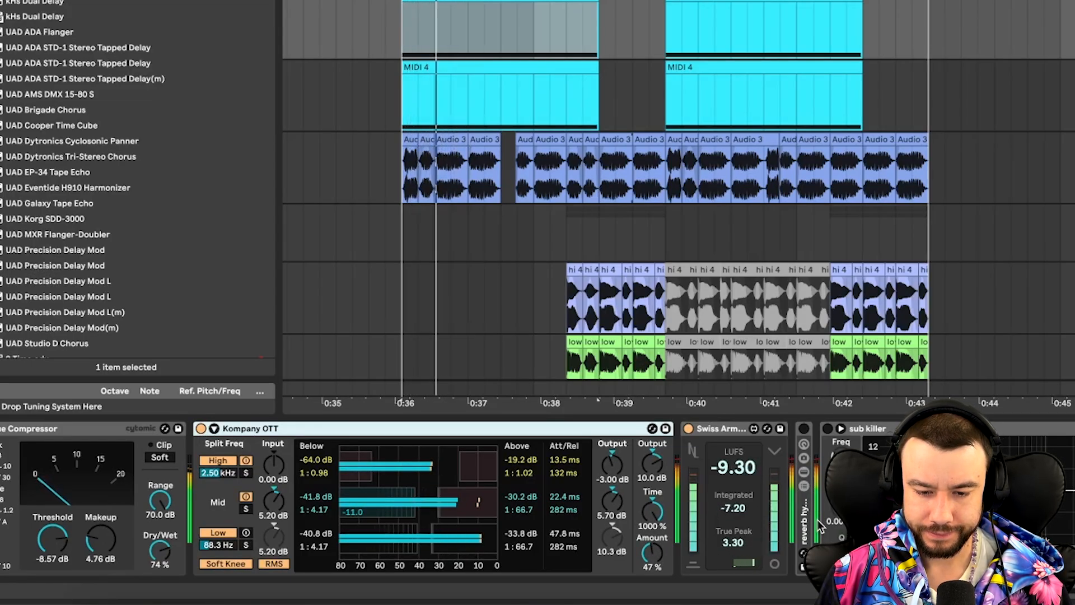
pyautogui.press('space')
pyautogui.press('space')
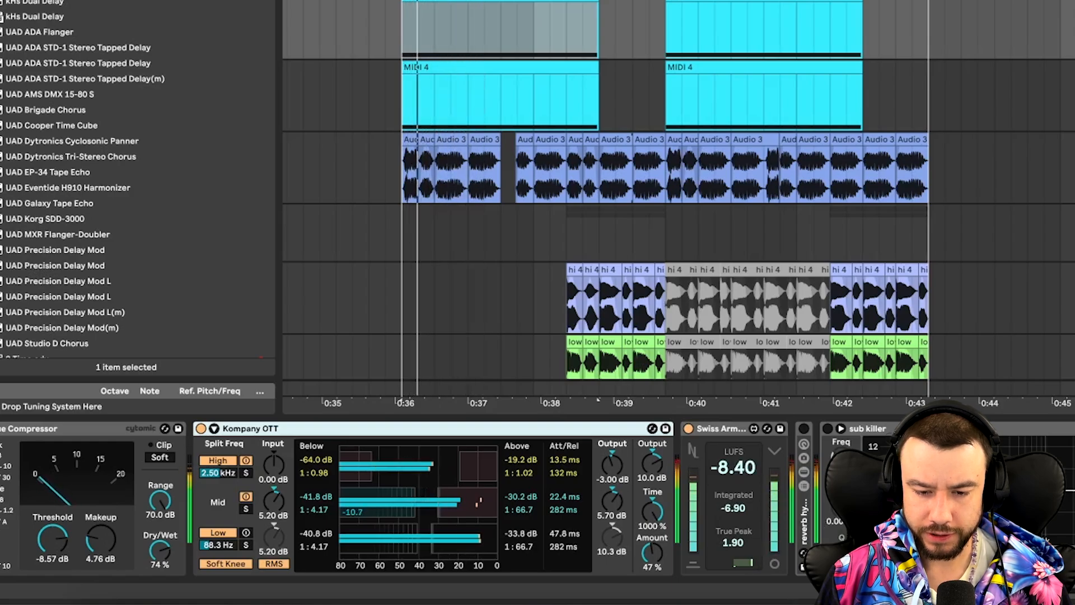
pyautogui.press('space')
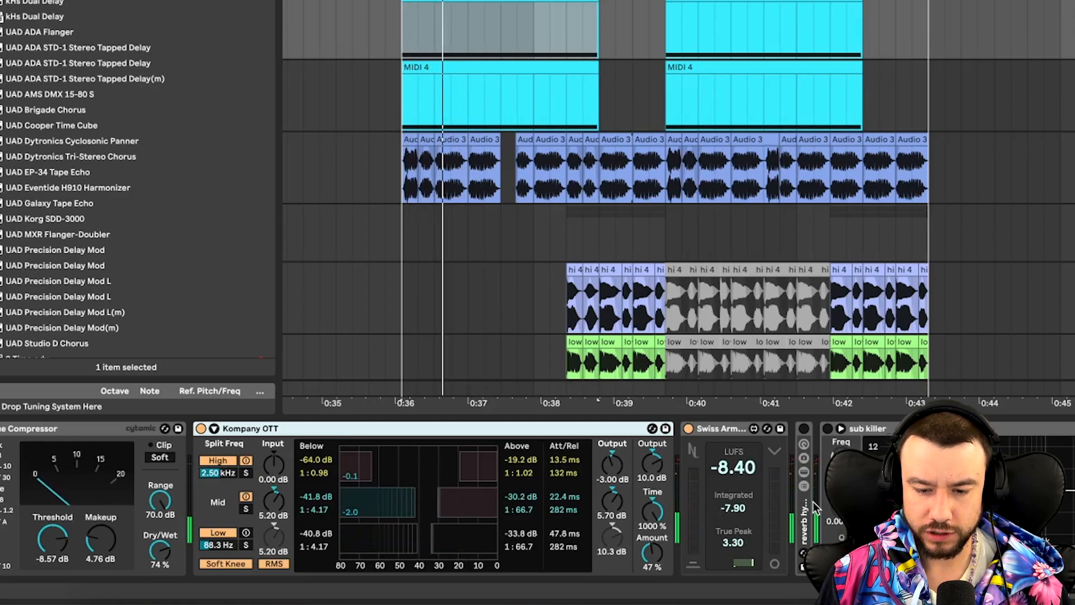
# Step: Unfold the reverb hybrid parallel rack, activate it, and play the loop through it
pyautogui.doubleClick(797, 511)
pyautogui.hscroll(-8, 536, 452)
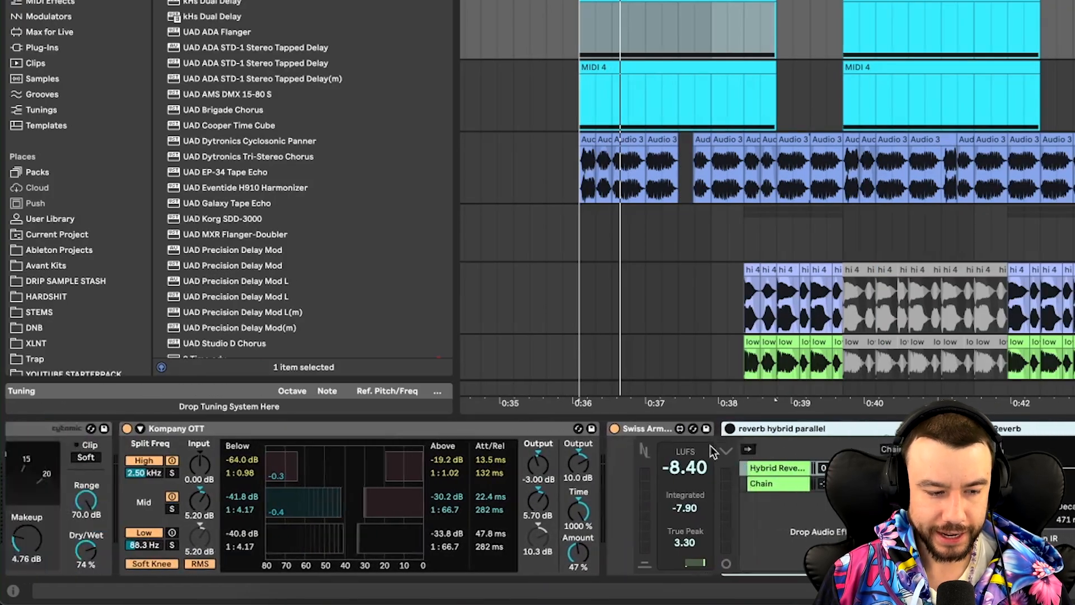
pyautogui.hscroll(10, 325, 571)
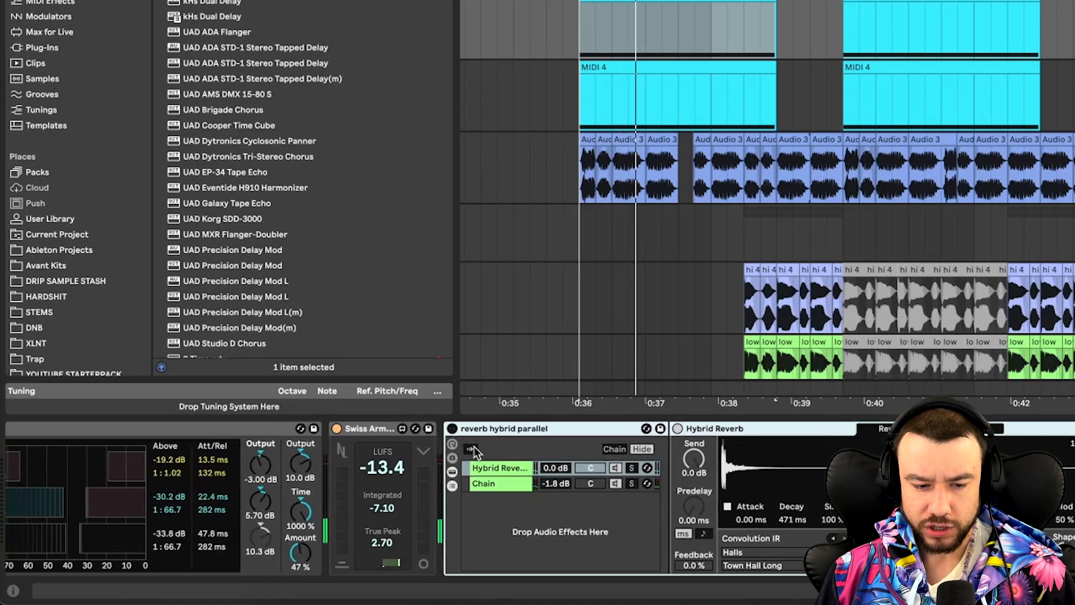
pyautogui.click(783, 430)
pyautogui.click(452, 428)
pyautogui.press('space')
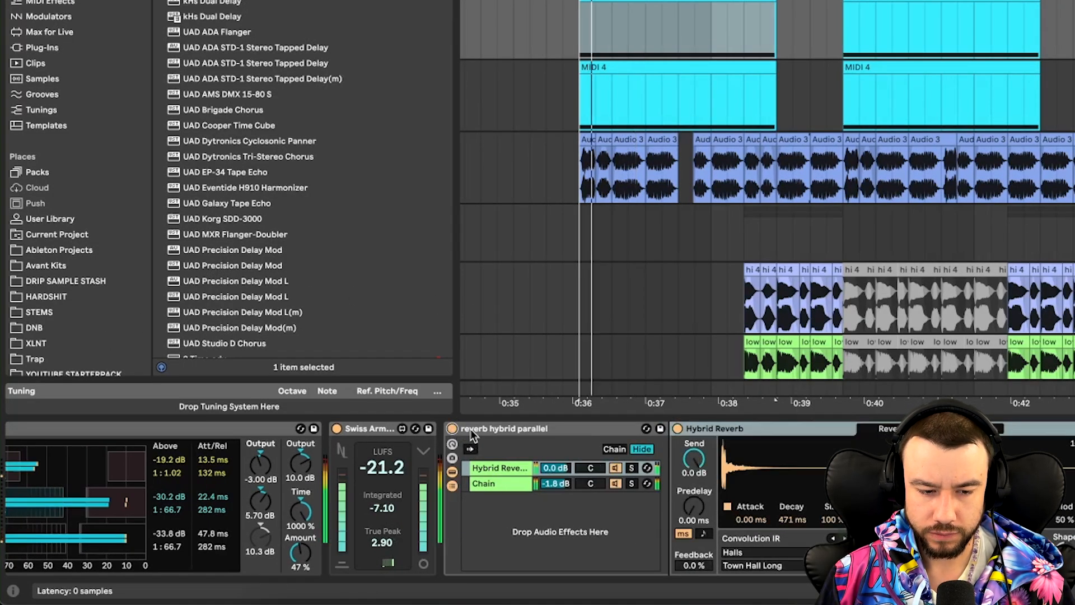
pyautogui.press('space')
pyautogui.press('space')
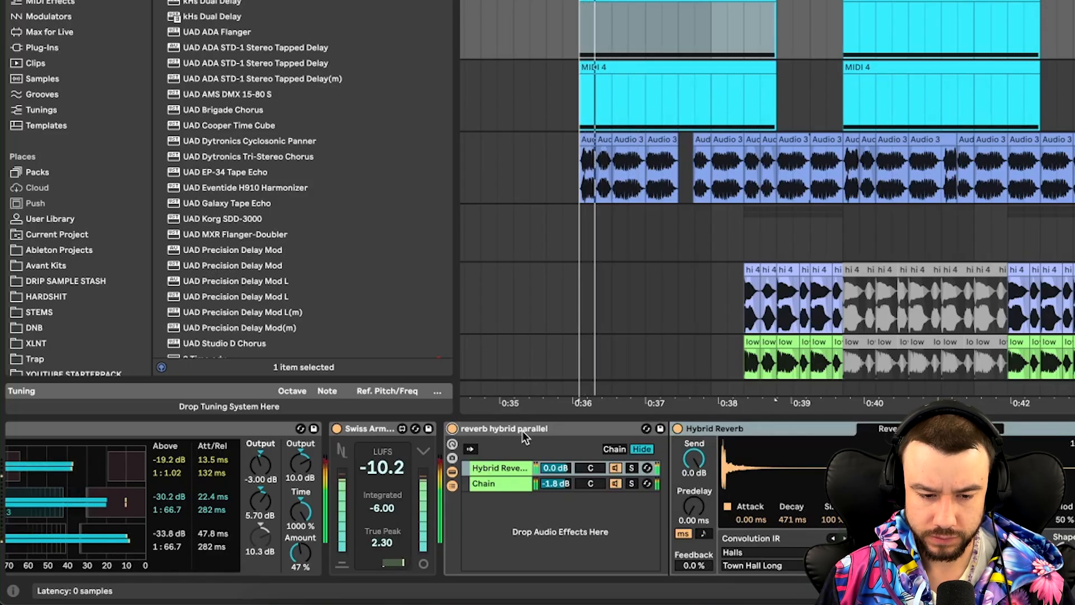
# Step: Replace the reverb hybrid parallel rack with a default Hybrid Reverb grouped in an Audio Effect Rack, and show the rack's chain list
pyautogui.click(509, 429)
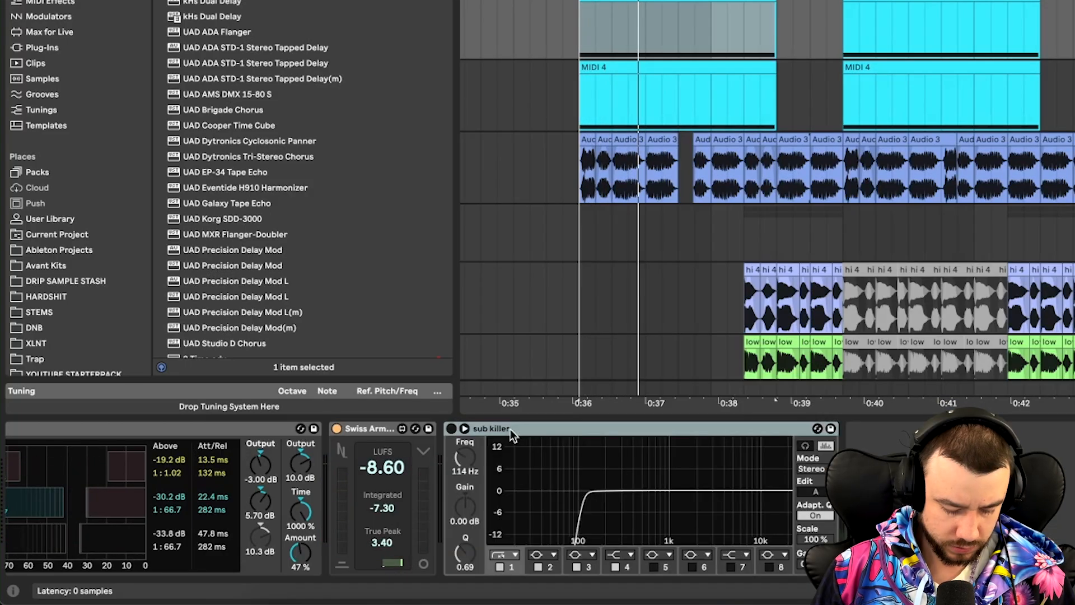
pyautogui.press('Delete')
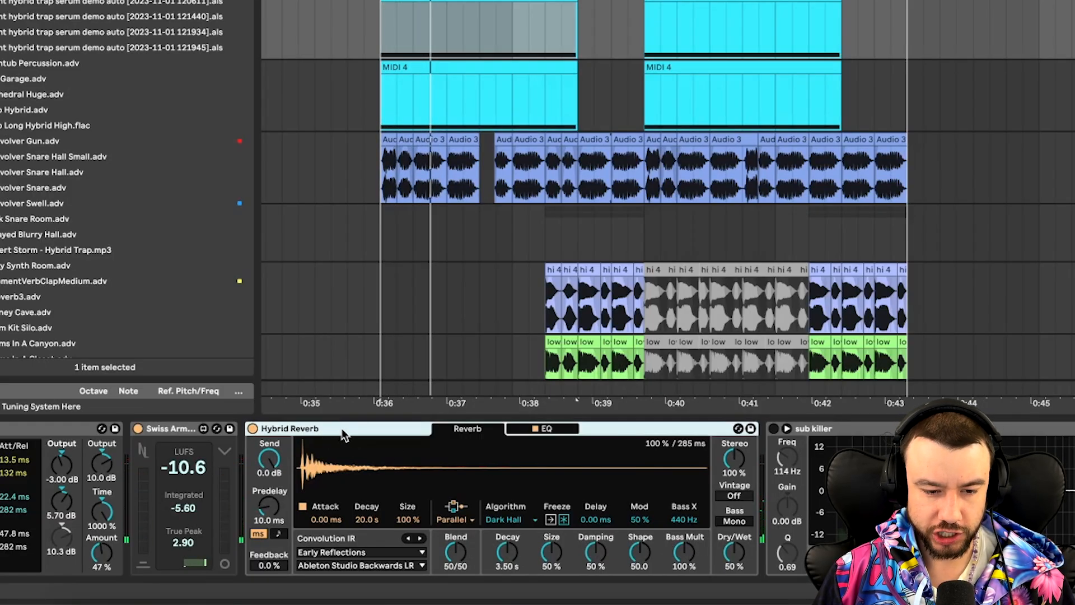
pyautogui.hotkey('ctrl', 'g')
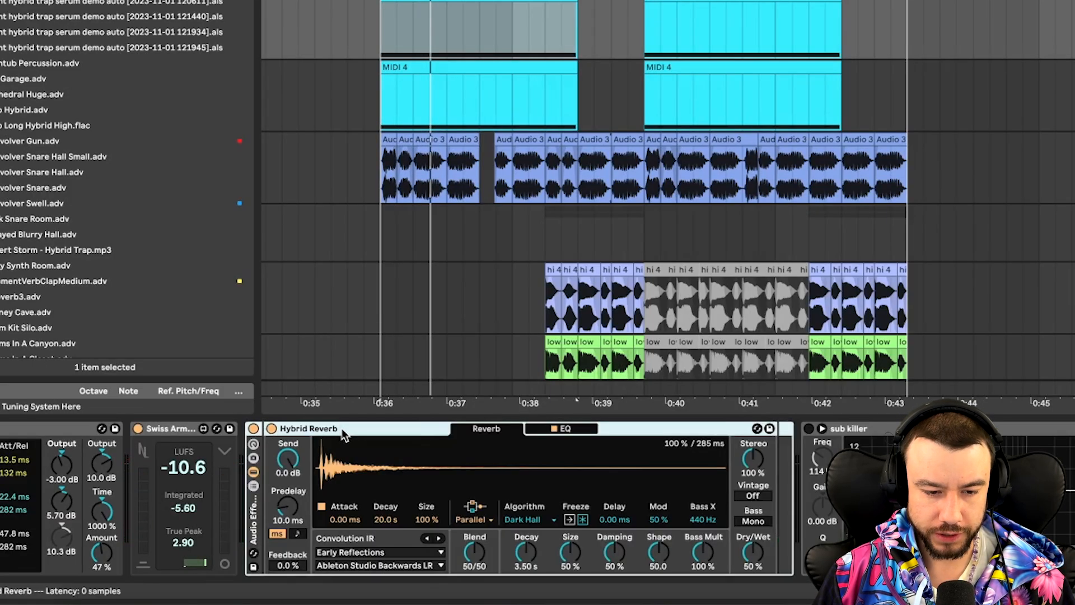
pyautogui.click(254, 486)
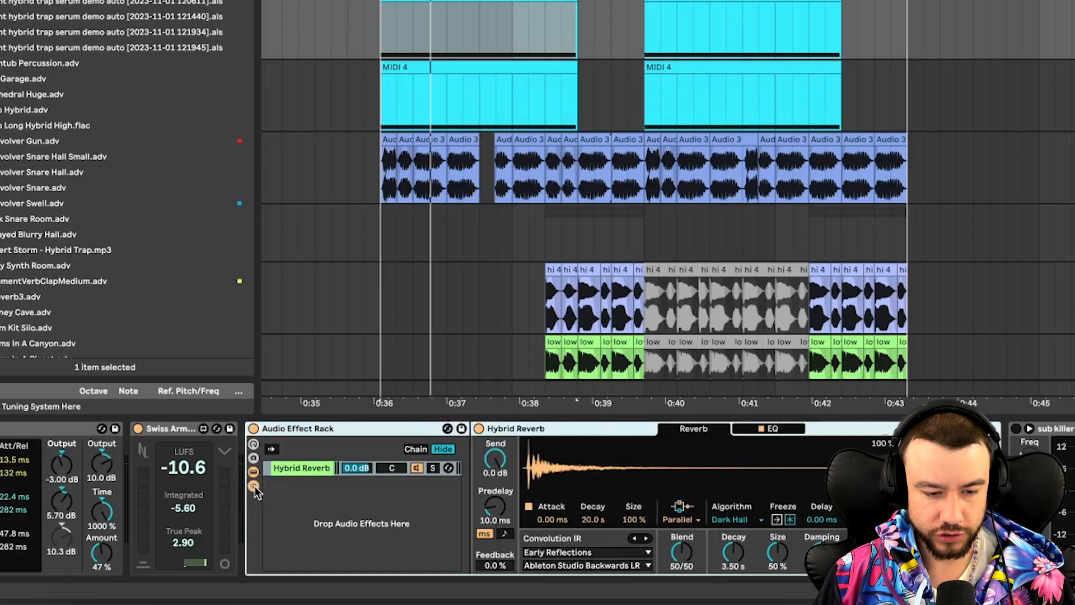
# Step: Create a second, empty chain below the Hybrid Reverb chain in the Audio Effect Rack
pyautogui.rightClick(313, 510)
pyautogui.click(348, 518)
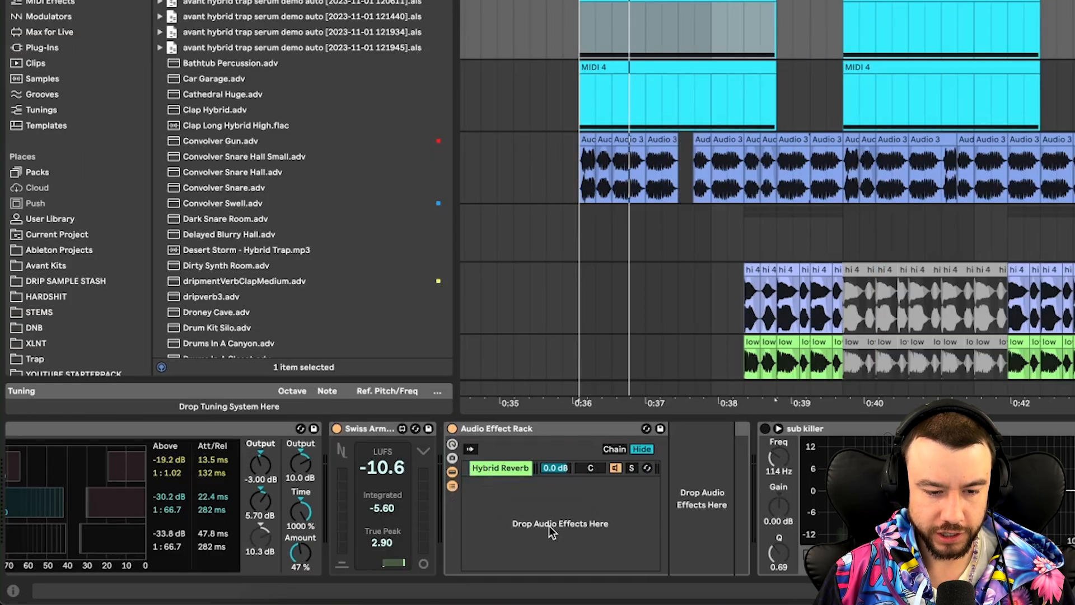
pyautogui.rightClick(583, 509)
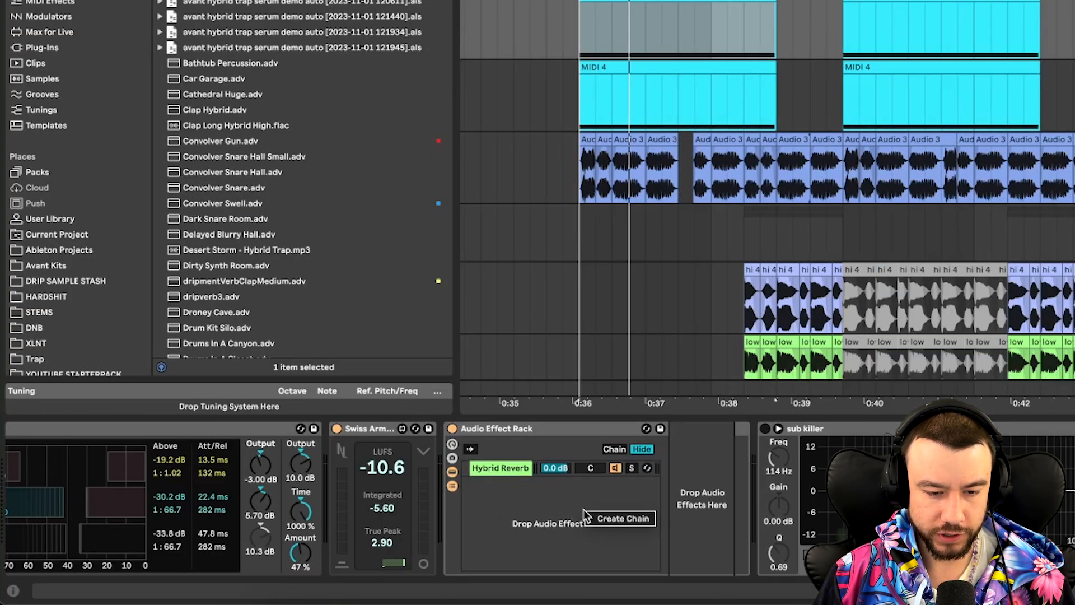
pyautogui.click(622, 519)
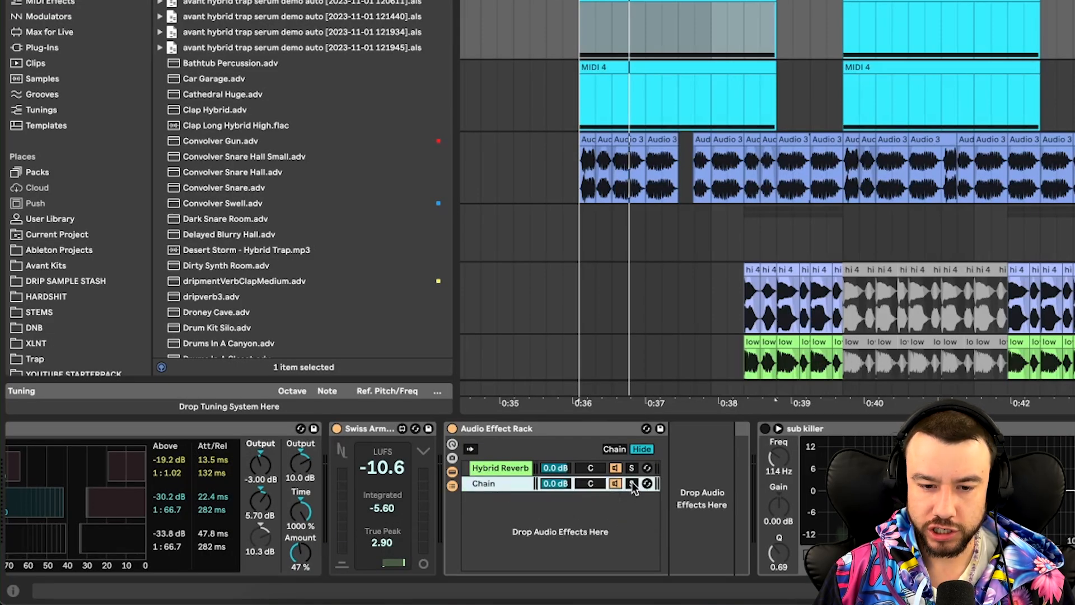
# Step: Solo the Hybrid Reverb chain to hear it alone, and compare the contents of the reverb chain and the empty chain
pyautogui.click(631, 467)
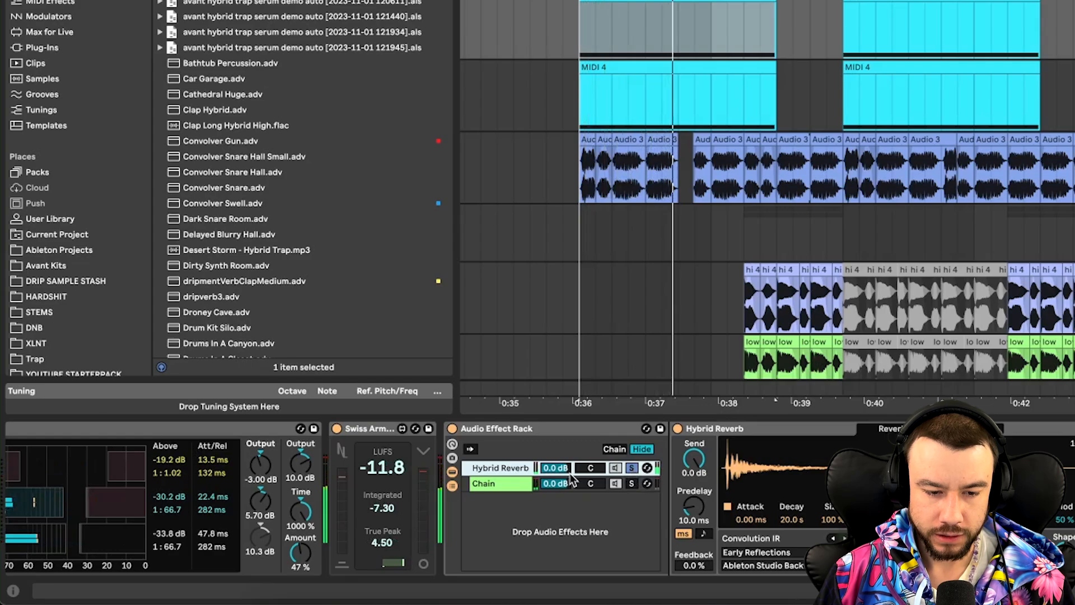
pyautogui.click(503, 482)
pyautogui.click(500, 470)
pyautogui.click(496, 481)
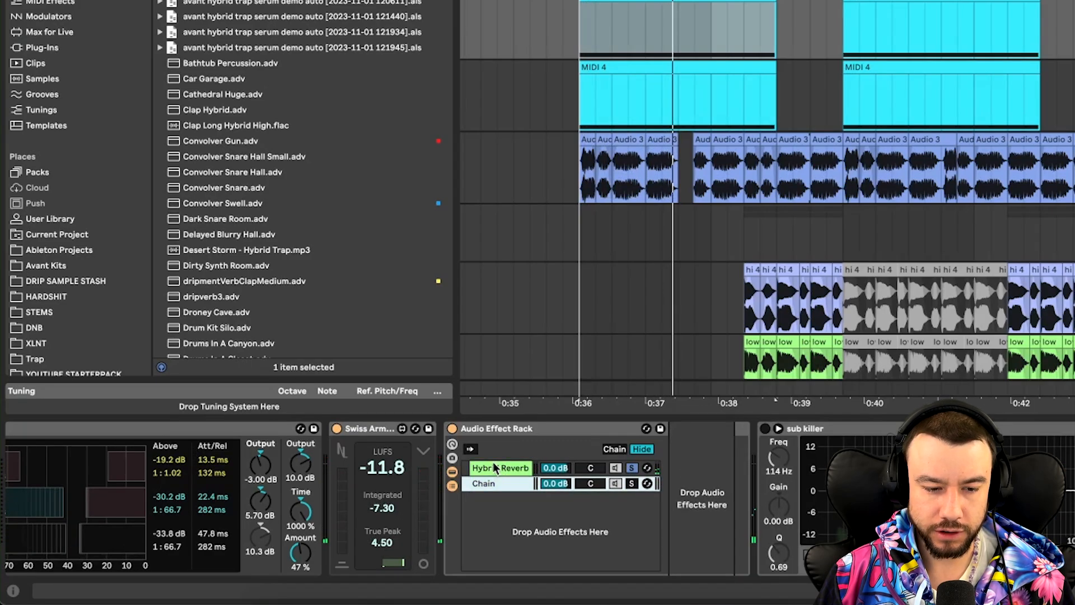
pyautogui.click(499, 484)
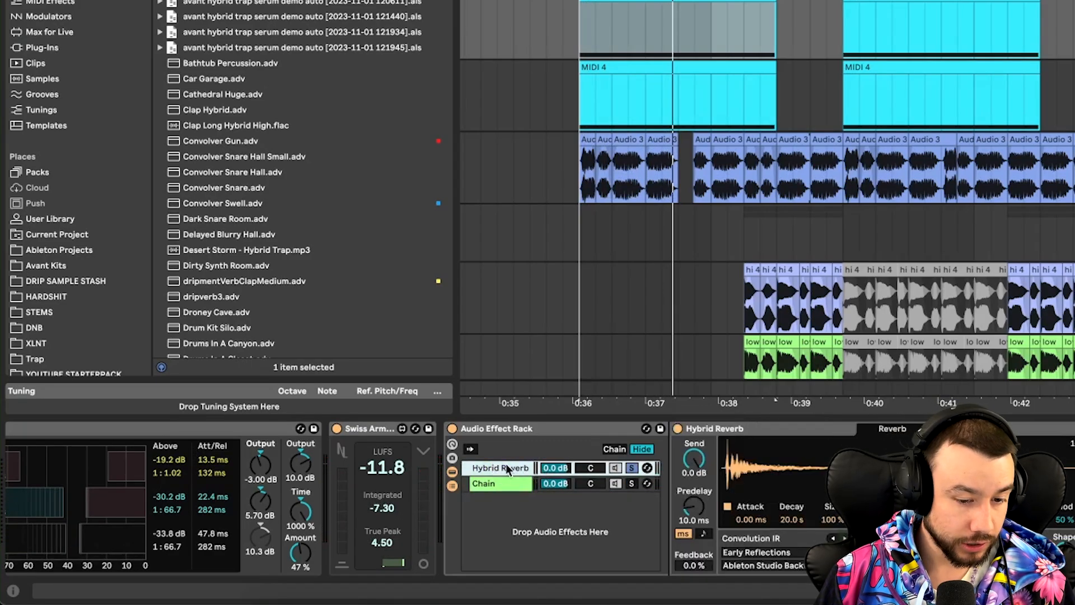
pyautogui.keyDown('shift'); pyautogui.click(515, 469); pyautogui.keyUp('shift')
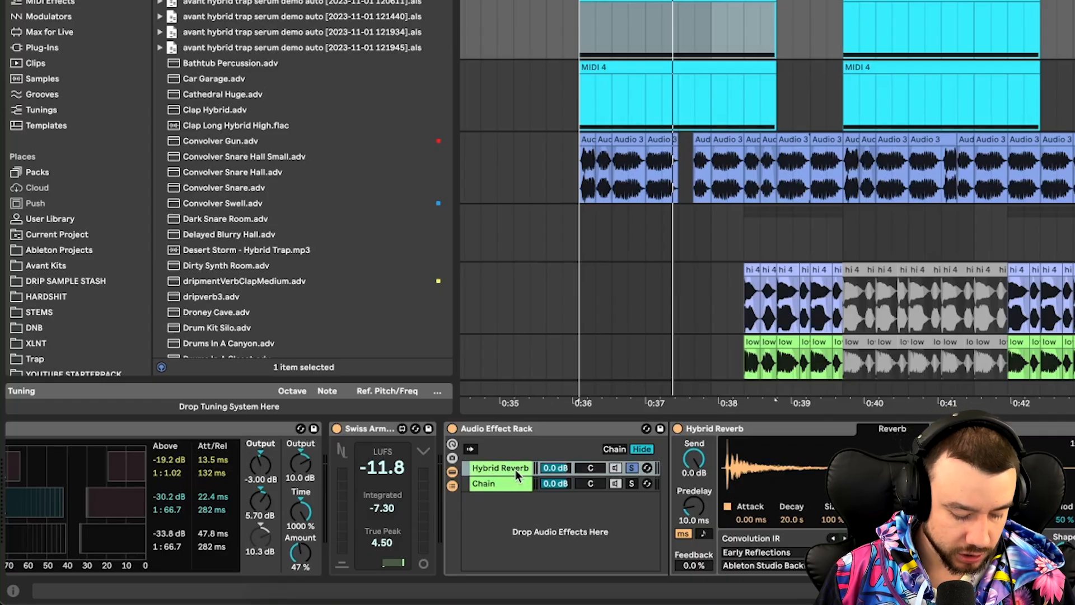
# Step: Add an EQ Eight with a 147 Hz low cut after the Hybrid Reverb, and compare the reverb and dry chains soloed
pyautogui.moveTo(343, 1); pyautogui.dragTo(344, 1)
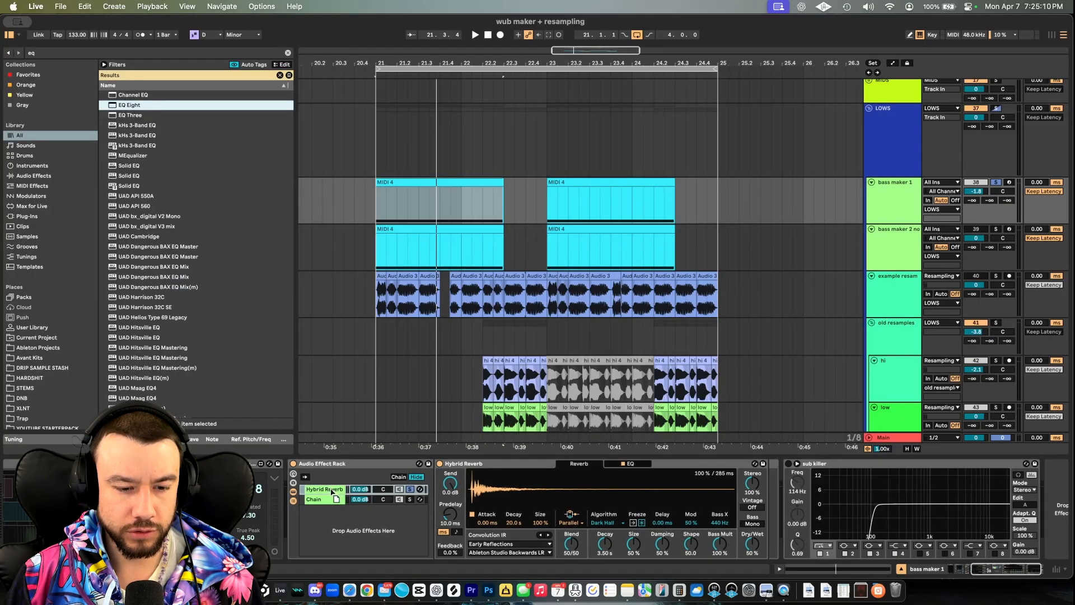
pyautogui.press('Return')
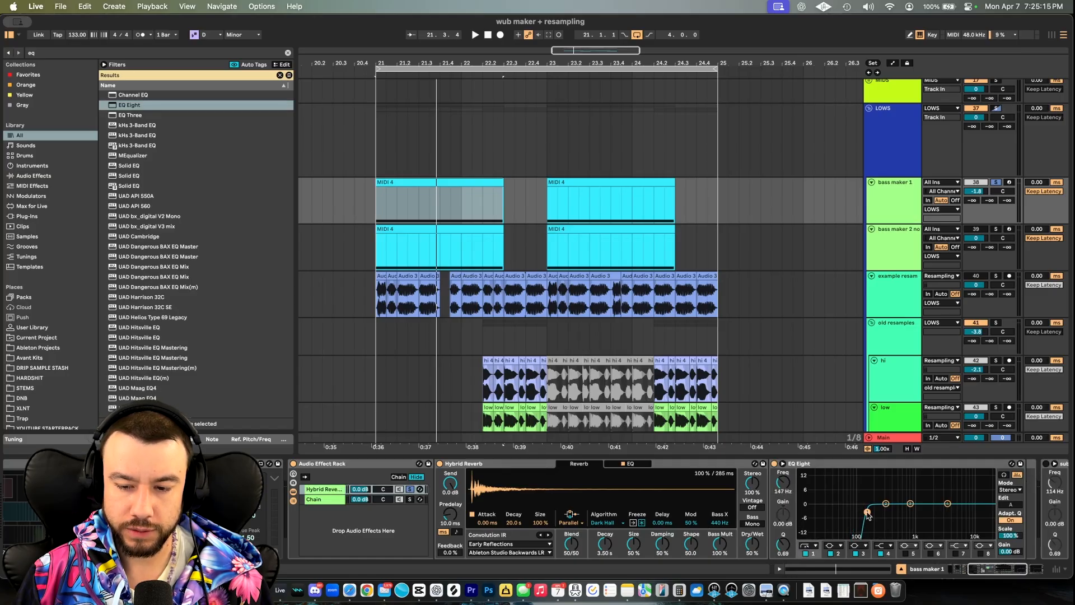
pyautogui.press('space')
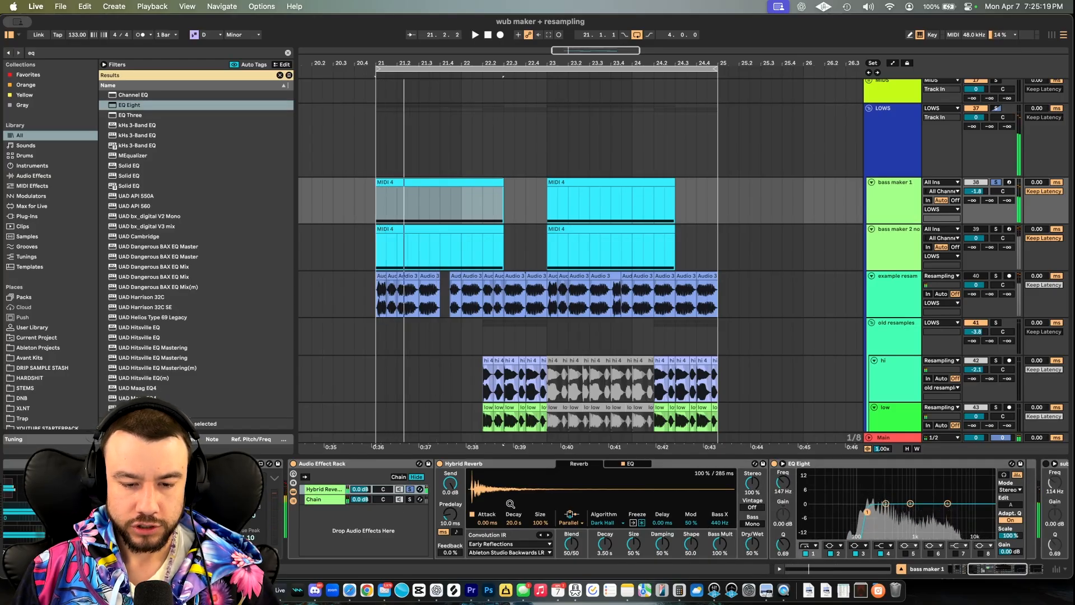
pyautogui.click(409, 499)
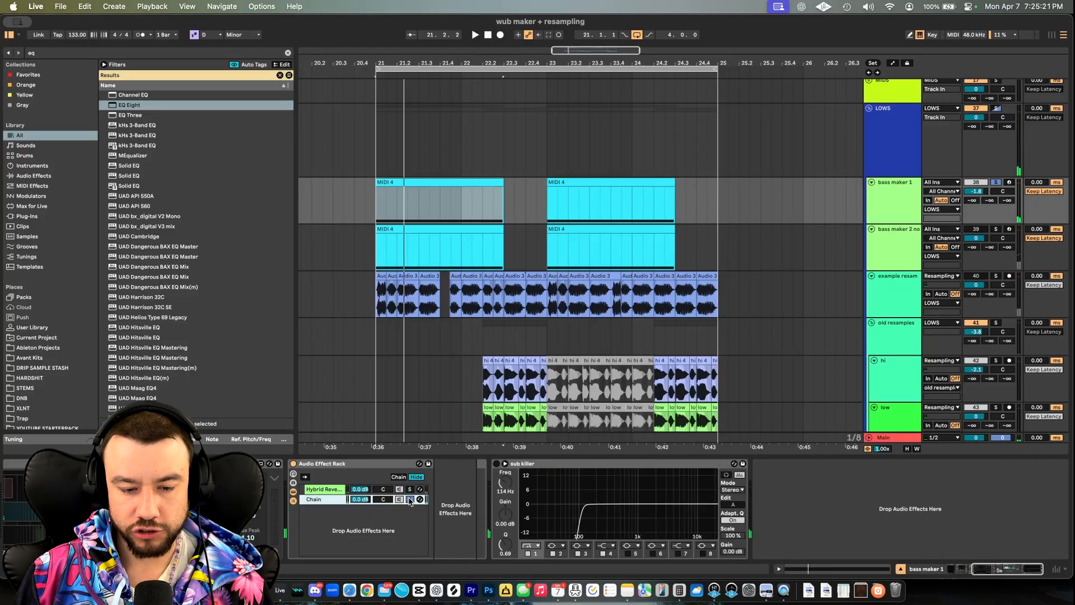
pyautogui.press('space')
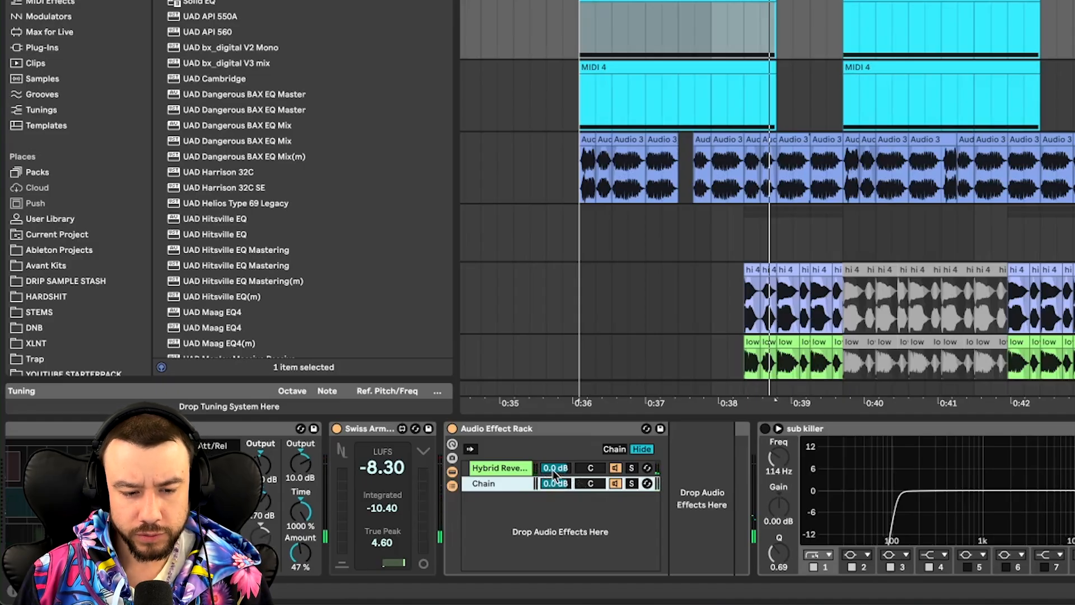
# Step: Try the dry chain's volume at -10.6 dB while playing the loop, and reset it to 0.0 dB
pyautogui.moveTo(555, 483); pyautogui.dragTo(555, 510)
pyautogui.press('space')
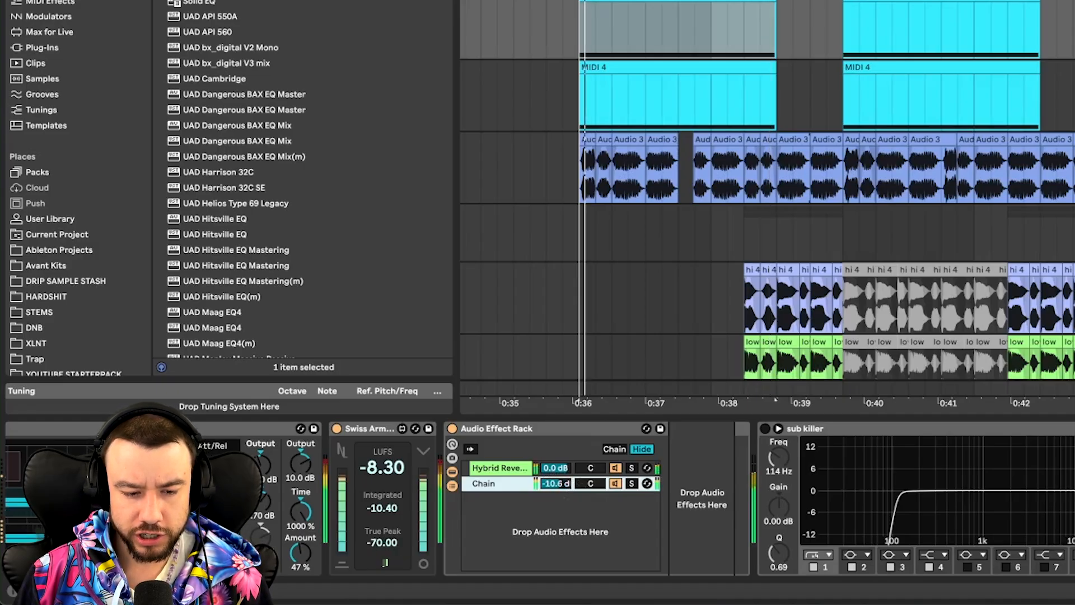
pyautogui.press('space')
pyautogui.press('space')
pyautogui.press('space')
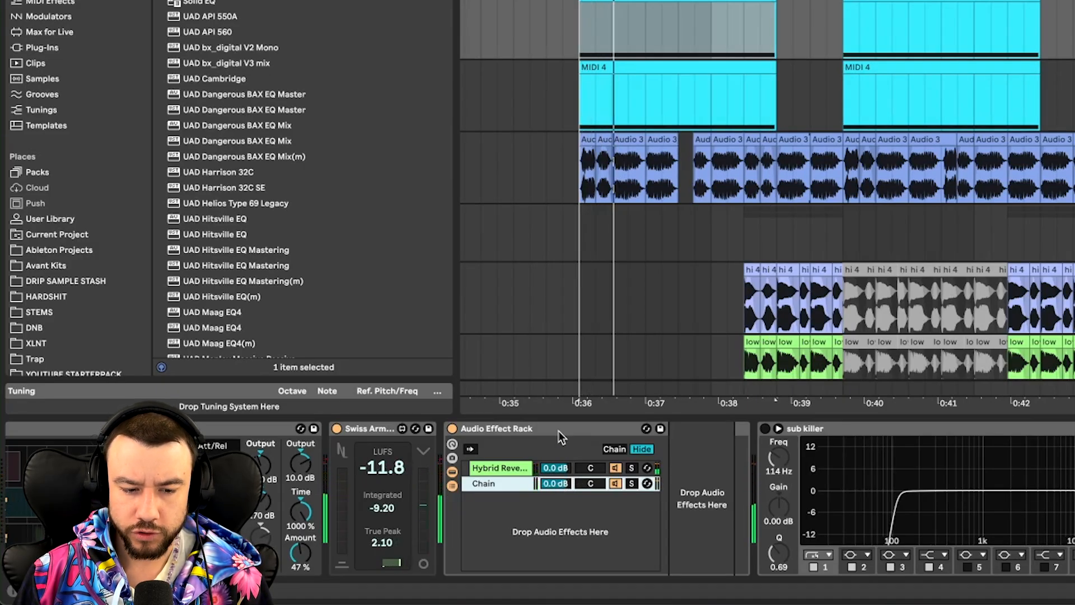
# Step: Lower the Hybrid Reverb chain's volume to -11.2 dB and play the loop to check the parallel blend
pyautogui.moveTo(557, 472); pyautogui.dragTo(558, 493)
pyautogui.press('space')
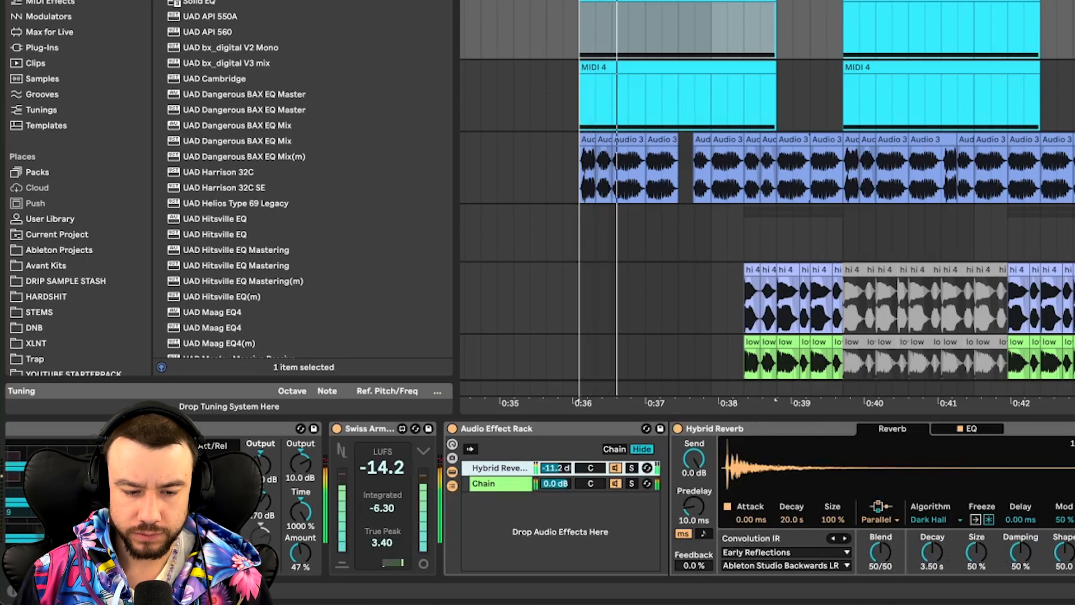
pyautogui.press('space')
pyautogui.press('space')
pyautogui.press('space')
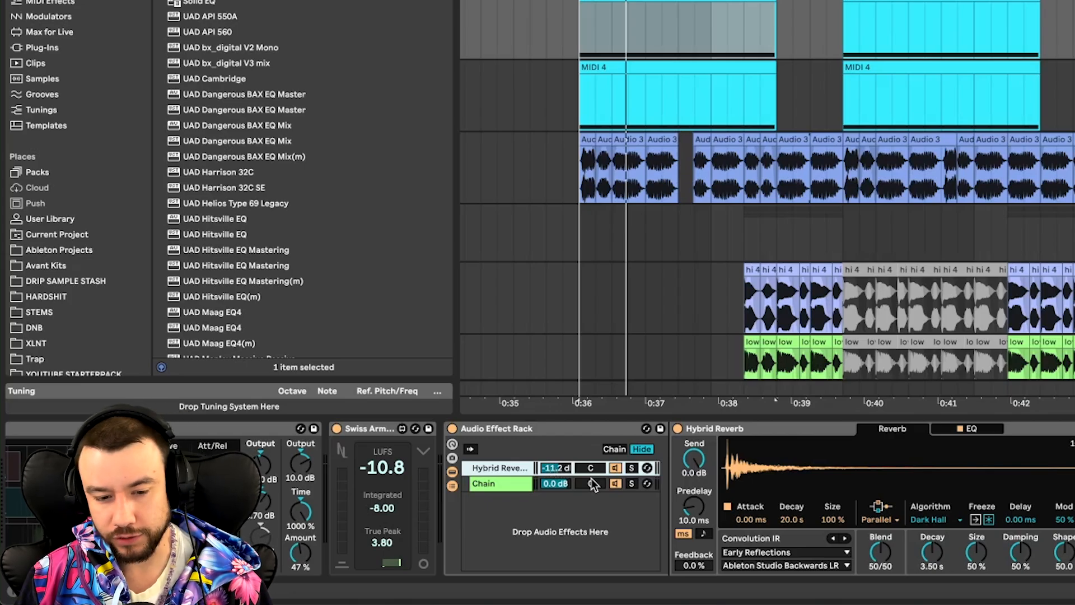
# Step: Switch the Hybrid Reverb's routing mode to Convolution
pyautogui.hscroll(3, 554, 471)
pyautogui.press('space')
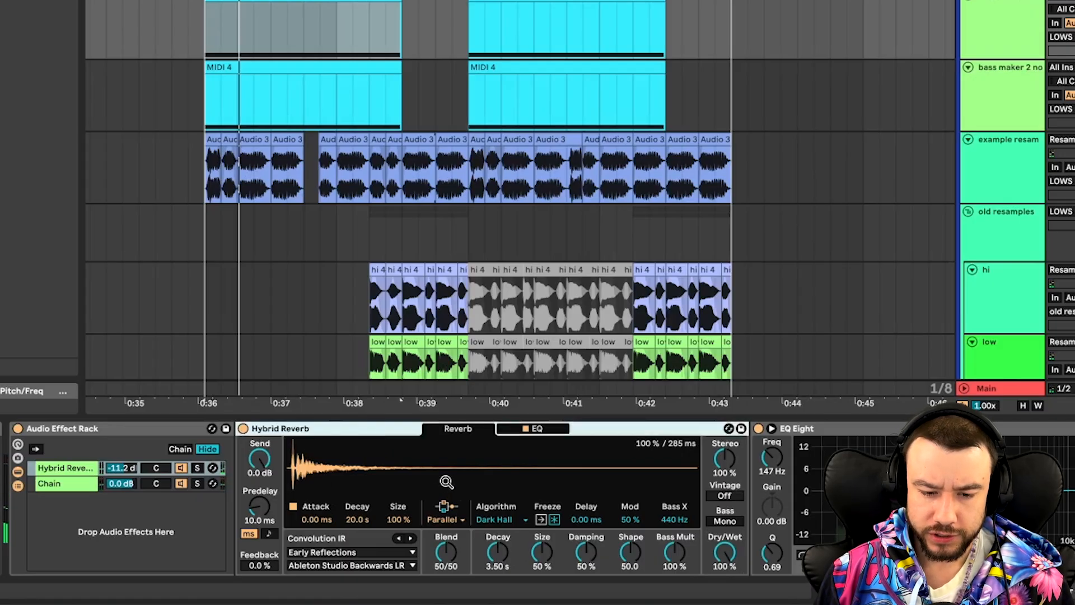
pyautogui.click(445, 519)
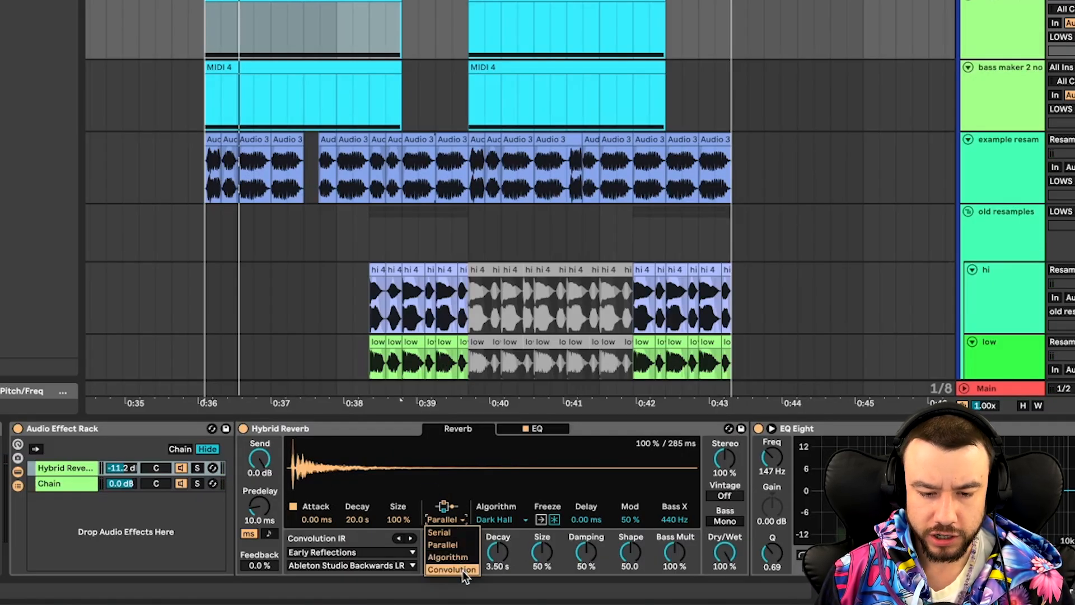
pyautogui.click(463, 570)
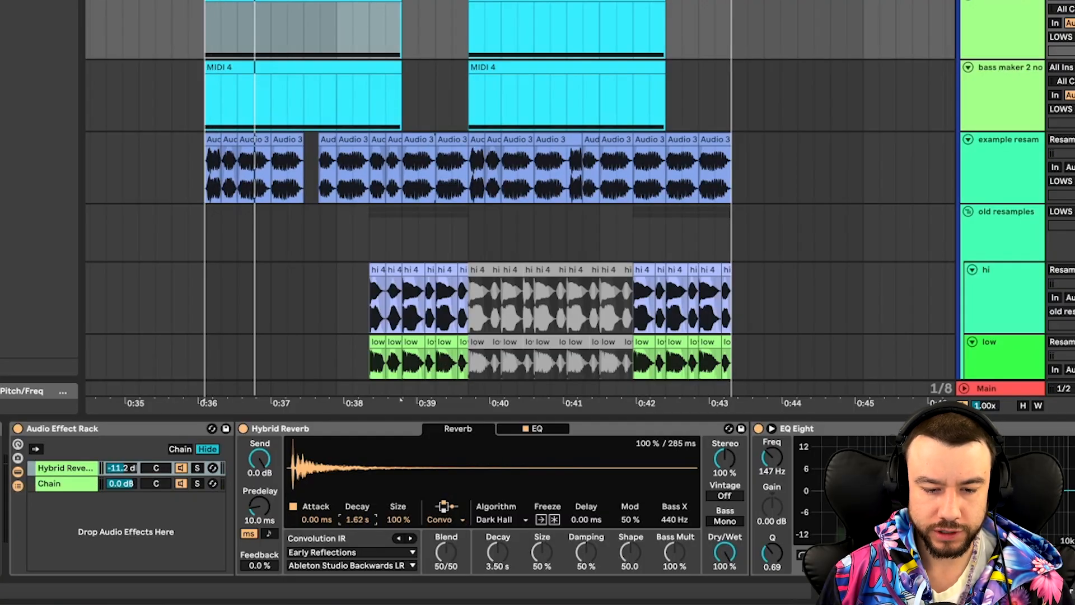
# Step: Set the Hybrid Reverb's convolution decay to 3.54 s and play the loop through it
pyautogui.press('space')
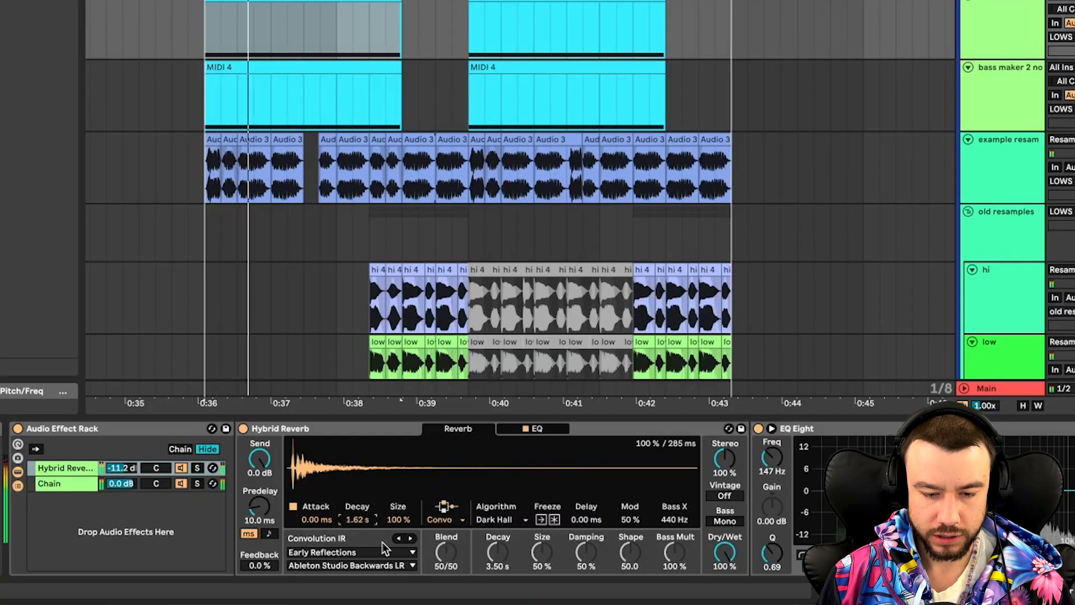
pyautogui.press('space')
pyautogui.press('space')
pyautogui.moveTo(360, 521); pyautogui.dragTo(360, 488)
pyautogui.press('space')
pyautogui.press('space')
pyautogui.press('space')
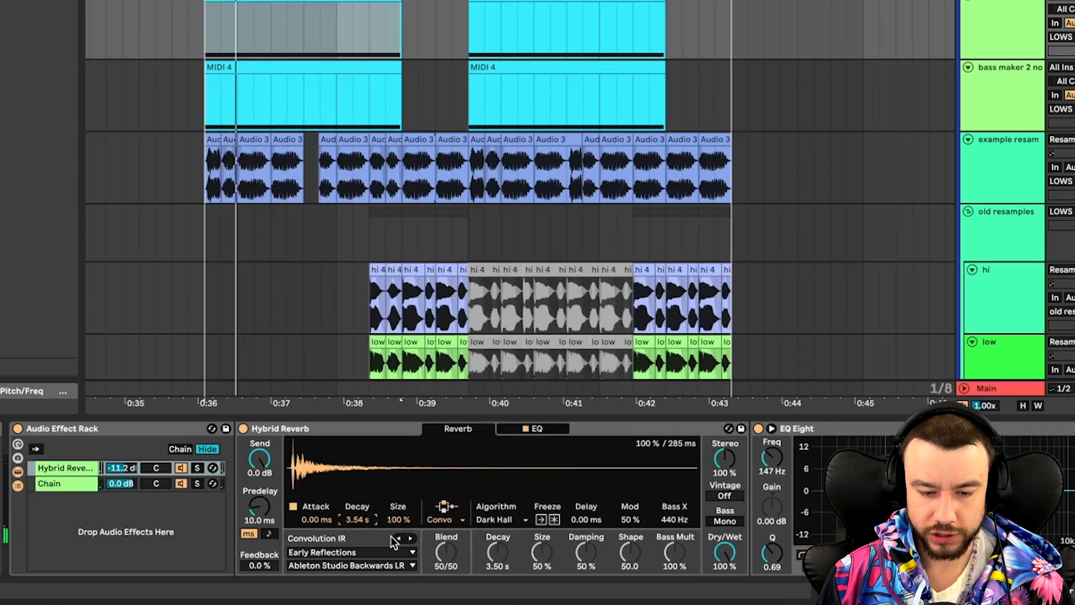
# Step: Try the Made for Drums impulse responses in the Hybrid Reverb, and load Large Plate 1.5s from the Plates category
pyautogui.click(332, 553)
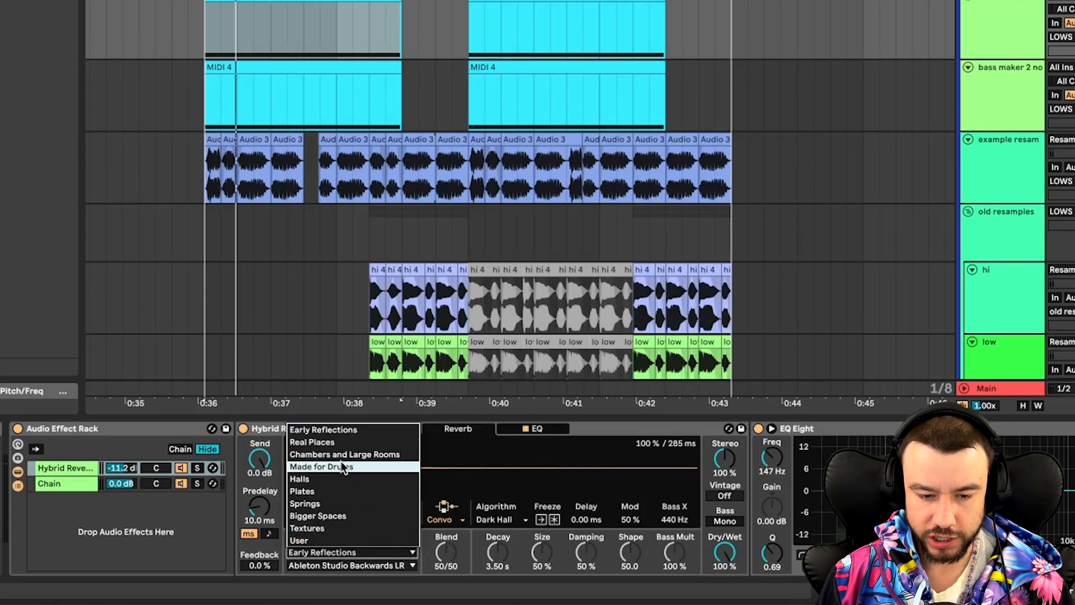
pyautogui.click(328, 555)
pyautogui.click(329, 554)
pyautogui.click(322, 466)
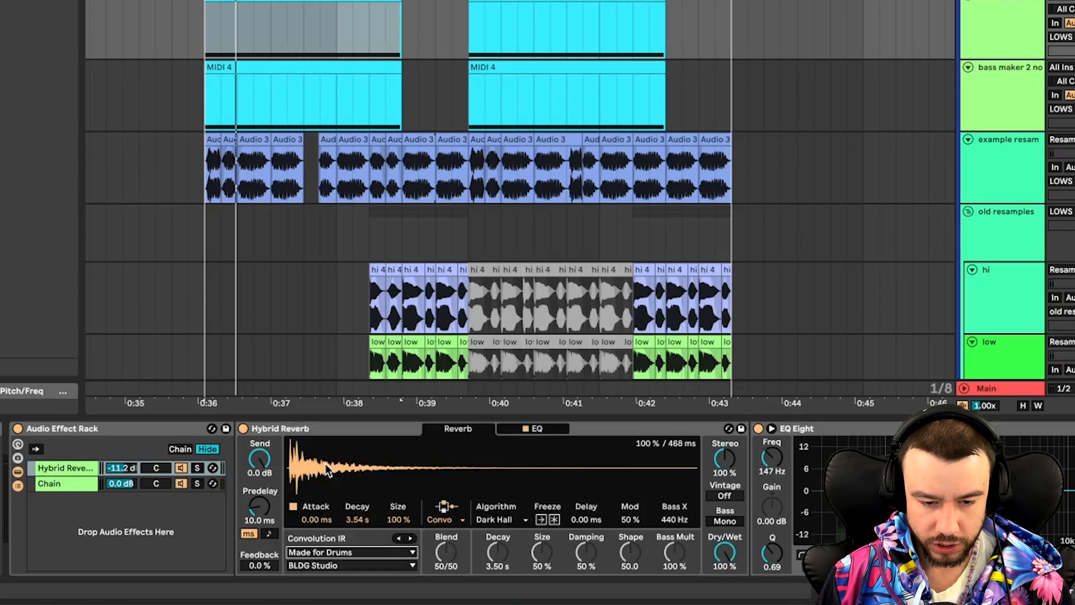
pyautogui.press('space')
pyautogui.click(353, 553)
pyautogui.click(336, 491)
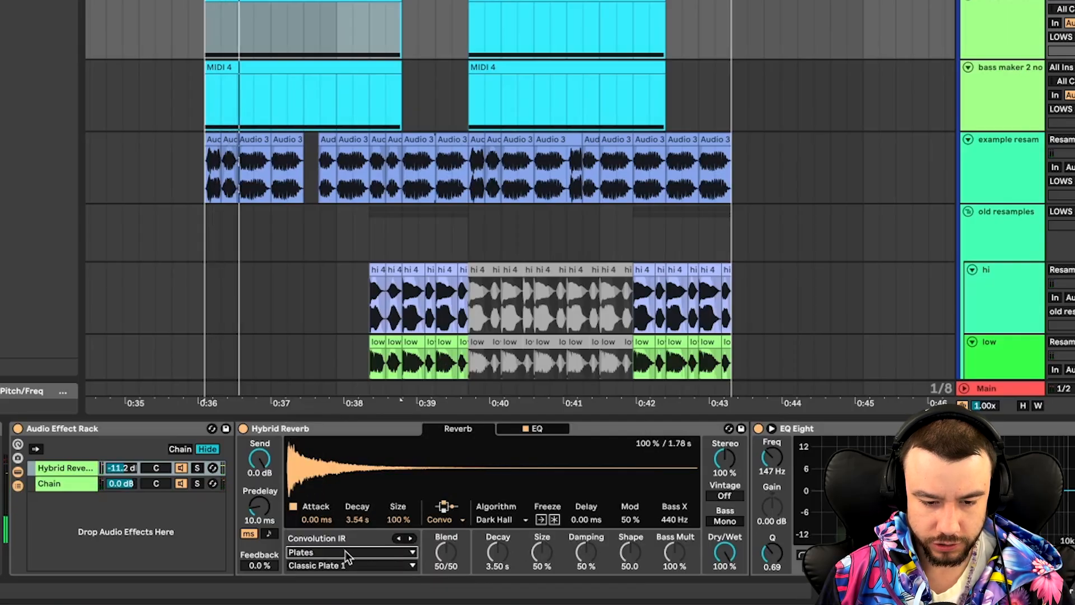
pyautogui.click(348, 565)
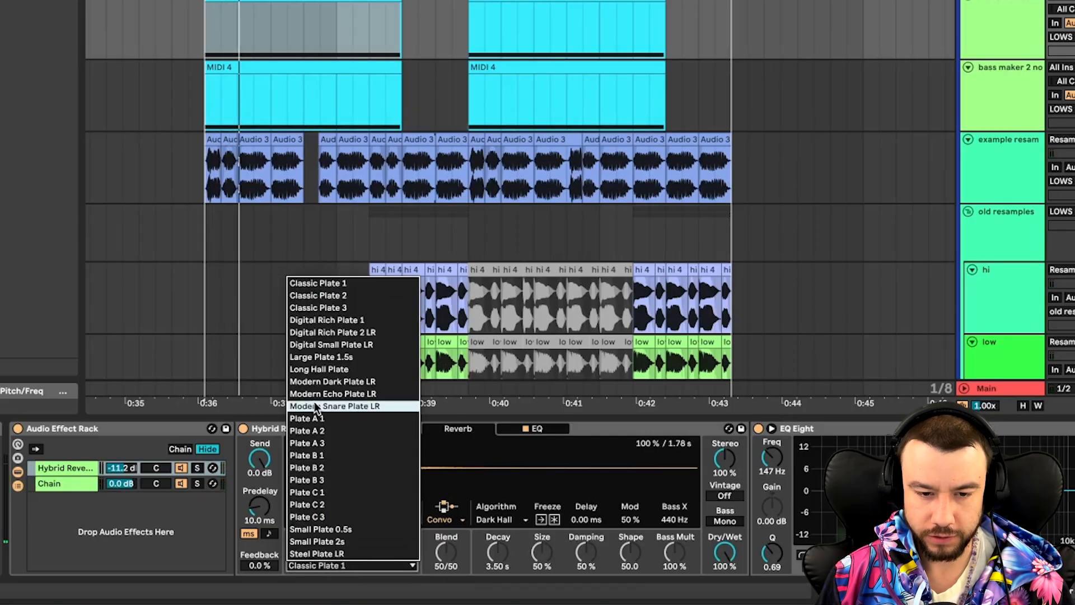
pyautogui.click(314, 357)
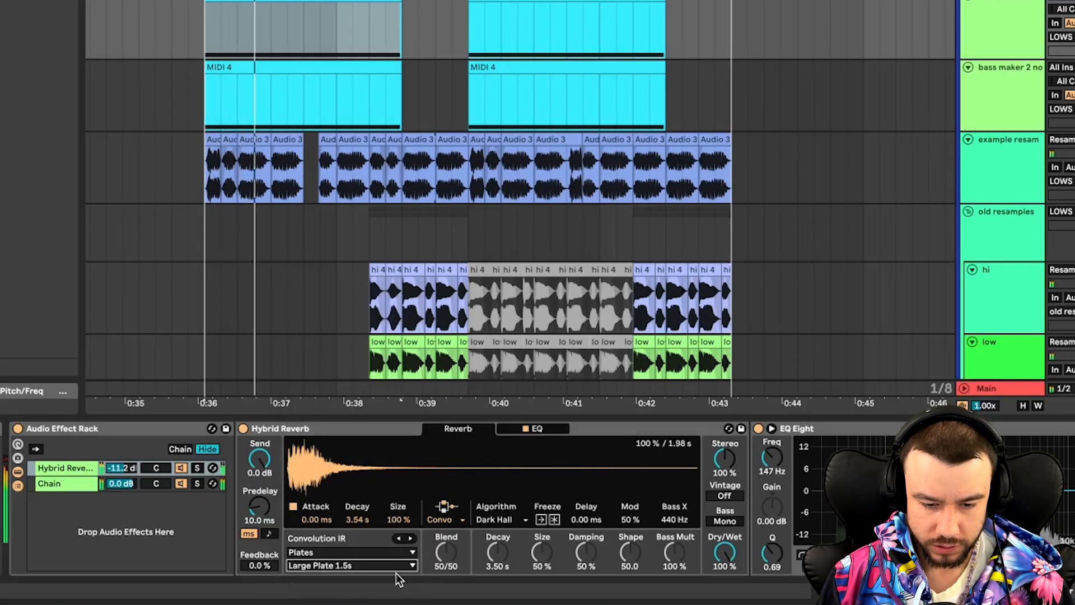
# Step: Shorten the Hybrid Reverb's convolution decay to 782 ms, playing the loop between adjustments
pyautogui.click(361, 519)
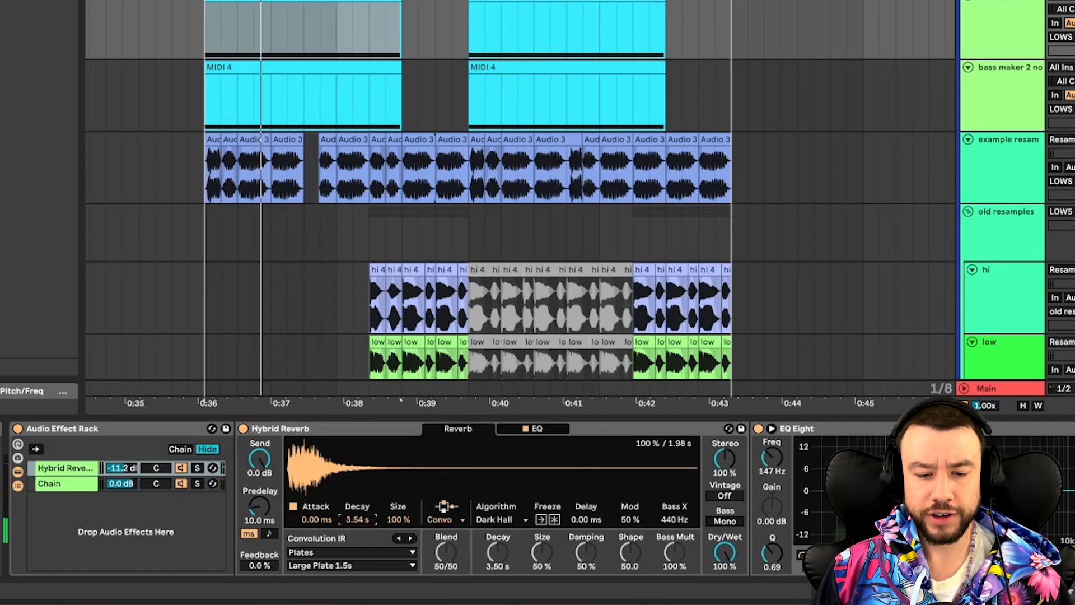
pyautogui.press('space')
pyautogui.moveTo(357, 520)
pyautogui.mouseDown()
pyautogui.moveTo(357, 533)
pyautogui.moveTo(357, 498)
pyautogui.moveTo(357, 536)
pyautogui.mouseUp()
pyautogui.press('space')
pyautogui.press('space')
pyautogui.press('space')
pyautogui.press('space')
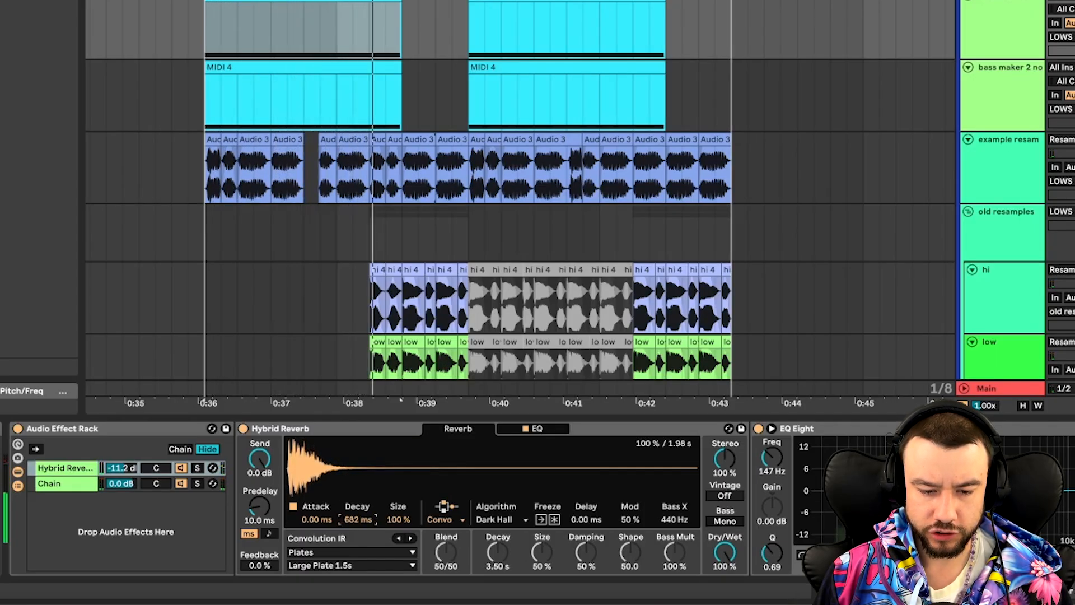
pyautogui.press('space')
pyautogui.press('space')
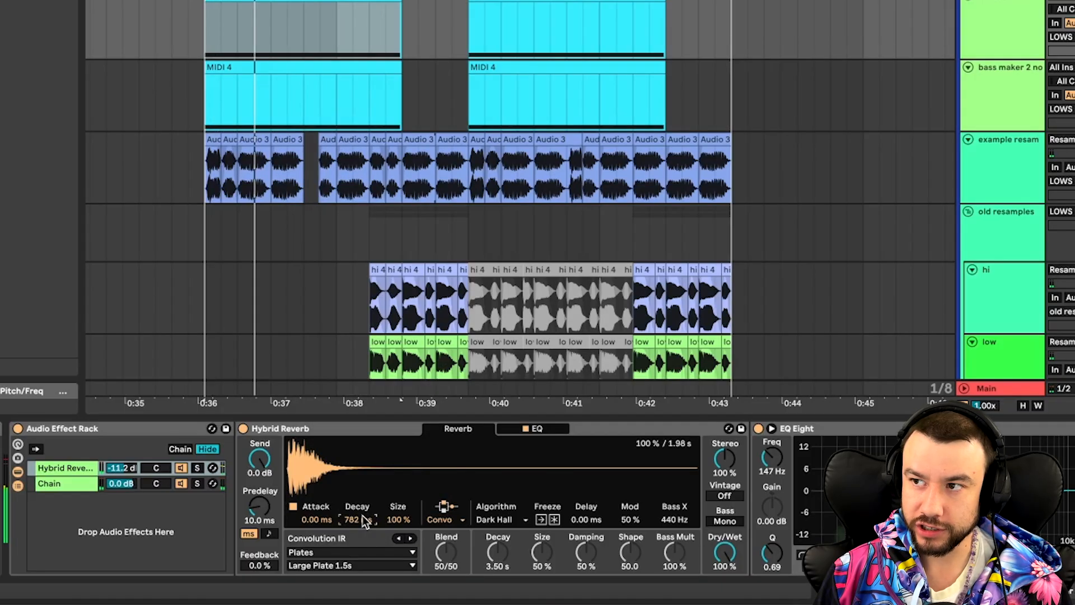
pyautogui.press('space')
pyautogui.press('space')
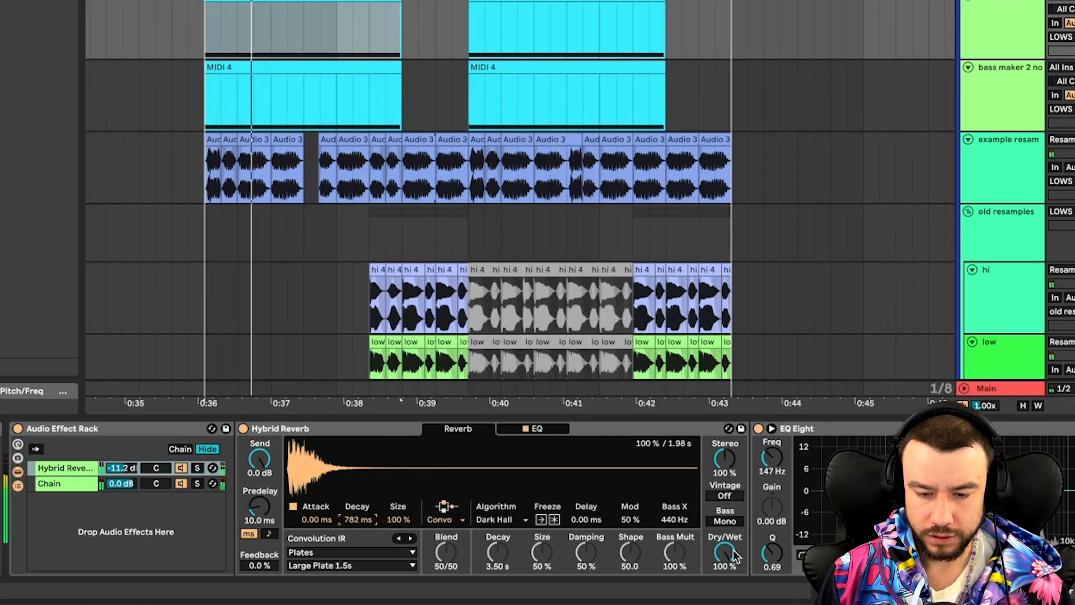
# Step: Try lower Dry/Wet amounts during playback, set Dry/Wet to 90 %, and change the impulse response to Long Hall Plate
pyautogui.press('space')
pyautogui.moveTo(725, 552); pyautogui.dragTo(725, 544)
pyautogui.press('space')
pyautogui.press('space')
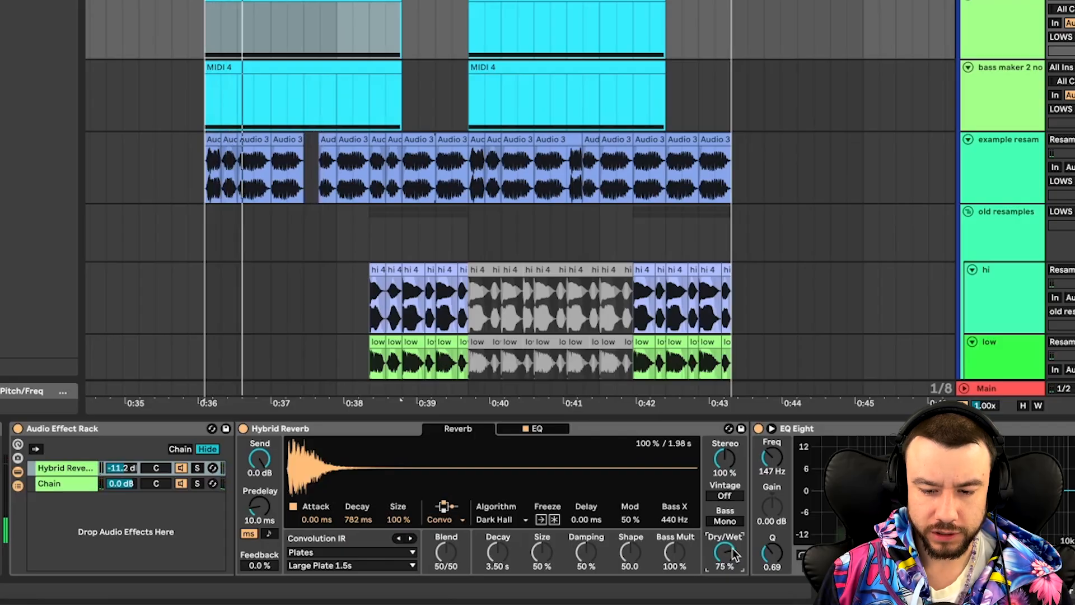
pyautogui.press('space')
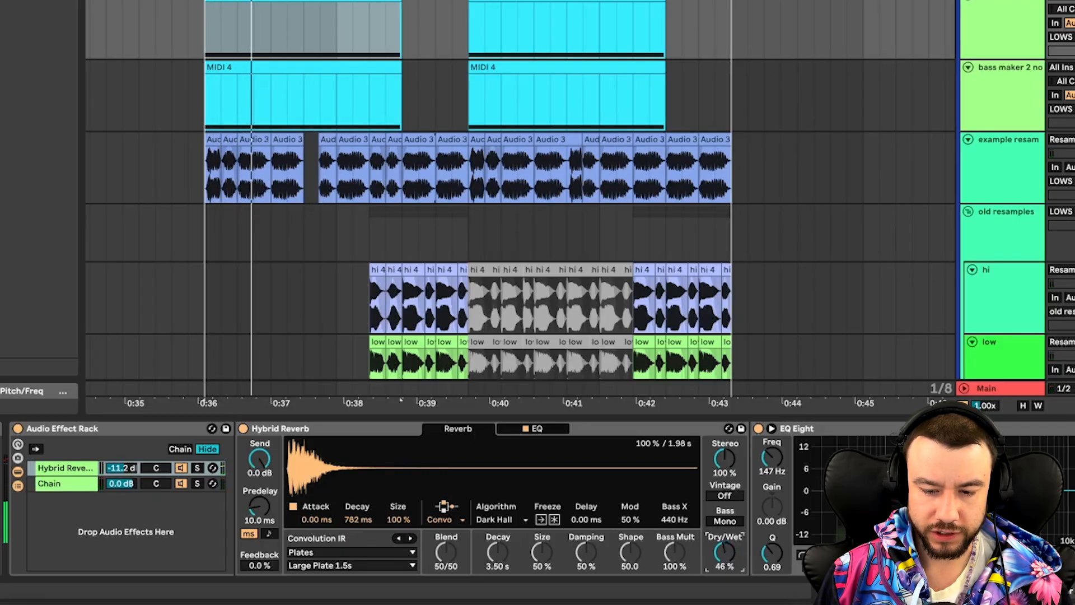
pyautogui.moveTo(724, 552); pyautogui.dragTo(725, 527)
pyautogui.press('space')
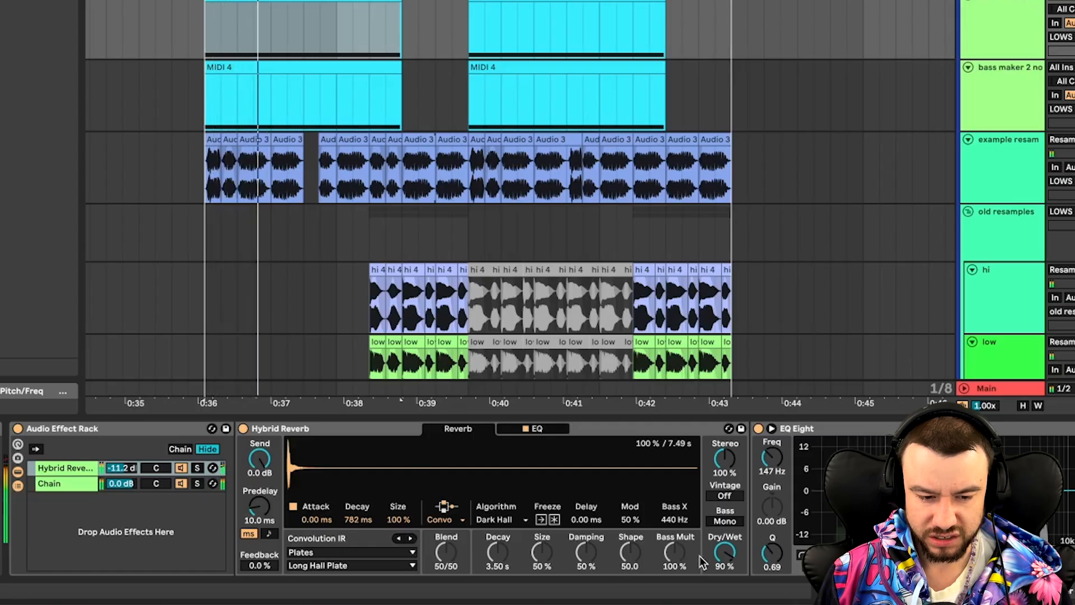
# Step: Solo the Hybrid Reverb chain in the rack while the loop plays
pyautogui.hscroll(-2, 223, 491)
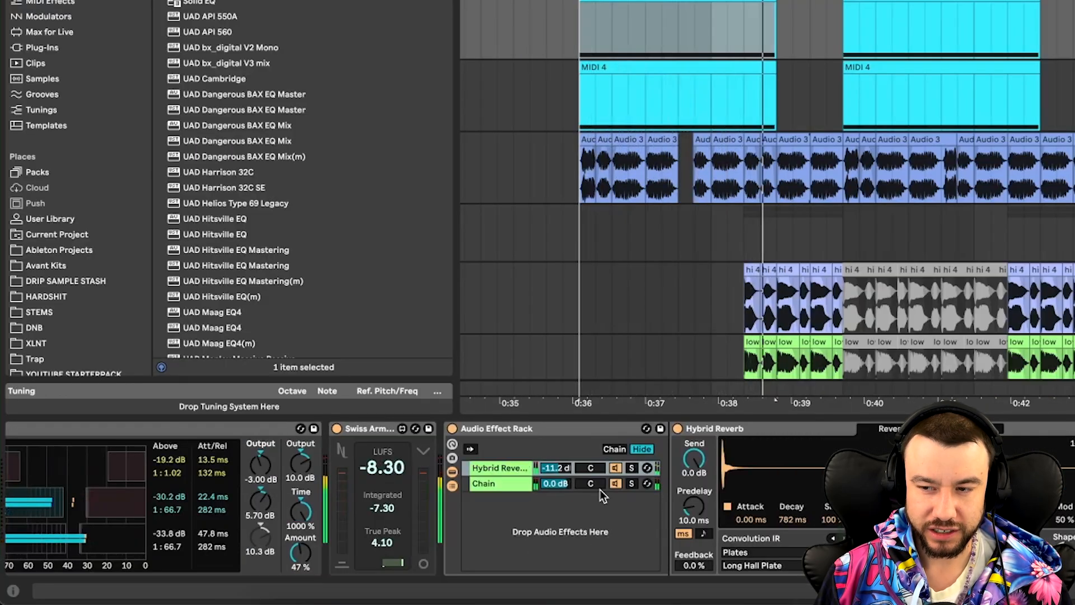
pyautogui.hscroll(-2, 494, 486)
pyautogui.click(666, 468)
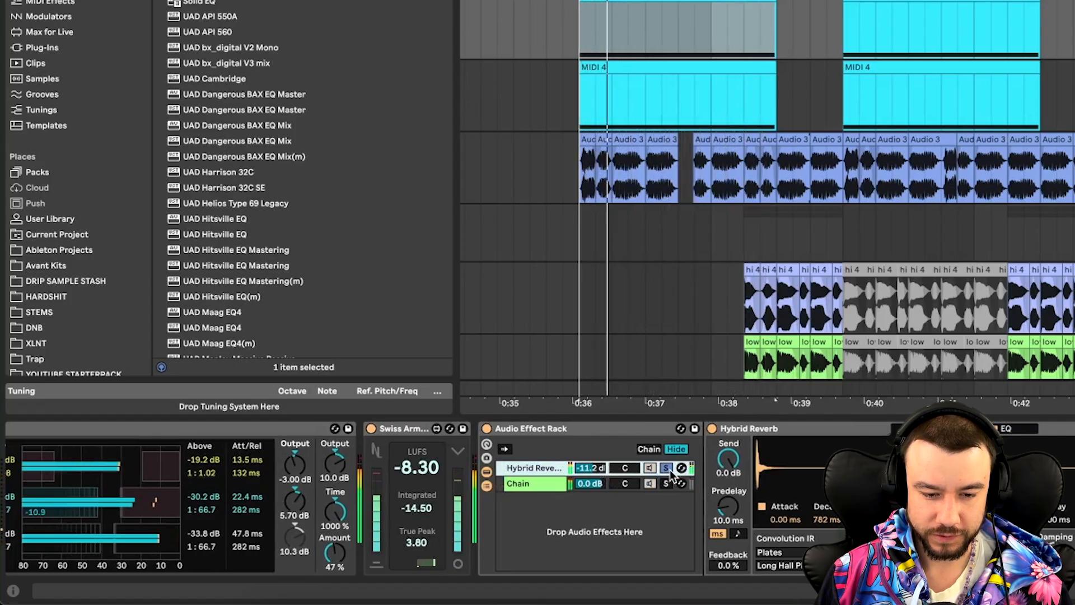
# Step: Unsolo the Hybrid Reverb chain and set its volume to -5.6 dB while the loop plays
pyautogui.click(666, 468)
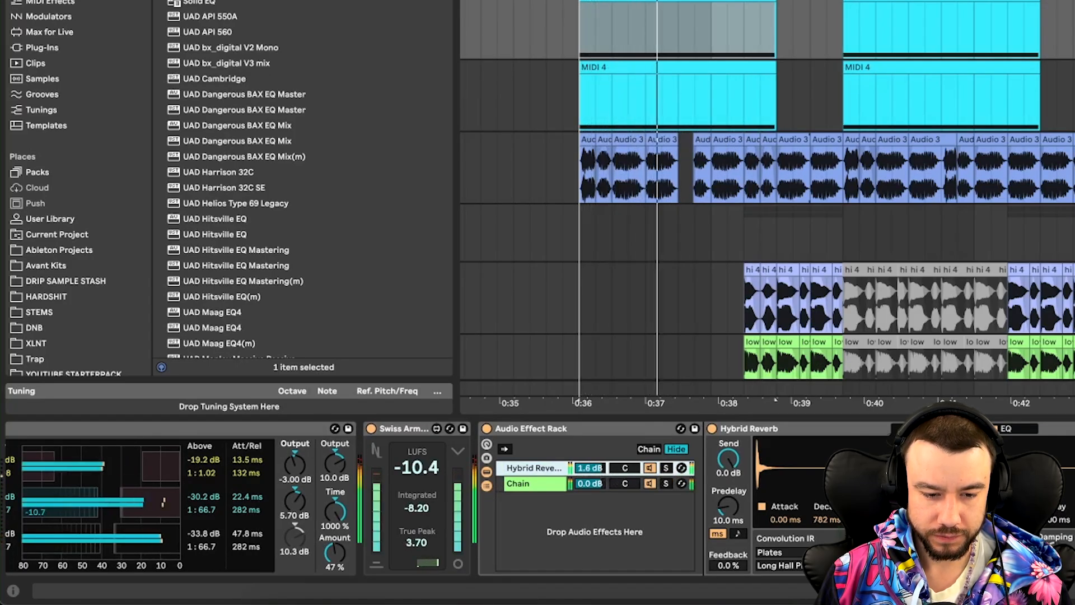
pyautogui.moveTo(589, 468); pyautogui.dragTo(590, 490)
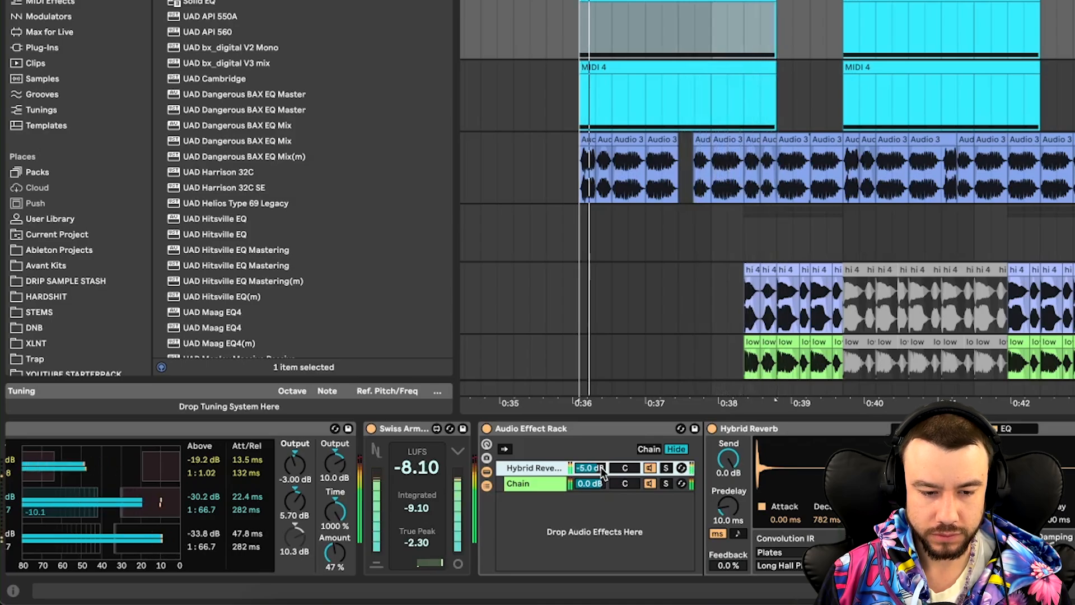
pyautogui.moveTo(601, 469); pyautogui.dragTo(600, 472)
pyautogui.click(527, 429)
pyautogui.hscroll(-2, 527, 432)
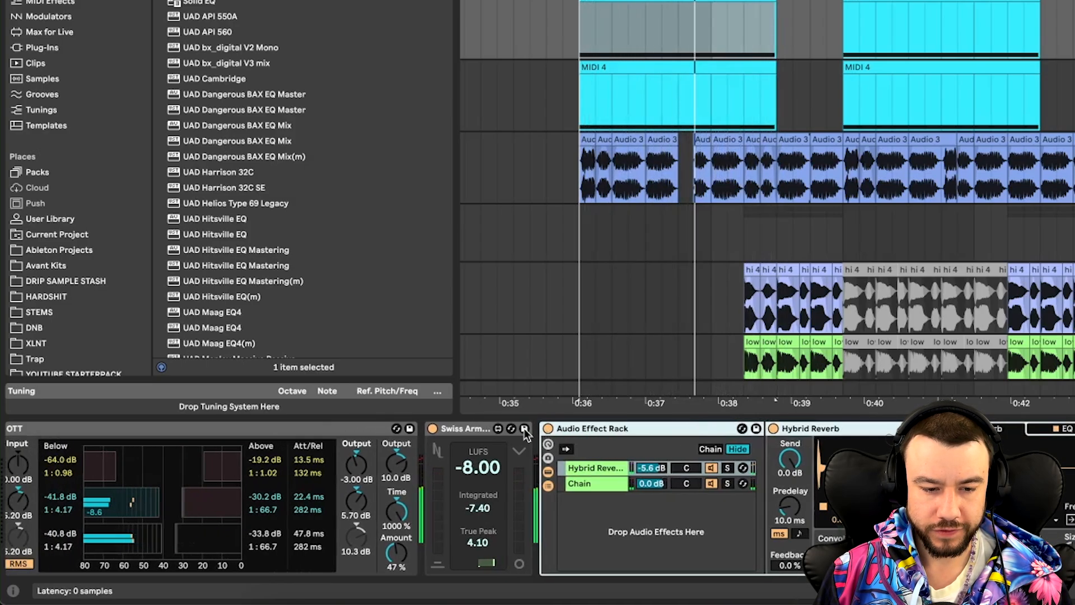
pyautogui.hscroll(-3, 525, 434)
pyautogui.scroll(-6, 756, 163)
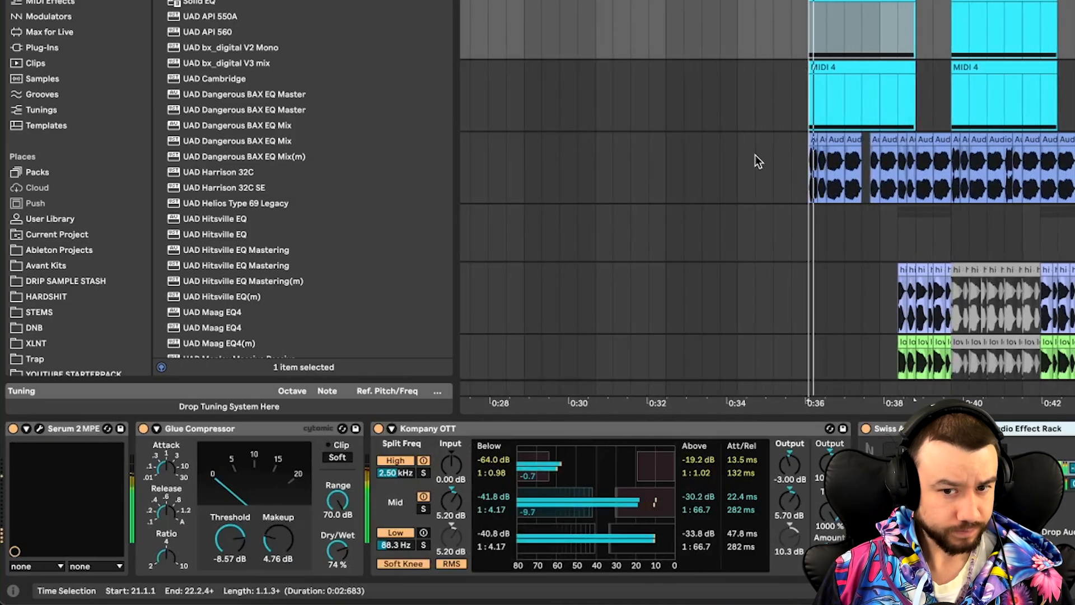
pyautogui.scroll(-3, 742, 161)
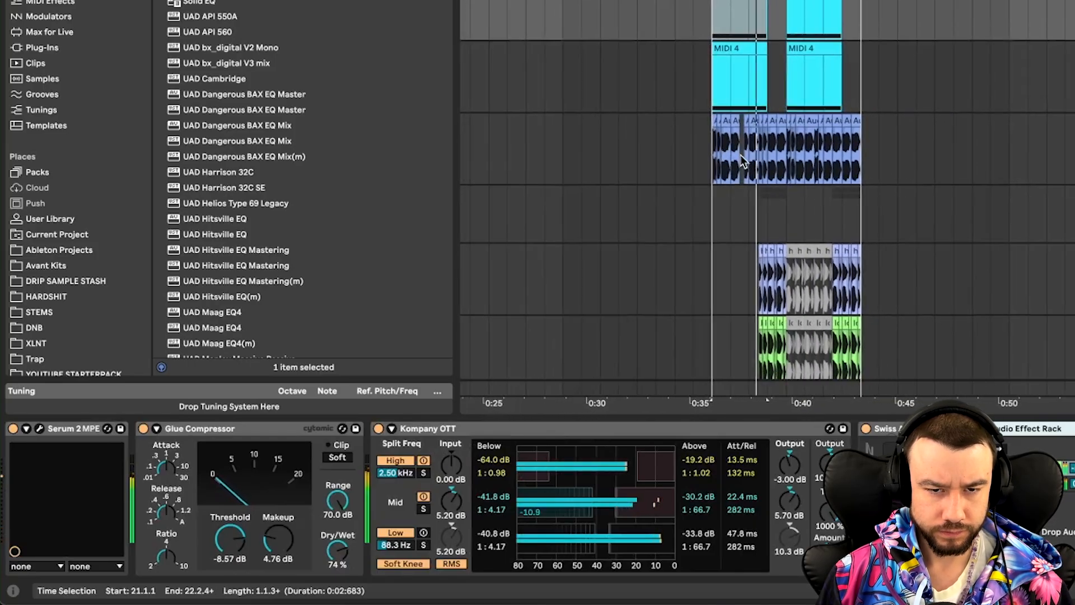
pyautogui.press('space')
pyautogui.scroll(5, 809, 228)
pyautogui.hscroll(1, 556, 130)
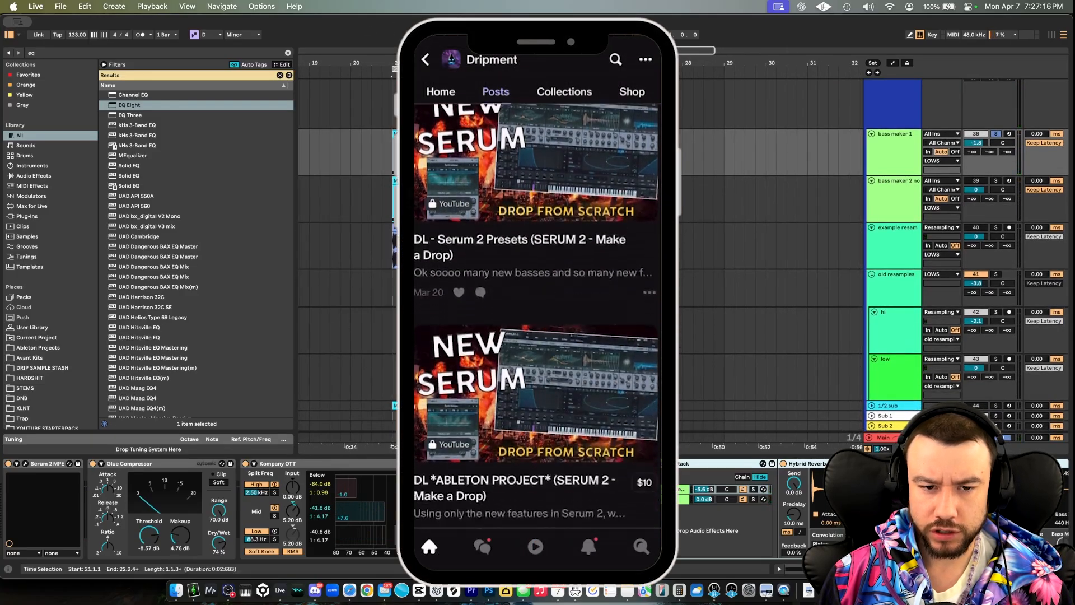
pyautogui.scroll(3, 524, 325)
pyautogui.scroll(-3, 524, 324)
pyautogui.scroll(3, 395, 343)
pyautogui.scroll(3, 395, 342)
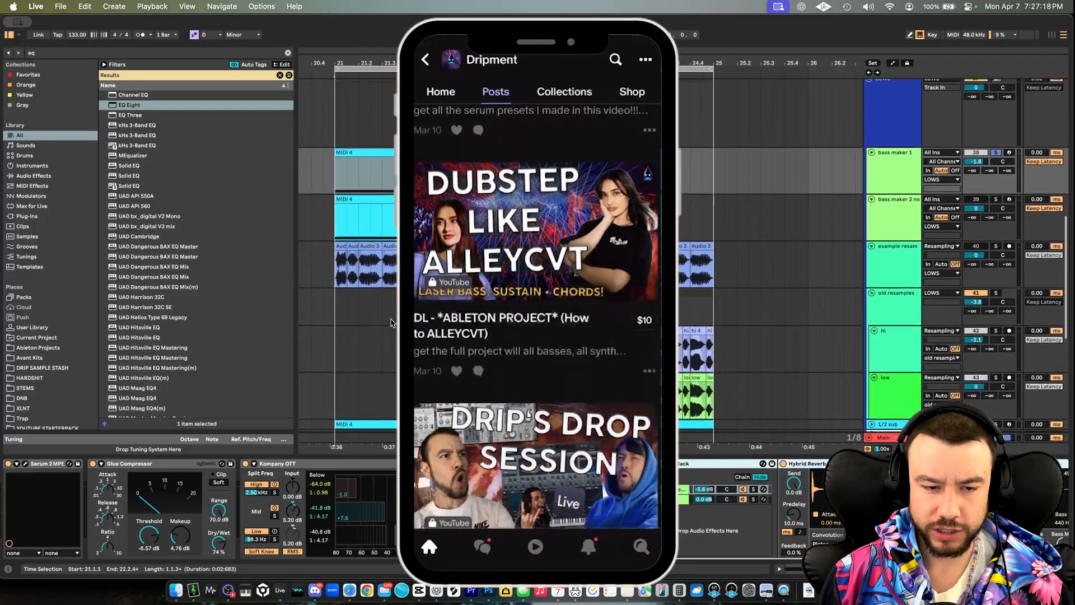
pyautogui.scroll(-3, 393, 336)
pyautogui.click(354, 310)
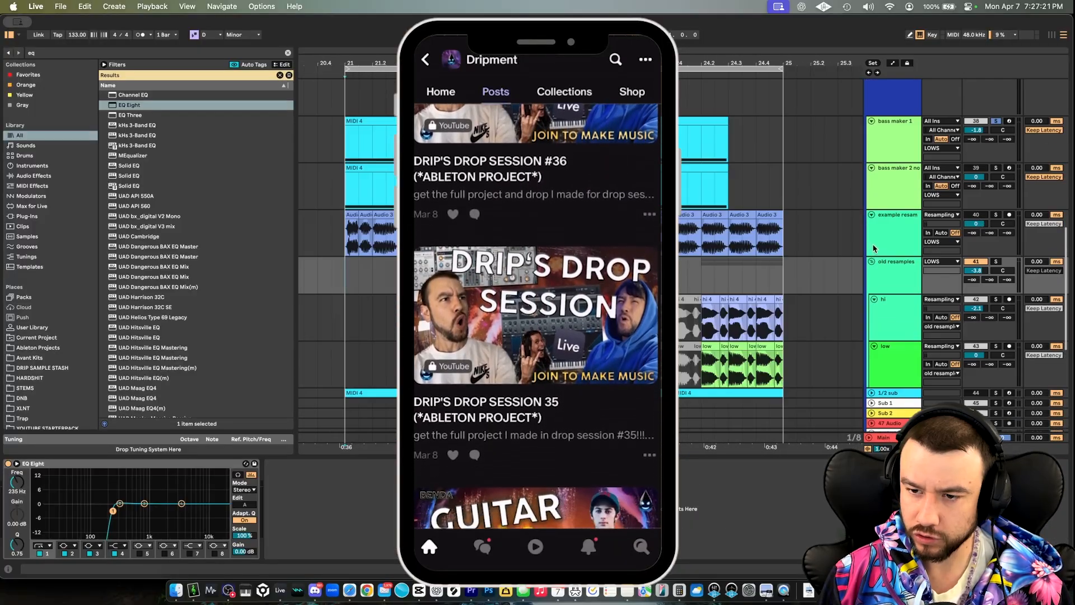
# Step: Compare the device chains of the example resample and bass maker tracks, and solo bass maker 2
pyautogui.click(886, 233)
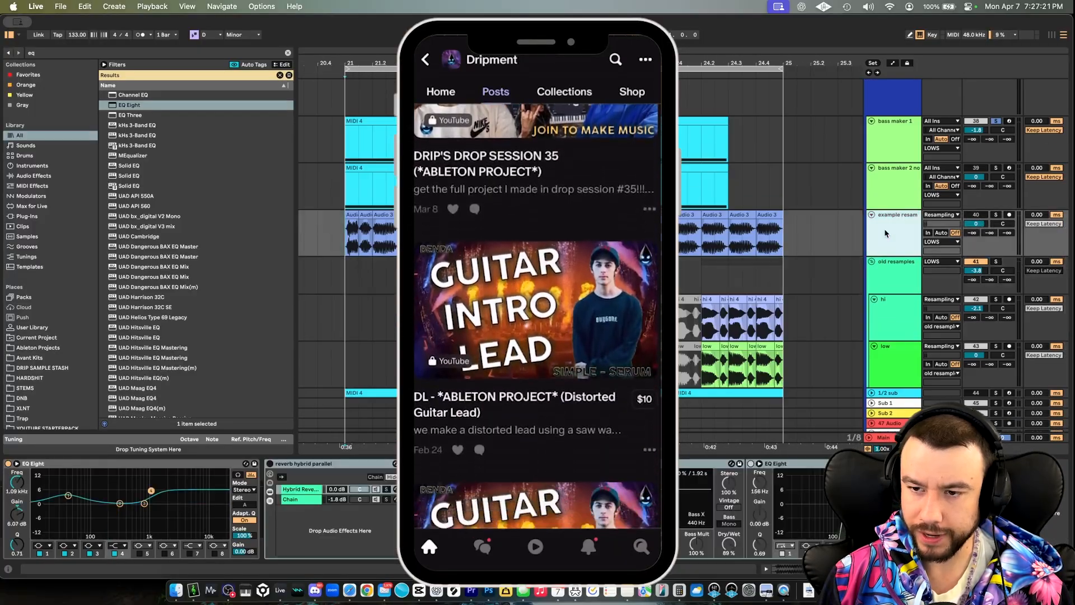
pyautogui.keyDown('shift'); pyautogui.click(908, 135); pyautogui.keyUp('shift')
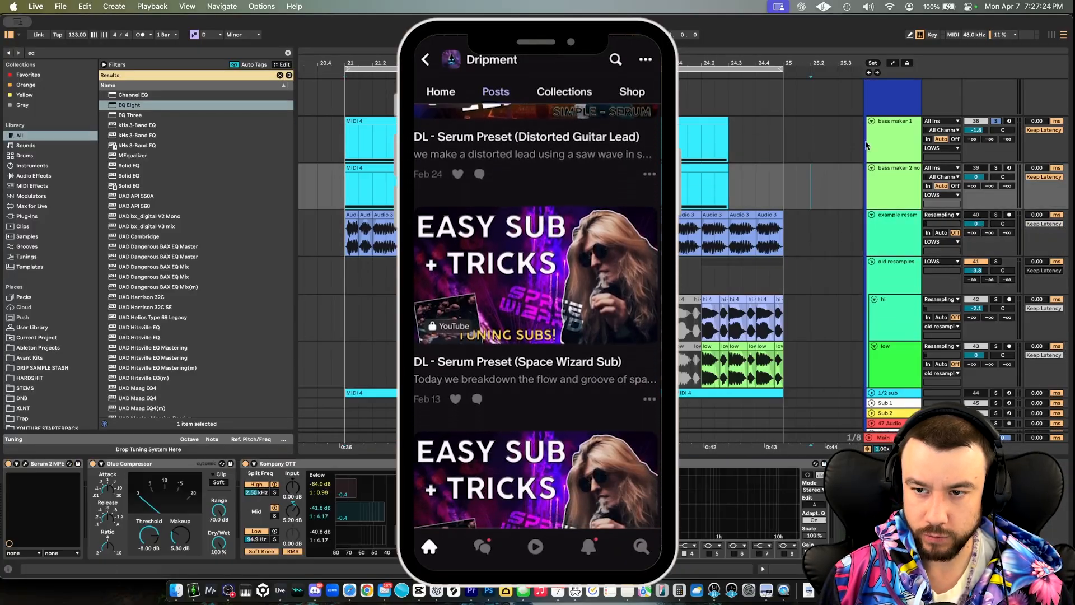
pyautogui.click(811, 141)
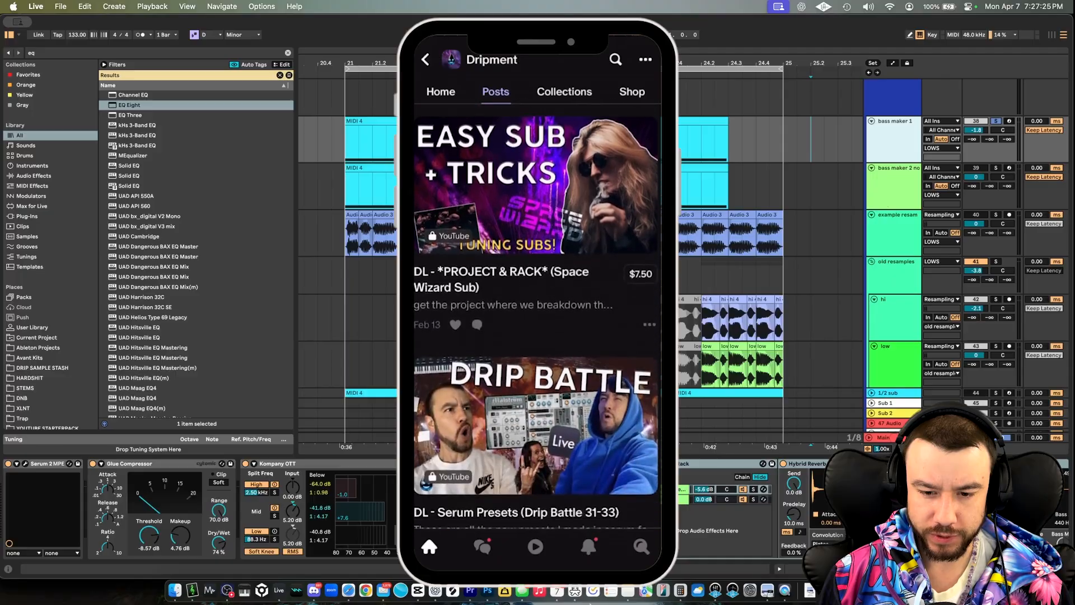
pyautogui.click(890, 235)
pyautogui.click(885, 264)
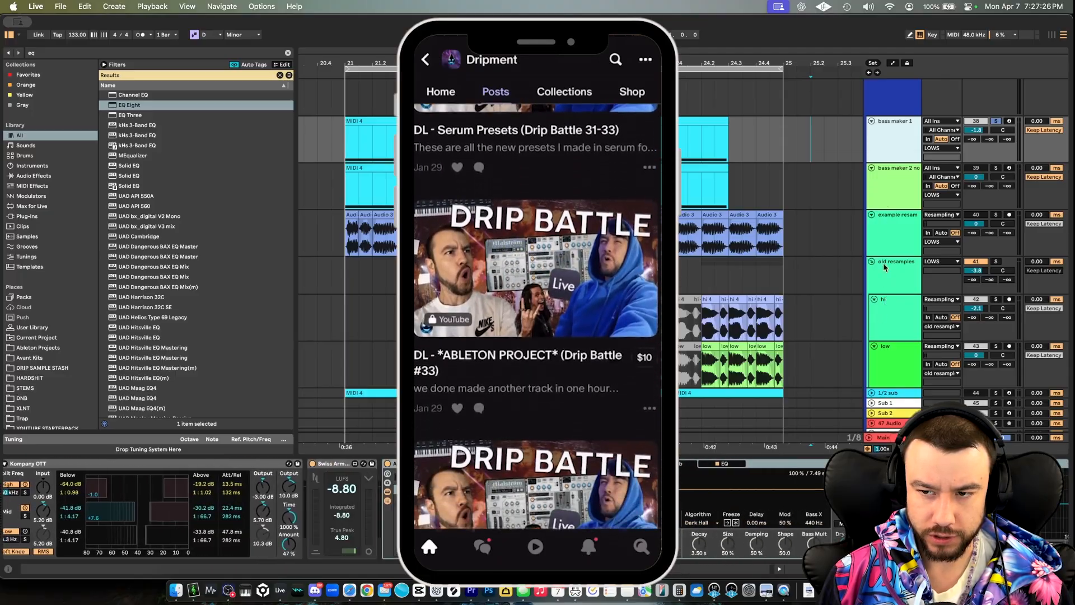
pyautogui.click(894, 190)
pyautogui.click(996, 168)
pyautogui.click(976, 168)
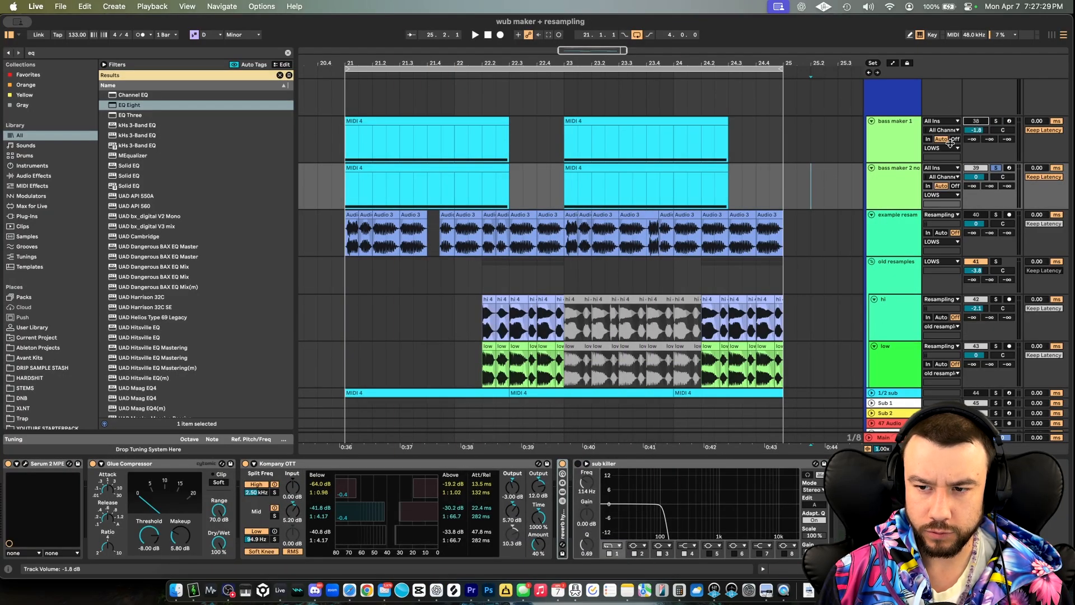
# Step: Open Serum 2 on bass maker 2 and examine its oscillators, filter and LFO 1 shape while the loop plays
pyautogui.click(24, 465)
pyautogui.click(374, 114)
pyautogui.moveTo(413, 89); pyautogui.dragTo(365, 152)
pyautogui.click(358, 167)
pyautogui.press('space')
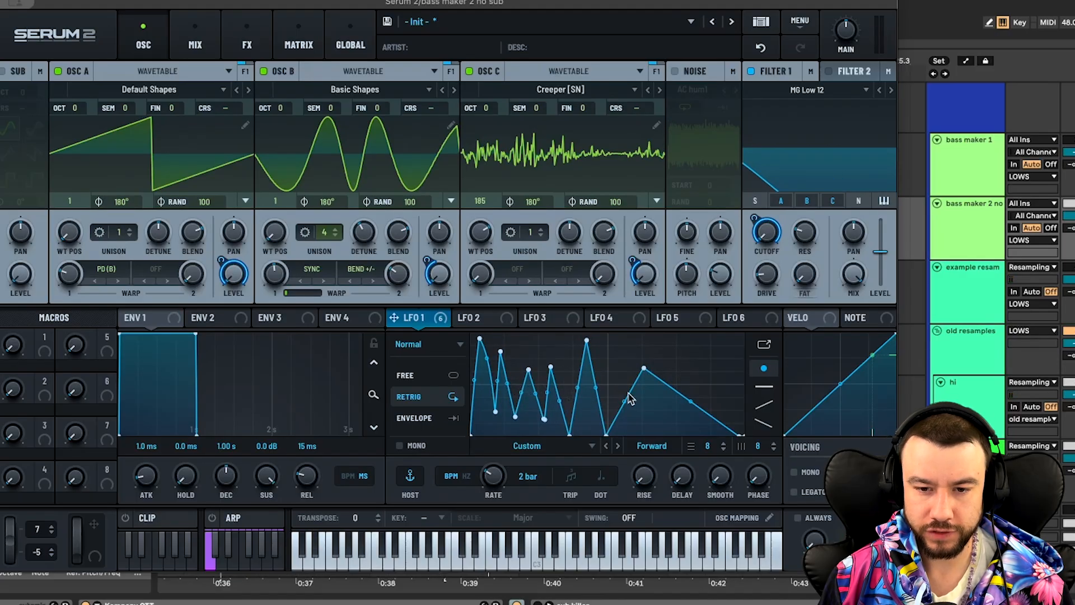
pyautogui.moveTo(593, 387); pyautogui.dragTo(624, 389)
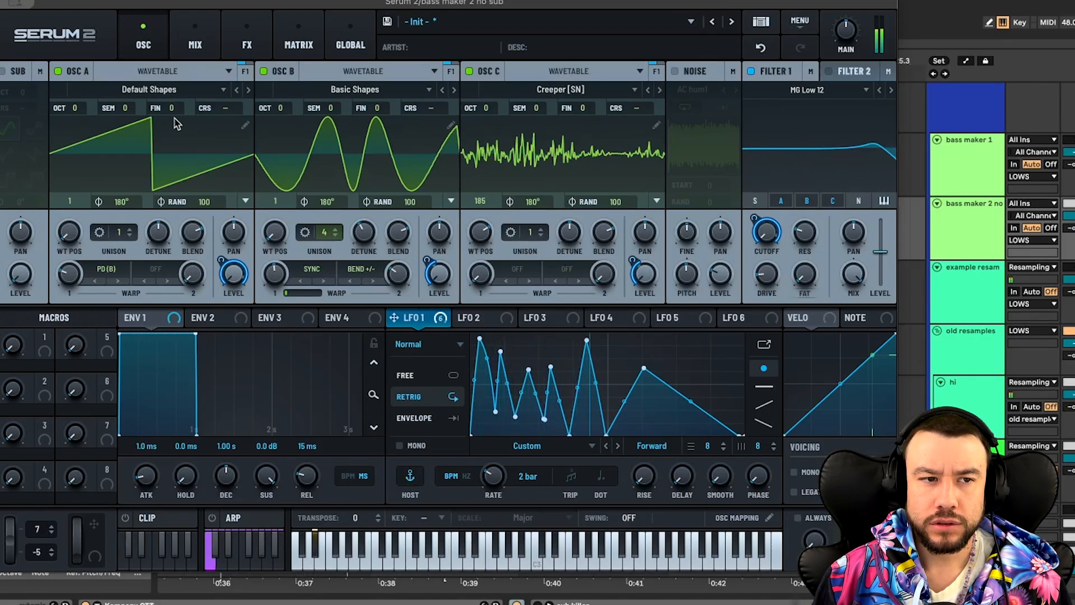
pyautogui.moveTo(18, 5)
pyautogui.click(35, 31)
# Step: Solo the example resample track and select its audio clips from bar 21
pyautogui.click(995, 261)
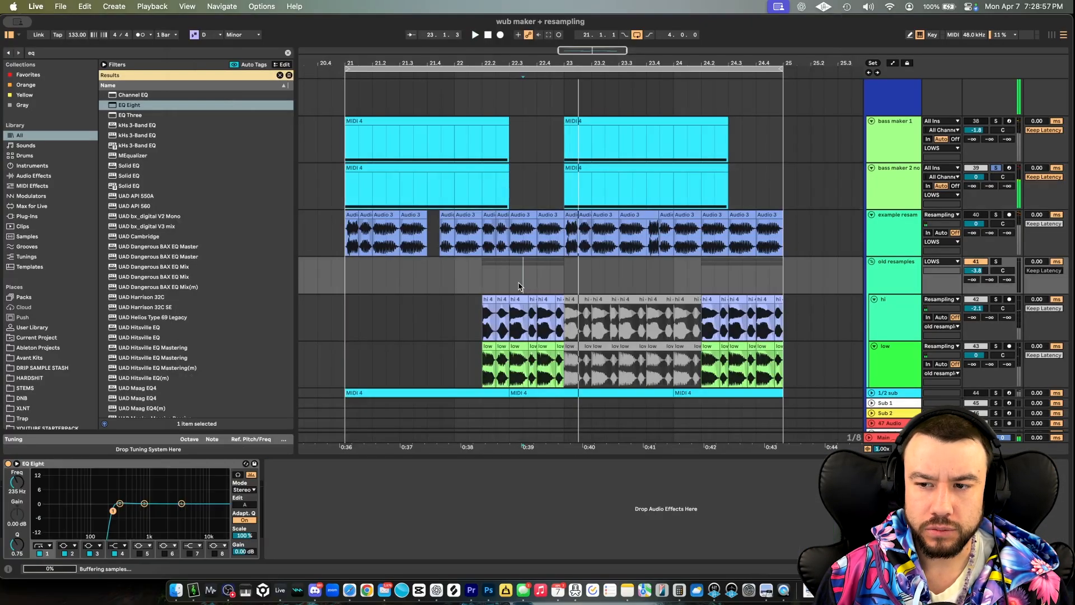
pyautogui.click(994, 251)
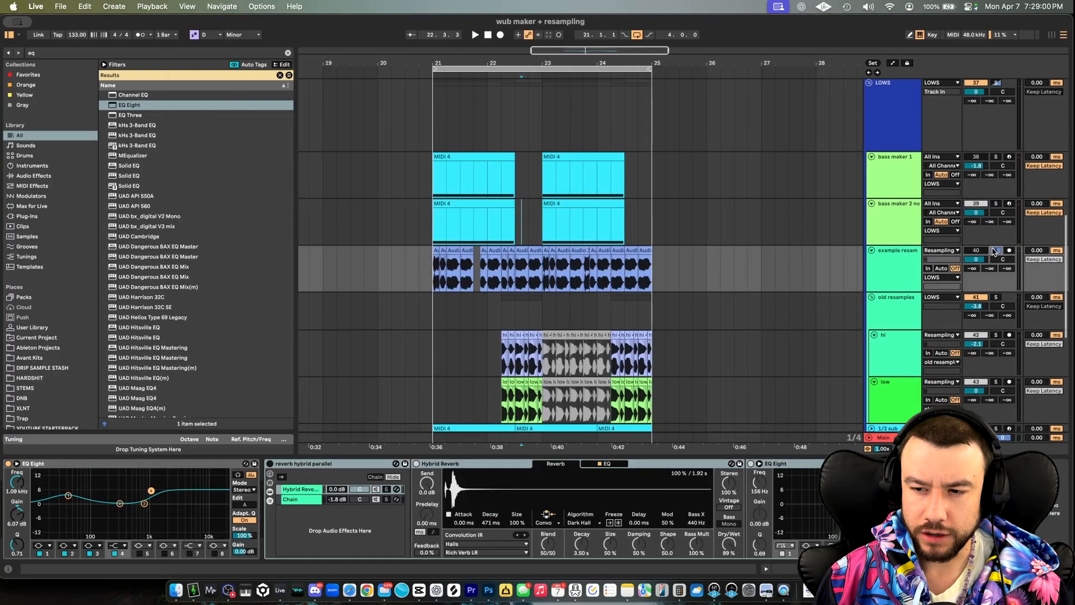
pyautogui.moveTo(434, 263); pyautogui.dragTo(694, 280)
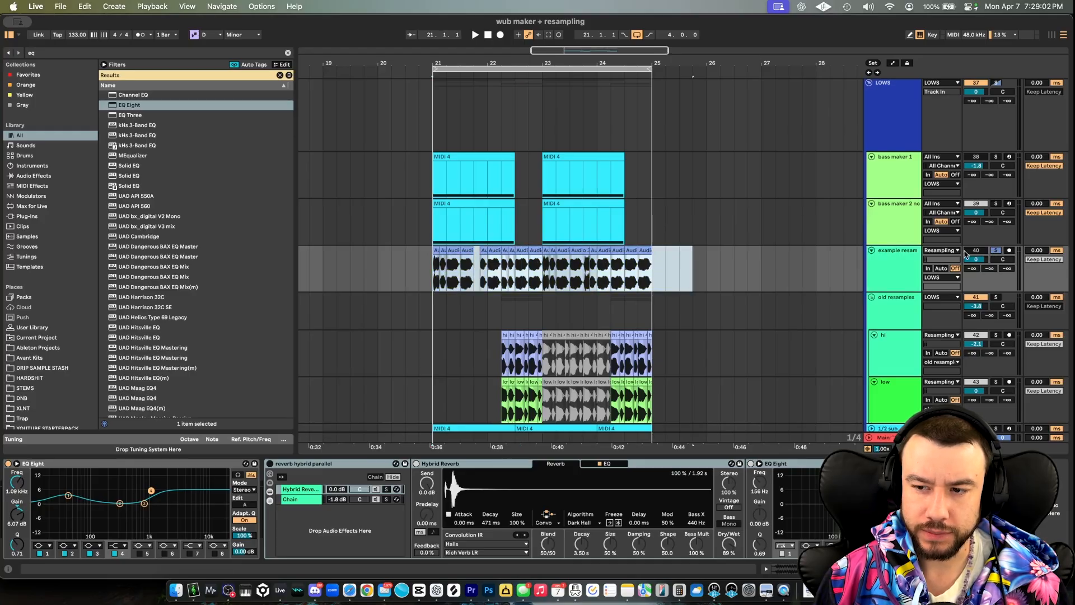
# Step: Solo bass maker 1, play its first MIDI clip, and fold the track's Audio Effect Rack
pyautogui.click(878, 170)
pyautogui.click(996, 157)
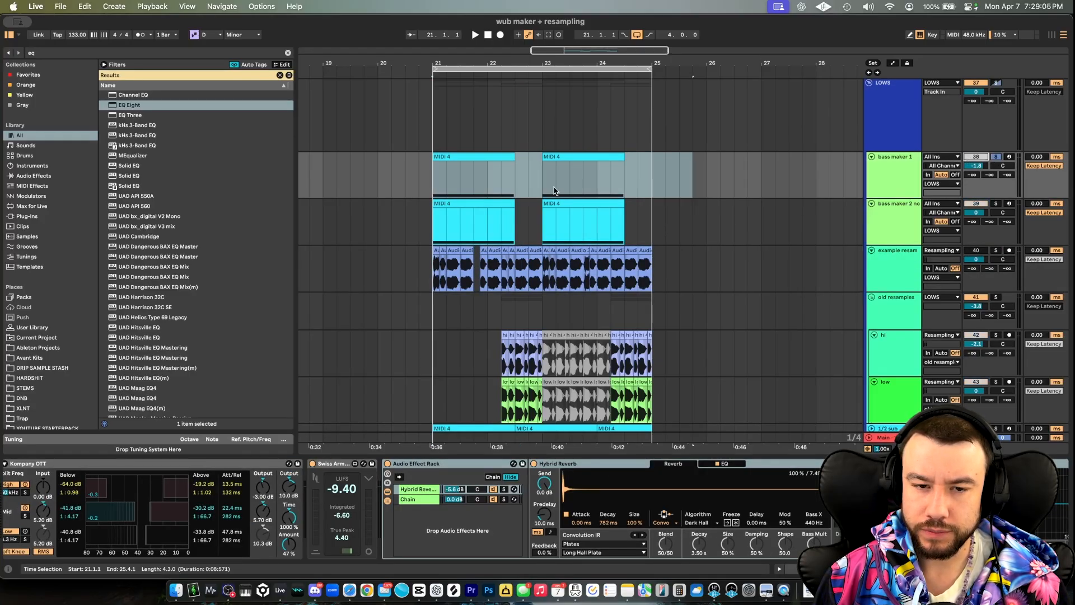
pyautogui.click(468, 155)
pyautogui.press('space')
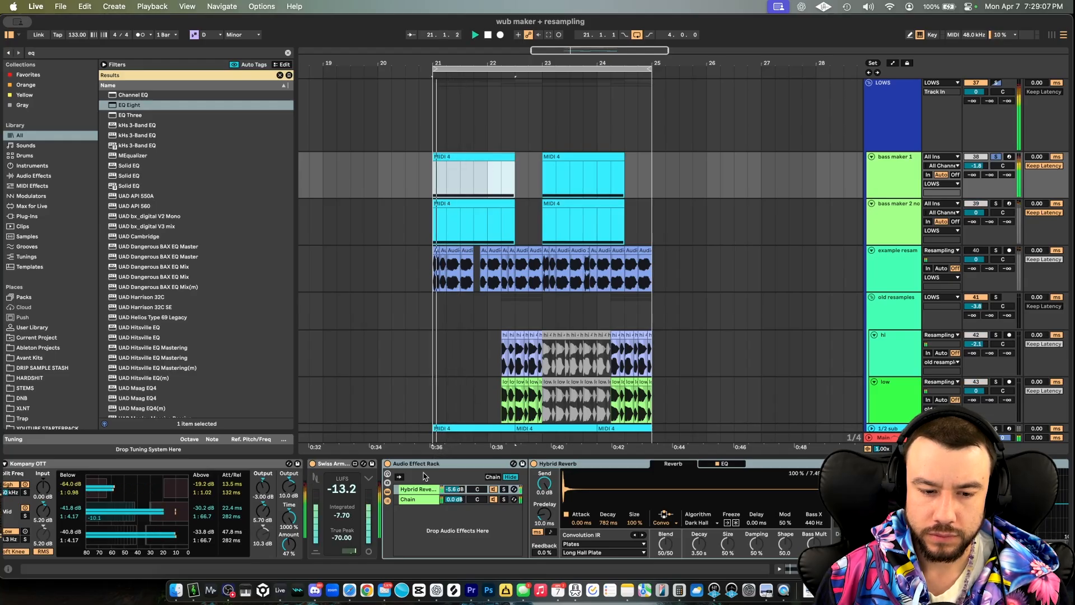
pyautogui.doubleClick(395, 465)
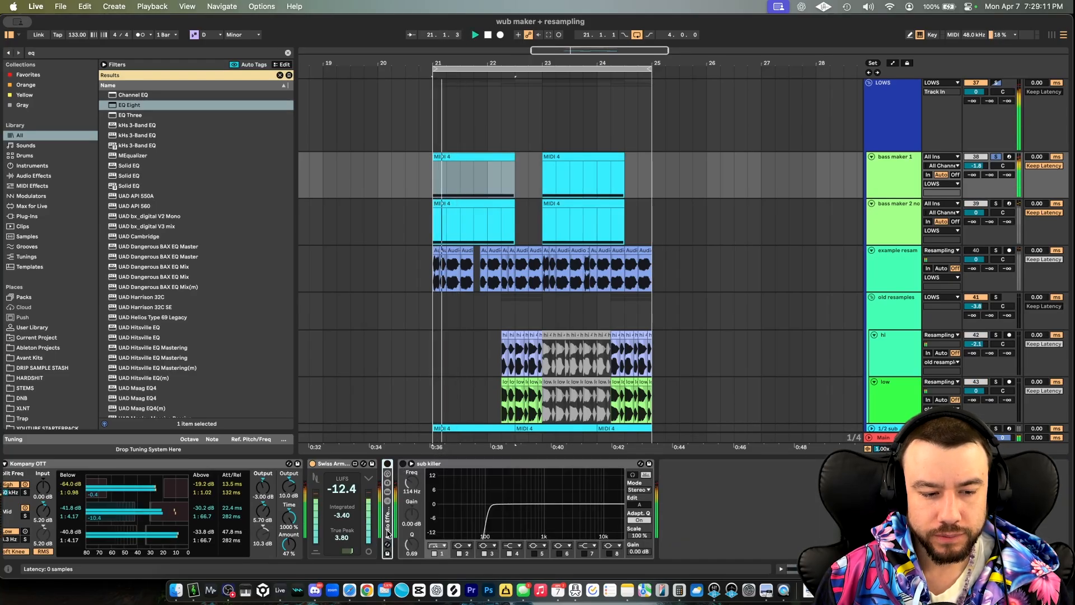
pyautogui.hscroll(-5, 388, 533)
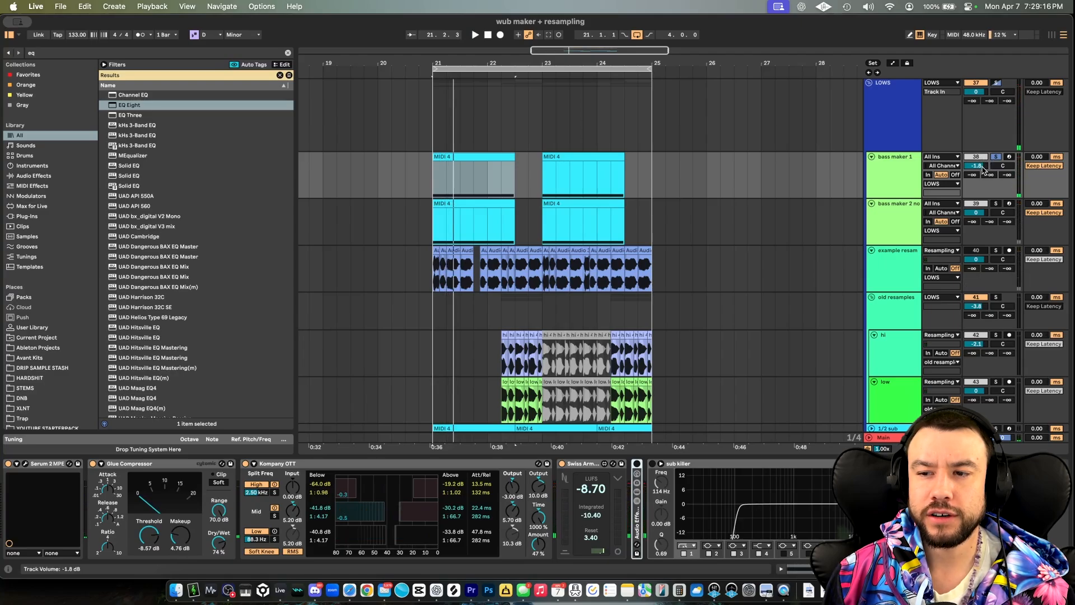
# Step: Audition bass maker 1 with its track volume at 0 dB, and restore the volume to -1.8 dB
pyautogui.press('space')
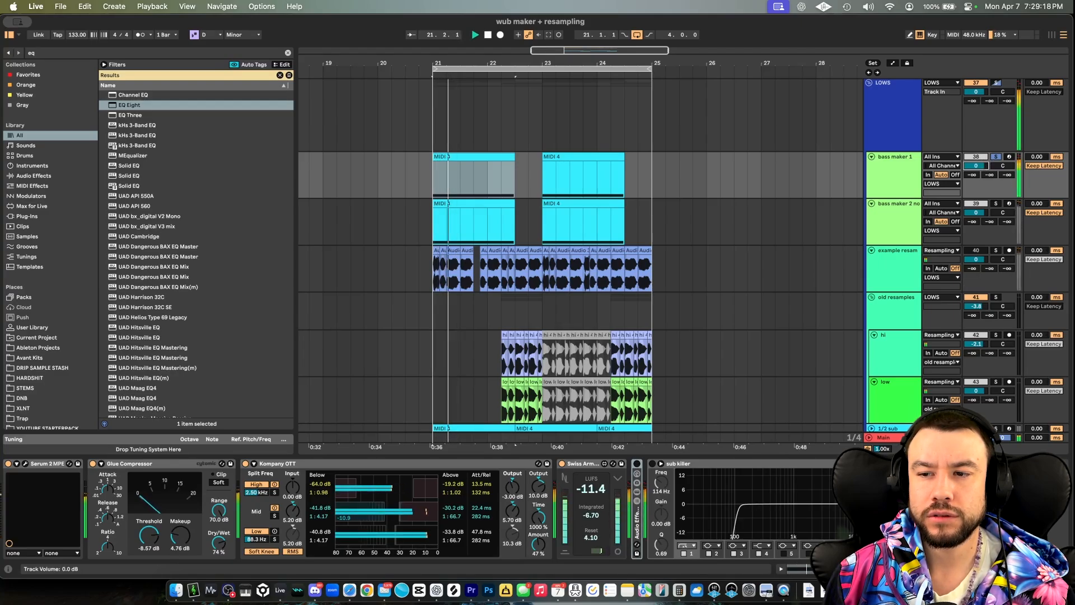
pyautogui.moveTo(985, 169); pyautogui.dragTo(986, 175)
pyautogui.press('space')
pyautogui.press('space')
pyautogui.press('space')
pyautogui.press('space')
pyautogui.press('space')
pyautogui.press('space')
pyautogui.press('space')
pyautogui.click(888, 186)
pyautogui.click(636, 521)
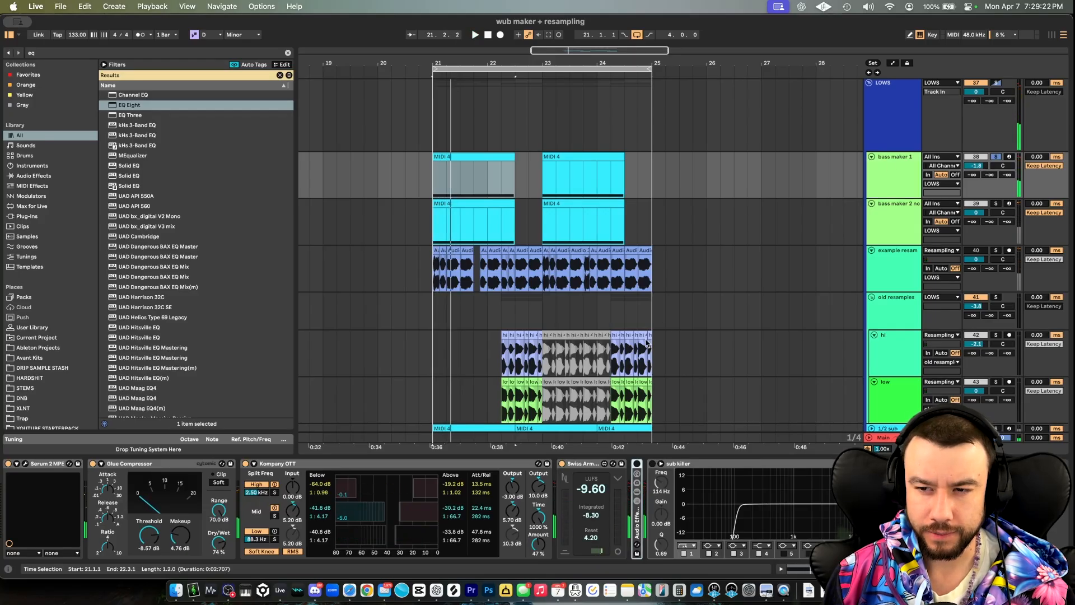
# Step: Insert an audio track directly below bass maker 1, with its input set to Resampling and recording armed
pyautogui.click(889, 167)
pyautogui.press('super+t')
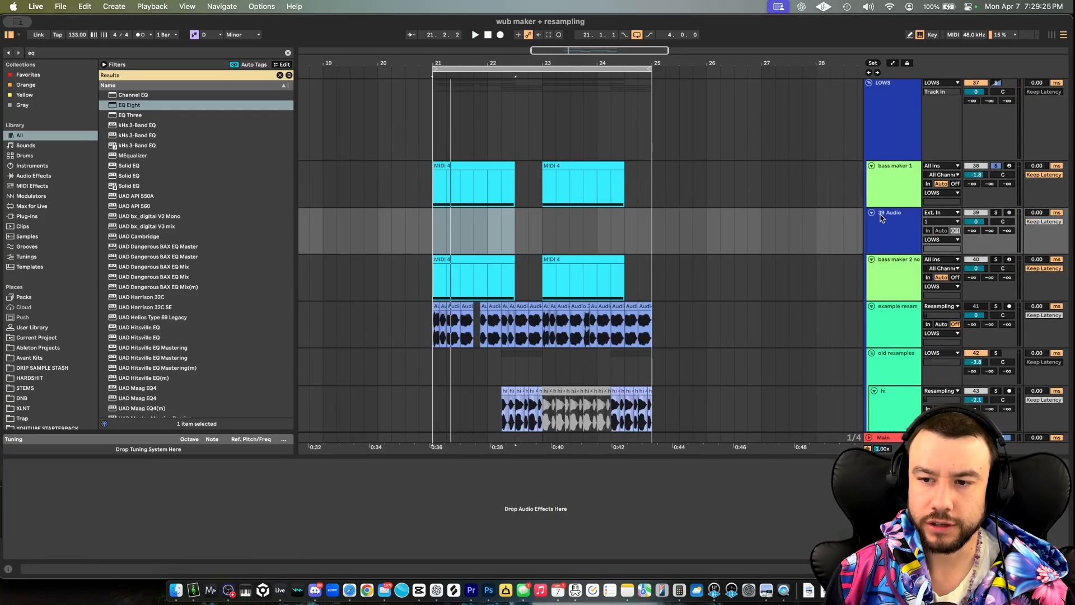
pyautogui.click(945, 213)
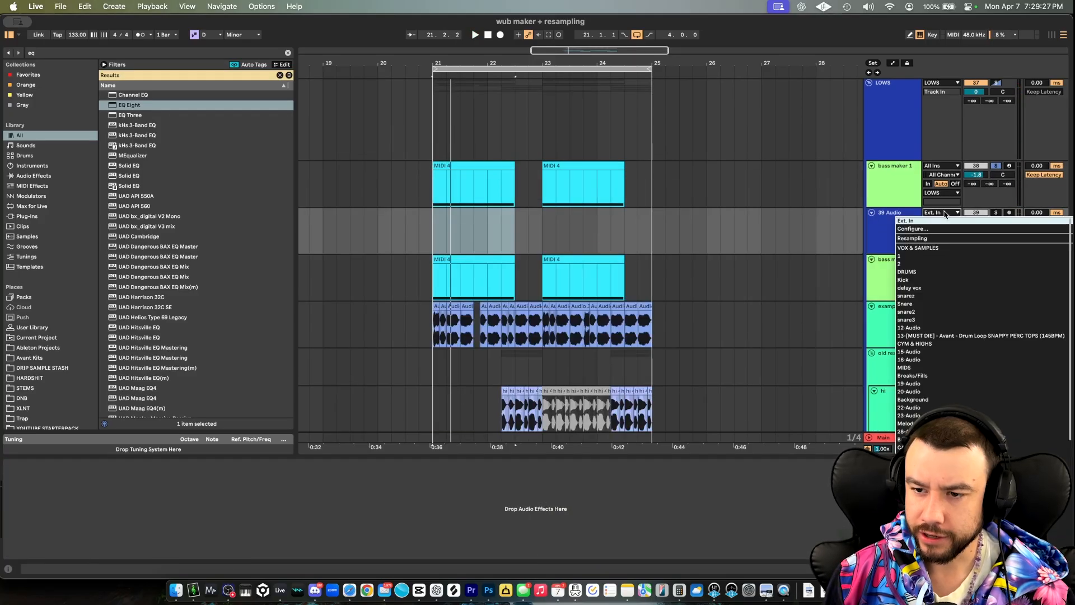
pyautogui.click(927, 239)
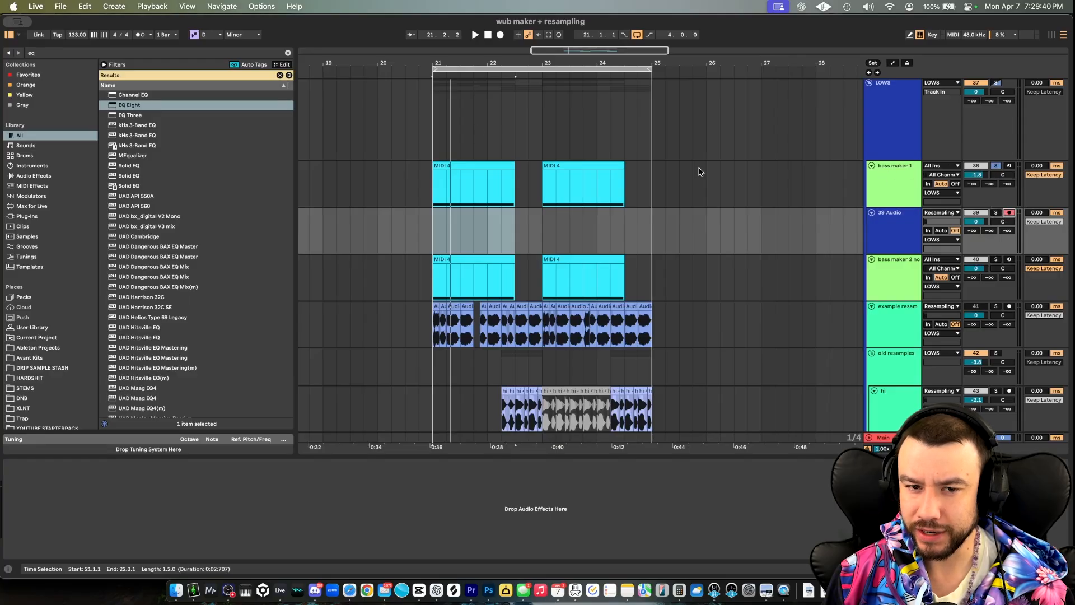
# Step: Check the note in bass maker 1's first MIDI clip and play the clip from bar 21
pyautogui.doubleClick(477, 164)
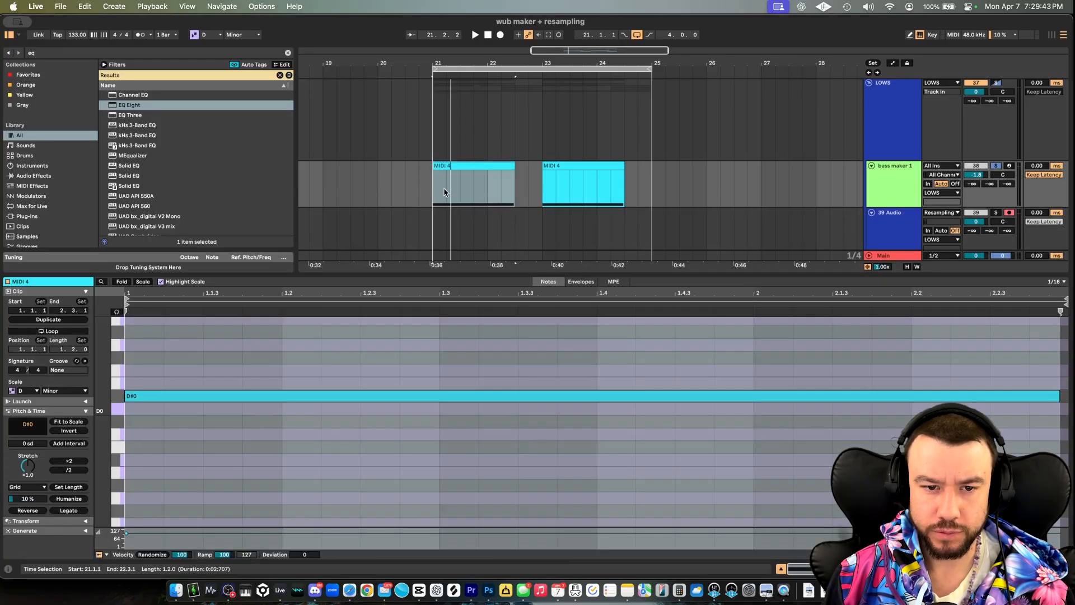
pyautogui.press('super+alt+l')
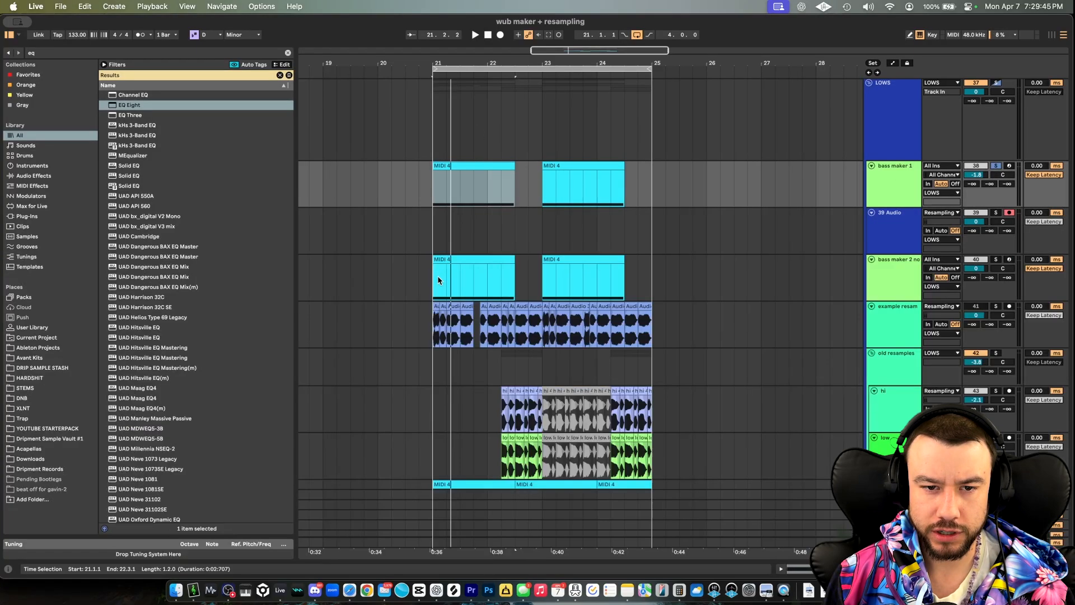
pyautogui.click(456, 164)
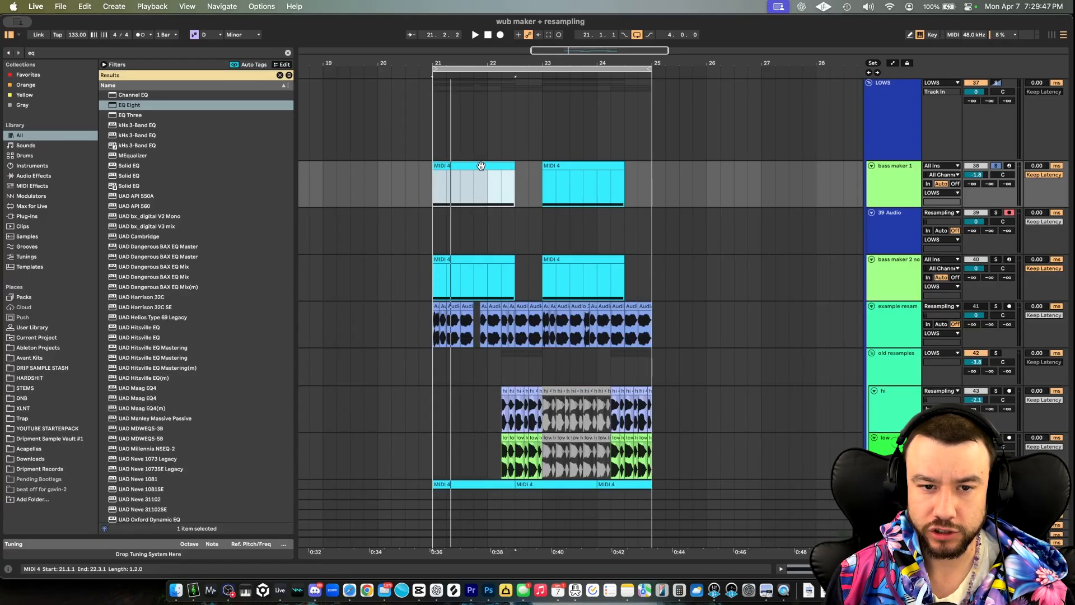
pyautogui.press('space')
pyautogui.press('space')
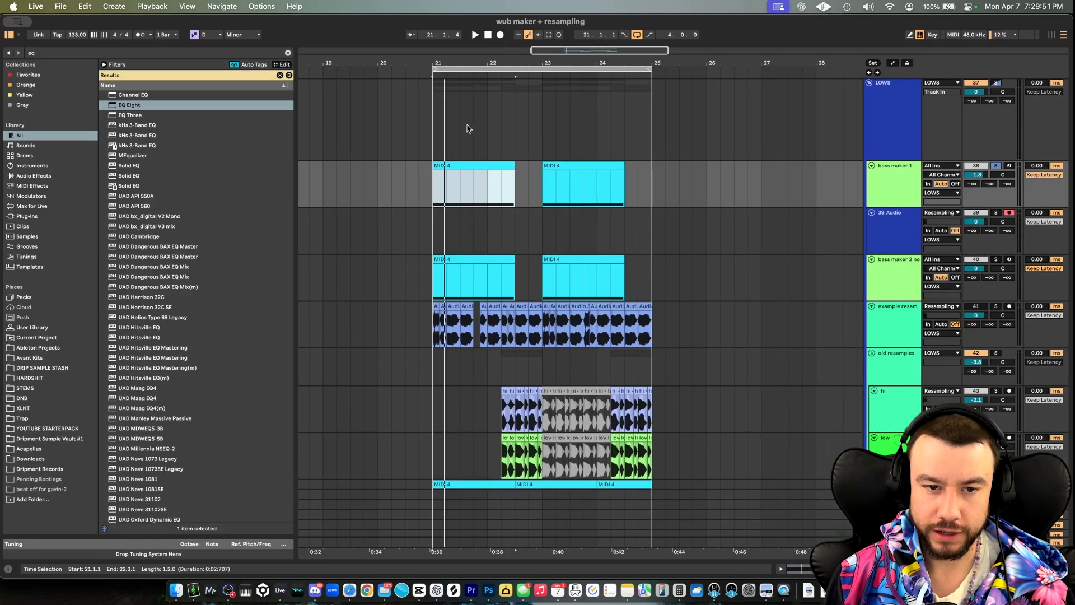
pyautogui.press('space')
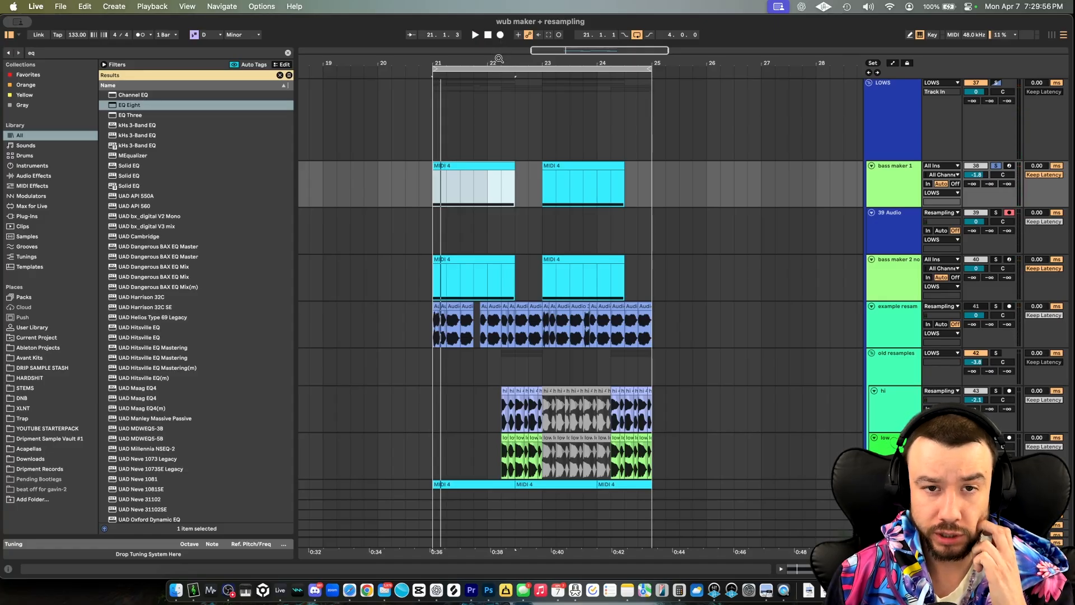
# Step: Record bass maker 1's first clip onto the new resampling track, and solo that track
pyautogui.click(500, 34)
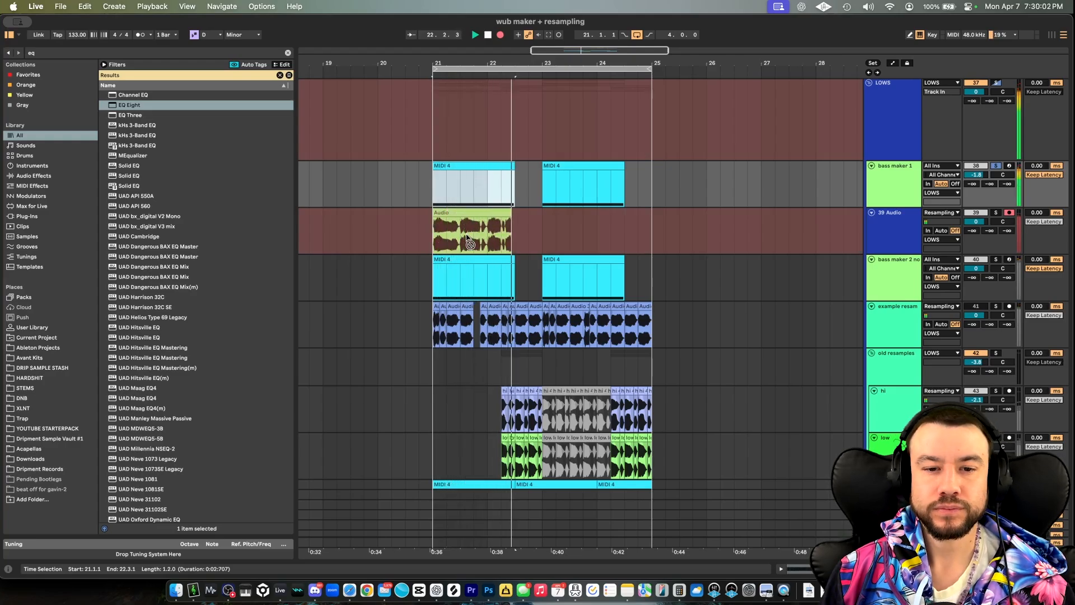
pyautogui.press('space')
pyautogui.scroll(5, 465, 237)
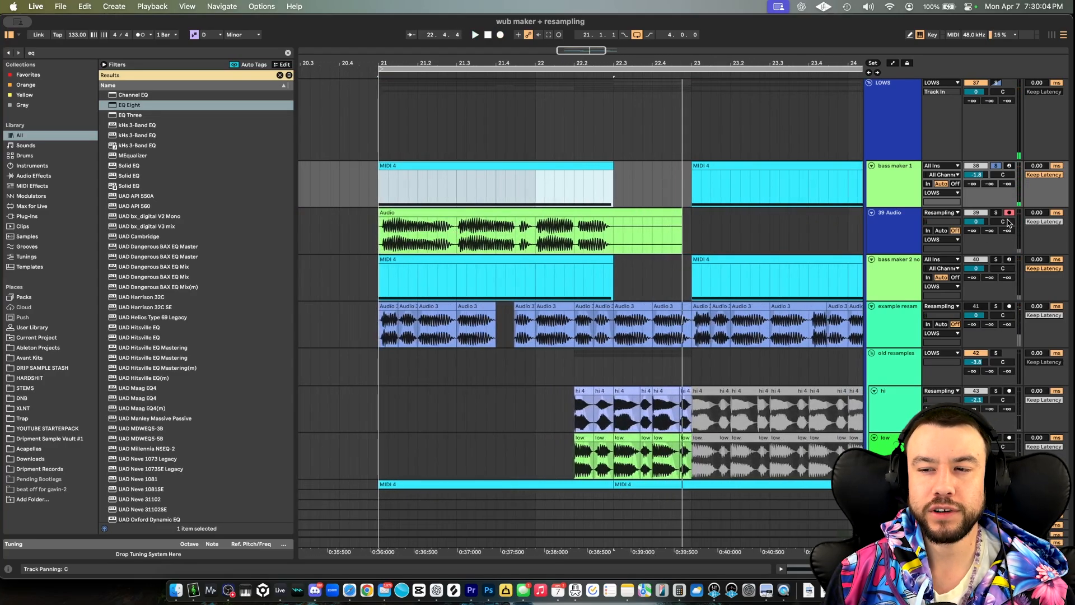
pyautogui.click(994, 211)
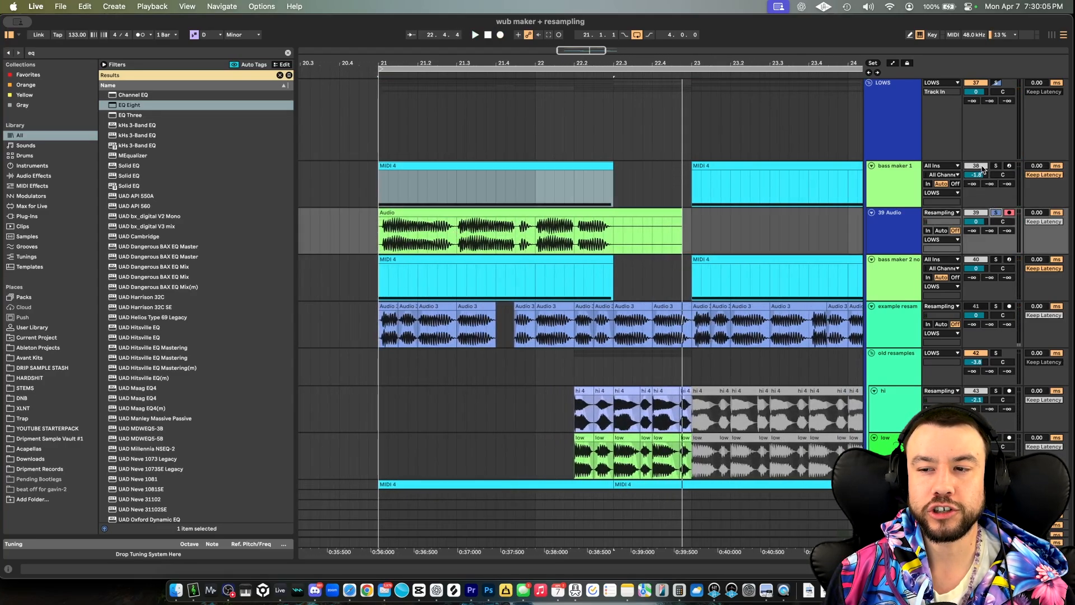
# Step: Play back the recorded resample on the new audio track from bar 21
pyautogui.press('space')
pyautogui.scroll(-5, 476, 246)
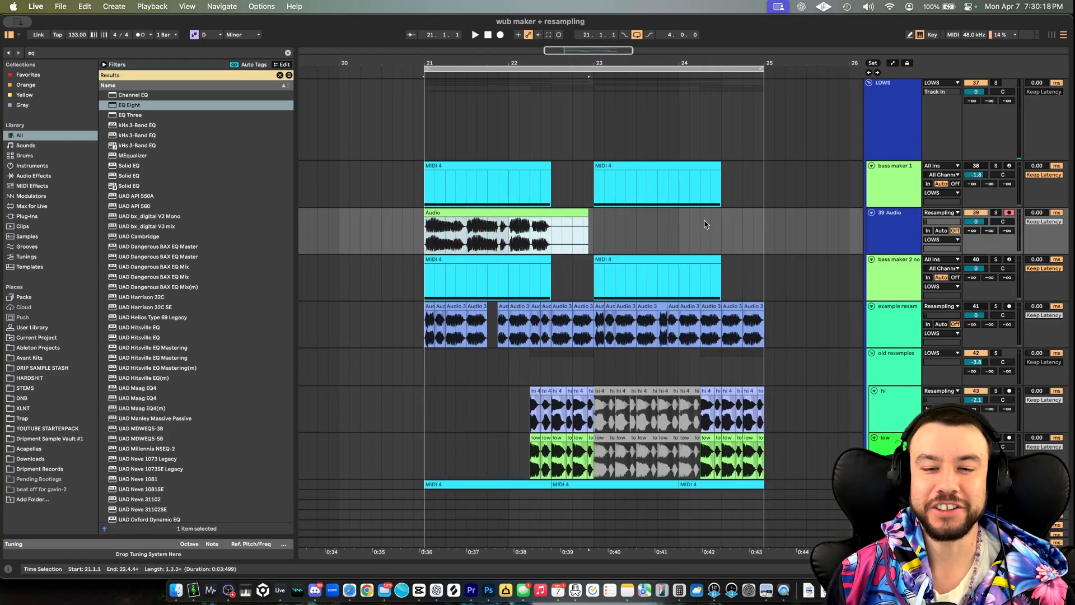
pyautogui.press('space')
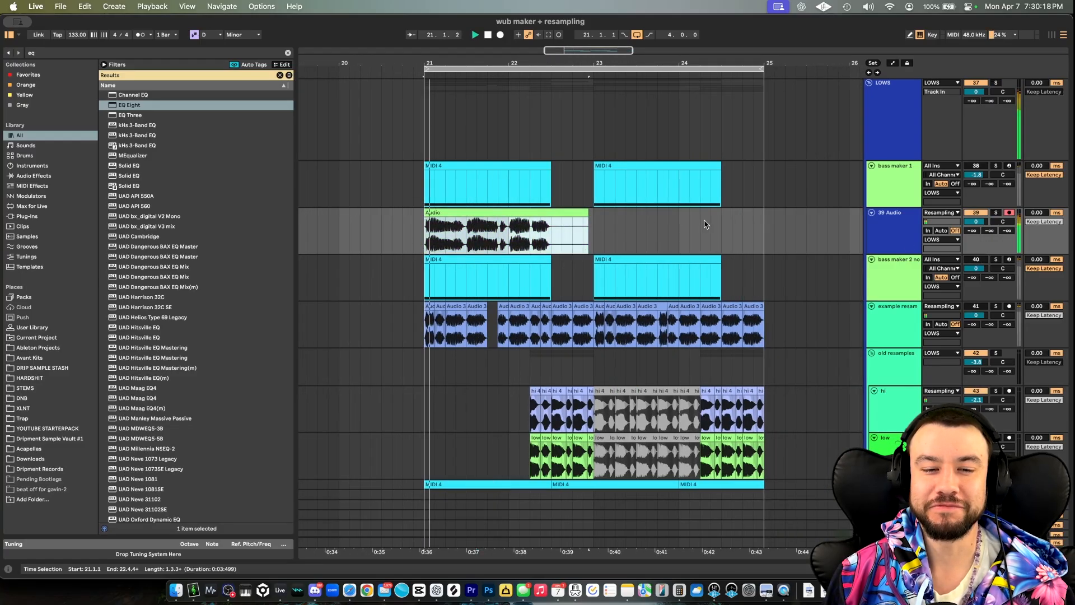
pyautogui.scroll(3, 365, 252)
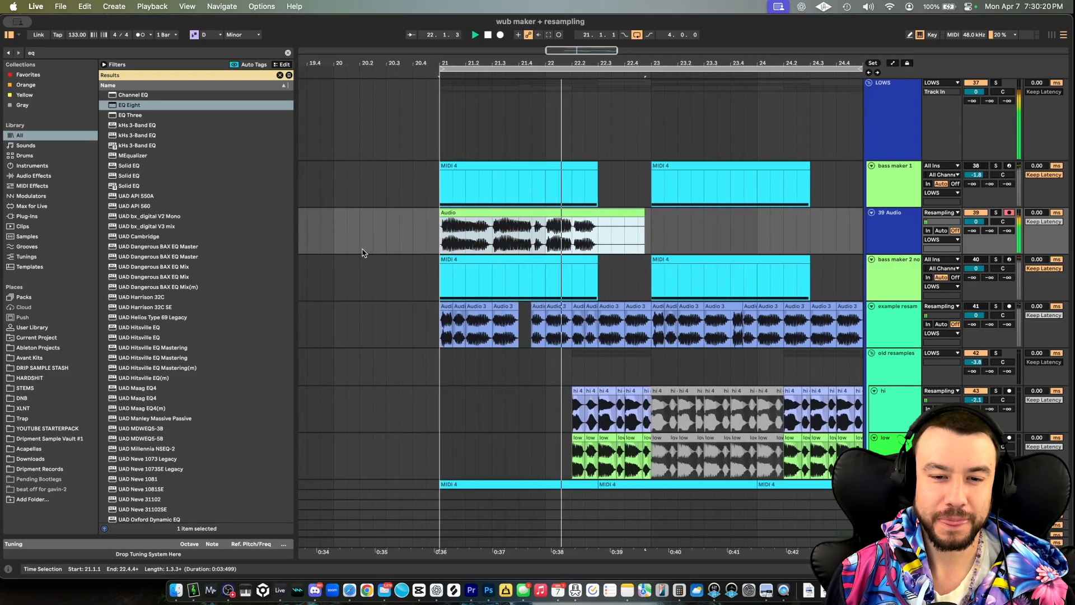
pyautogui.hscroll(1, 366, 252)
pyautogui.scroll(-3, 365, 252)
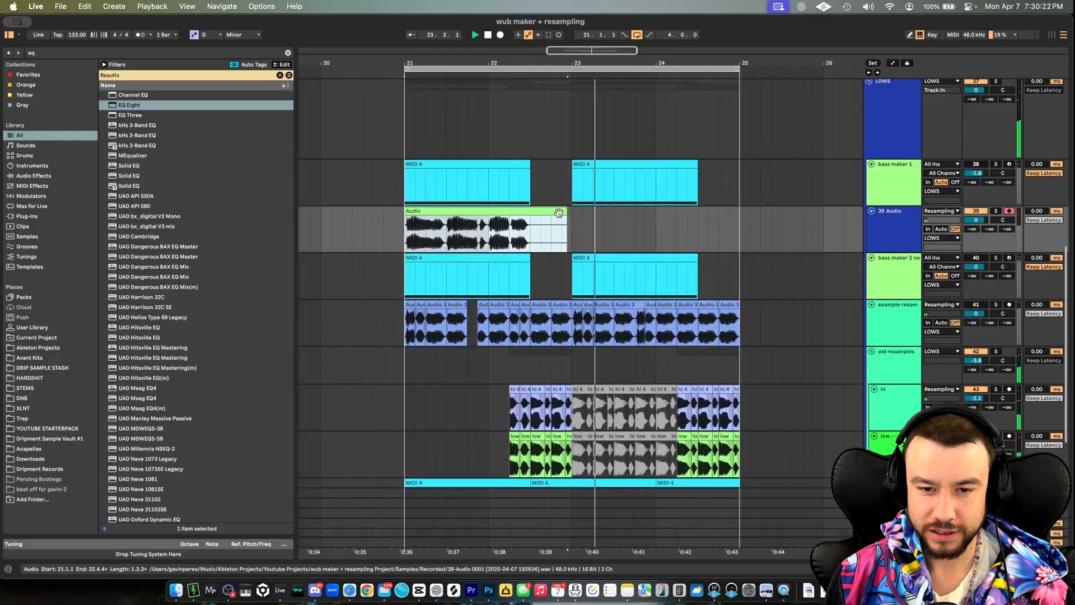
pyautogui.press('space')
# Step: Duplicate the recorded resample clip on its track, placing the copy at bar 23
pyautogui.click(445, 232)
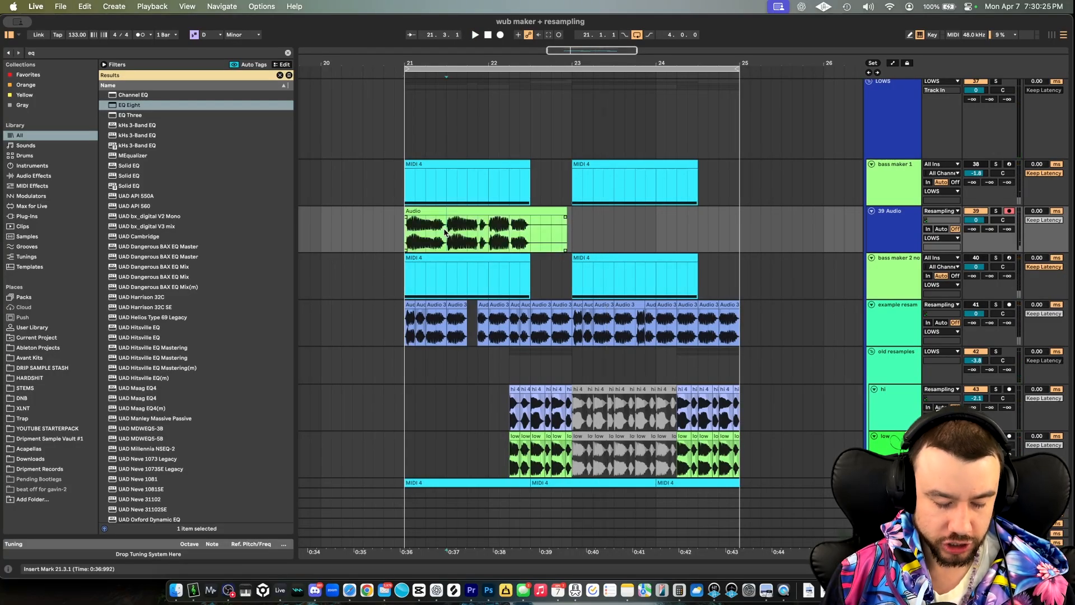
pyautogui.scroll(3, 445, 232)
pyautogui.click(434, 210)
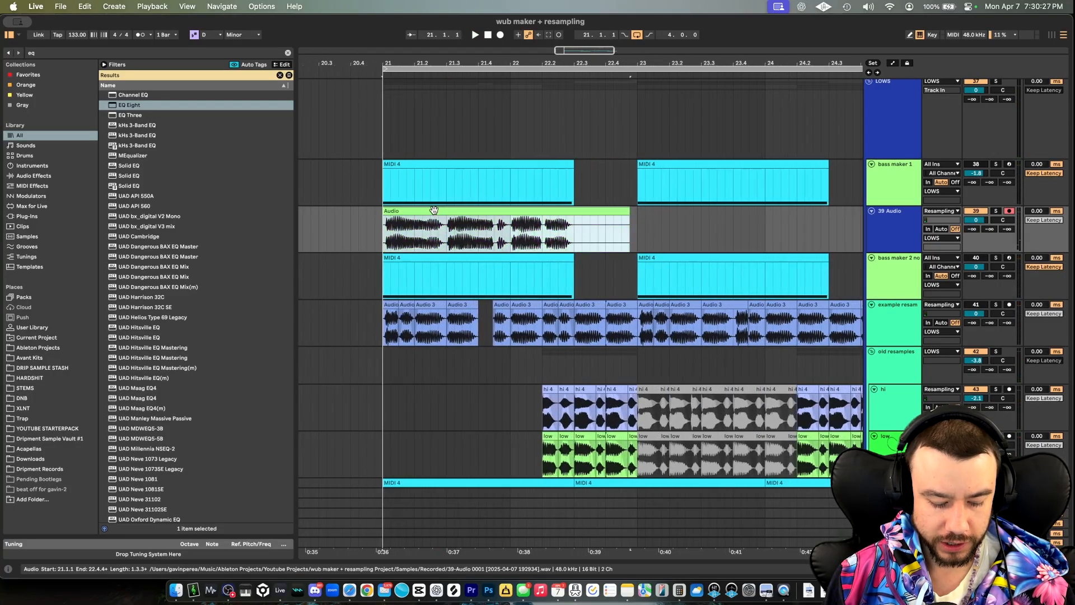
pyautogui.press('super+d')
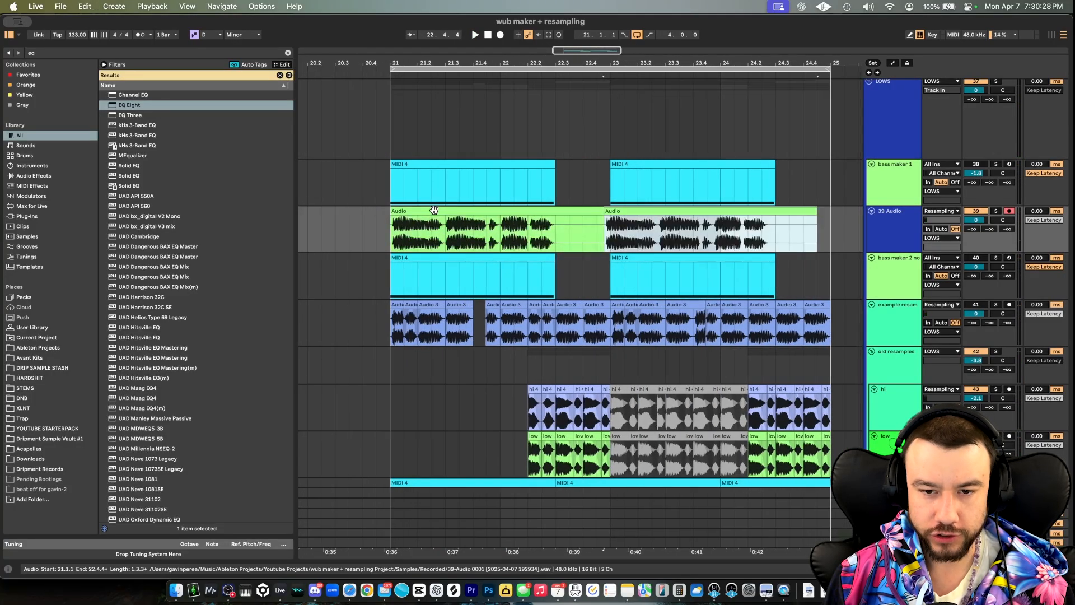
pyautogui.hscroll(3, 644, 221)
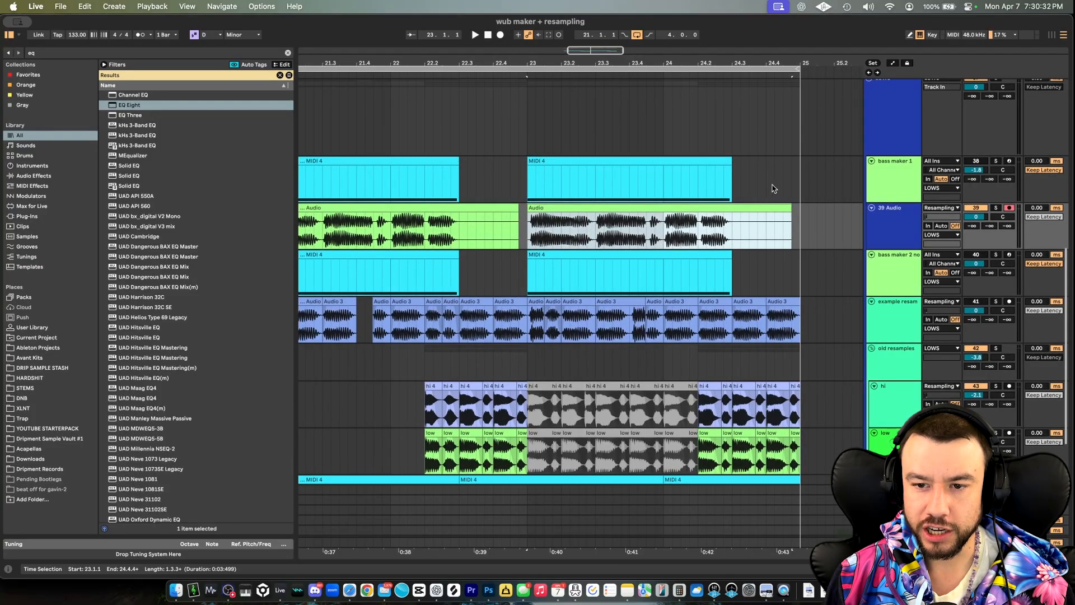
# Step: Trim the copy at bar 23 to a two-beat chop, duplicate it, and audition the chops from bar 23
pyautogui.moveTo(787, 209); pyautogui.dragTo(598, 209)
pyautogui.press('super+d')
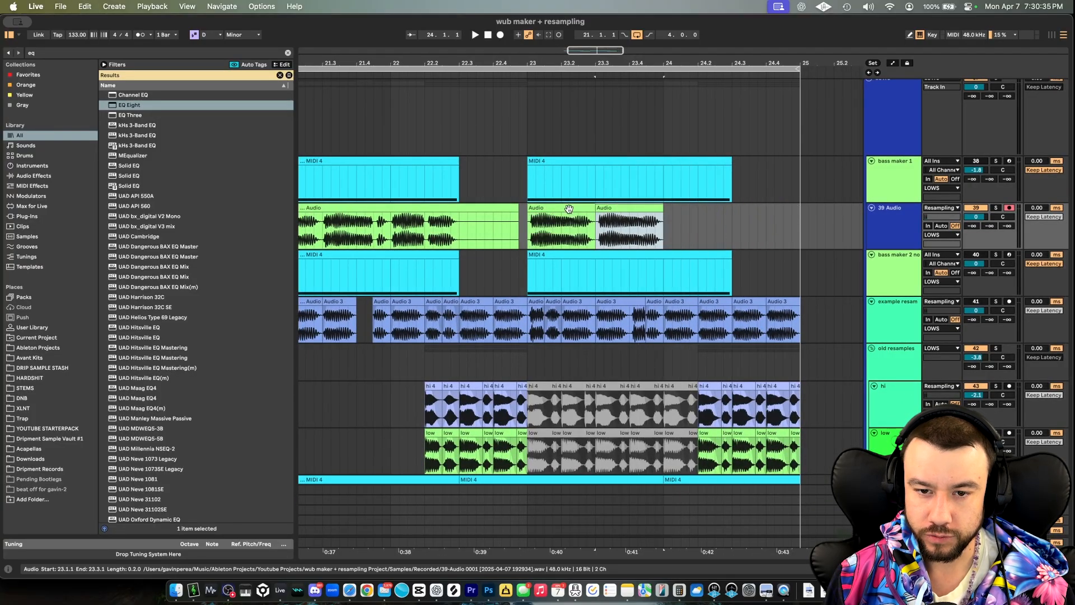
pyautogui.scroll(3, 637, 229)
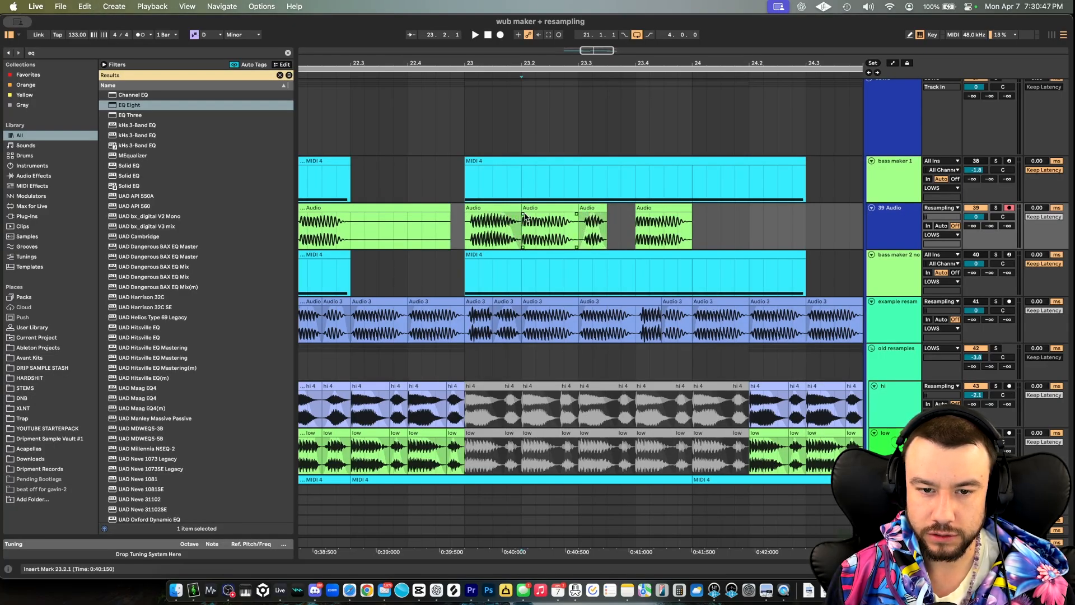
pyautogui.click(499, 207)
pyautogui.press('space')
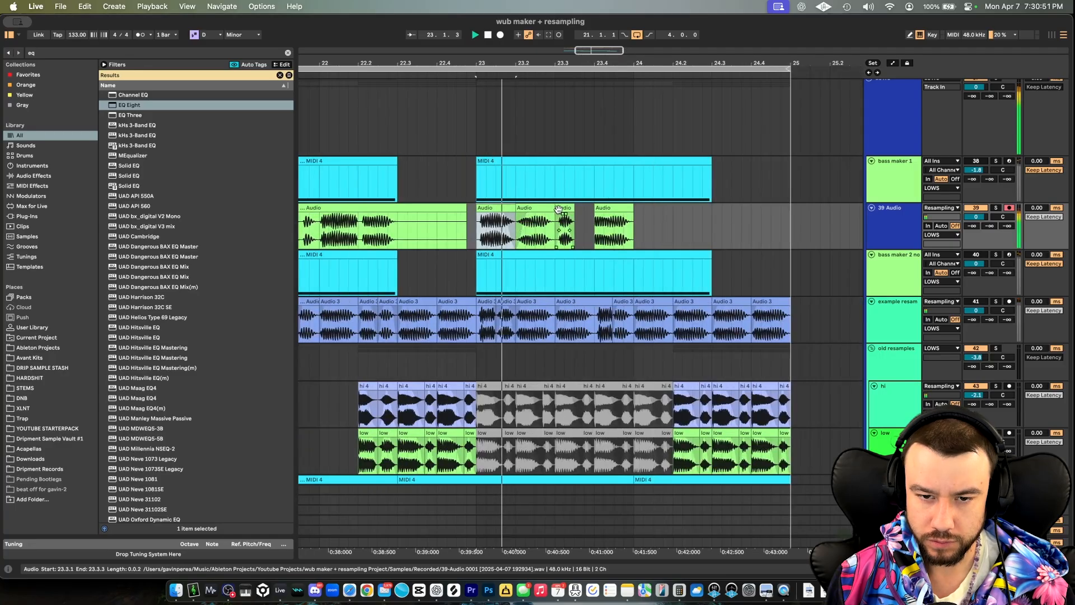
# Step: Duplicate the half-beat chop at 23.3 repeatedly until the row reaches 24.3, and delete the surplus copy beyond it
pyautogui.click(561, 207)
pyautogui.press('super+d')
pyautogui.press('super+d')
pyautogui.press('super+d')
pyautogui.press('super+d')
pyautogui.press('super+d')
pyautogui.press('super+d')
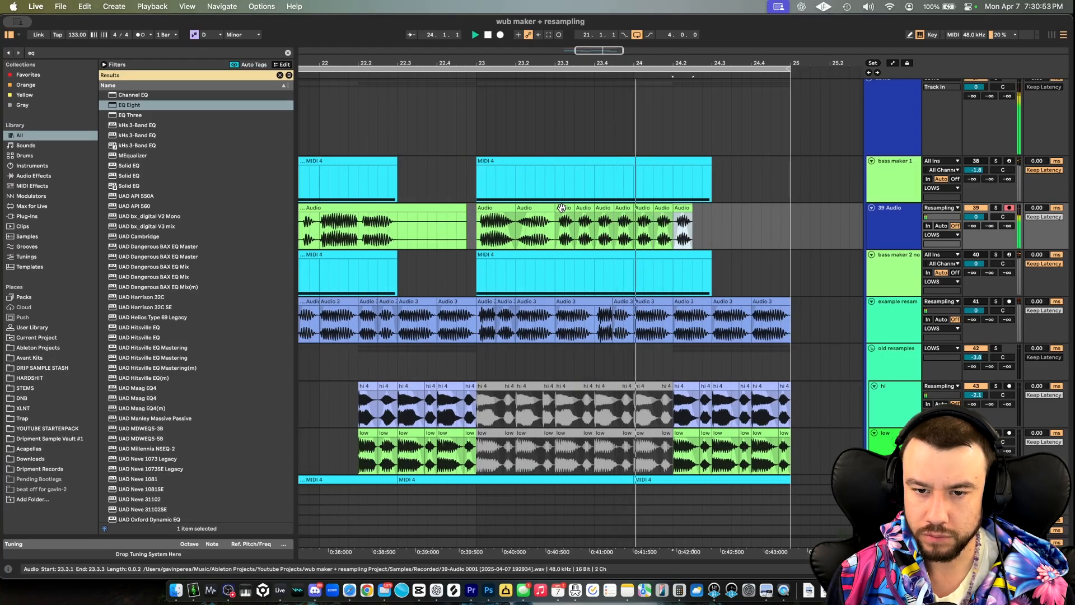
pyautogui.press('super+d')
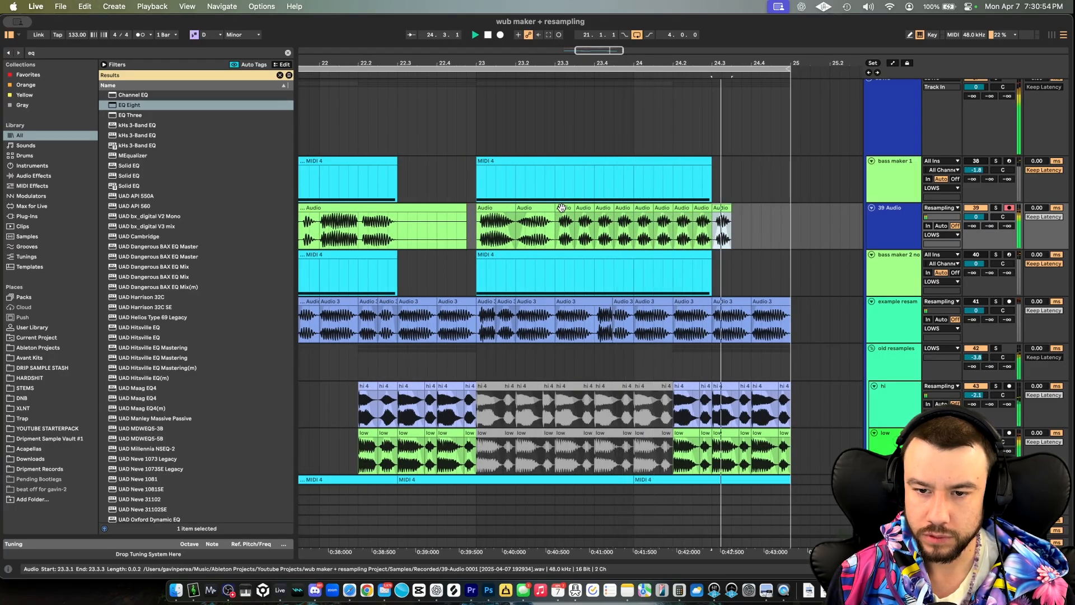
pyautogui.click(725, 211)
pyautogui.scroll(3, 565, 229)
pyautogui.hscroll(-2, 572, 233)
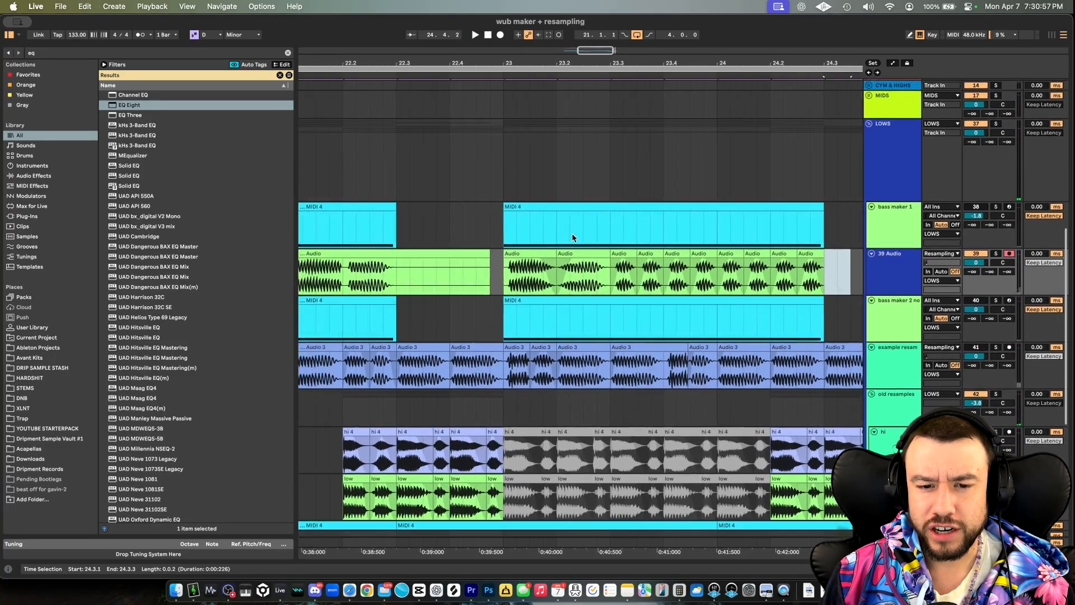
# Step: Shorten the first chop at bar 23, move the second chop directly against its end, and play the pattern
pyautogui.scroll(3, 556, 249)
pyautogui.moveTo(551, 250); pyautogui.dragTo(526, 252)
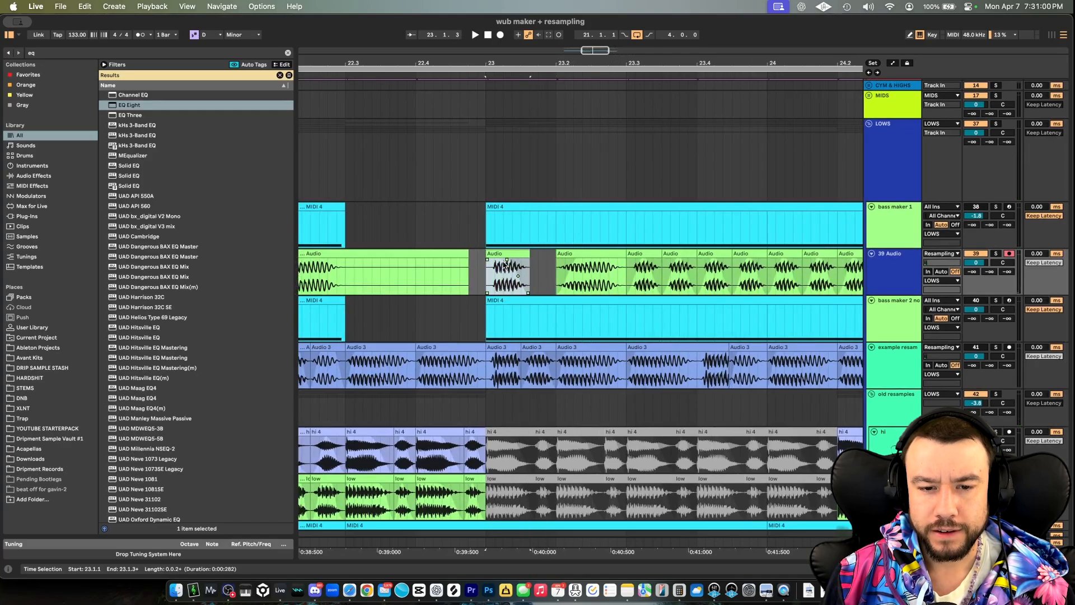
pyautogui.moveTo(605, 253); pyautogui.dragTo(562, 254)
pyautogui.moveTo(562, 254); pyautogui.dragTo(589, 254)
pyautogui.click(509, 253)
pyautogui.press('space')
pyautogui.hscroll(1, 630, 254)
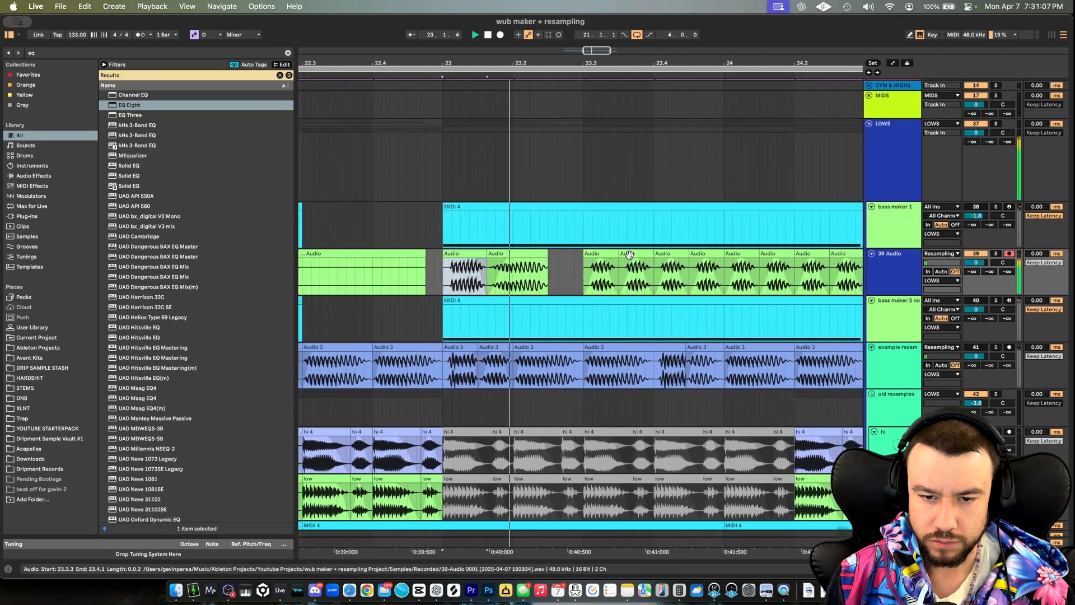
pyautogui.scroll(-5, 629, 255)
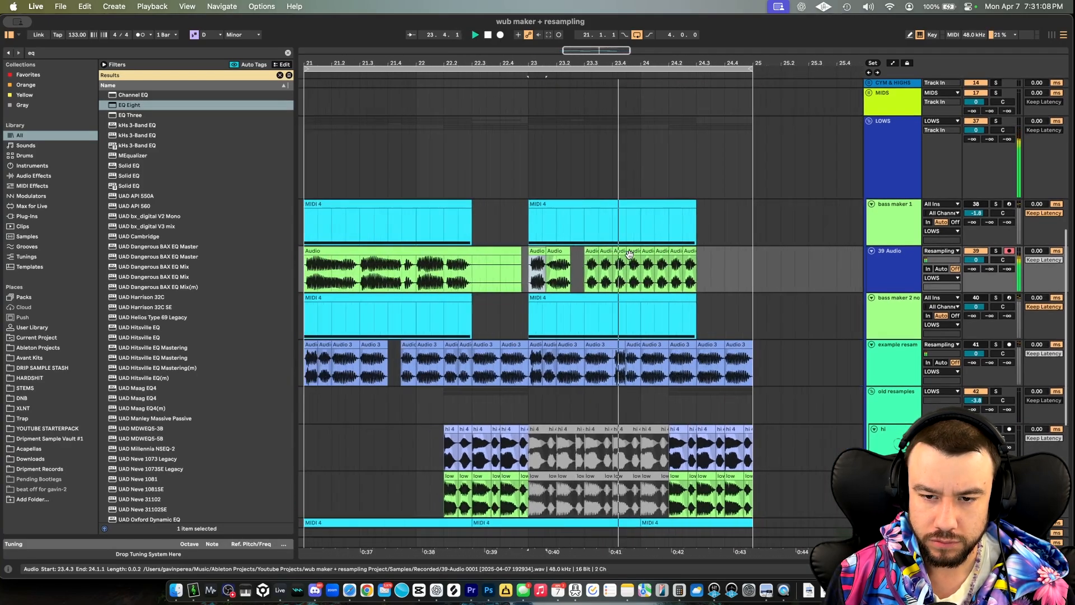
# Step: Replace the last half-beat chops with a one-beat chop at 24.2, and play the loop
pyautogui.click(643, 250)
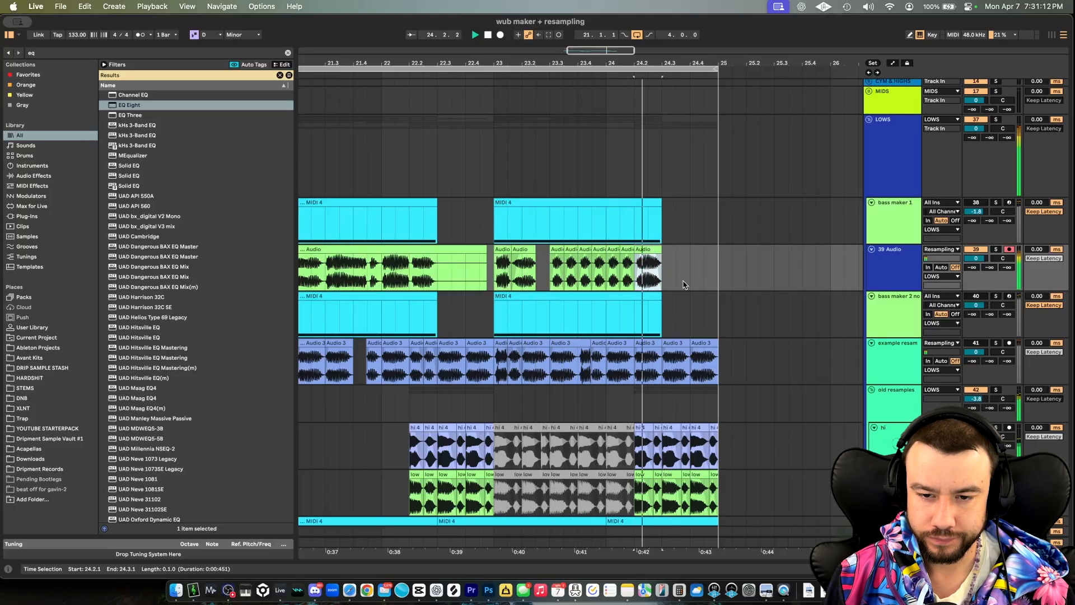
pyautogui.click(648, 248)
pyautogui.scroll(-4, 647, 247)
pyautogui.scroll(3, 582, 268)
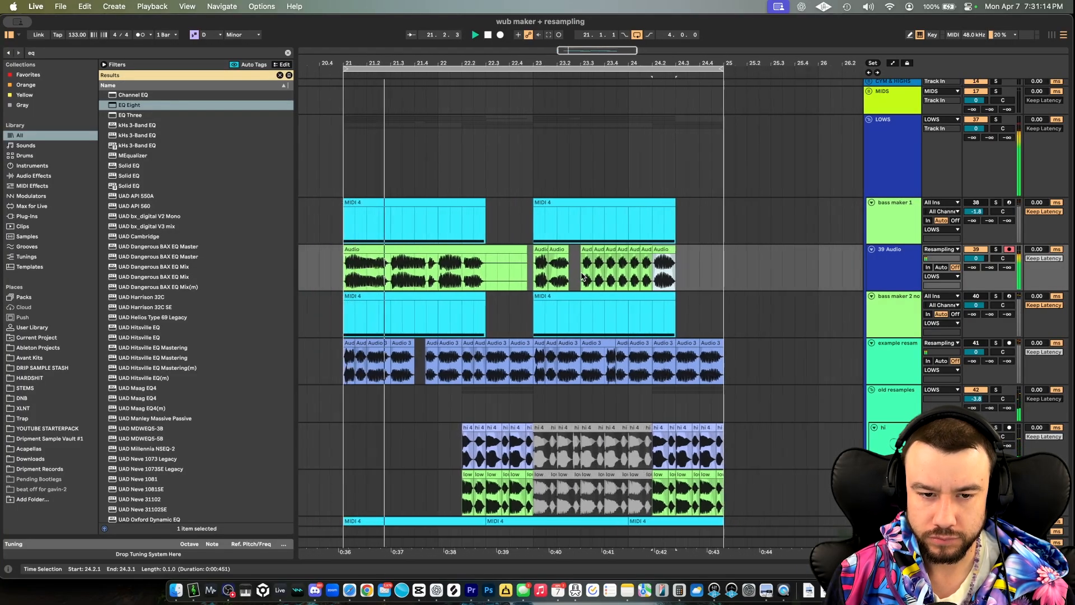
pyautogui.hscroll(-2, 580, 271)
pyautogui.scroll(-4, 580, 271)
pyautogui.scroll(4, 636, 280)
pyautogui.press('space')
pyautogui.hscroll(3, 636, 280)
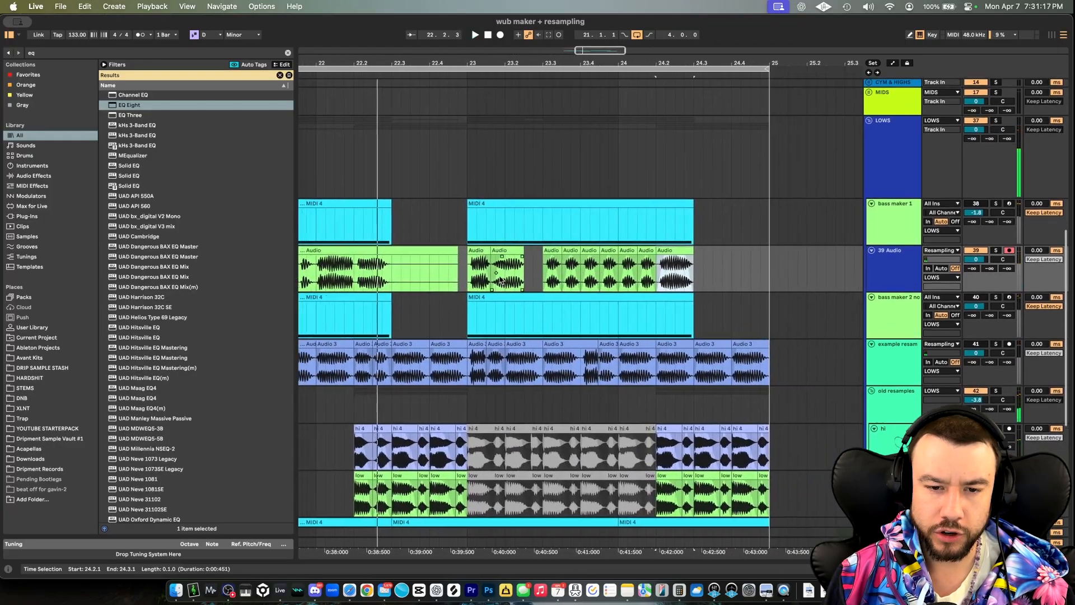
# Step: Add a fade-in to the first chop at bar 23
pyautogui.moveTo(446, 268); pyautogui.dragTo(670, 268)
pyautogui.hscroll(-1, 491, 271)
pyautogui.click(478, 257)
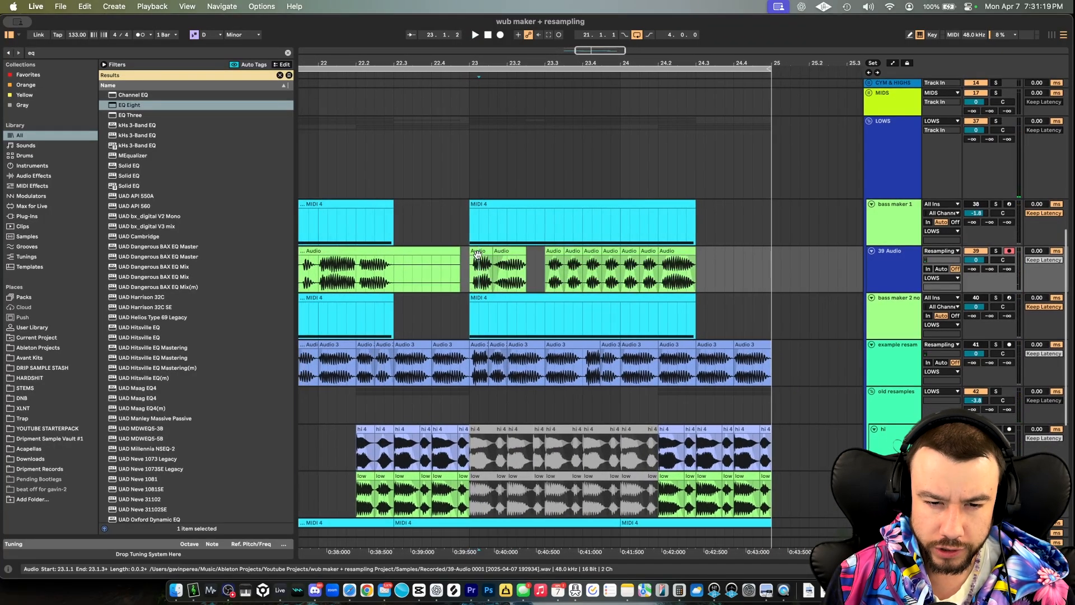
pyautogui.scroll(4, 471, 255)
pyautogui.moveTo(472, 258); pyautogui.dragTo(502, 256)
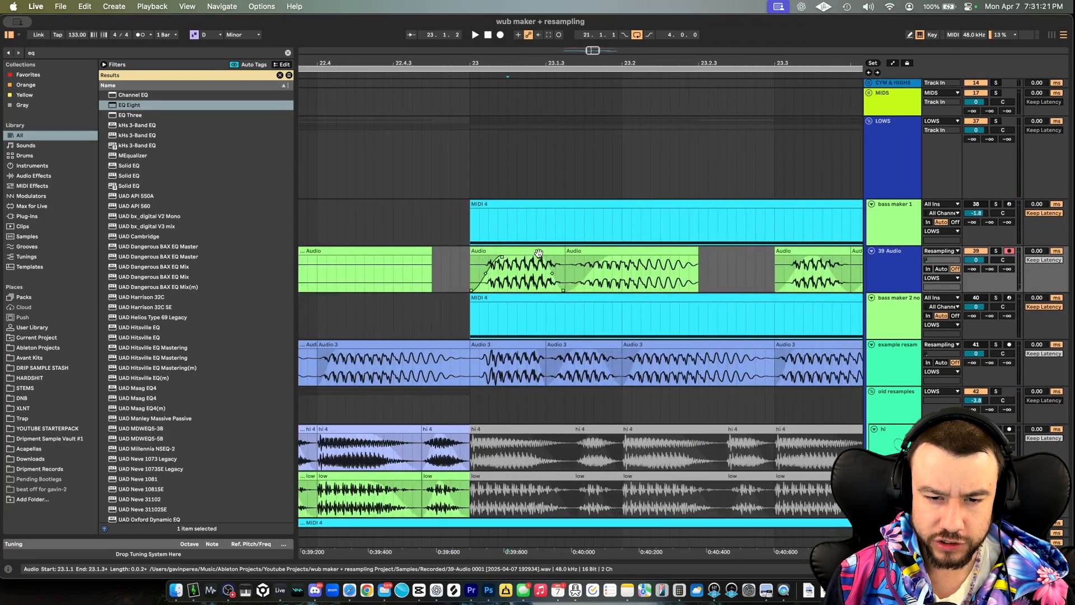
# Step: Open the sample settings of the first chop at bar 23 and play it
pyautogui.doubleClick(498, 250)
pyautogui.hscroll(3, 591, 242)
pyautogui.scroll(-1, 592, 242)
pyautogui.scroll(-4, 591, 242)
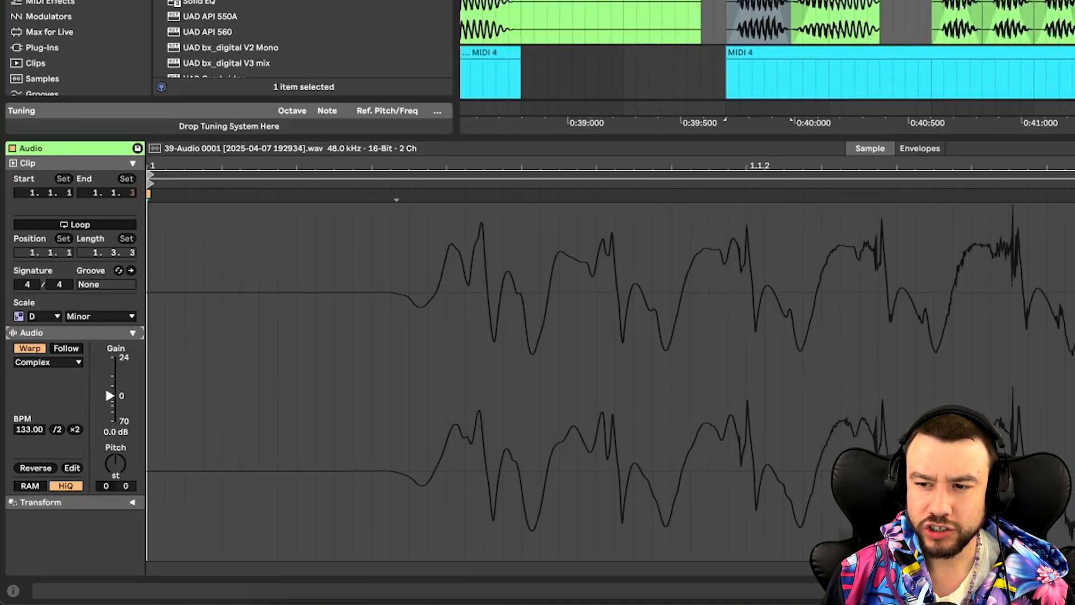
pyautogui.press('space')
pyautogui.press('space')
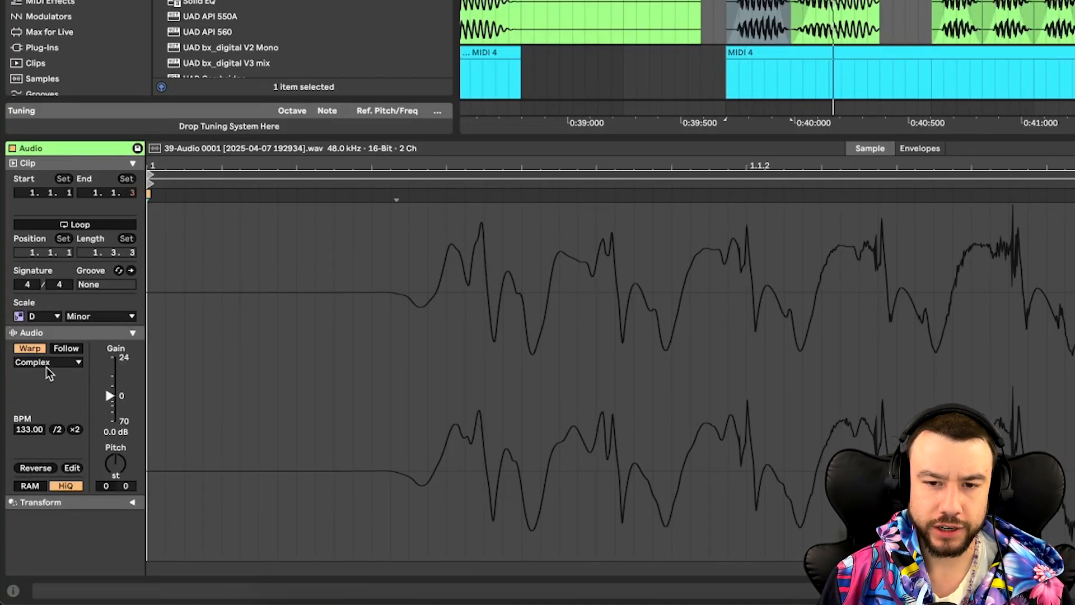
# Step: Transpose the first chop up 6 semitones and audition it
pyautogui.press('space')
pyautogui.moveTo(115, 464)
pyautogui.mouseDown()
pyautogui.moveTo(115, 492)
pyautogui.moveTo(116, 448)
pyautogui.mouseUp()
pyautogui.press('space')
pyautogui.press('space')
pyautogui.press('space')
pyautogui.press('space')
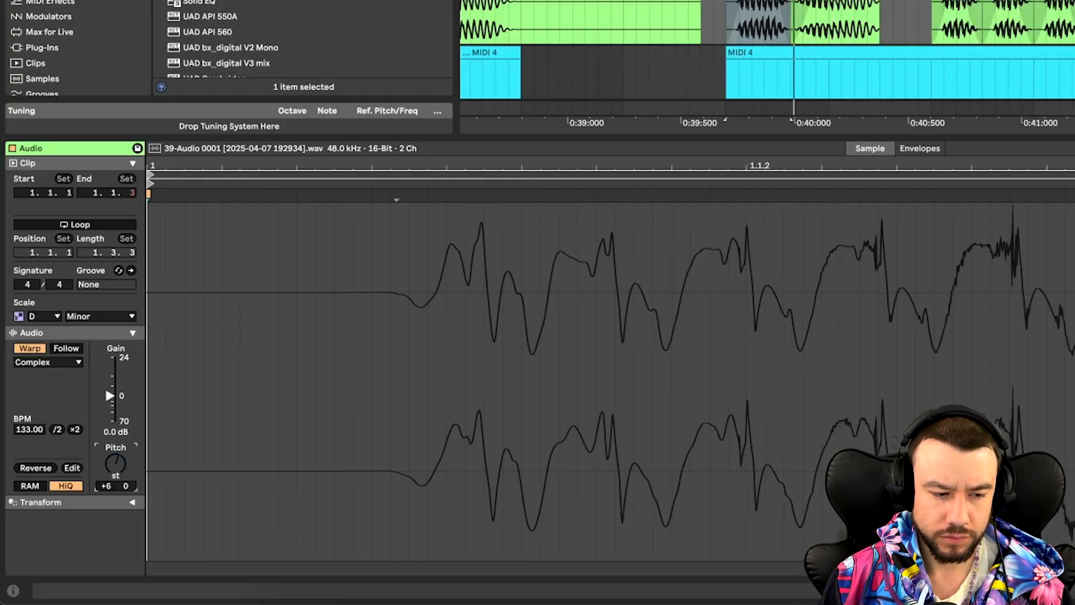
# Step: Try the Texture warp mode on the first chop at -2 semitones, and set the warp mode back to Complex
pyautogui.click(47, 363)
pyautogui.click(46, 400)
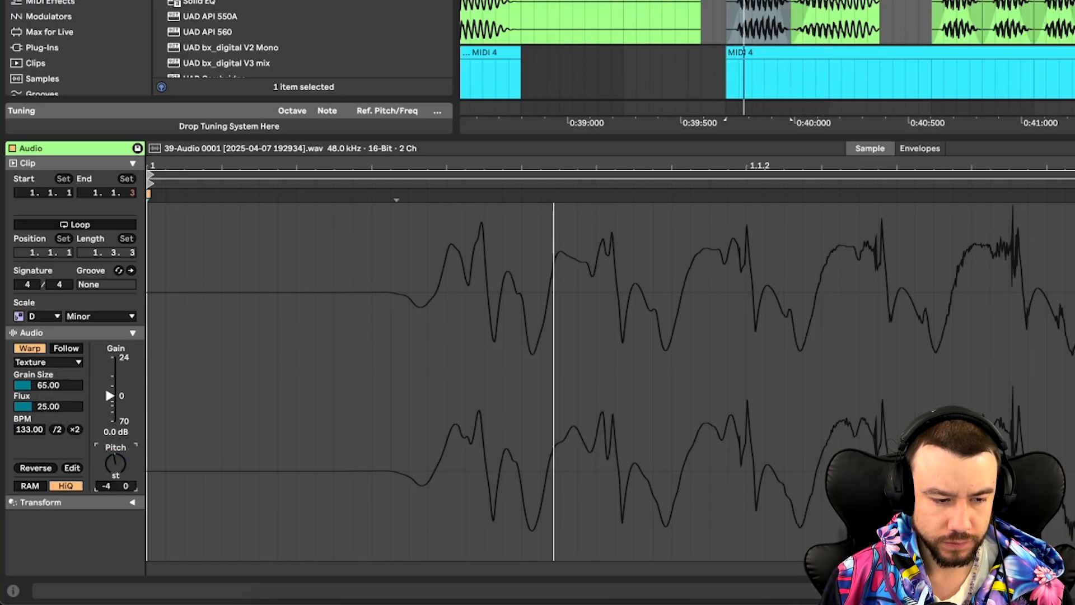
pyautogui.moveTo(115, 464); pyautogui.dragTo(116, 462)
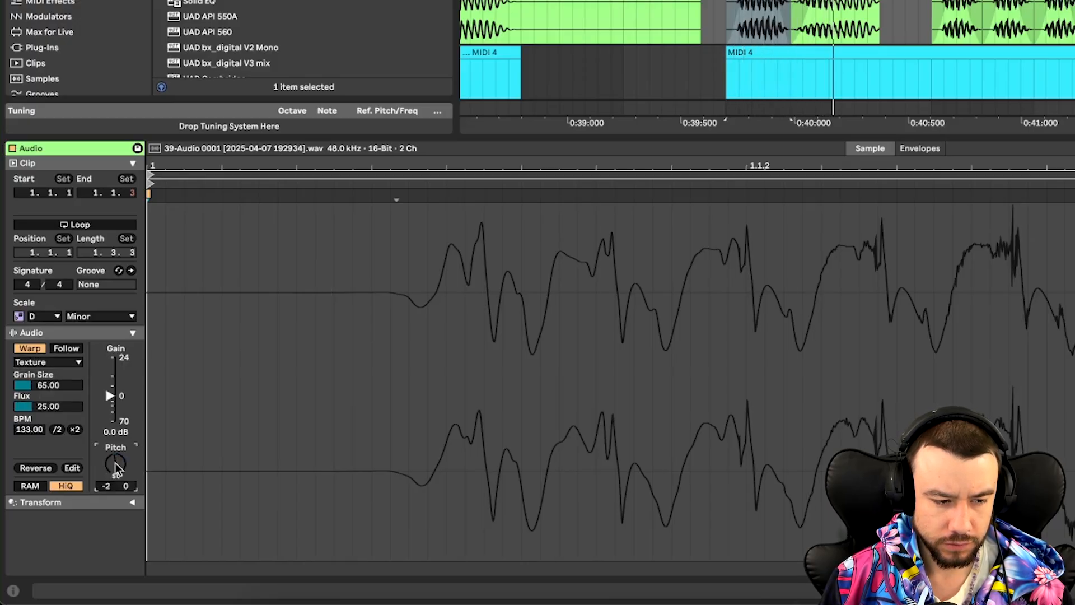
pyautogui.click(53, 364)
pyautogui.click(59, 425)
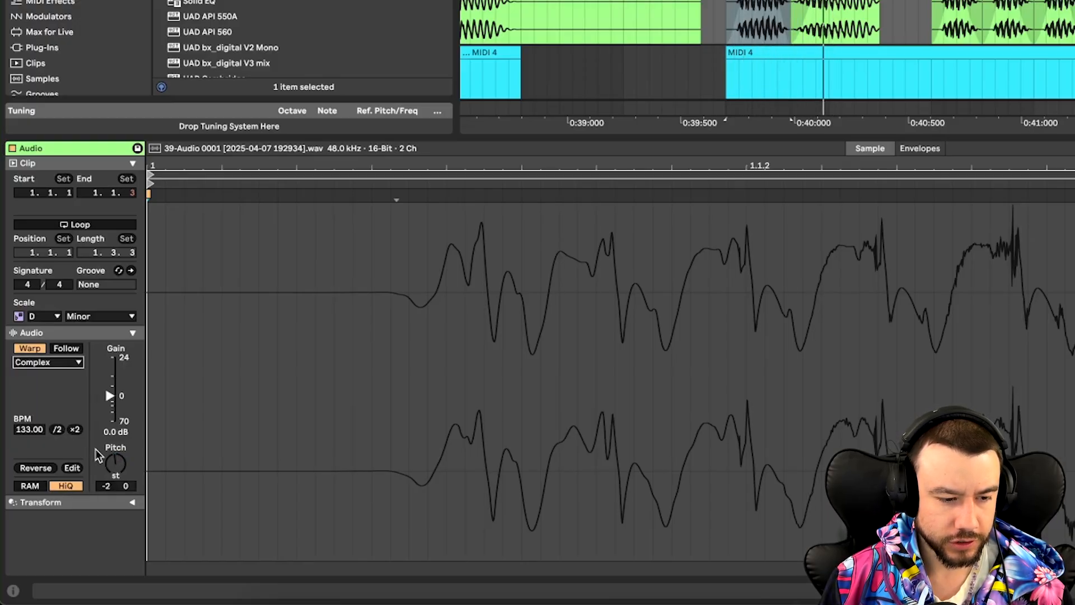
# Step: Reset the first chop's pitch to 0 and set its clip tempo to 66.50 BPM
pyautogui.click(74, 429)
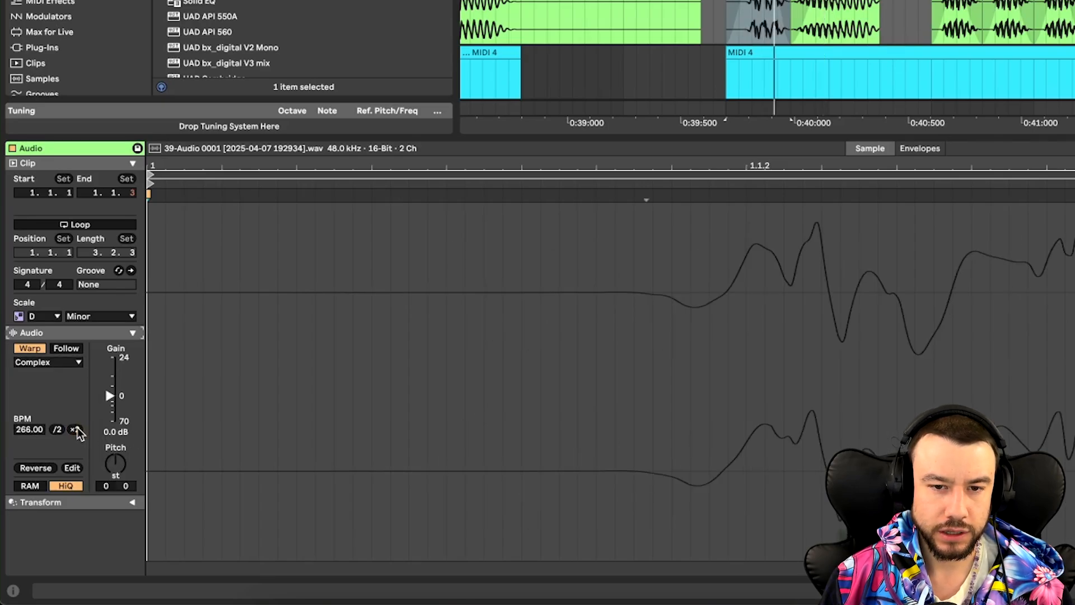
pyautogui.click(57, 429)
pyautogui.click(57, 429)
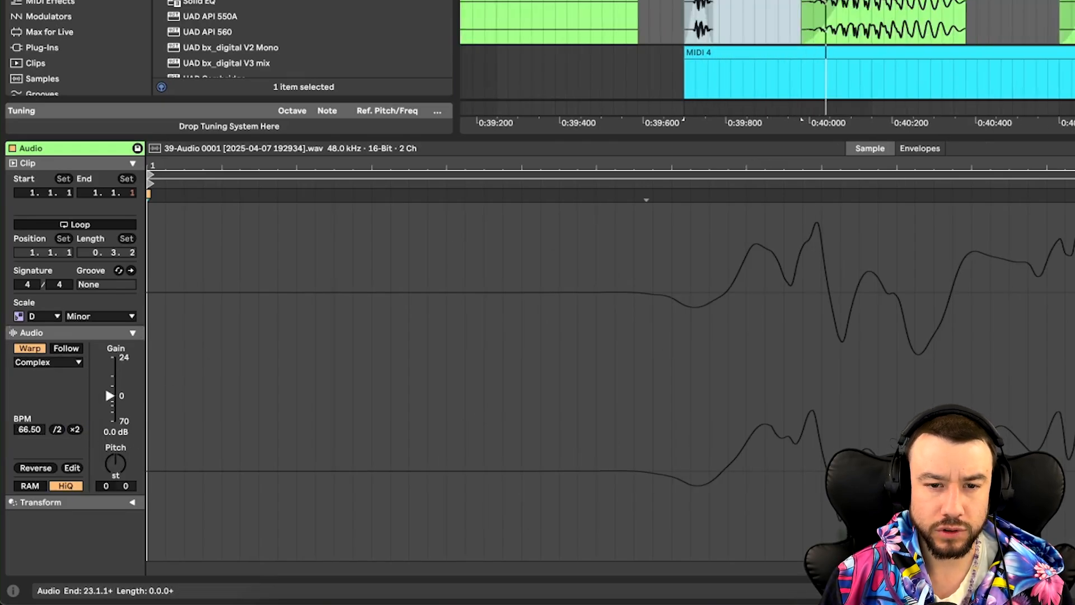
# Step: Trim the sped-up first chop to about 0.1 seconds and duplicate it twice to fill the space before the next chop
pyautogui.moveTo(805, 1); pyautogui.dragTo(726, 1)
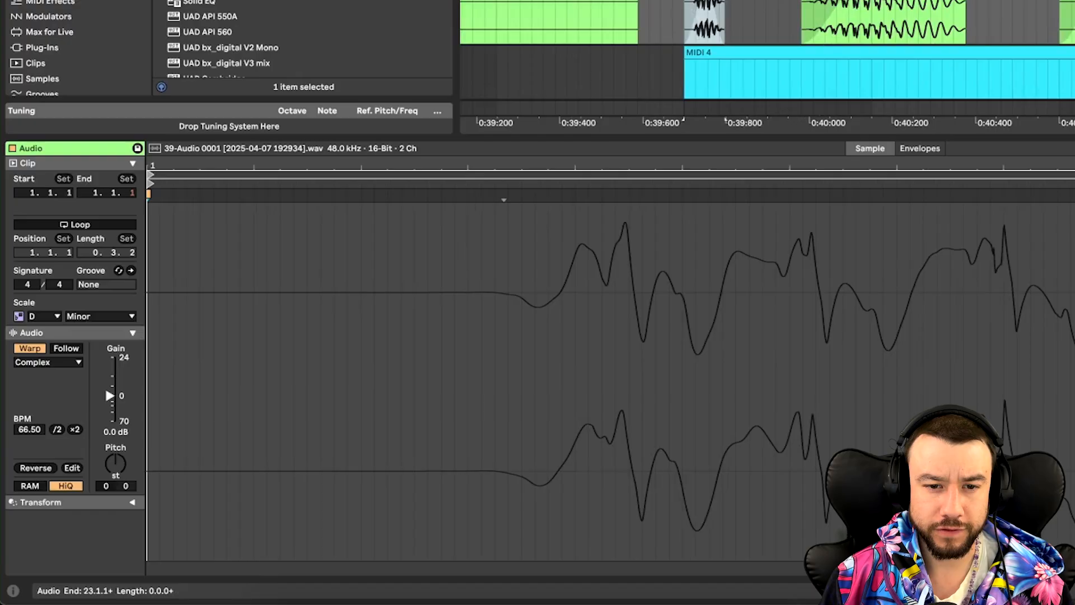
pyautogui.hotkey('ctrl', 'd')
pyautogui.hotkey('ctrl', 'd')
pyautogui.click(707, 1)
# Step: Audition the three short chops from bar 23 running into the longer chop
pyautogui.press('space')
pyautogui.scroll(-3, 709, 1)
pyautogui.press('space')
pyautogui.press('space')
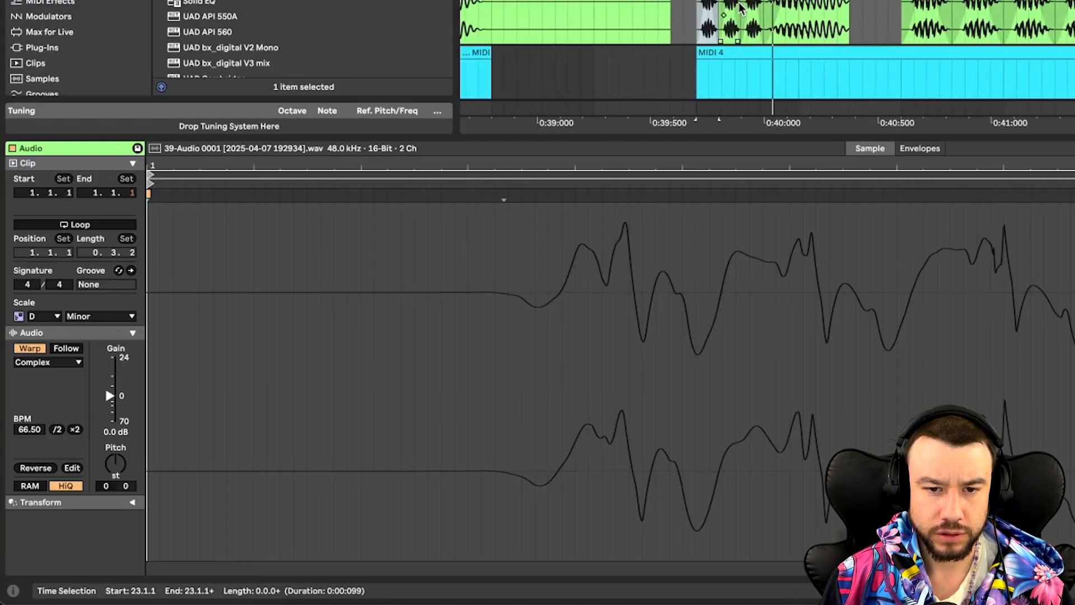
pyautogui.press('space')
pyautogui.press('space')
pyautogui.scroll(2, 741, 8)
pyautogui.scroll(2, 740, 8)
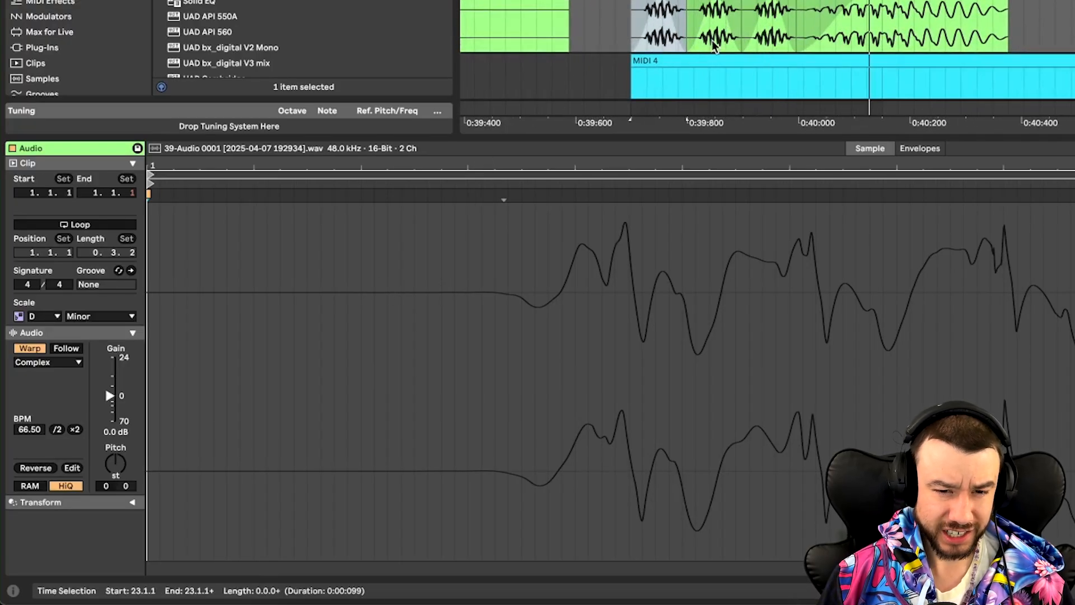
pyautogui.press('space')
pyautogui.press('space')
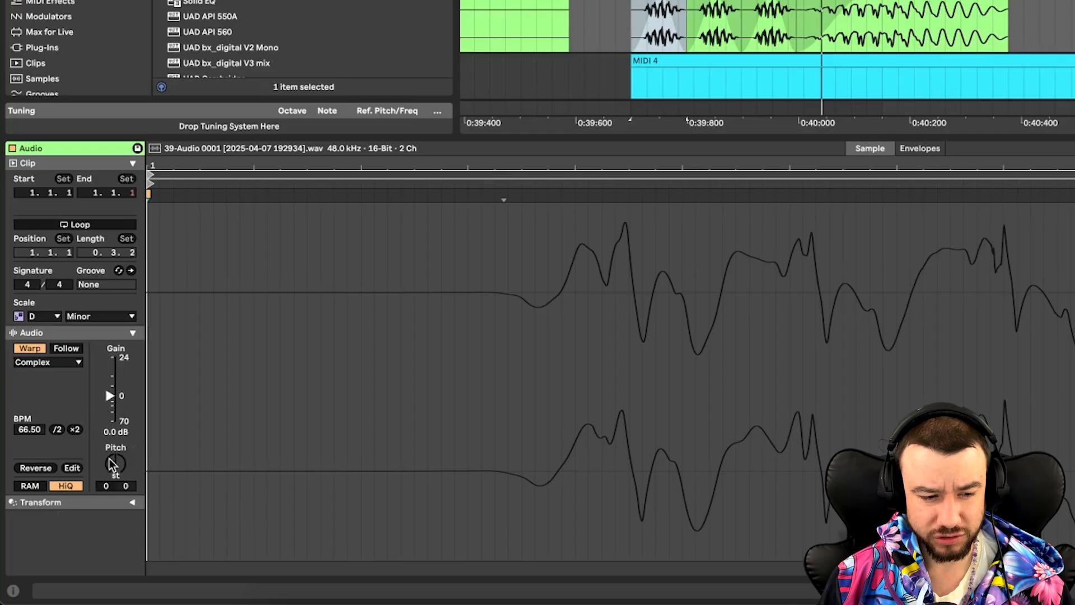
# Step: Transpose the first of the three short chops up 6 semitones and play it
pyautogui.moveTo(112, 464); pyautogui.dragTo(112, 443)
pyautogui.press('space')
pyautogui.click(648, 106)
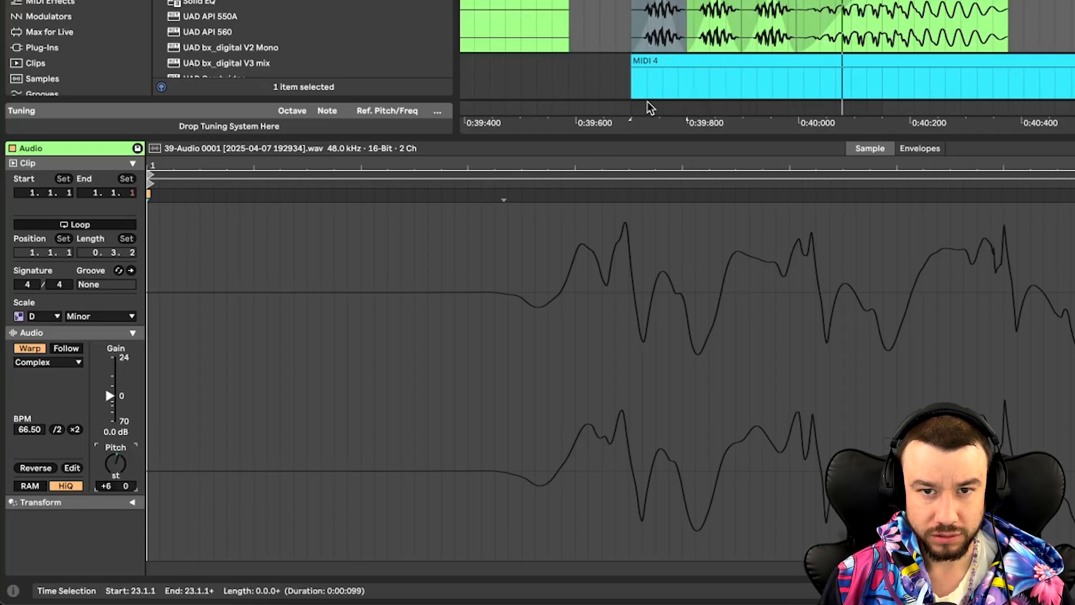
# Step: Hide the clip view, search the browser for "kompany" and load Kompany OTT onto the 39 Audio track
pyautogui.scroll(-3, 647, 105)
pyautogui.scroll(3, 650, 73)
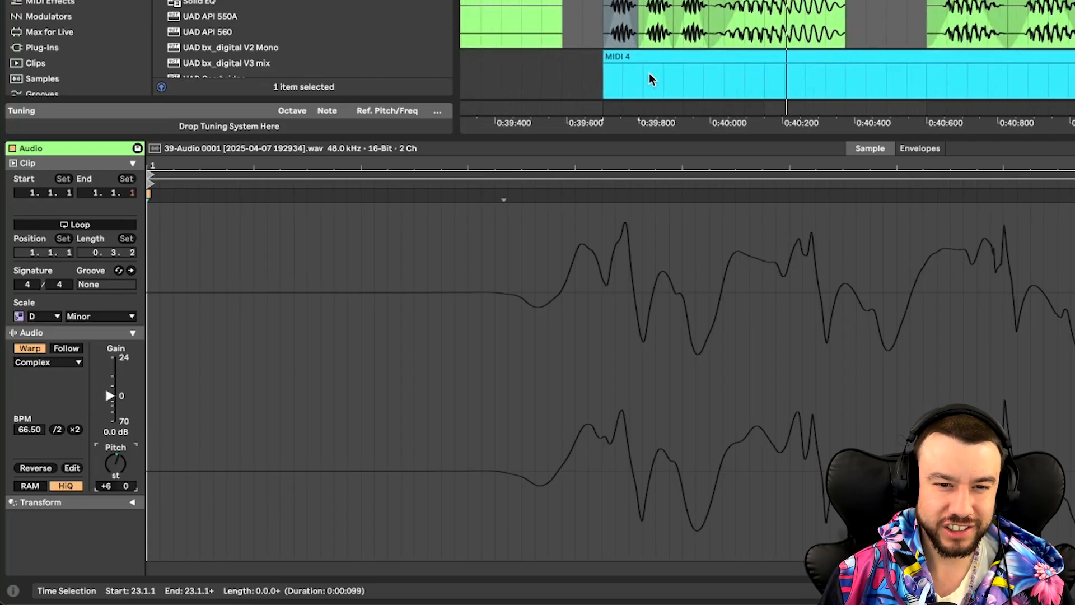
pyautogui.scroll(-1, 649, 73)
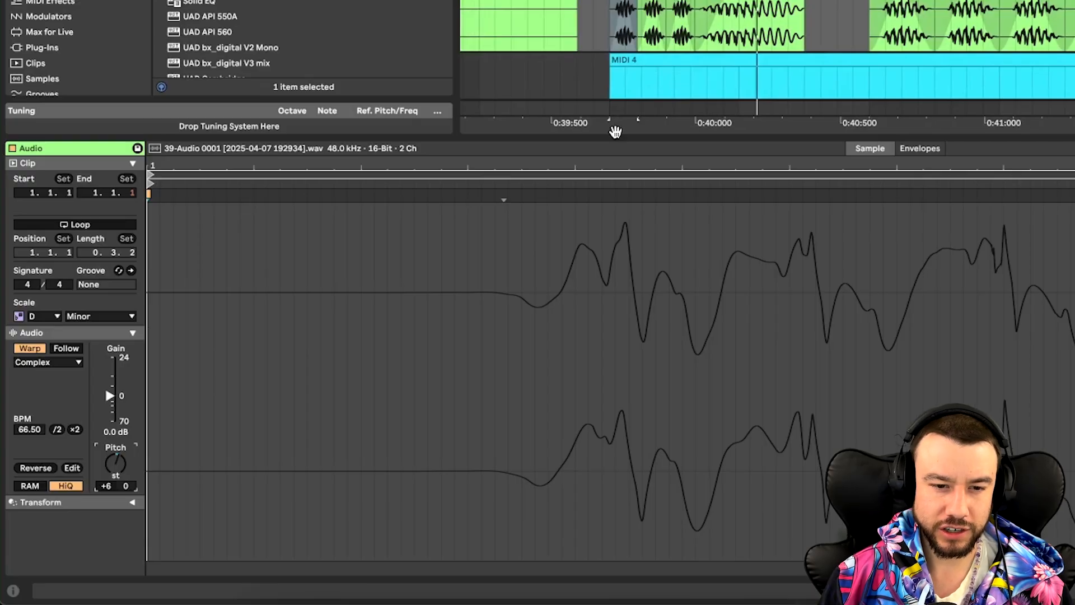
pyautogui.press('super+alt+l')
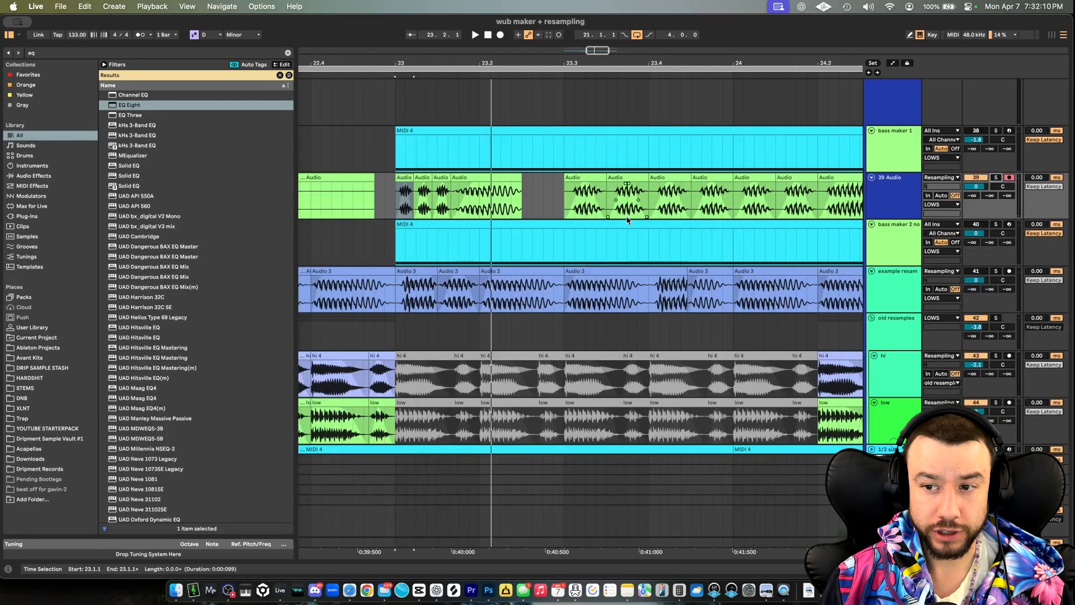
pyautogui.scroll(-5, 627, 220)
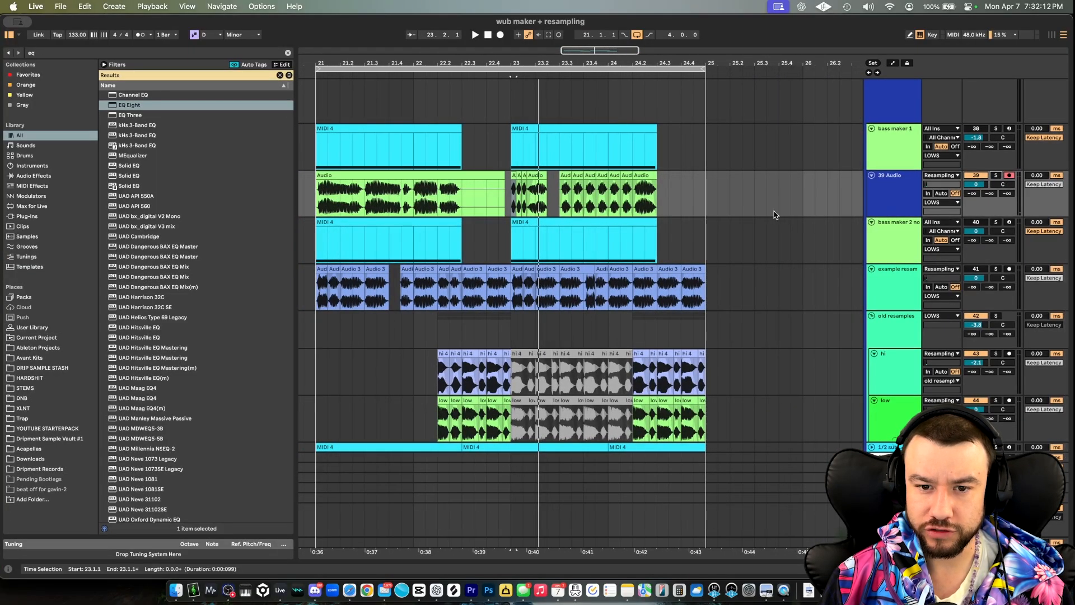
pyautogui.scroll(-4, 580, 232)
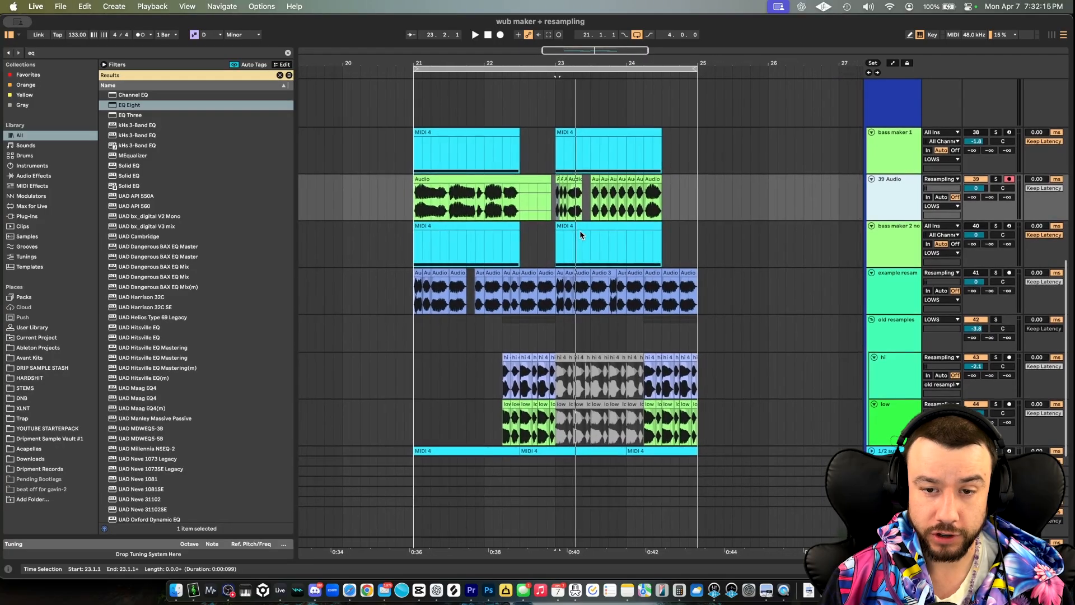
pyautogui.click(460, 180)
pyautogui.hotkey('shift', 'Tab')
pyautogui.press('super+f')
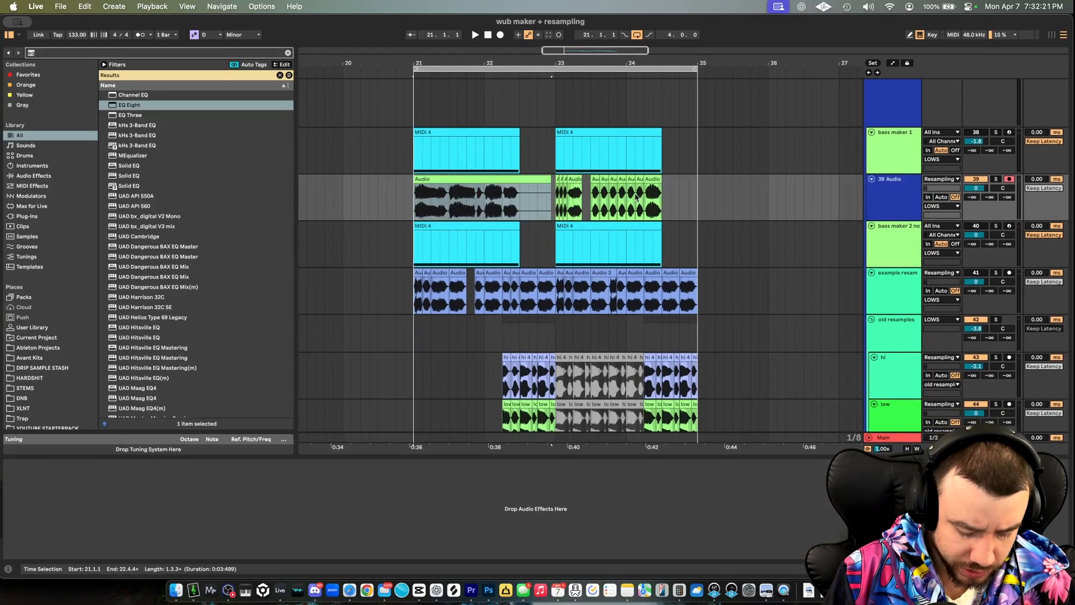
pyautogui.write('kompany')
pyautogui.doubleClick(141, 125)
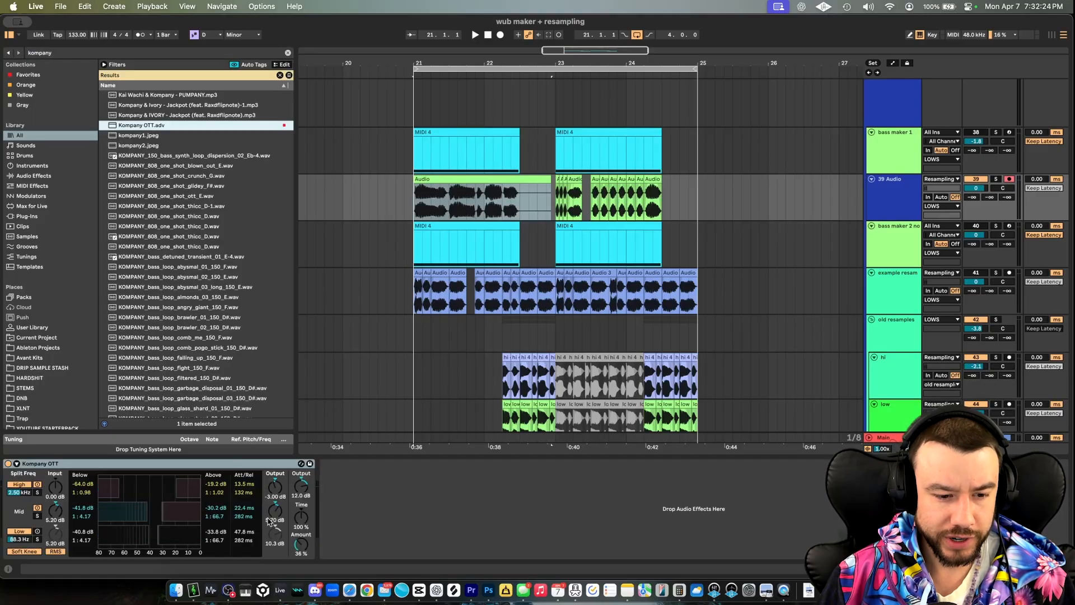
# Step: Play the 39 Audio track through Kompany OTT and clear the browser search
pyautogui.press('space')
pyautogui.click(996, 180)
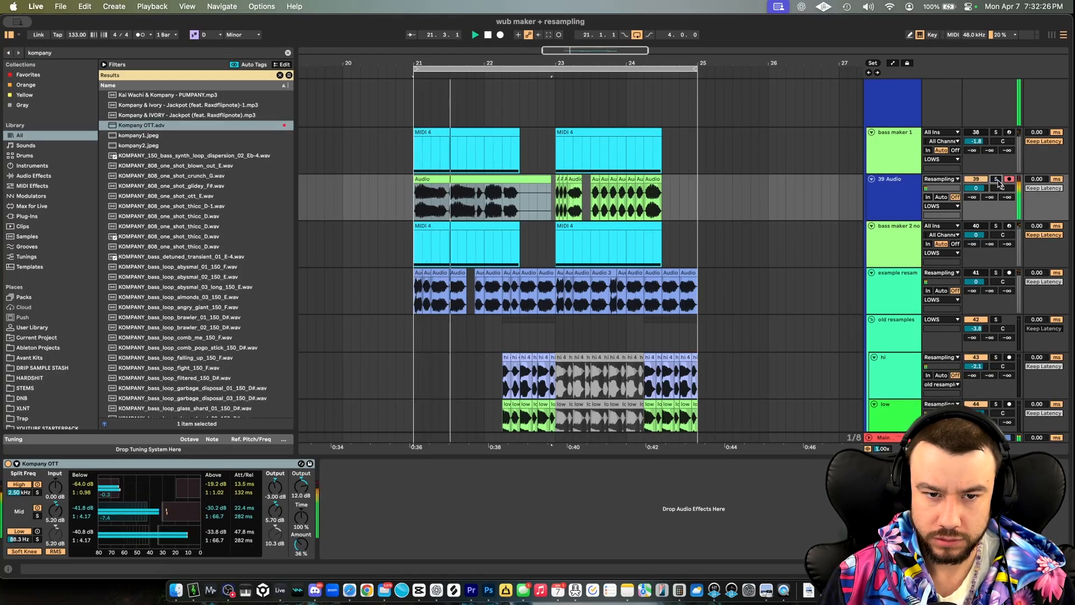
pyautogui.press('super+f')
pyautogui.press('BackSpace')
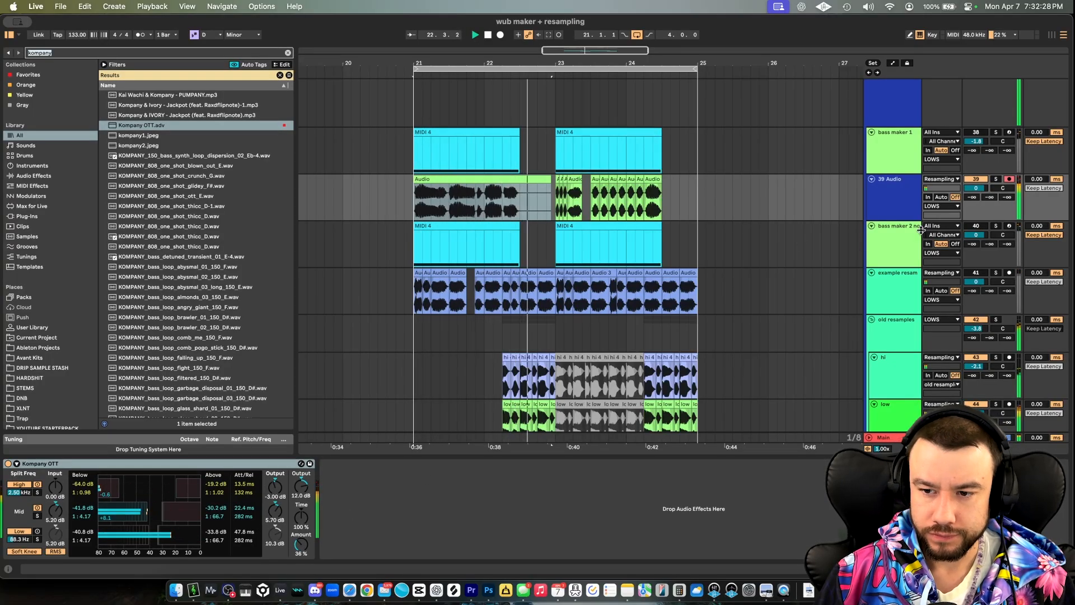
# Step: Copy the reverb hybrid parallel rack from the example resample track and paste it after Kompany OTT on 39 Audio
pyautogui.click(900, 291)
pyautogui.press('space')
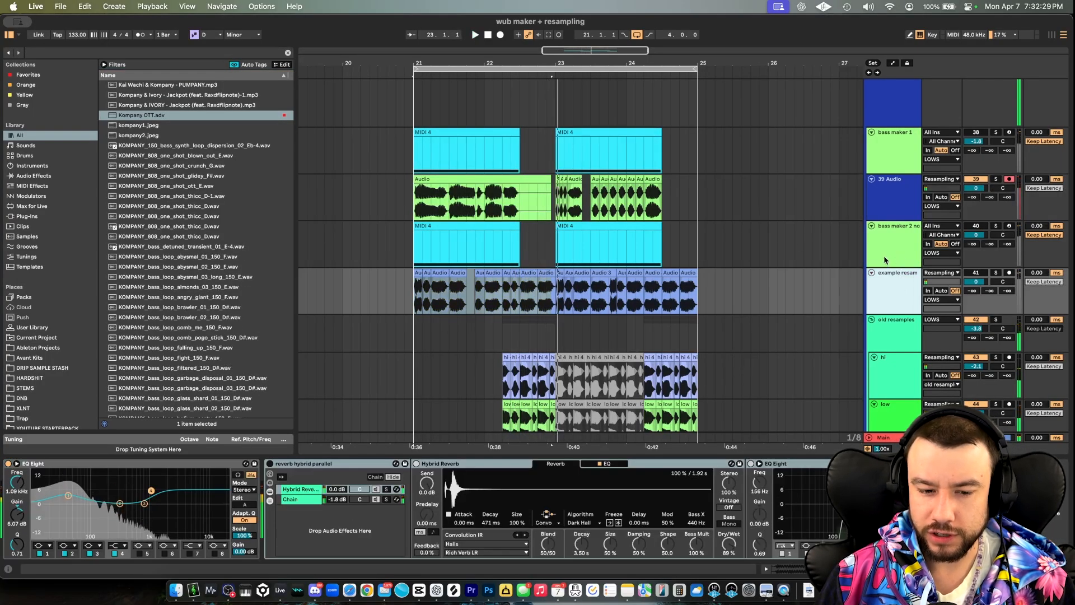
pyautogui.click(315, 466)
pyautogui.click(887, 161)
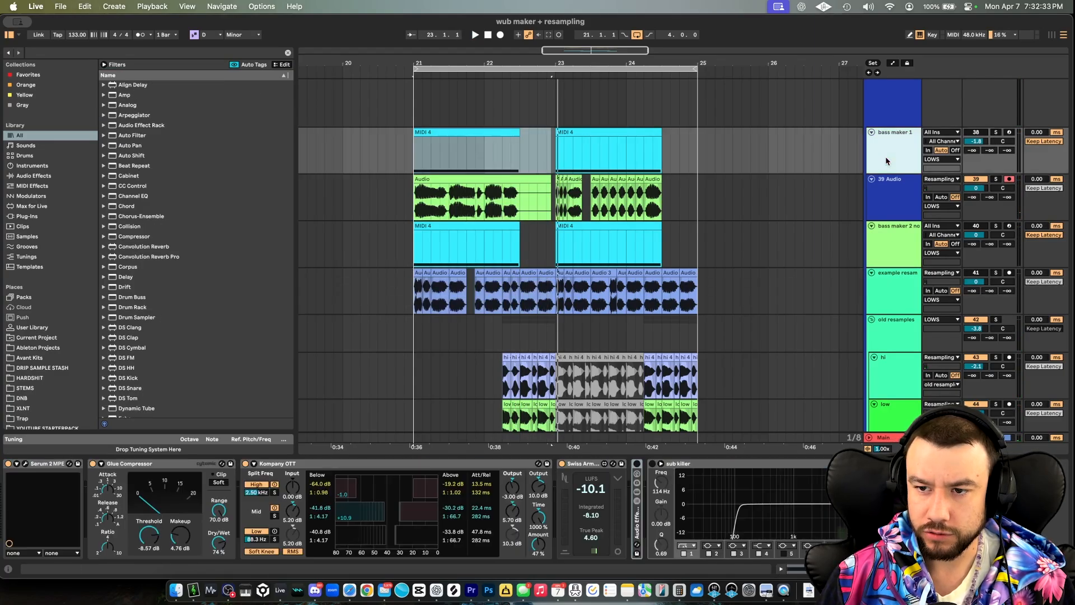
pyautogui.click(889, 180)
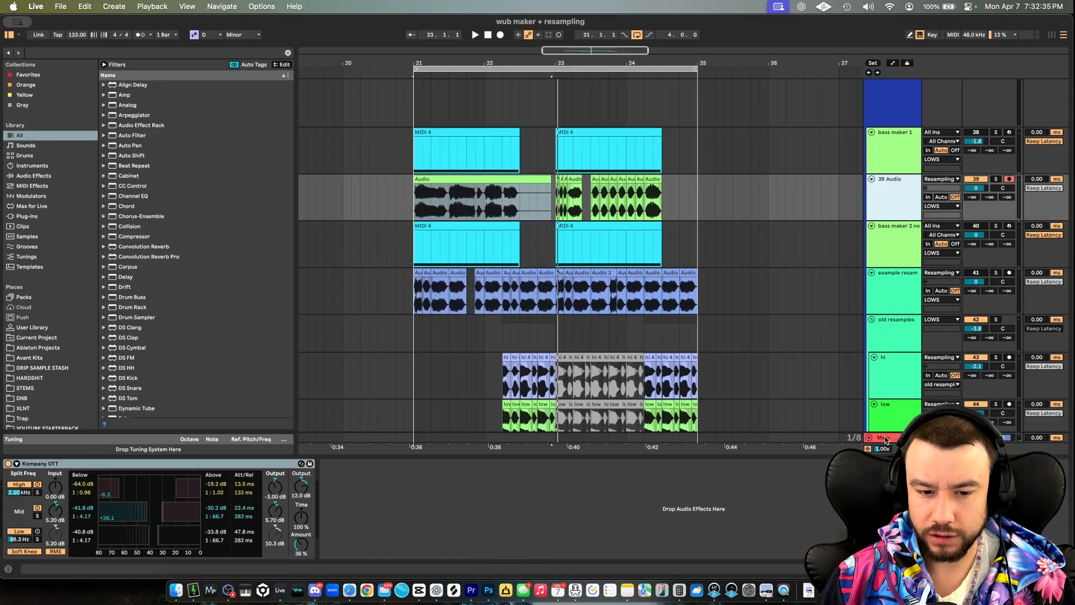
pyautogui.press('super+v')
# Step: Set the rack's Hybrid Reverb chain volume to -6.5 dB and audition the 39 Audio track
pyautogui.press('space')
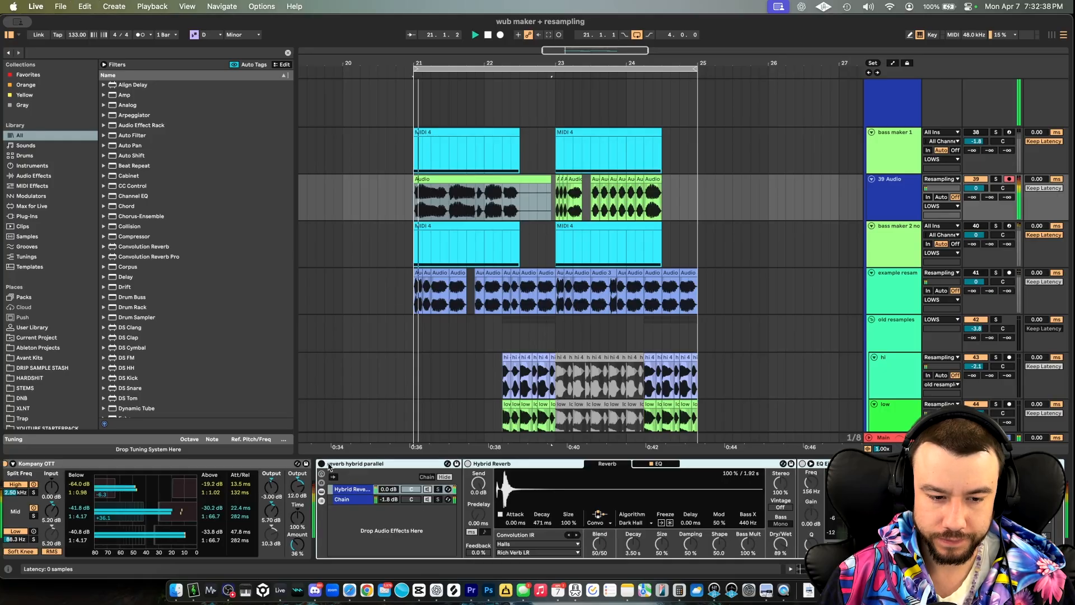
pyautogui.moveTo(388, 488)
pyautogui.mouseDown()
pyautogui.moveTo(388, 515)
pyautogui.moveTo(386, 481)
pyautogui.moveTo(390, 492)
pyautogui.mouseUp()
pyautogui.press('space')
pyautogui.click(391, 499)
pyautogui.press('space')
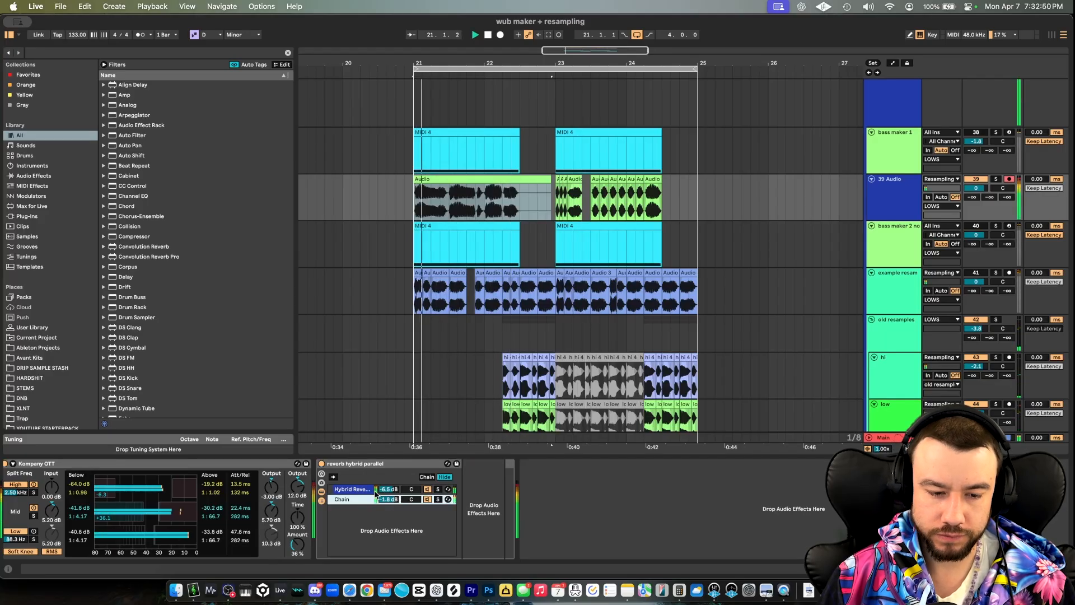
# Step: Change the Hybrid Reverb's convolution IR to Slap Hall LR and raise its Dry/Wet during playback
pyautogui.click(347, 490)
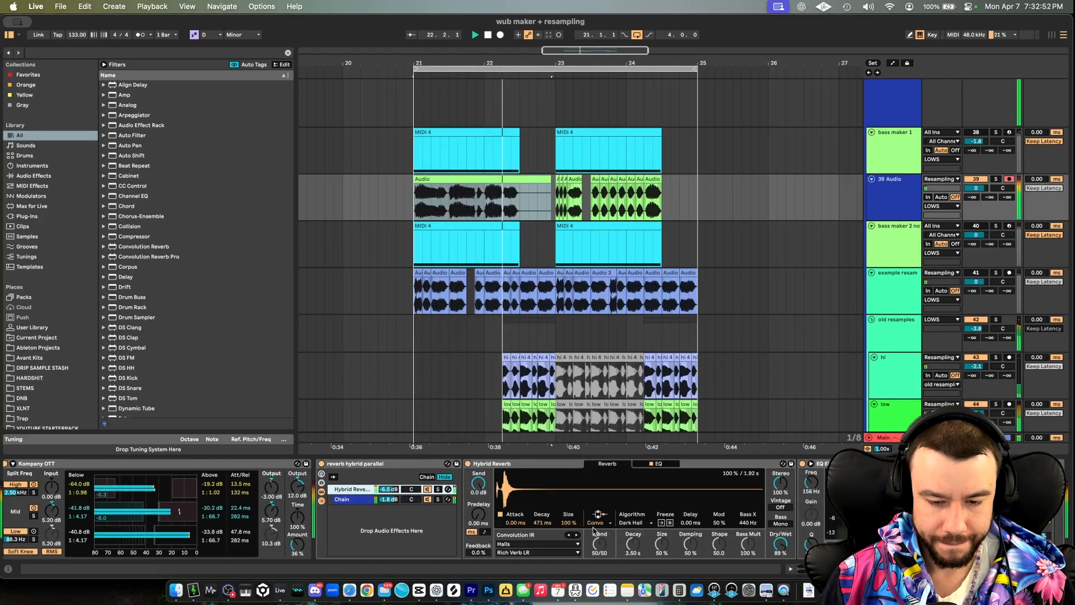
pyautogui.hscroll(3, 527, 534)
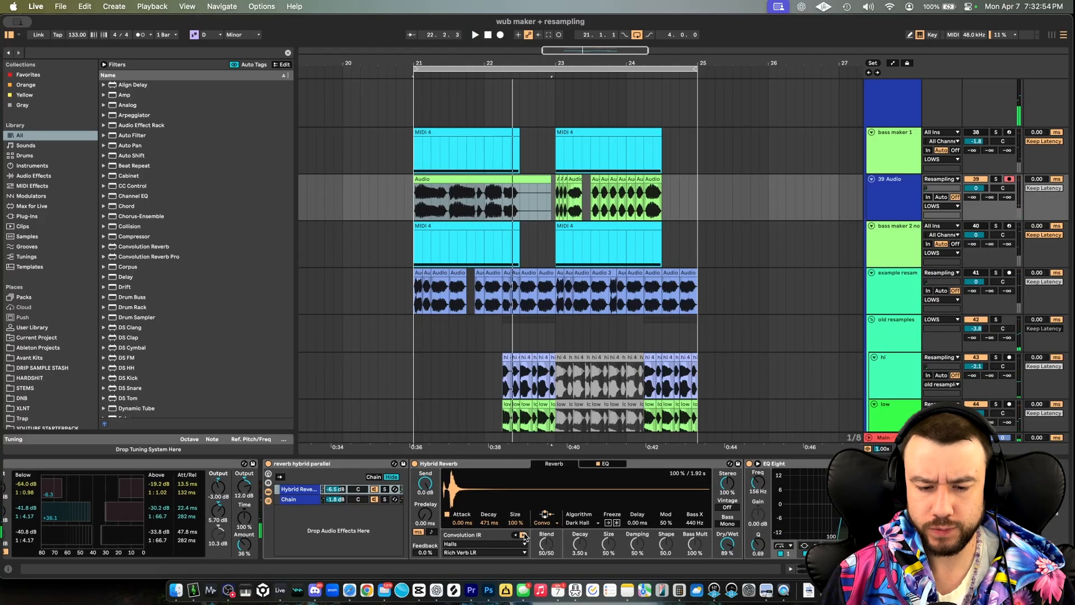
pyautogui.click(525, 536)
pyautogui.press('space')
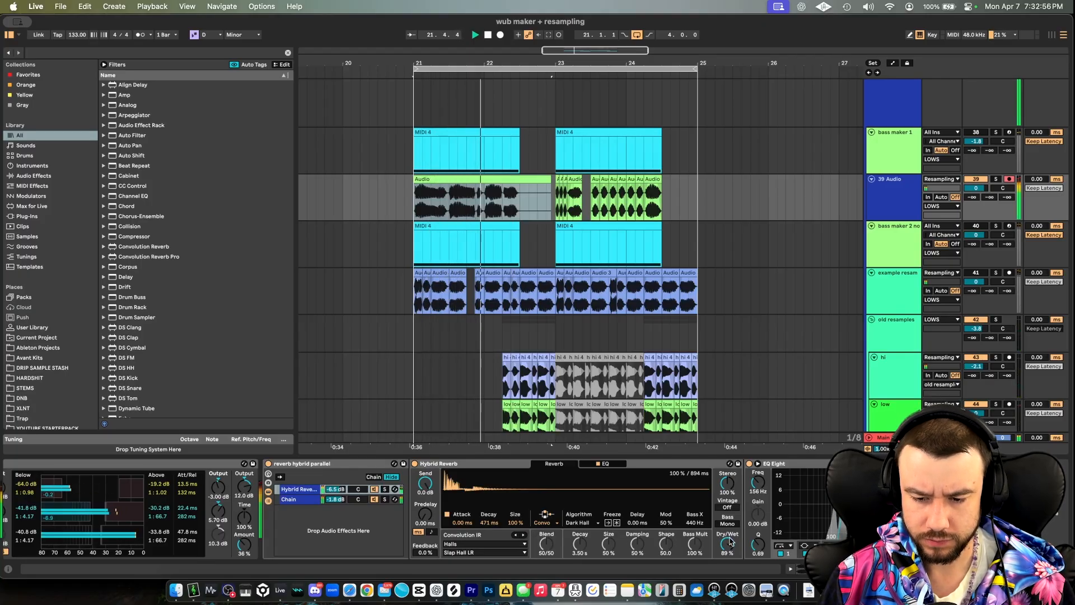
pyautogui.moveTo(731, 542); pyautogui.dragTo(729, 527)
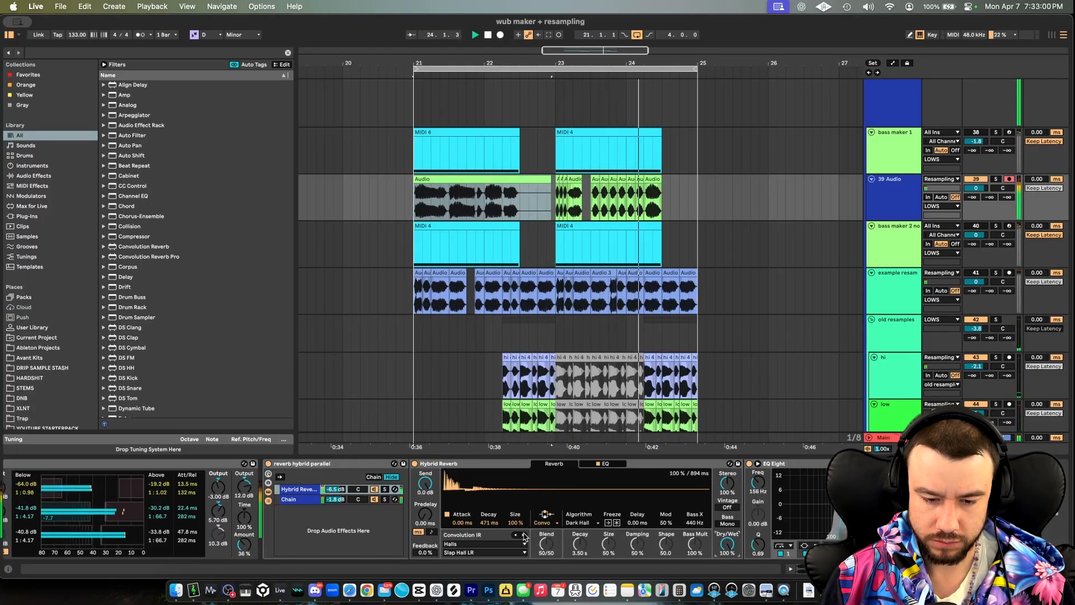
# Step: Extend the longer chop back to 23.1.1 so it replaces the three short chops
pyautogui.scroll(5, 592, 206)
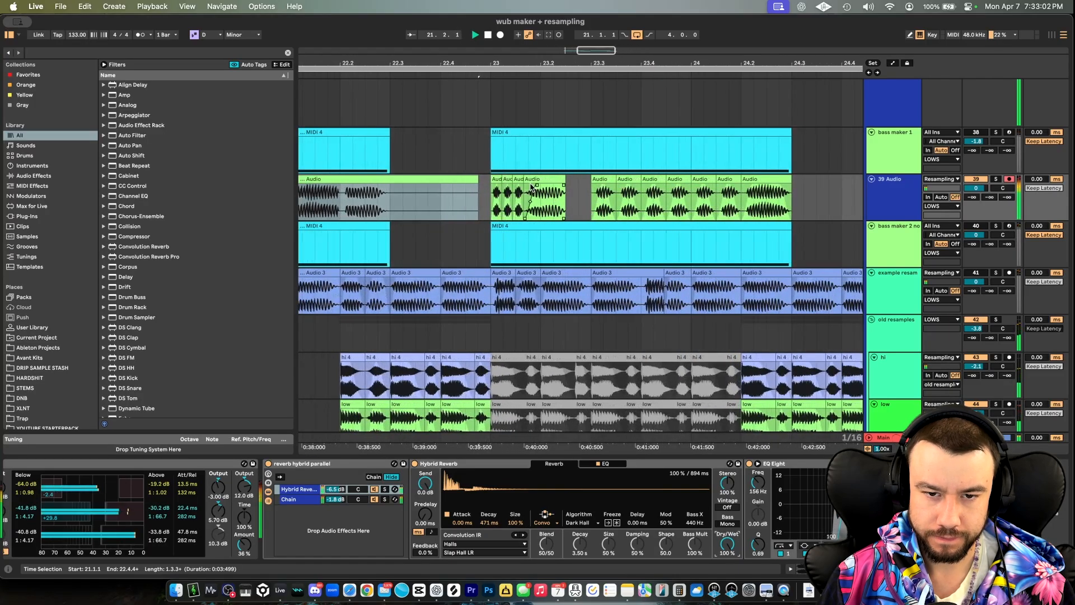
pyautogui.click(524, 178)
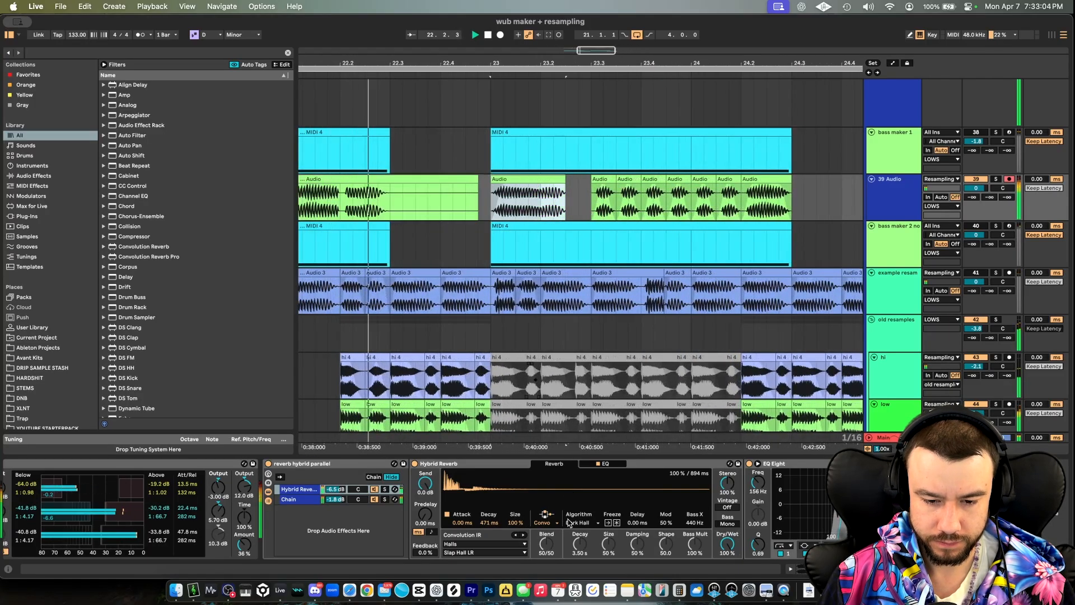
# Step: Step the Hybrid Reverb's convolution IR through Soft Hall to Town Hall Long while listening
pyautogui.click(524, 536)
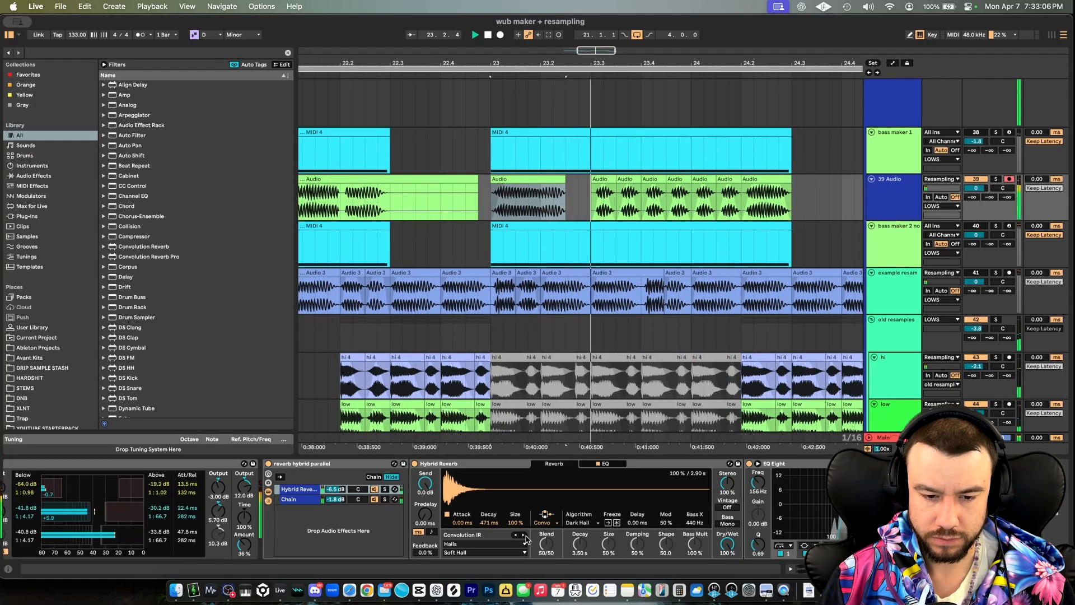
pyautogui.click(524, 535)
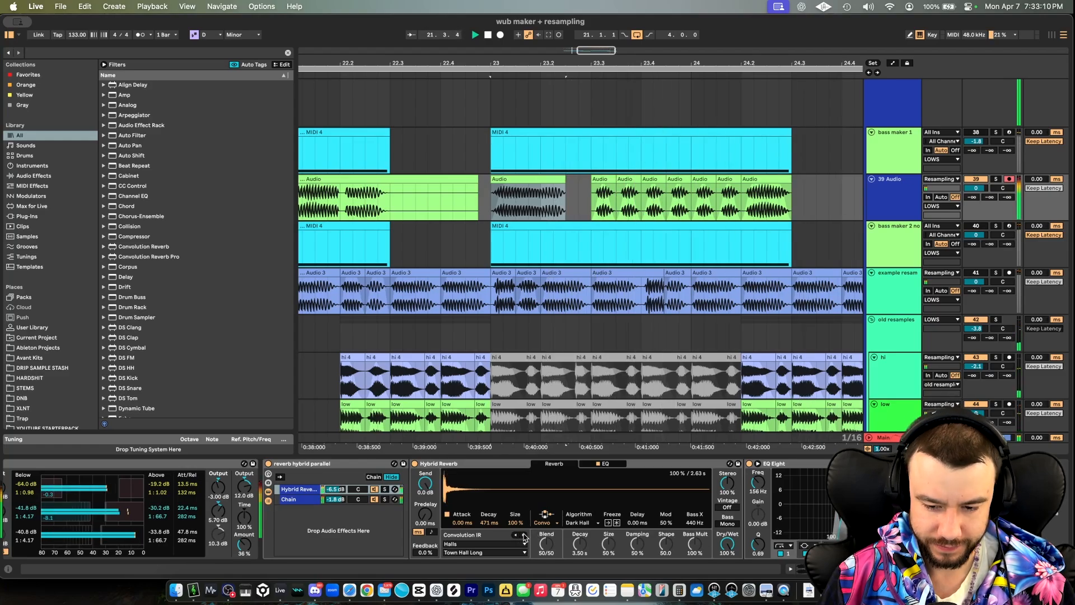
# Step: Show the Main track's device chain to check its clipper and loudness meter
pyautogui.scroll(-5, 587, 264)
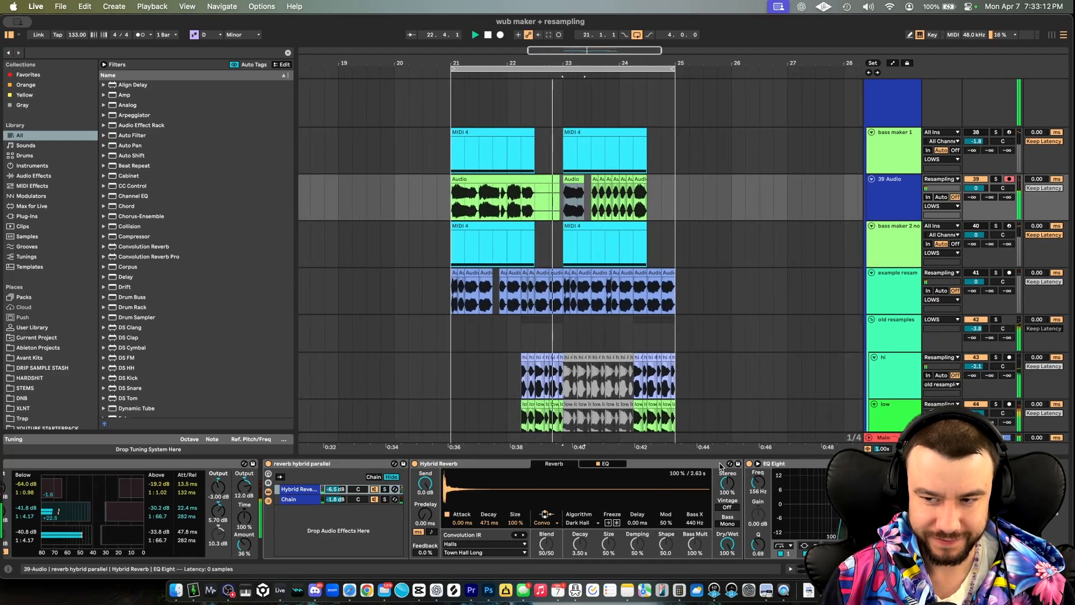
pyautogui.doubleClick(883, 437)
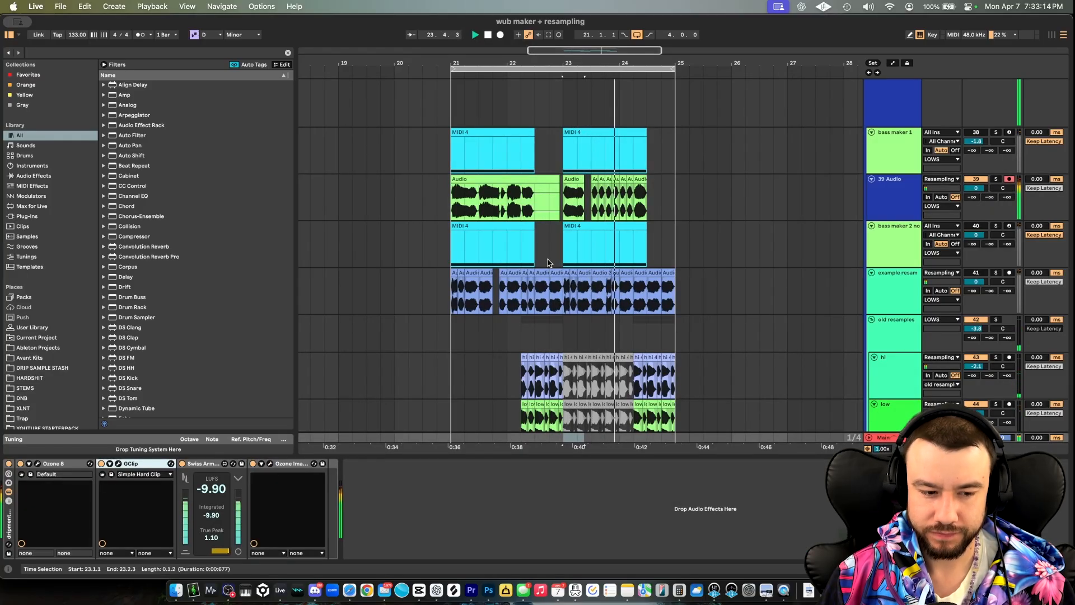
pyautogui.scroll(-2, 548, 263)
pyautogui.scroll(-2, 548, 263)
# Step: Play the drums from bar 21 and solo the Kick track
pyautogui.scroll(10, 523, 322)
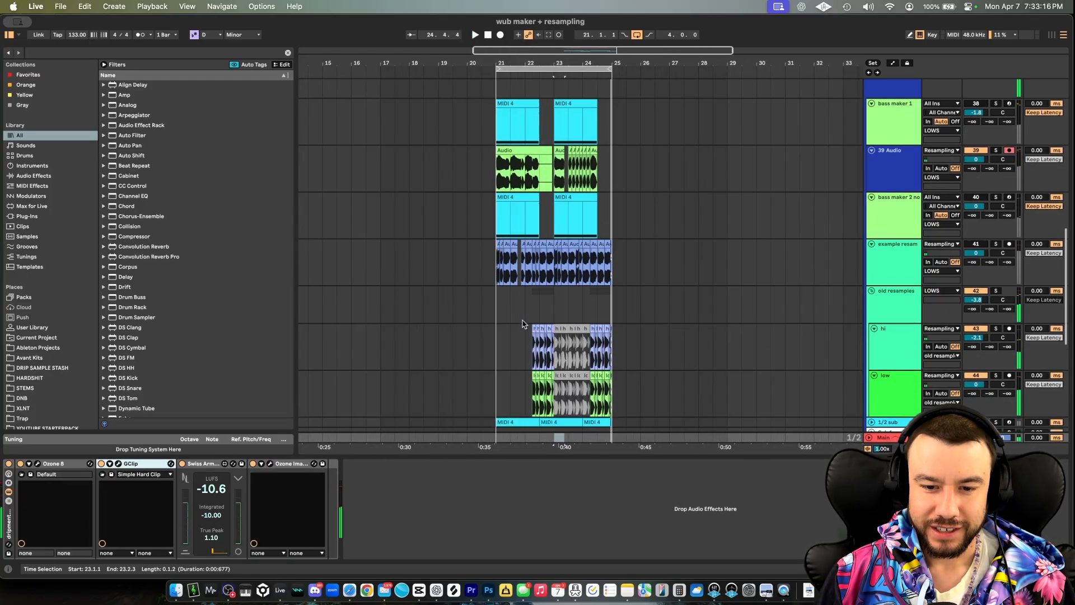
pyautogui.scroll(4, 524, 324)
pyautogui.scroll(3, 474, 237)
pyautogui.scroll(-2, 475, 236)
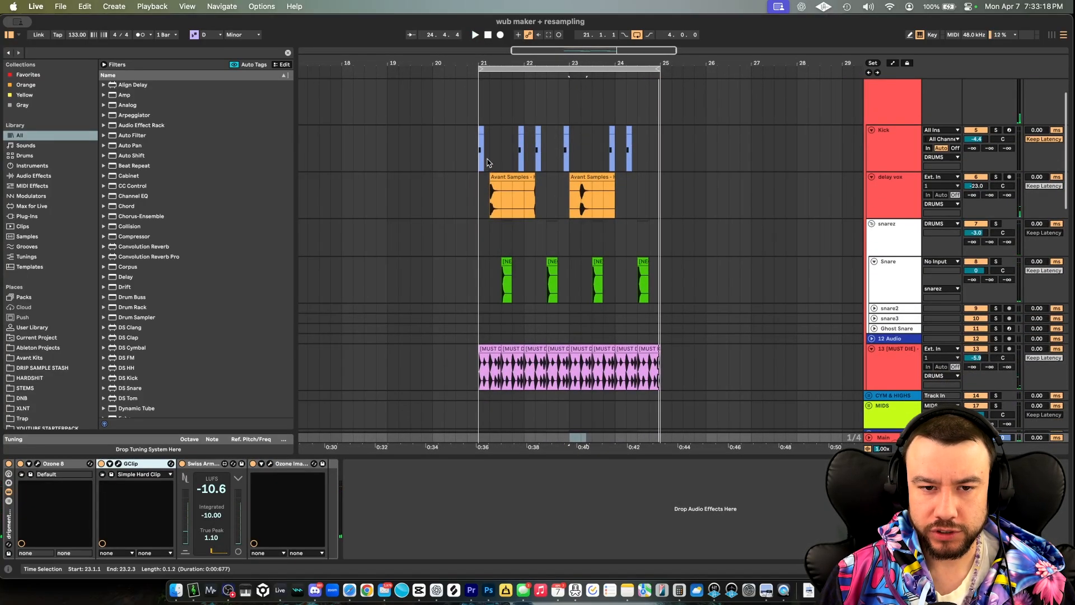
pyautogui.click(475, 154)
pyautogui.scroll(3, 475, 153)
pyautogui.press('space')
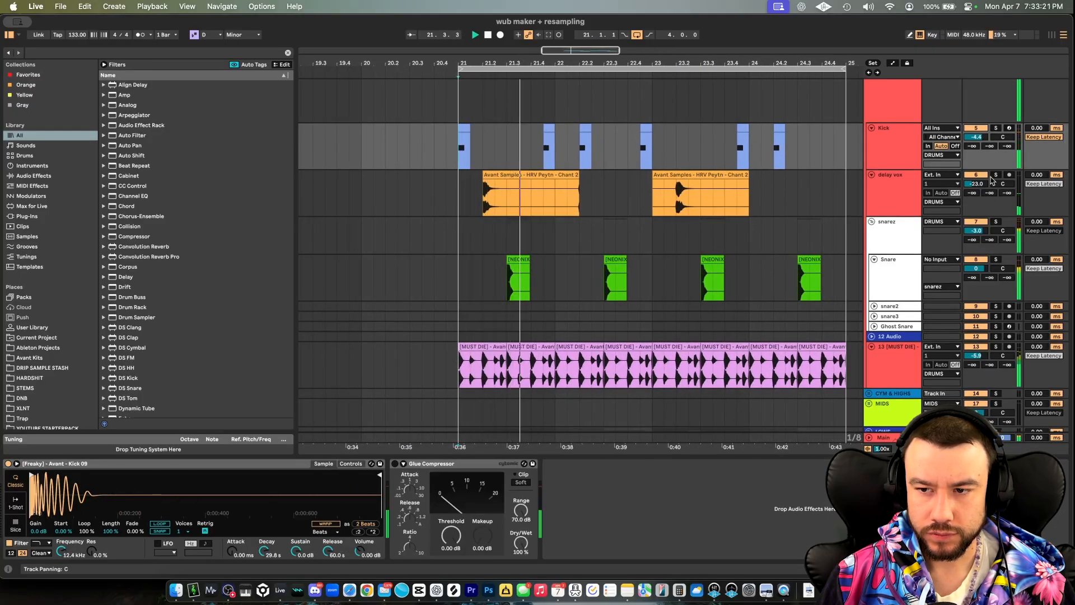
pyautogui.click(996, 127)
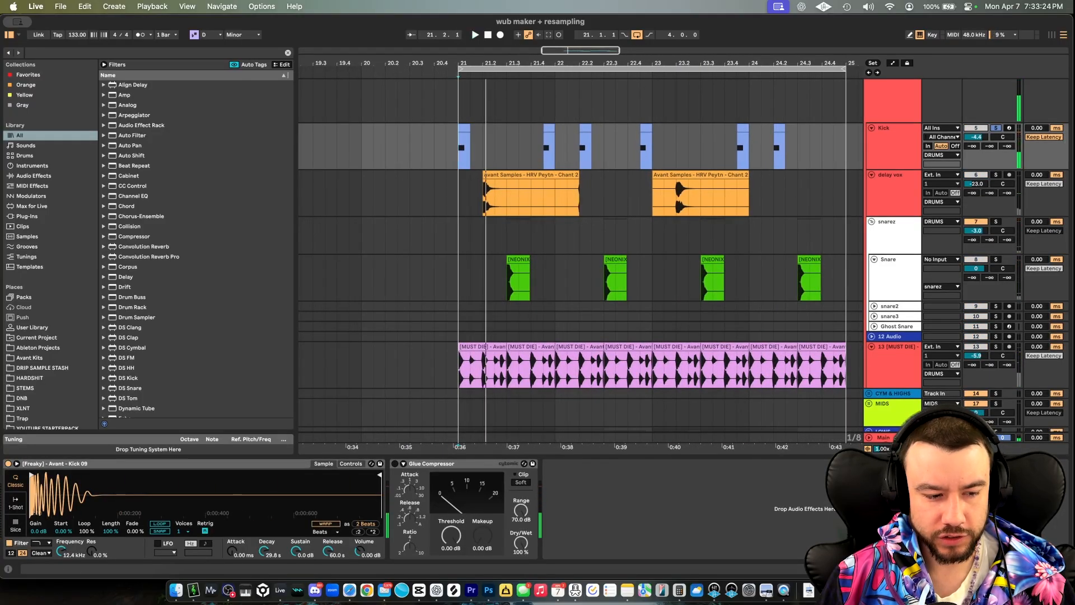
# Step: Audition the soloed kick while switching its sampler filter off and back on
pyautogui.click(8, 543)
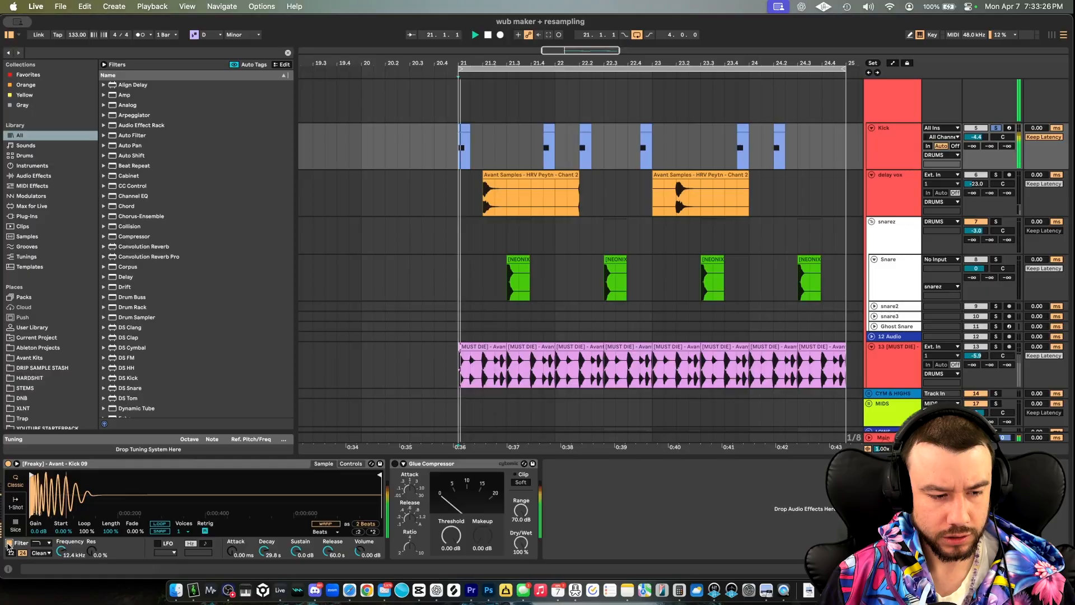
pyautogui.click(9, 543)
pyautogui.press('space')
pyautogui.press('space')
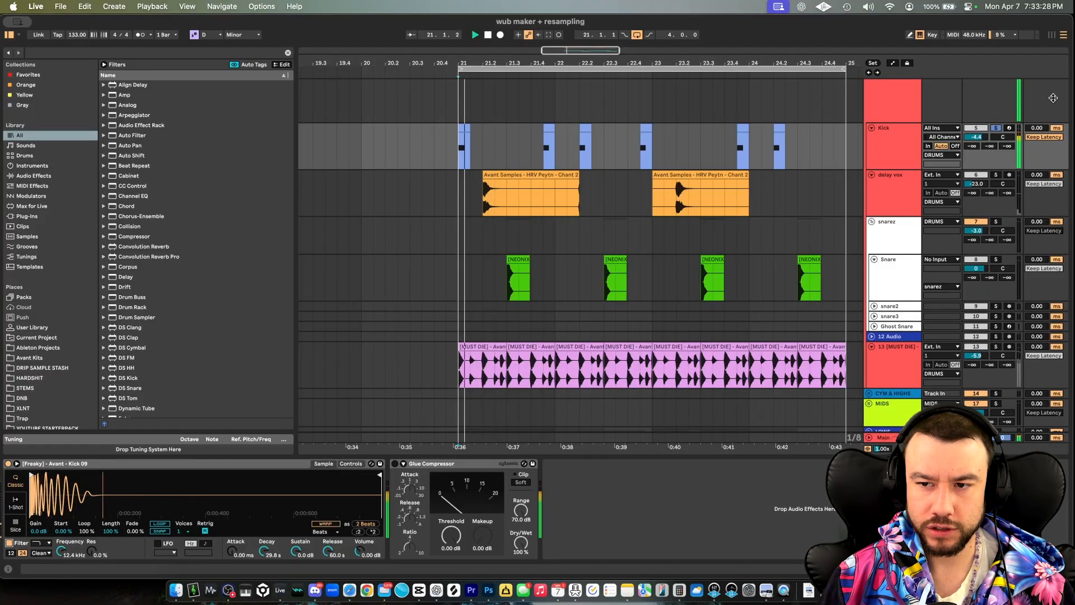
pyautogui.press('space')
# Step: Solo the Snare track and play the snare clip at 21.3 repeatedly
pyautogui.scroll(-1, 772, 269)
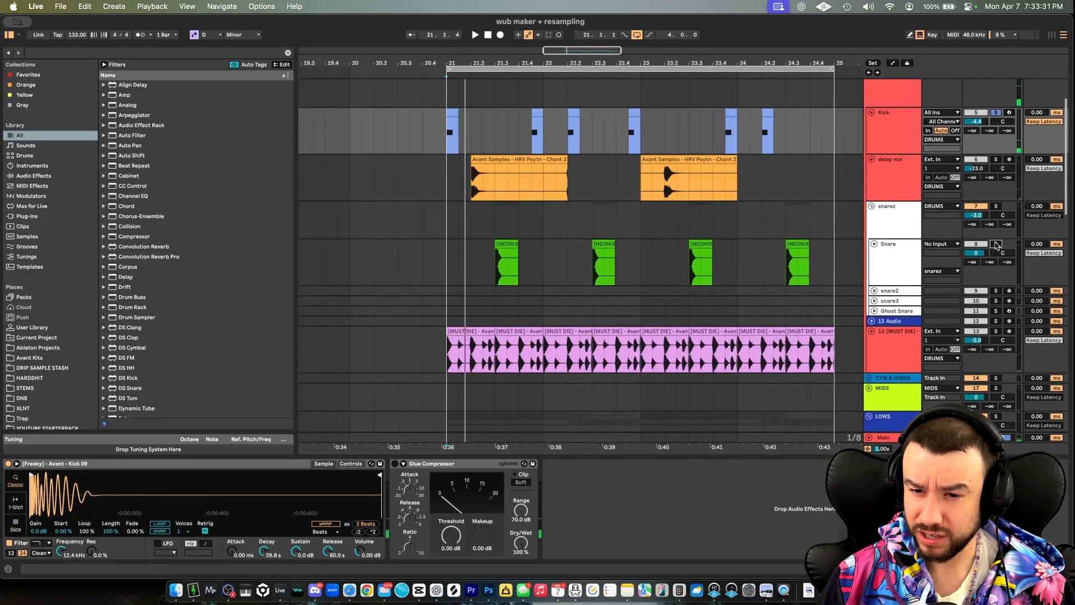
pyautogui.click(996, 246)
pyautogui.scroll(5, 550, 254)
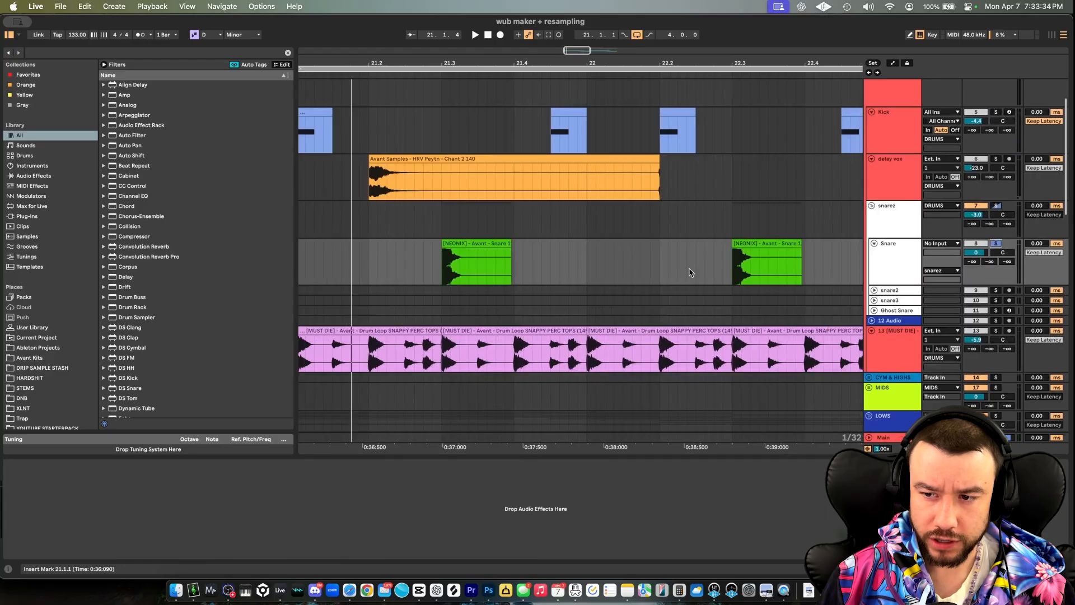
pyautogui.click(502, 270)
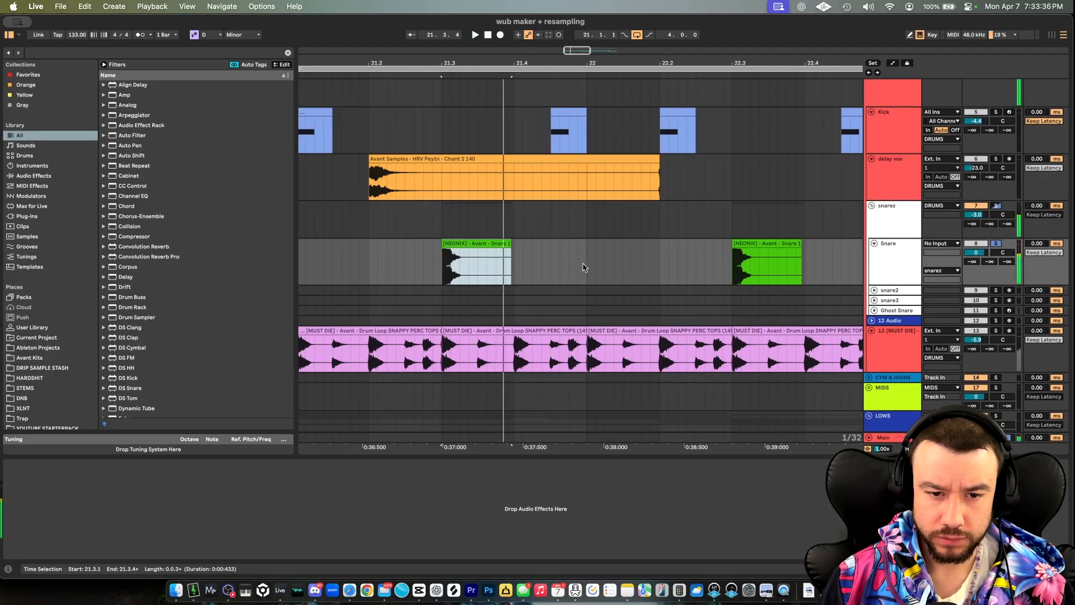
pyautogui.press('space')
pyautogui.press('space')
pyautogui.press('space')
pyautogui.press('space')
# Step: Take the solo off the Snare track and solo the Kick and Snare tracks together
pyautogui.click(996, 244)
pyautogui.scroll(-3, 703, 269)
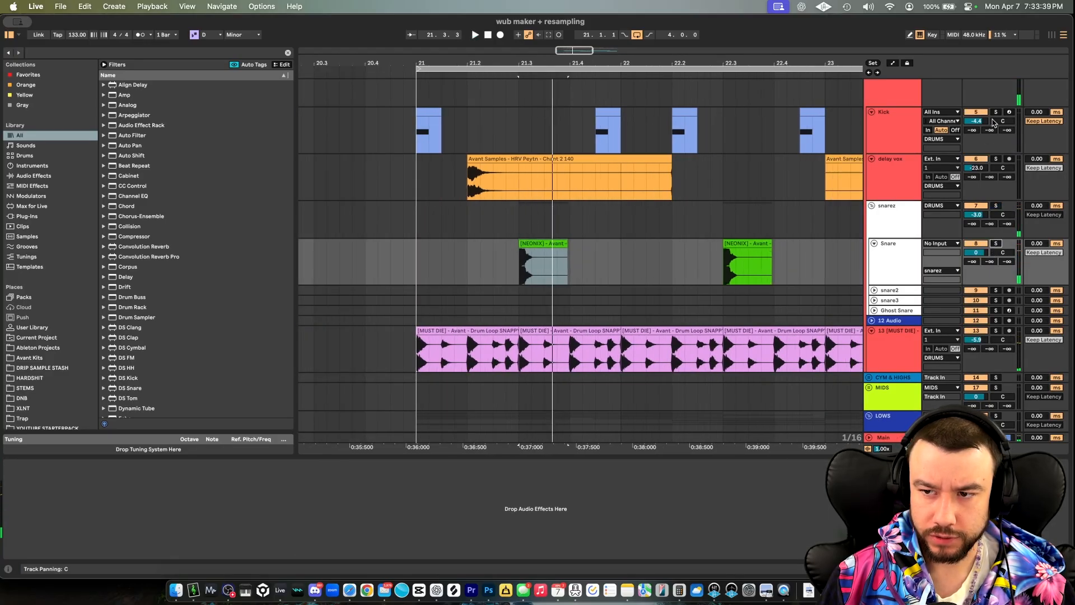
pyautogui.click(996, 112)
pyautogui.keyDown('super'); pyautogui.click(995, 245); pyautogui.keyUp('super')
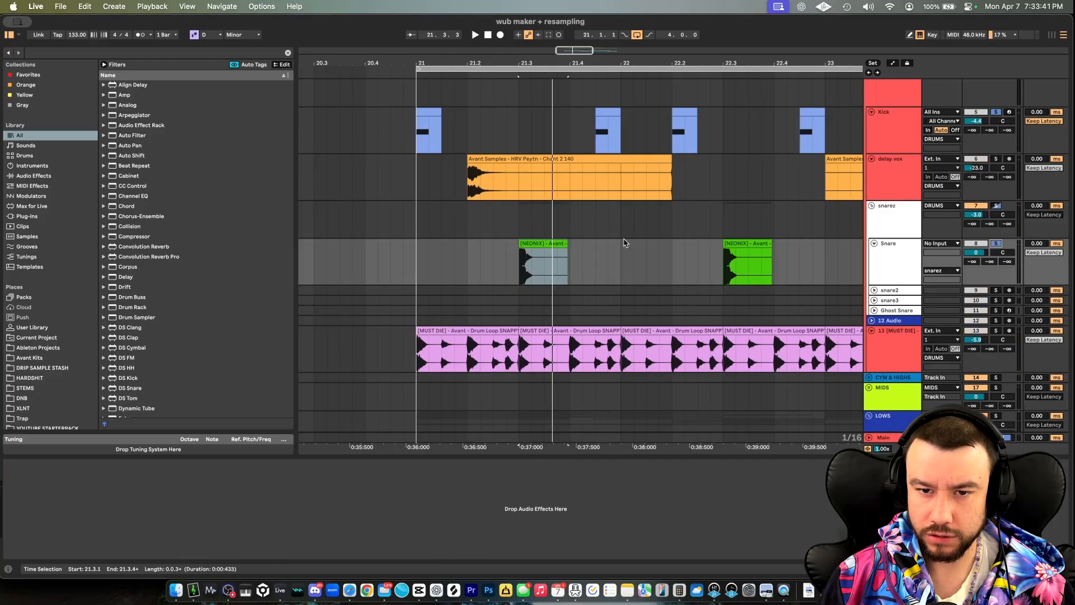
# Step: Play the soloed kick and snare pattern from bar 21 and select the Kick track's clips up to bar 25
pyautogui.scroll(3, 626, 243)
pyautogui.scroll(-4, 626, 242)
pyautogui.click(462, 177)
pyautogui.press('space')
pyautogui.scroll(3, 461, 176)
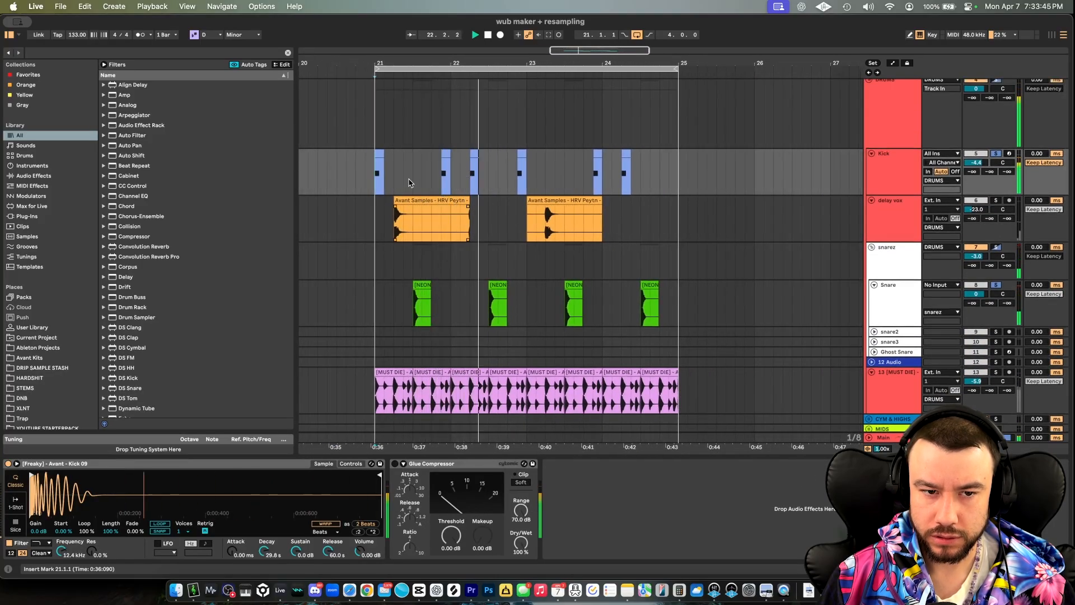
pyautogui.moveTo(374, 181); pyautogui.dragTo(673, 178)
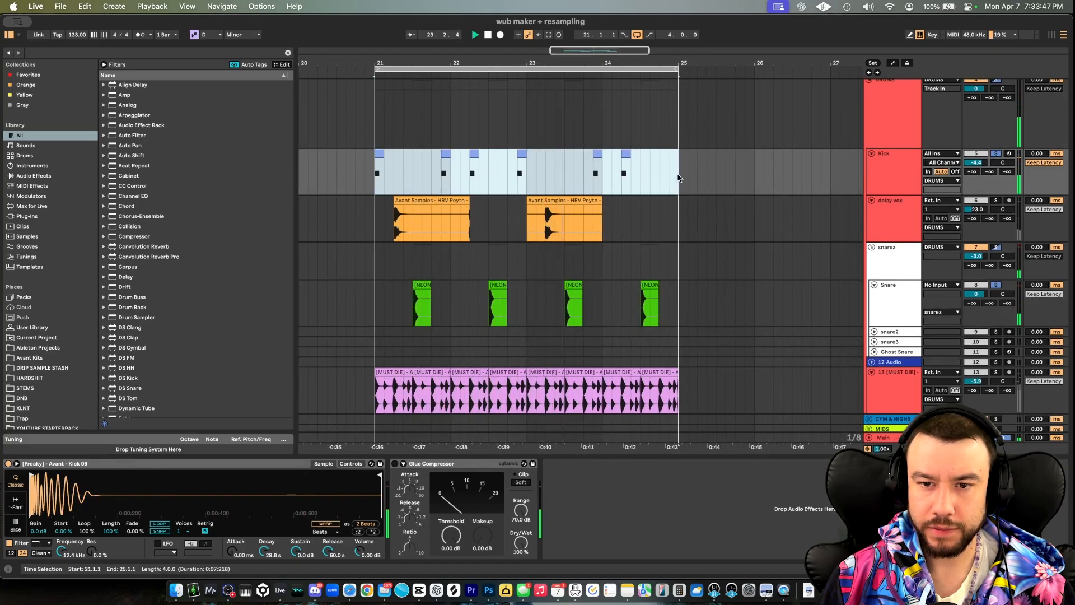
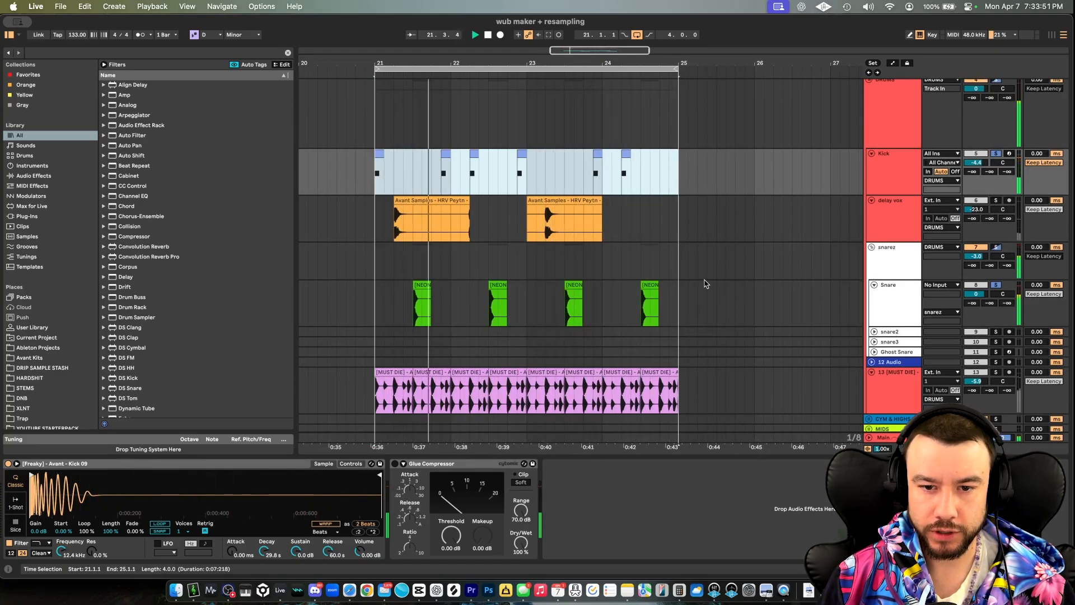
pyautogui.scroll(-2, 655, 287)
pyautogui.scroll(5, 424, 284)
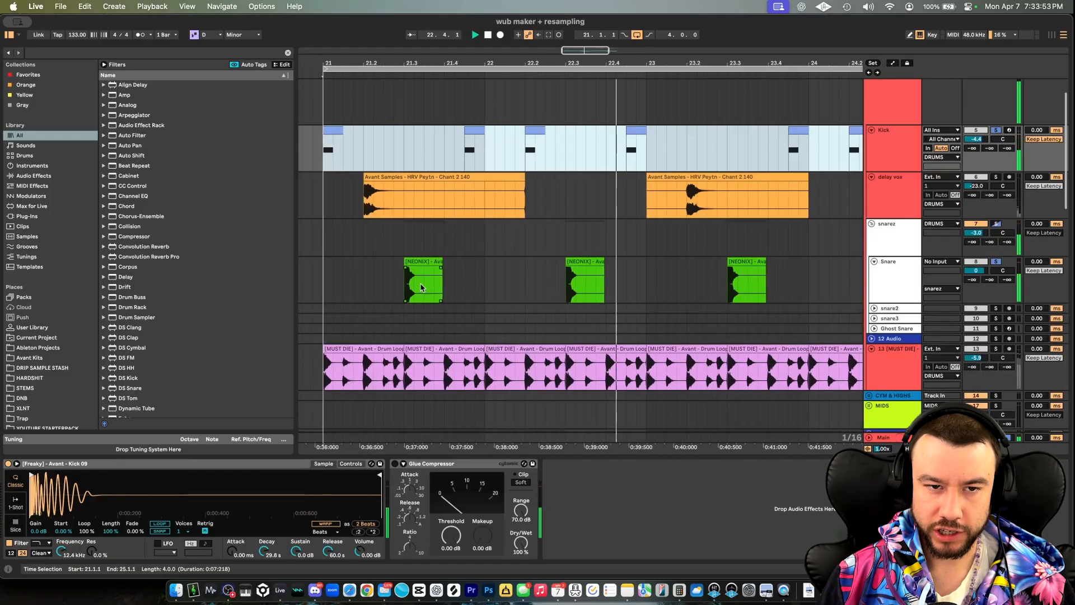
pyautogui.scroll(-5, 625, 216)
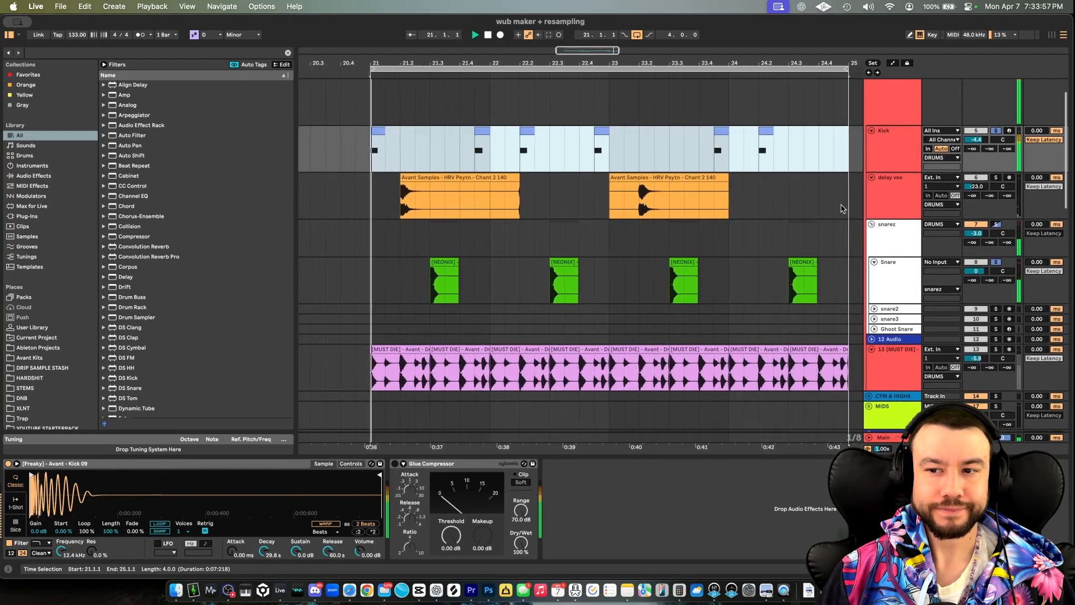
# Step: Solo the delay vox track and raise its volume to -14.1 dB while its chant clip plays
pyautogui.click(402, 178)
pyautogui.click(401, 178)
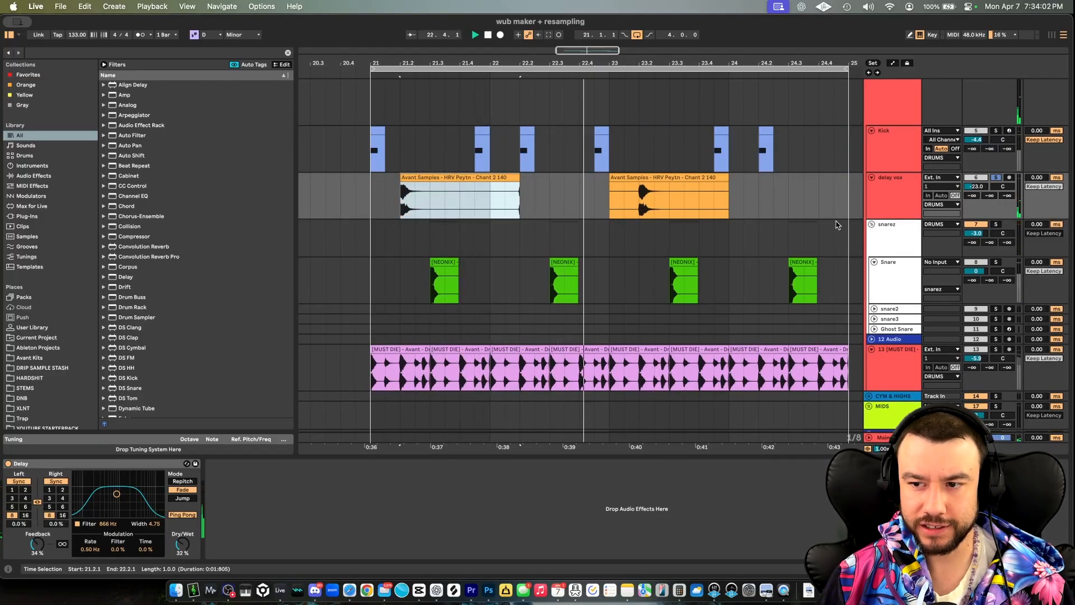
pyautogui.moveTo(976, 186); pyautogui.dragTo(975, 180)
pyautogui.scroll(2, 877, 176)
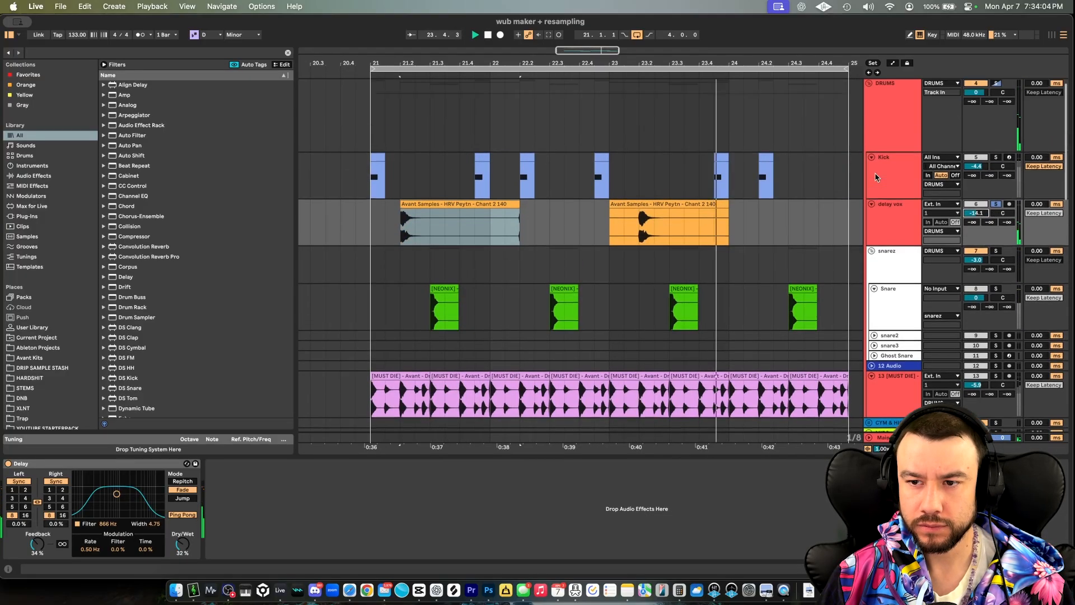
# Step: Solo the DRUMS group, play it from bar 21 and lower the delay vox track's volume to -16.3 dB
pyautogui.click(996, 94)
pyautogui.click(374, 237)
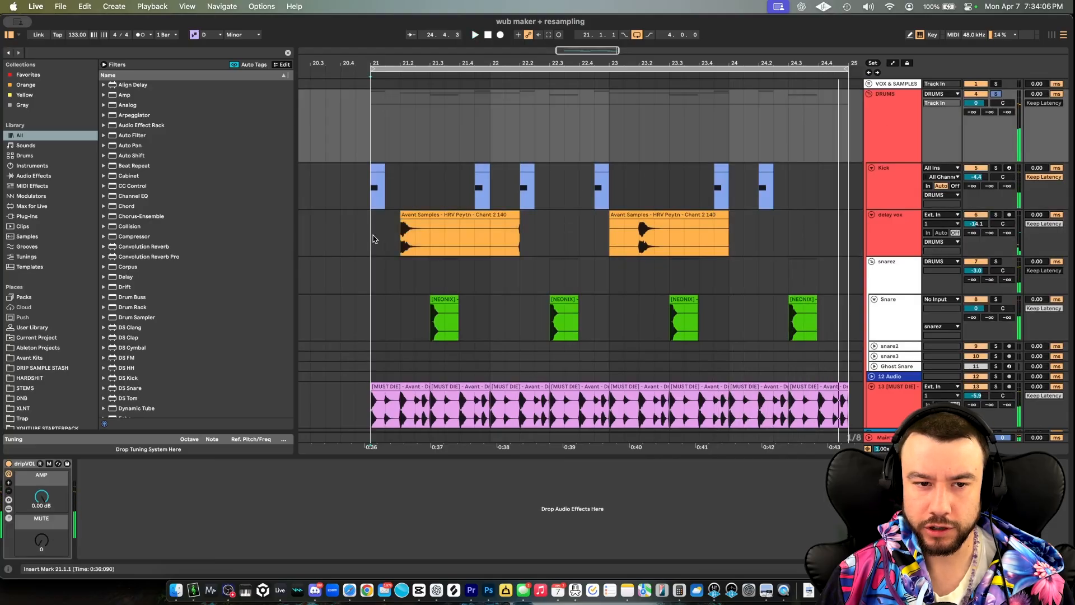
pyautogui.scroll(-5, 407, 276)
pyautogui.scroll(-2, 407, 276)
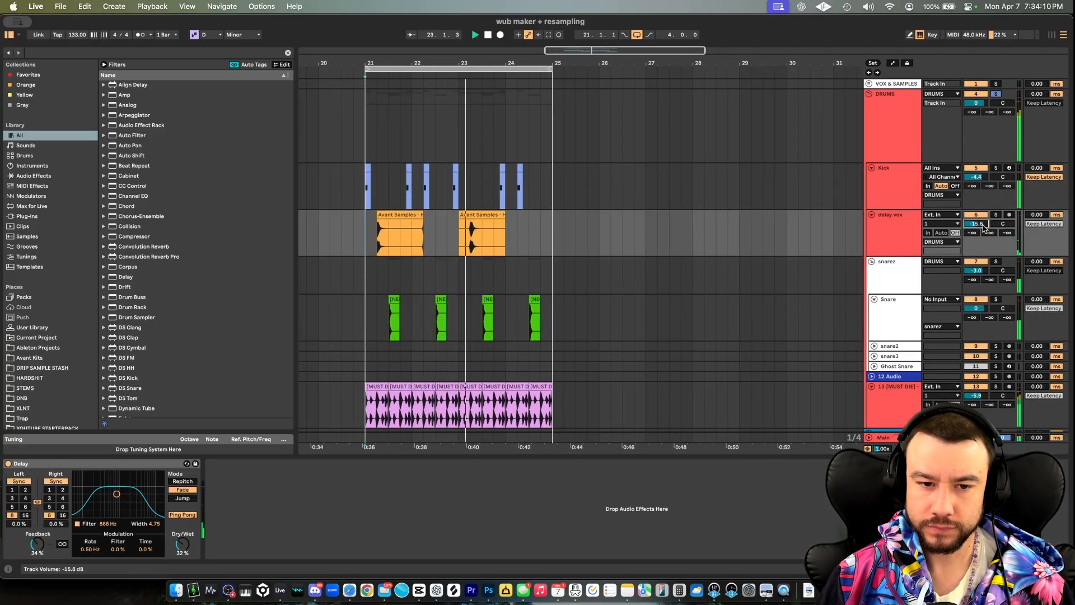
pyautogui.scroll(-3, 549, 267)
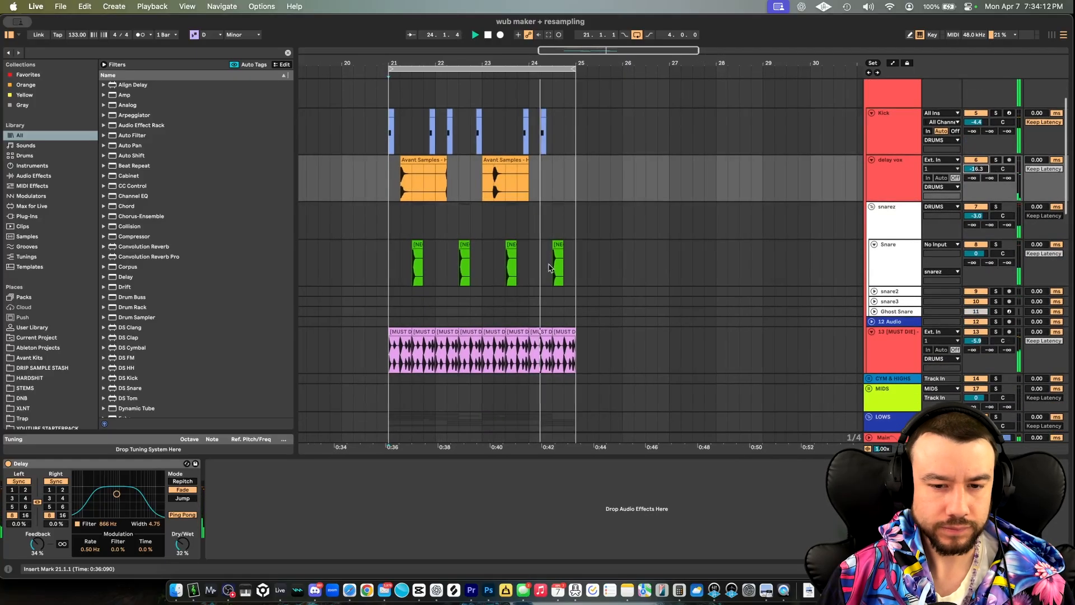
pyautogui.scroll(-2, 476, 297)
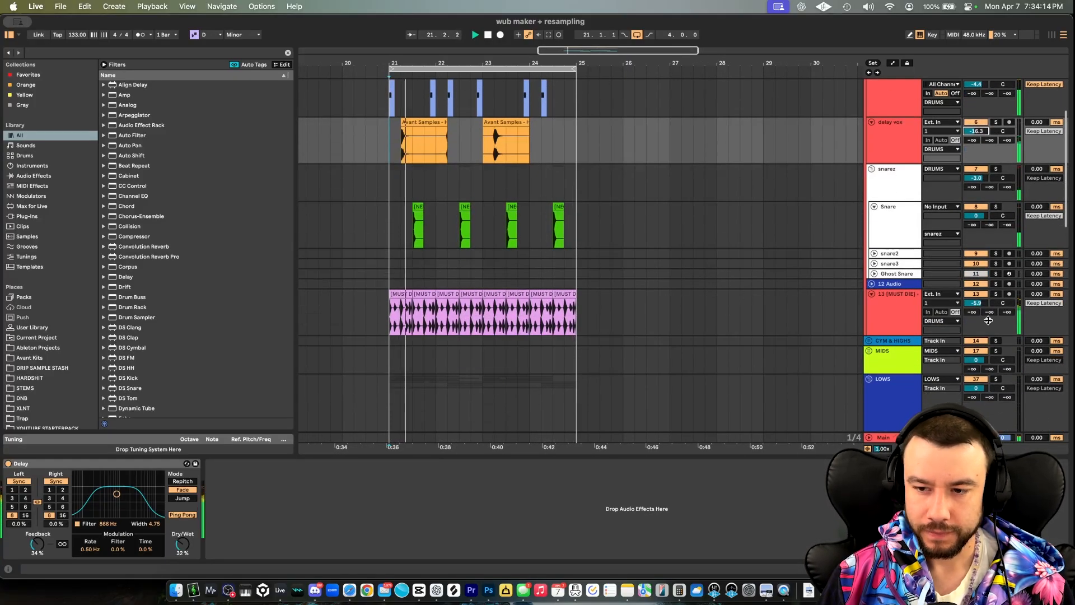
# Step: Solo the SNAPPY PERC TOPS drum loop track and consolidate its clips from bar 21 to bar 23 into one clip
pyautogui.click(457, 339)
pyautogui.scroll(10, 401, 329)
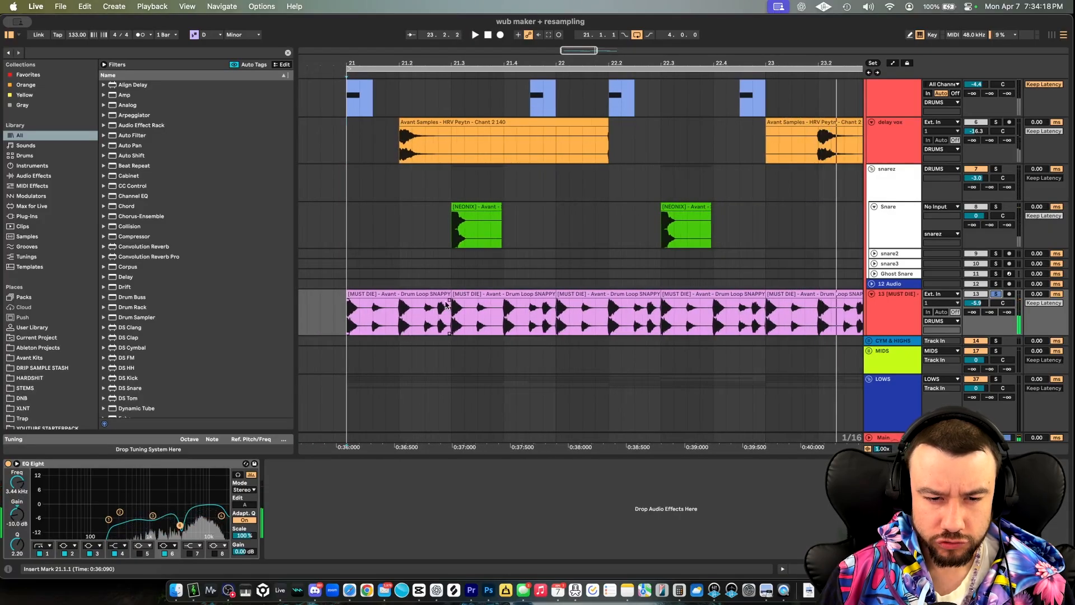
pyautogui.moveTo(347, 313); pyautogui.dragTo(686, 291)
pyautogui.scroll(-6, 704, 303)
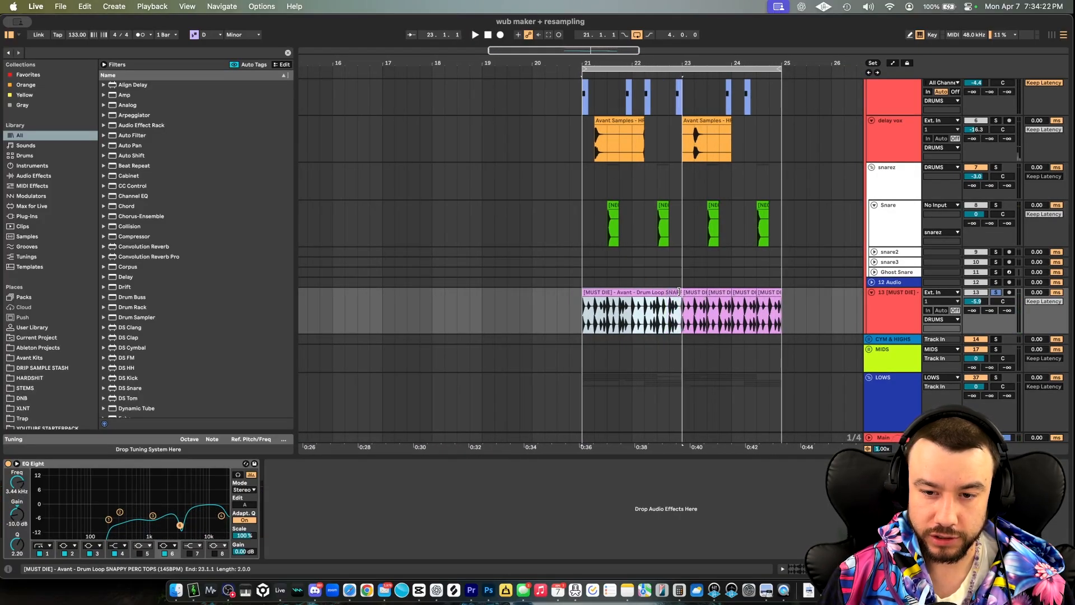
# Step: Audition the consolidated percussion loop on its own and unsolo its track to hear it within the full mix
pyautogui.press('space')
pyautogui.scroll(2, 643, 311)
pyautogui.hscroll(2, 643, 311)
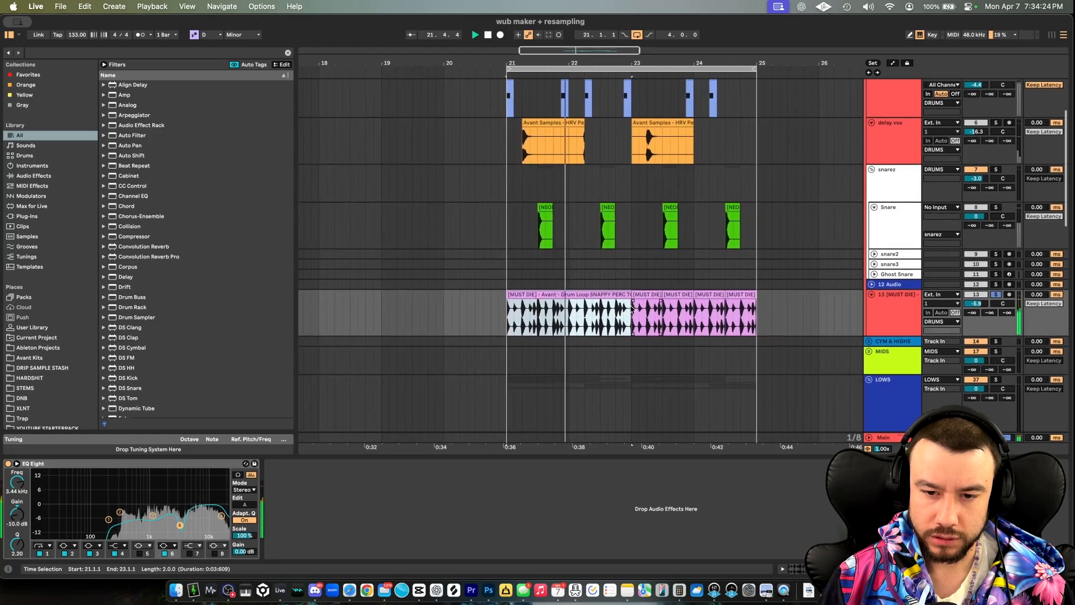
pyautogui.click(996, 295)
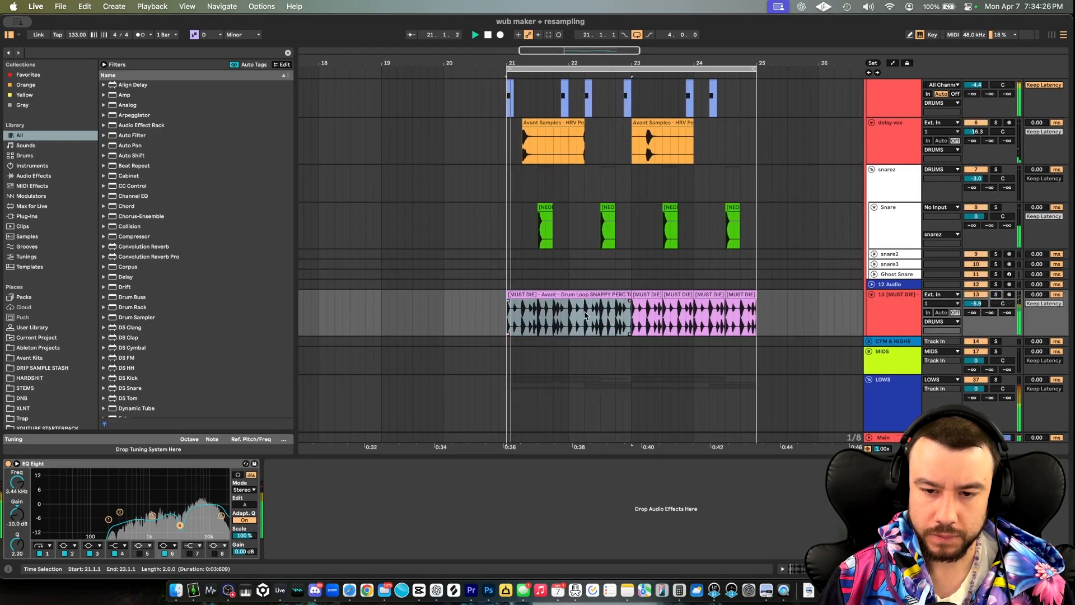
pyautogui.hscroll(2, 585, 315)
pyautogui.scroll(4, 586, 315)
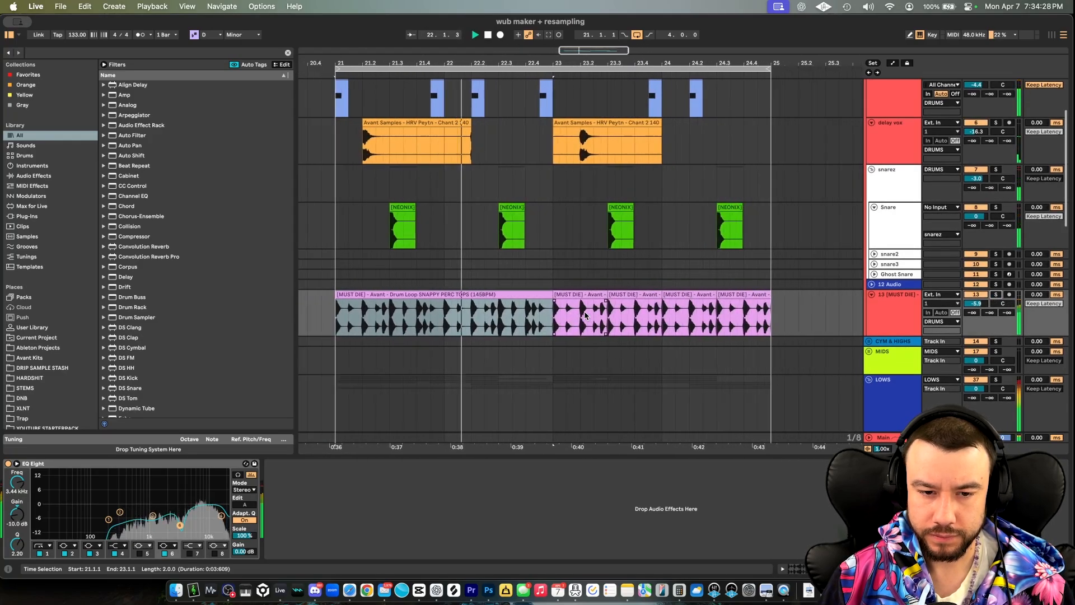
pyautogui.scroll(-4, 586, 315)
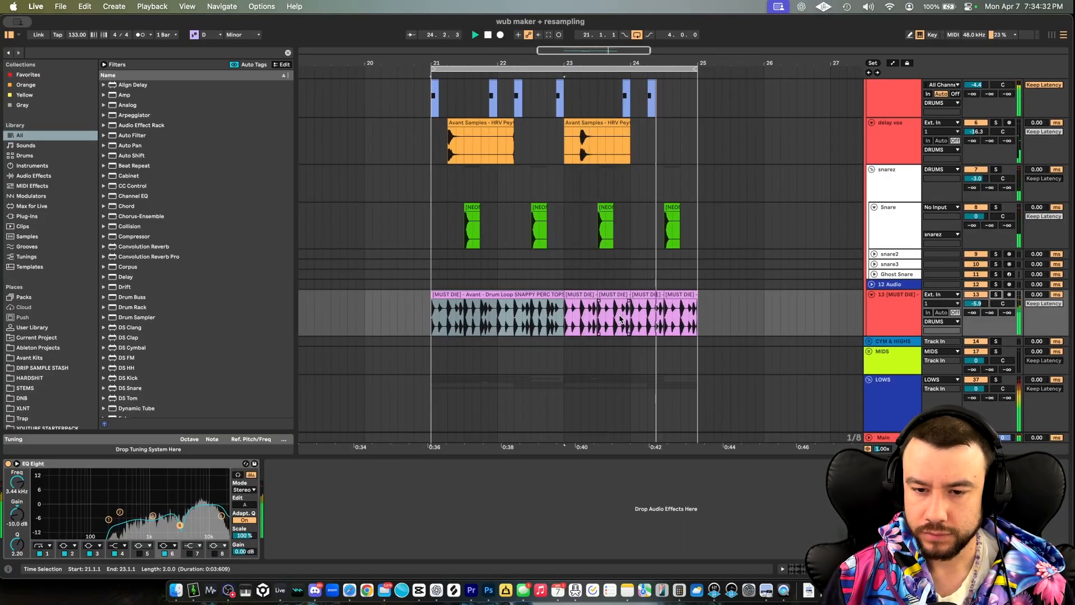
# Step: Solo the percussion loop track and compare its two-bar clip at bar 21 with the clip at bar 23
pyautogui.click(576, 292)
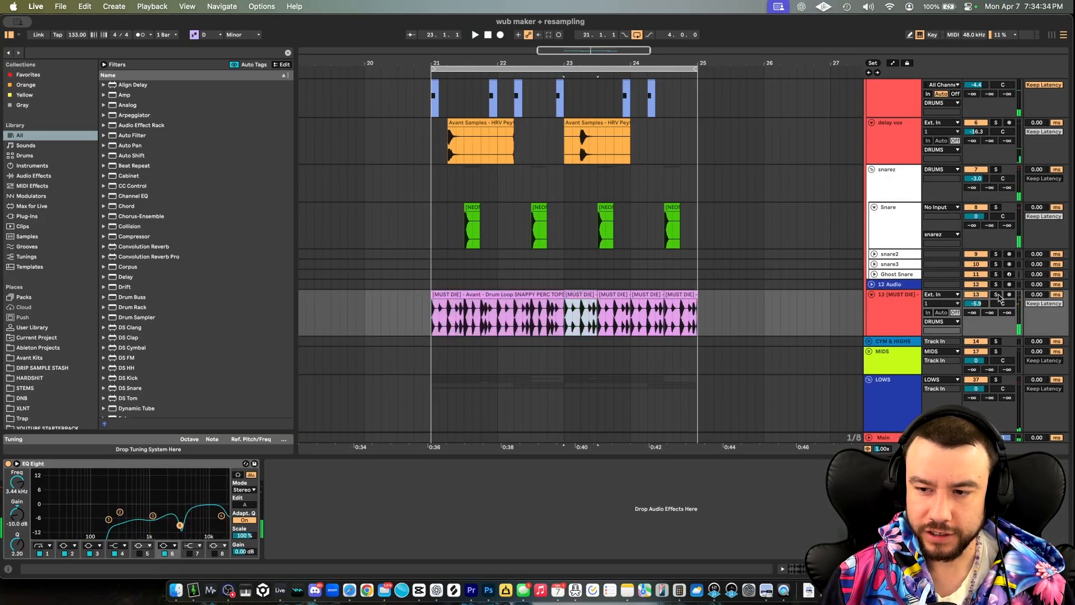
pyautogui.press('space')
pyautogui.scroll(3, 578, 319)
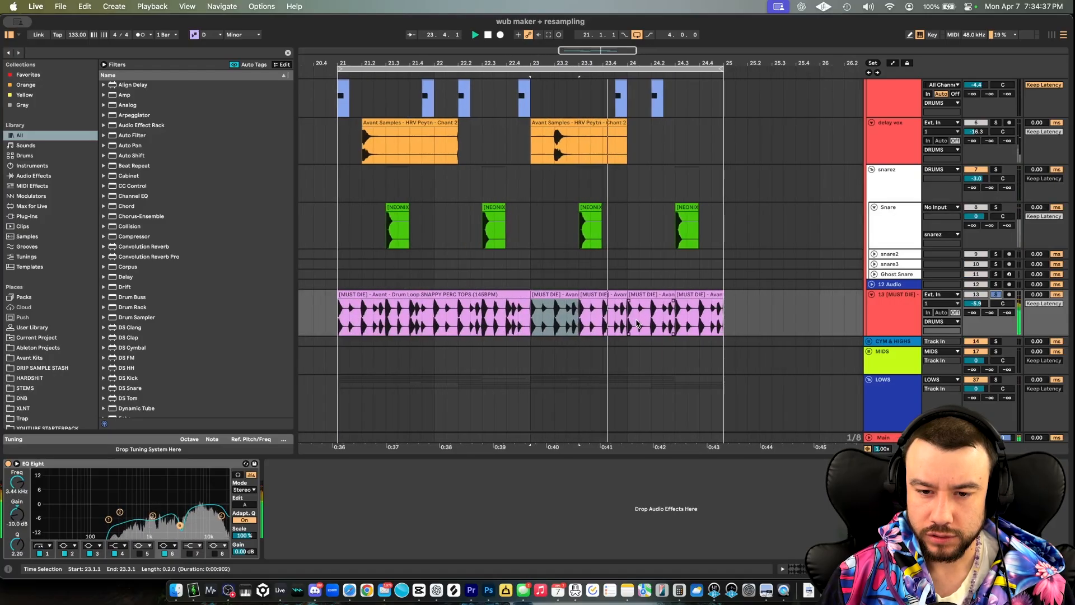
pyautogui.press('space')
pyautogui.scroll(-3, 580, 333)
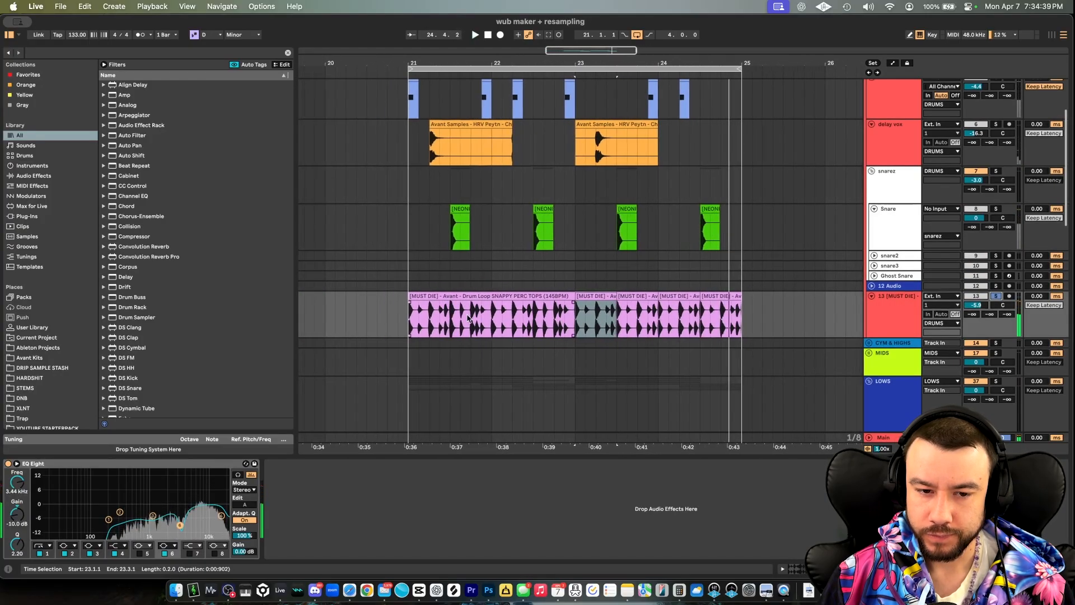
pyautogui.click(445, 297)
pyautogui.press('space')
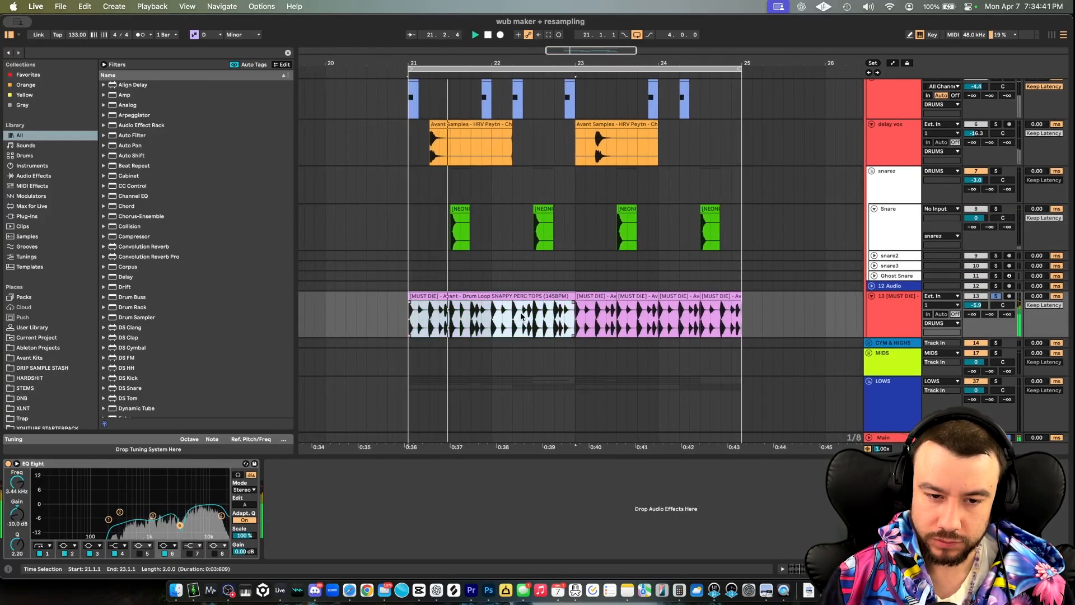
pyautogui.click(590, 297)
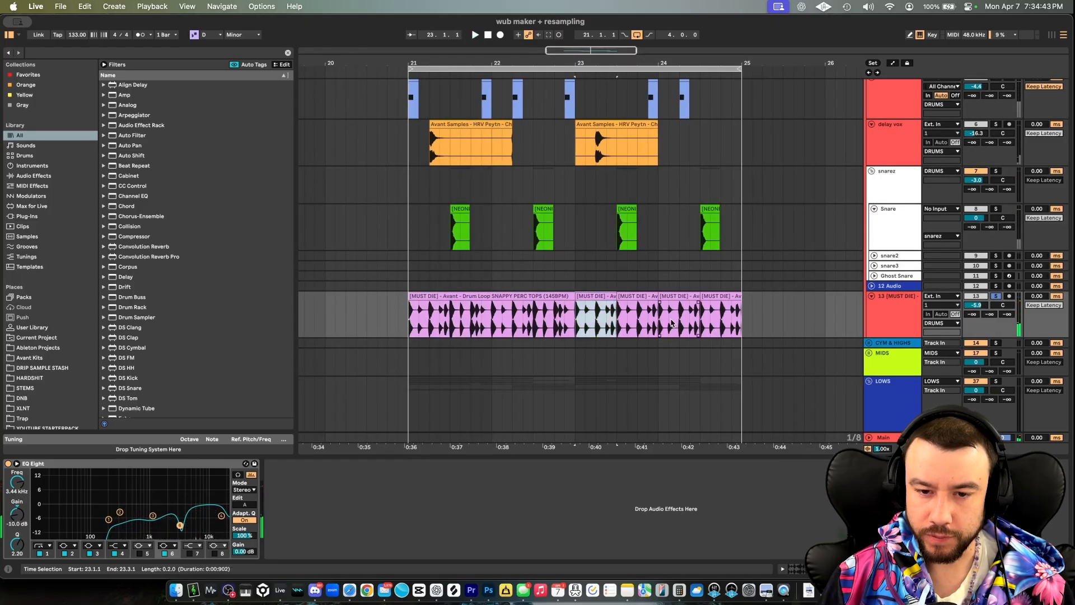
pyautogui.press('space')
# Step: Unsolo the percussion loop track and play the full mix from bar 23
pyautogui.hscroll(2, 672, 323)
pyautogui.click(996, 302)
pyautogui.press('space')
pyautogui.press('space')
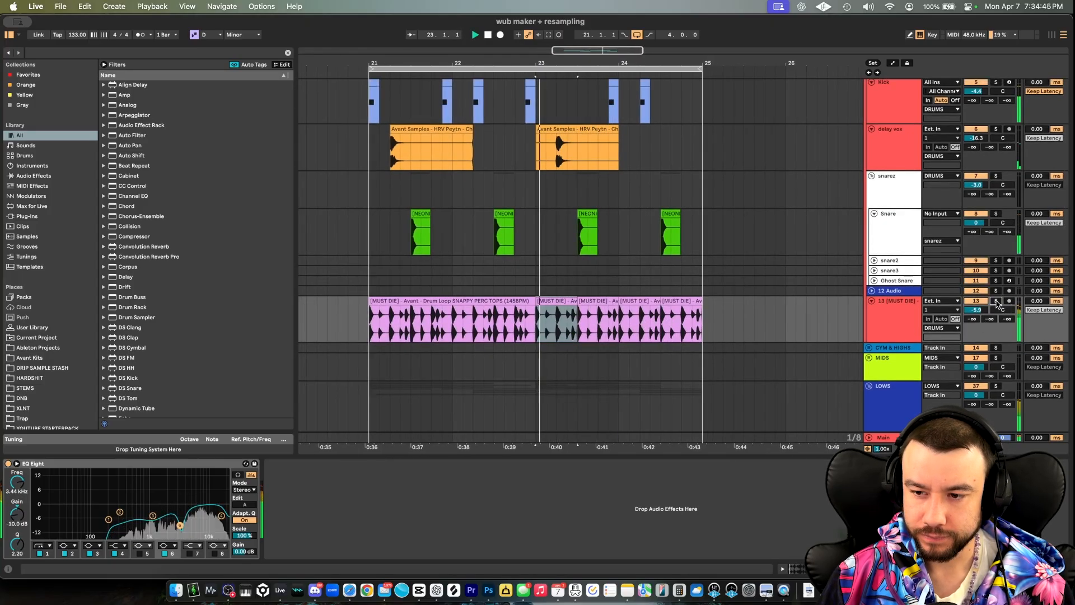
pyautogui.scroll(-3, 612, 292)
pyautogui.scroll(1, 612, 291)
pyautogui.scroll(-2, 612, 291)
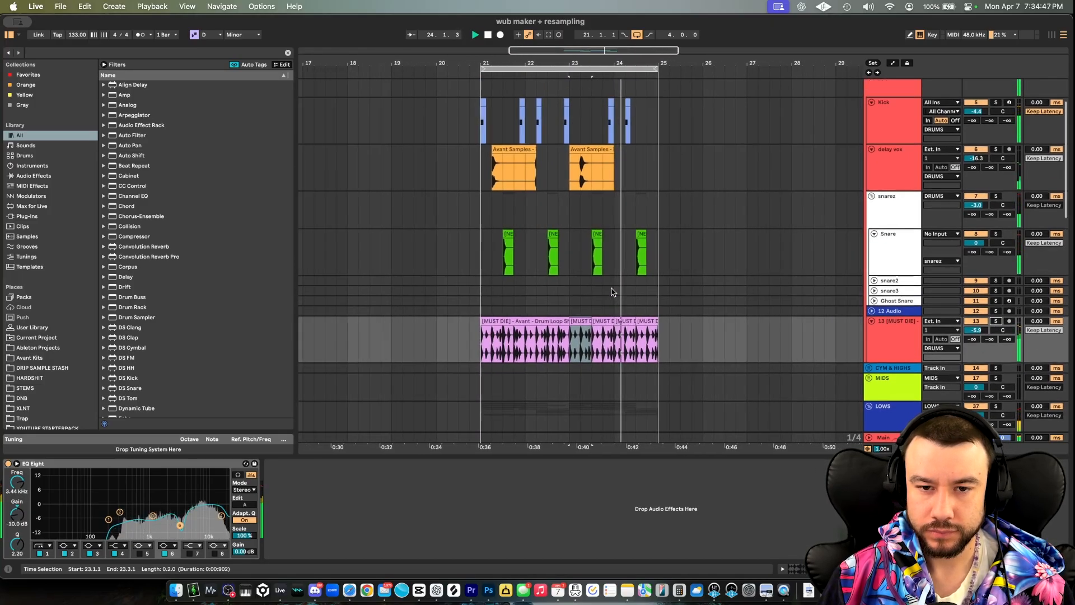
# Step: Unfold the 1/2 sub track in the LOWS group and show its device chain
pyautogui.scroll(-2, 612, 292)
pyautogui.scroll(-15, 612, 292)
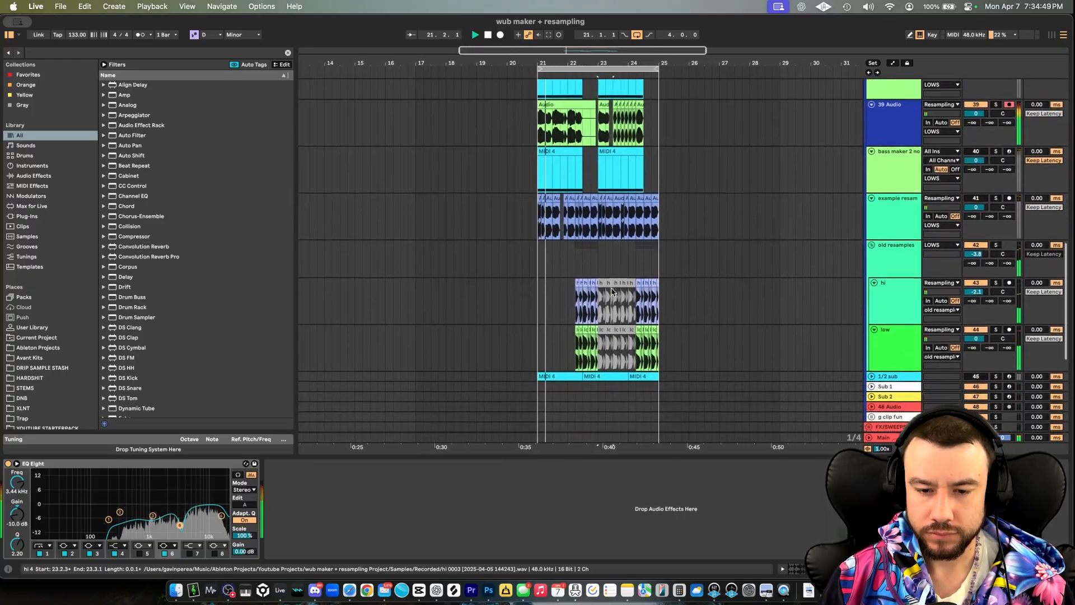
pyautogui.scroll(-3, 612, 292)
pyautogui.click(872, 289)
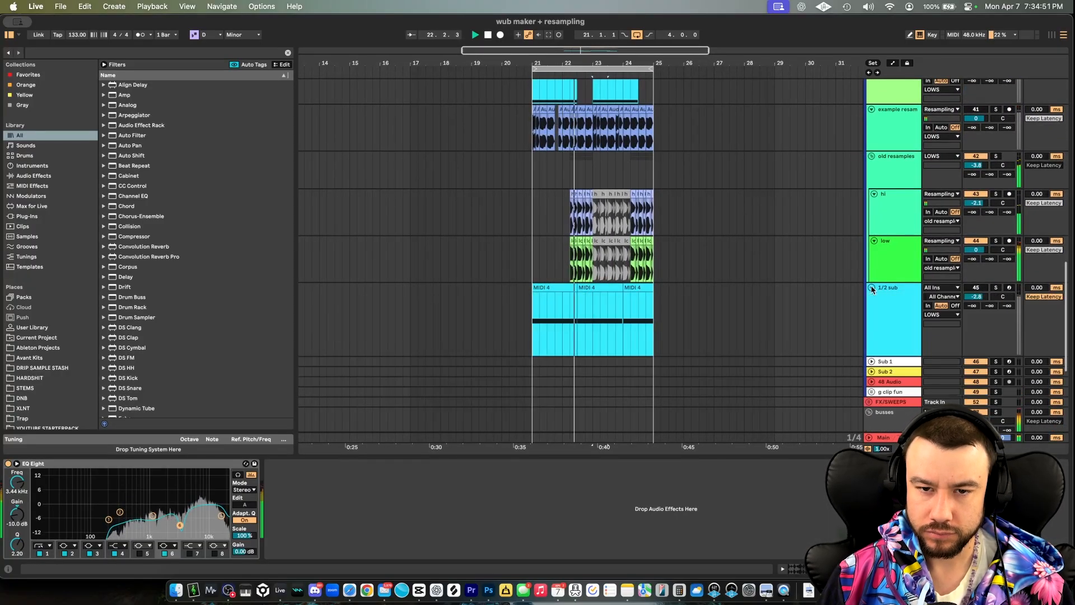
pyautogui.scroll(-3, 662, 288)
pyautogui.scroll(4, 744, 304)
pyautogui.click(903, 328)
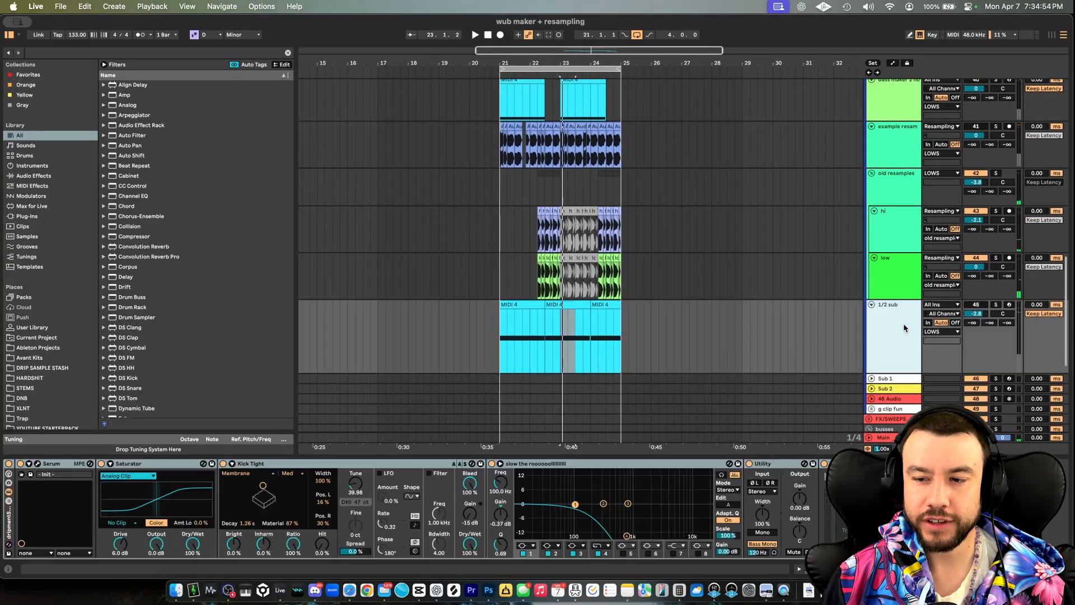
# Step: Solo the 1/2 sub track and select its first MIDI clip at bar 21
pyautogui.click(978, 308)
pyautogui.click(995, 306)
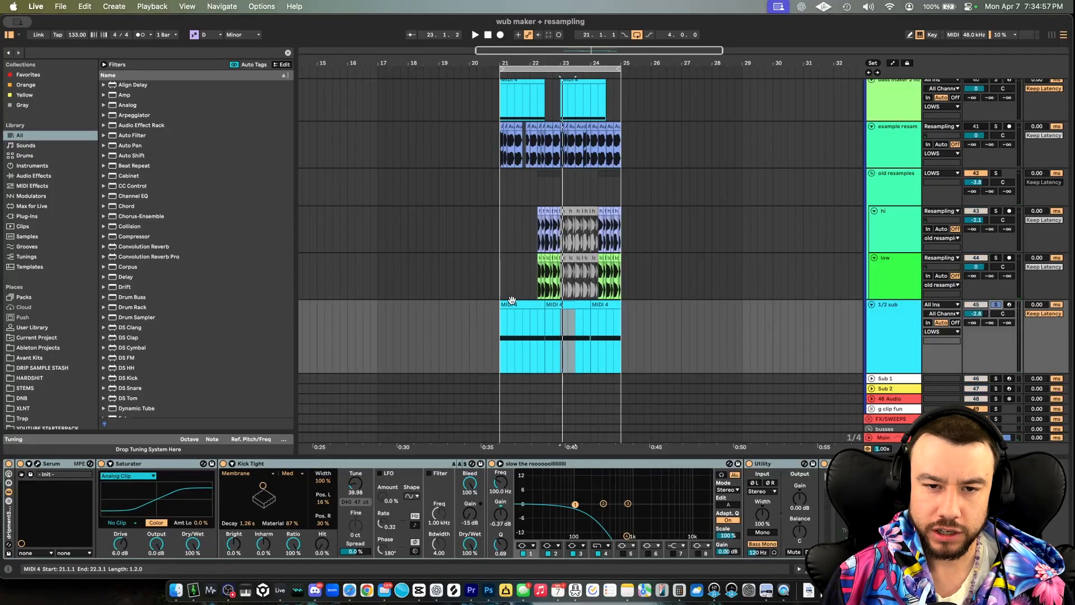
pyautogui.click(512, 304)
pyautogui.scroll(3, 512, 304)
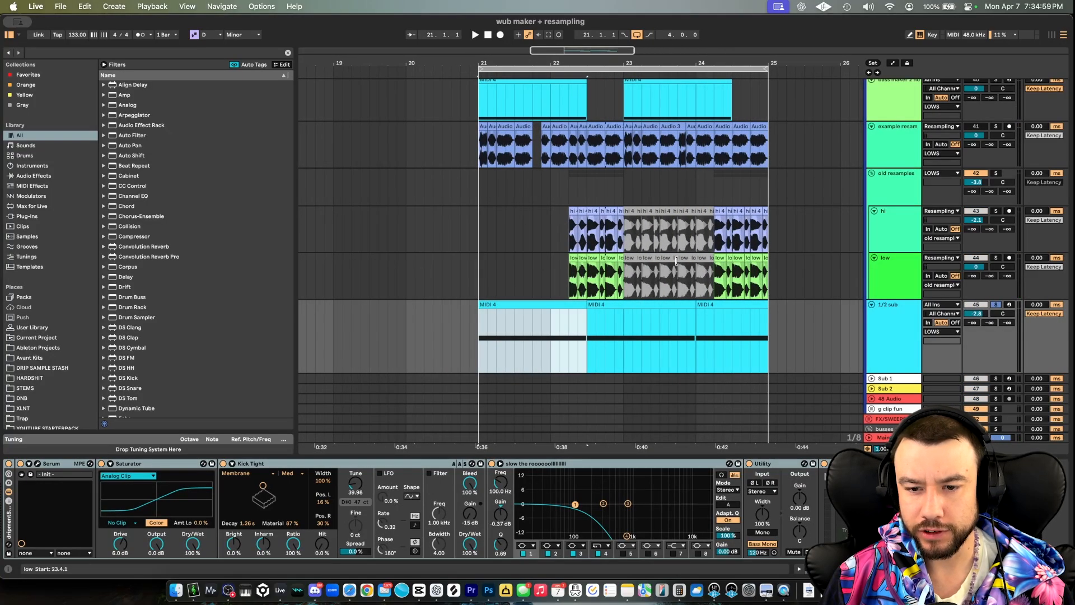
# Step: Show the bass maker 2 track's device chain, solo the track and play its MIDI clip from bar 21
pyautogui.scroll(5, 660, 239)
pyautogui.click(898, 181)
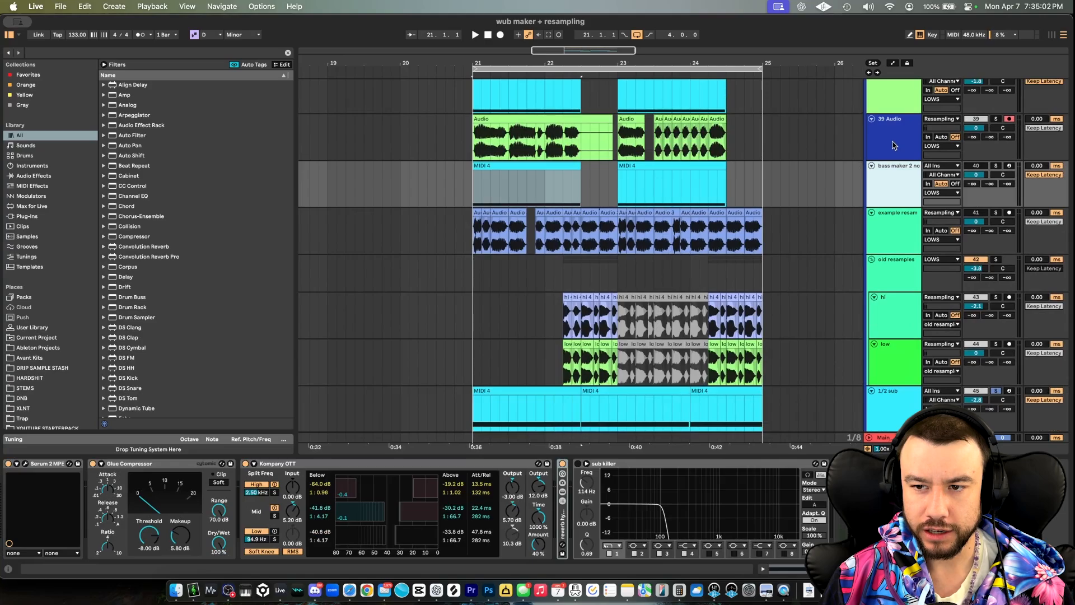
pyautogui.scroll(3, 894, 178)
pyautogui.click(978, 221)
pyautogui.click(995, 221)
pyautogui.press('space')
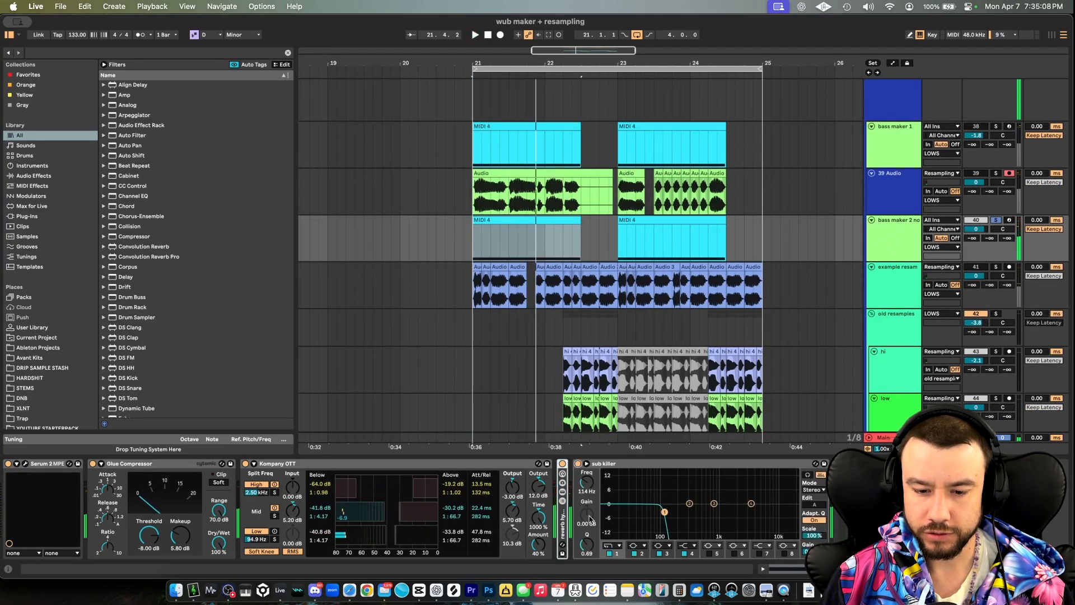
pyautogui.press('space')
pyautogui.scroll(-5, 801, 291)
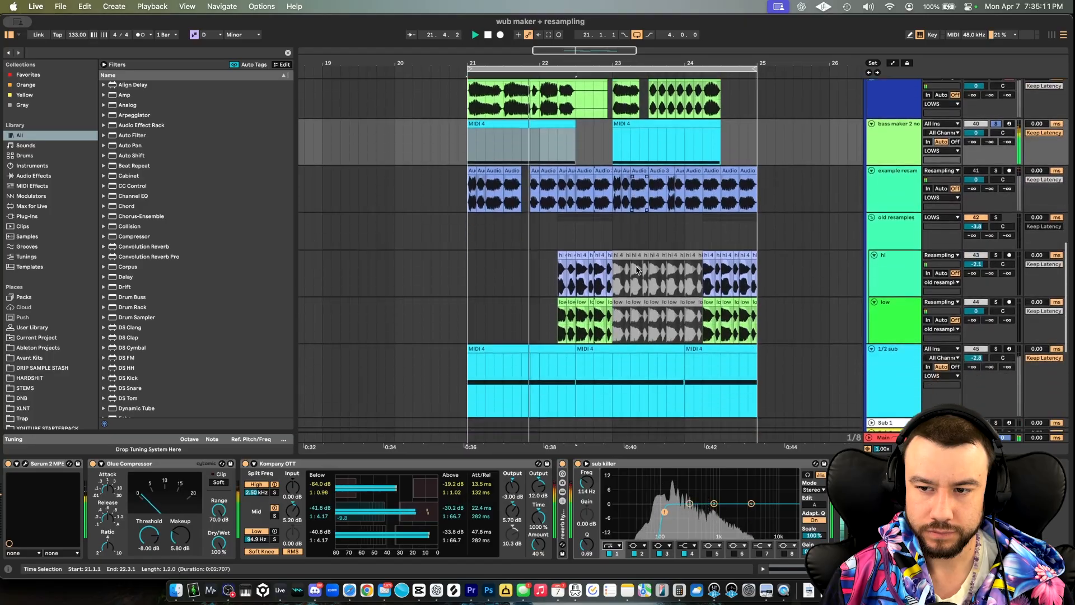
# Step: Solo the 1/2 sub track in place of bass maker 2 and play its first MIDI clip from bar 21
pyautogui.press('space')
pyautogui.click(789, 349)
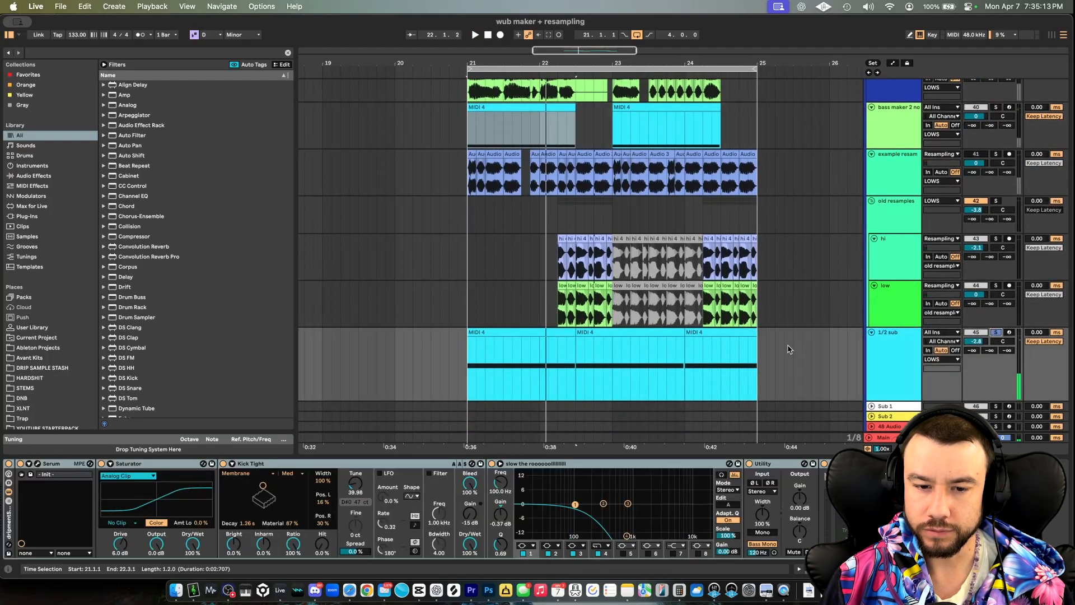
pyautogui.click(489, 332)
pyautogui.press('space')
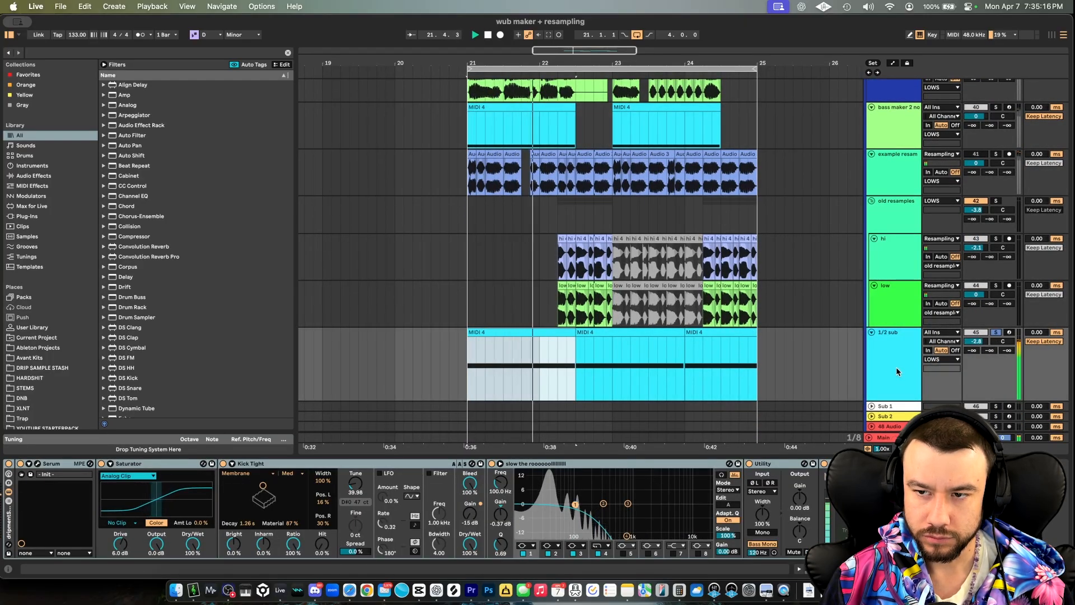
pyautogui.scroll(4, 798, 196)
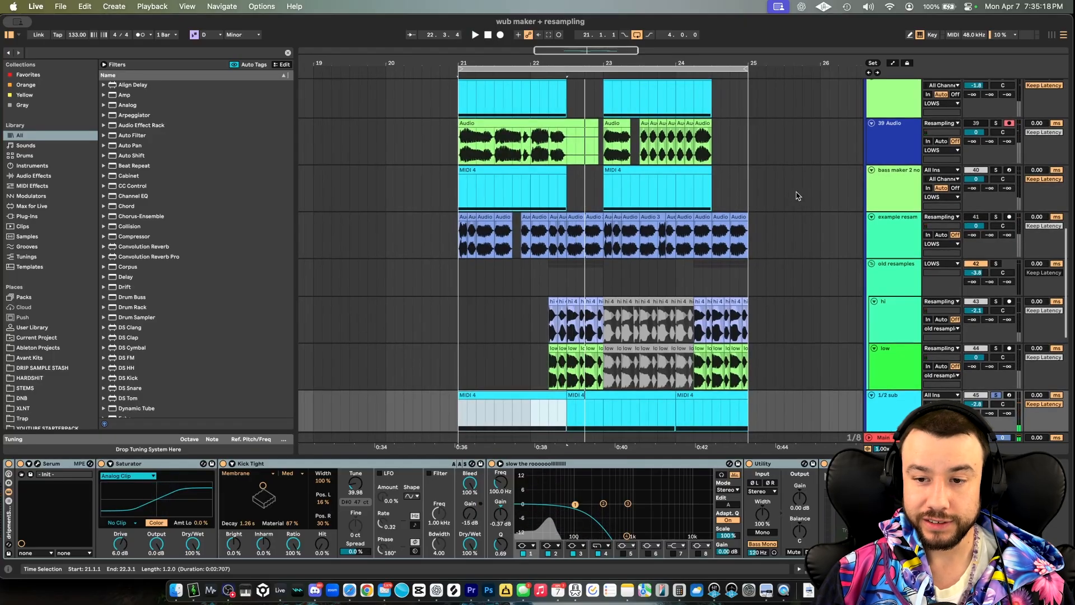
pyautogui.scroll(-3, 798, 196)
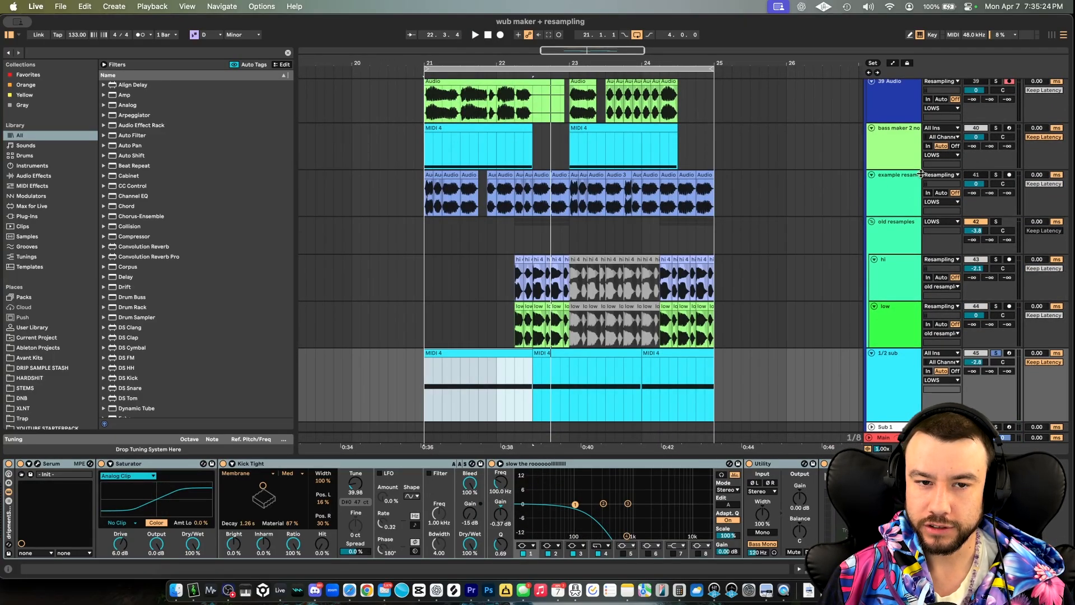
# Step: Solo bass maker 2 together with the 1/2 sub track and play both layers from bar 21
pyautogui.click(997, 129)
pyautogui.press('space')
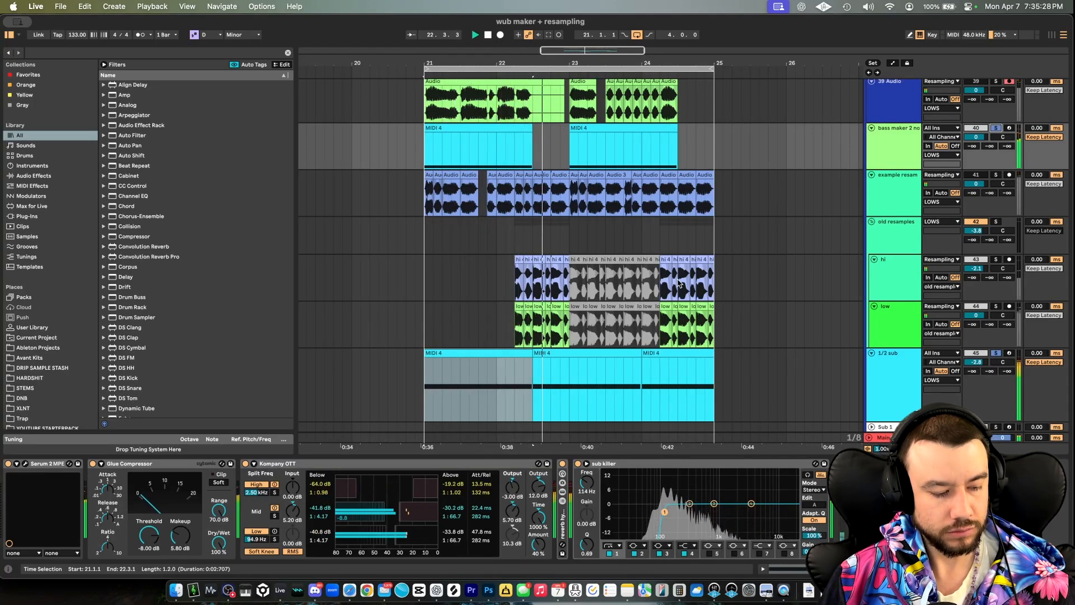
pyautogui.scroll(-1, 679, 283)
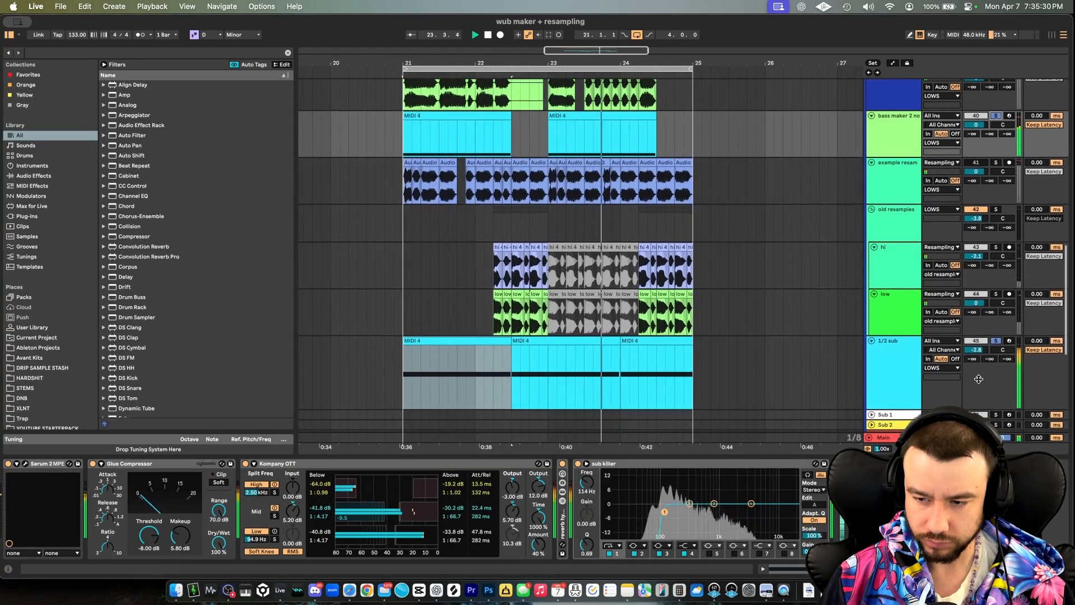
# Step: Play the 1/2 sub track soloed on its own, bypass the effects after Serum and open the Serum editor
pyautogui.click(895, 368)
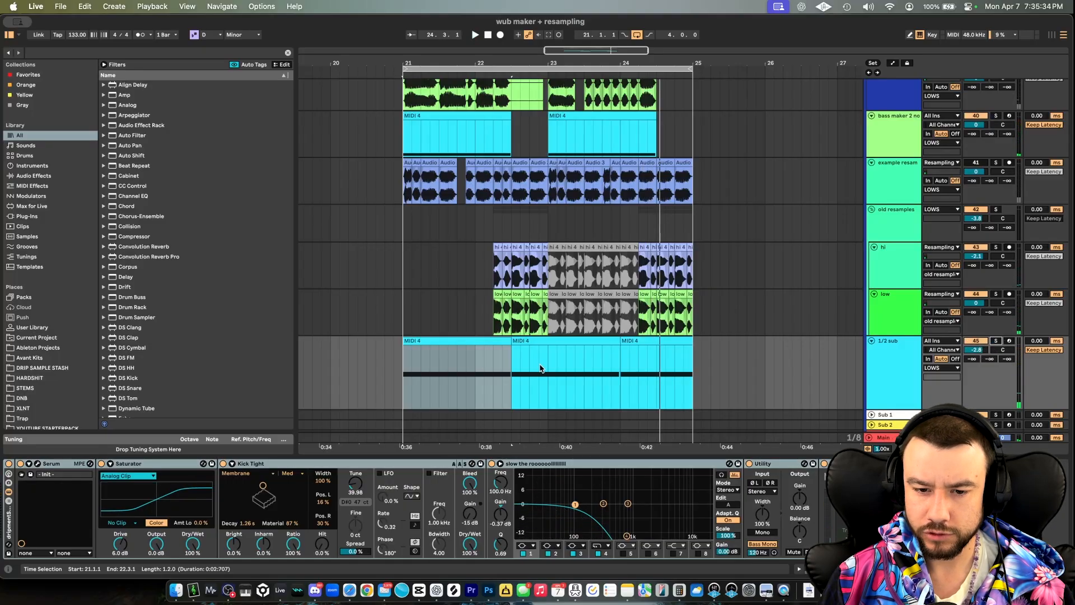
pyautogui.scroll(-3, 540, 368)
pyautogui.scroll(-1, 540, 368)
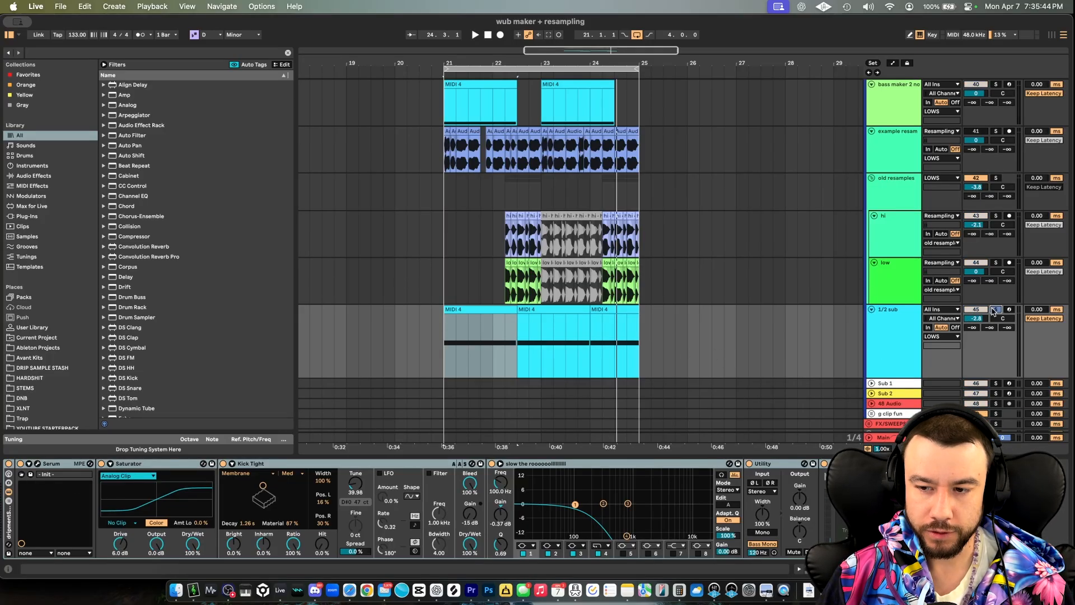
pyautogui.press('space')
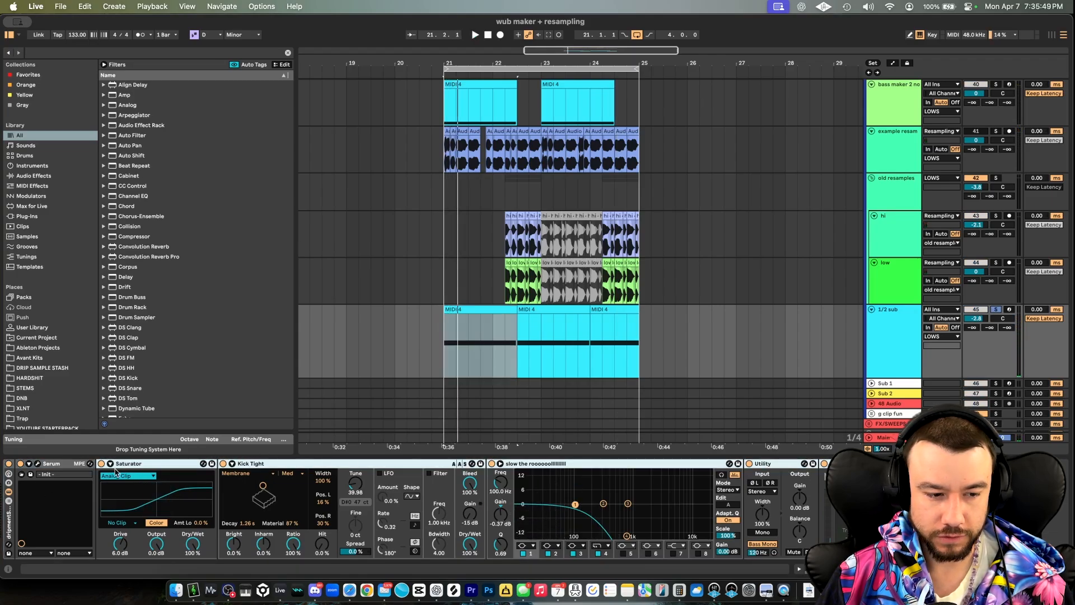
pyautogui.click(101, 465)
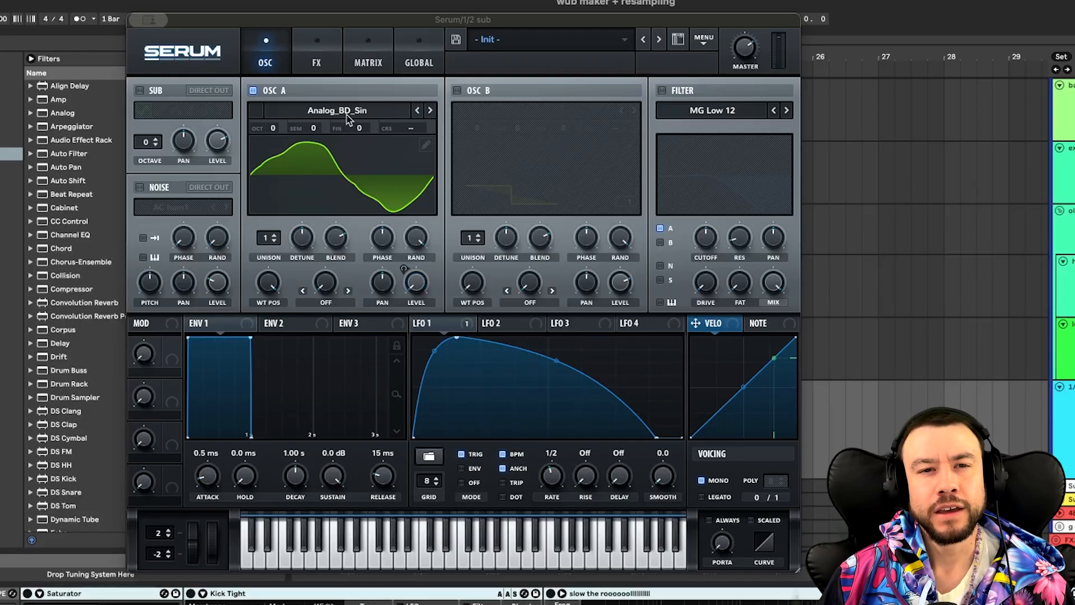
# Step: Try the Basic Shapes wavetable with another wavetable position on Serum's oscillator A, and return to Analog_BD_Sin
pyautogui.click(340, 114)
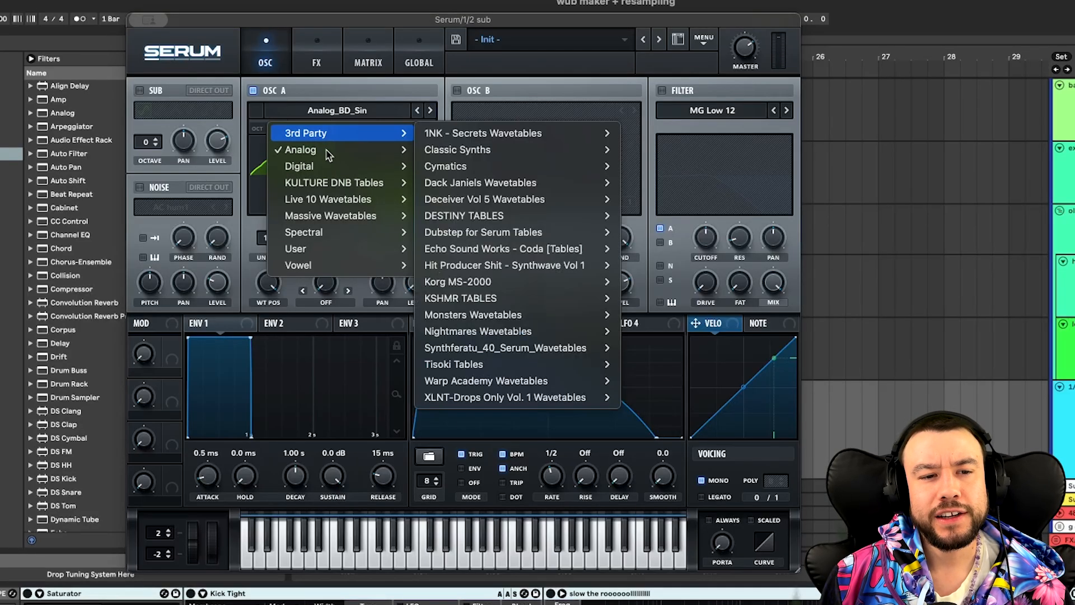
pyautogui.click(469, 137)
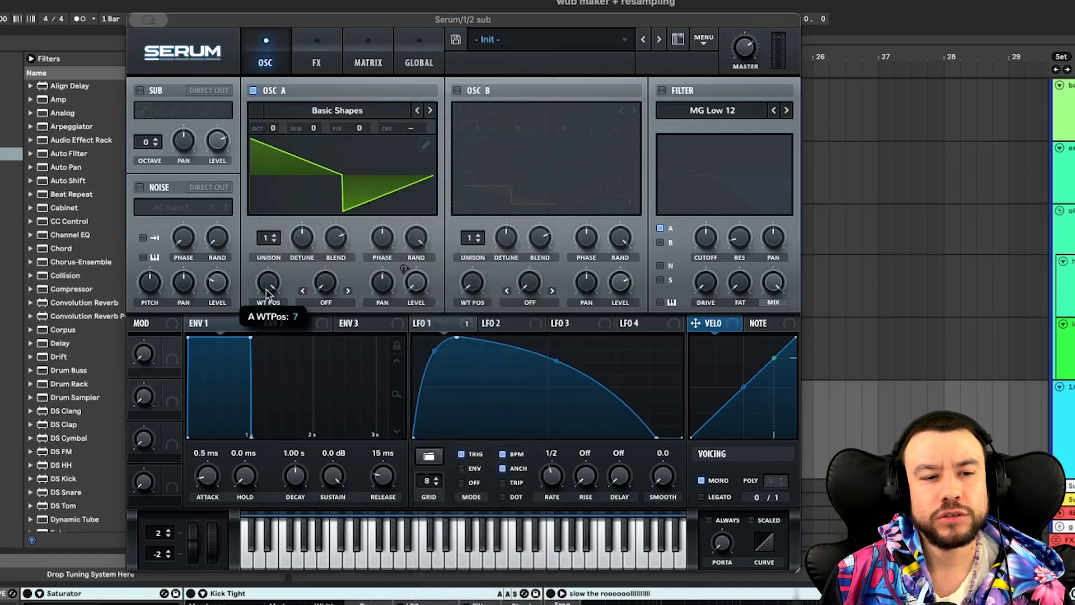
pyautogui.moveTo(267, 290); pyautogui.dragTo(230, 470)
pyautogui.click(341, 114)
pyautogui.moveTo(348, 149)
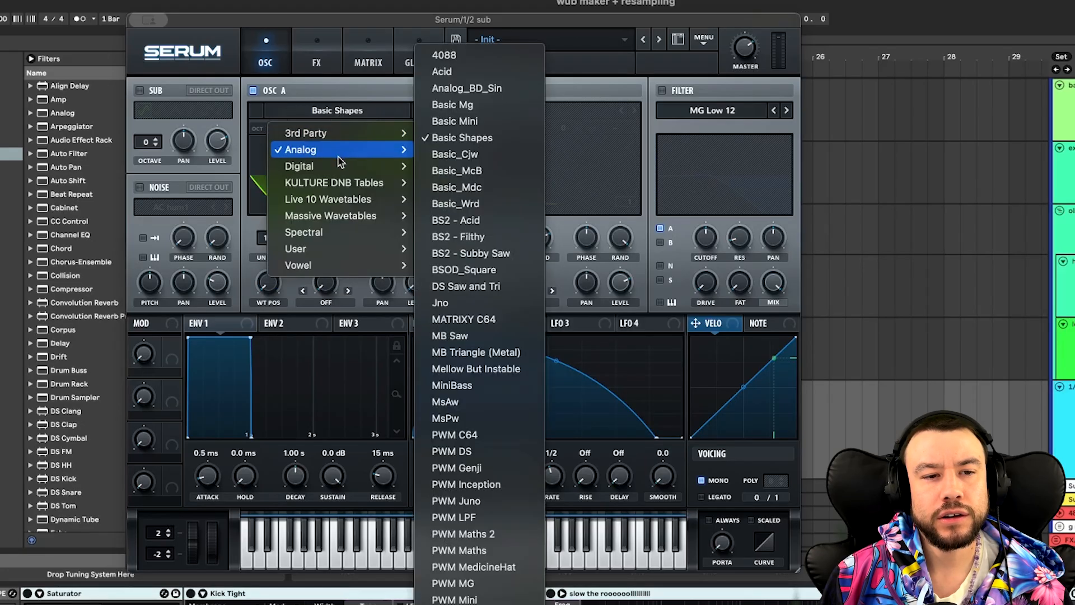
pyautogui.click(469, 89)
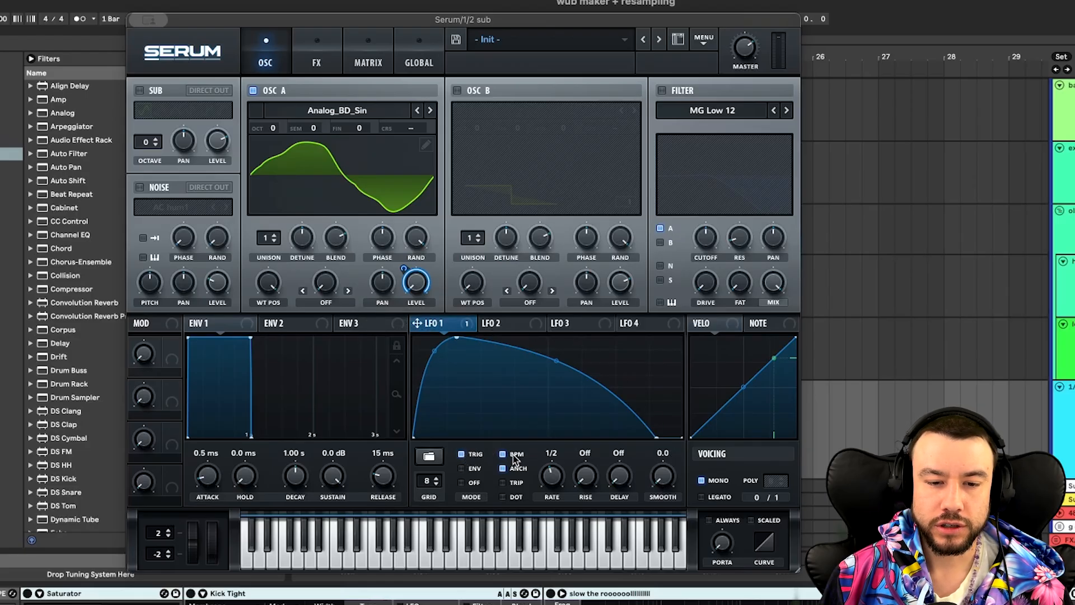
# Step: Shift the peak point of LFO 1 slightly later in the curve, view Serum's FX page and close the editor
pyautogui.moveTo(456, 338); pyautogui.dragTo(455, 311)
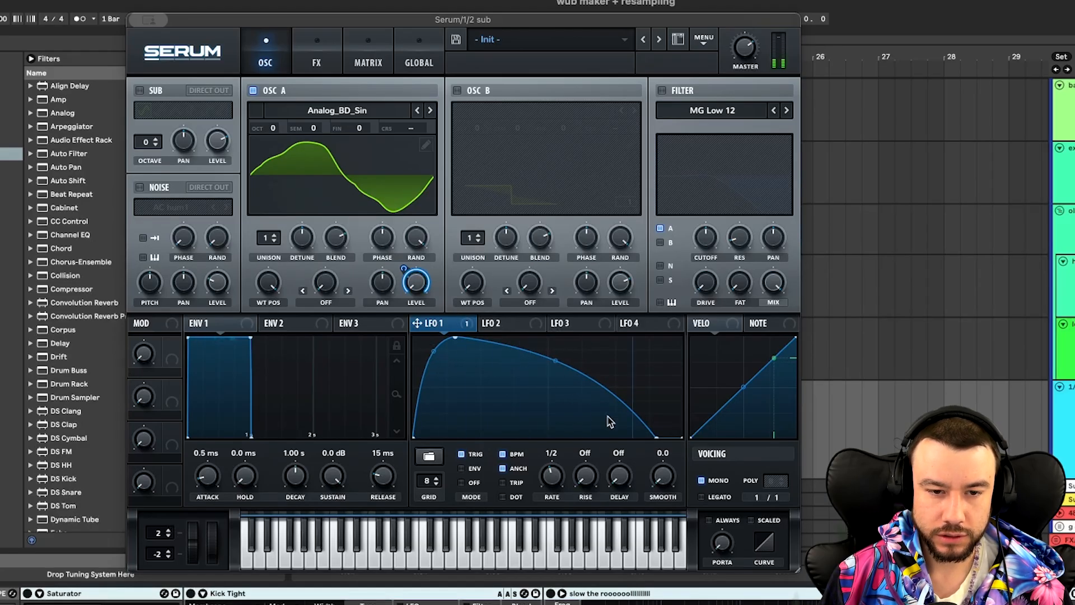
pyautogui.moveTo(456, 338); pyautogui.dragTo(462, 325)
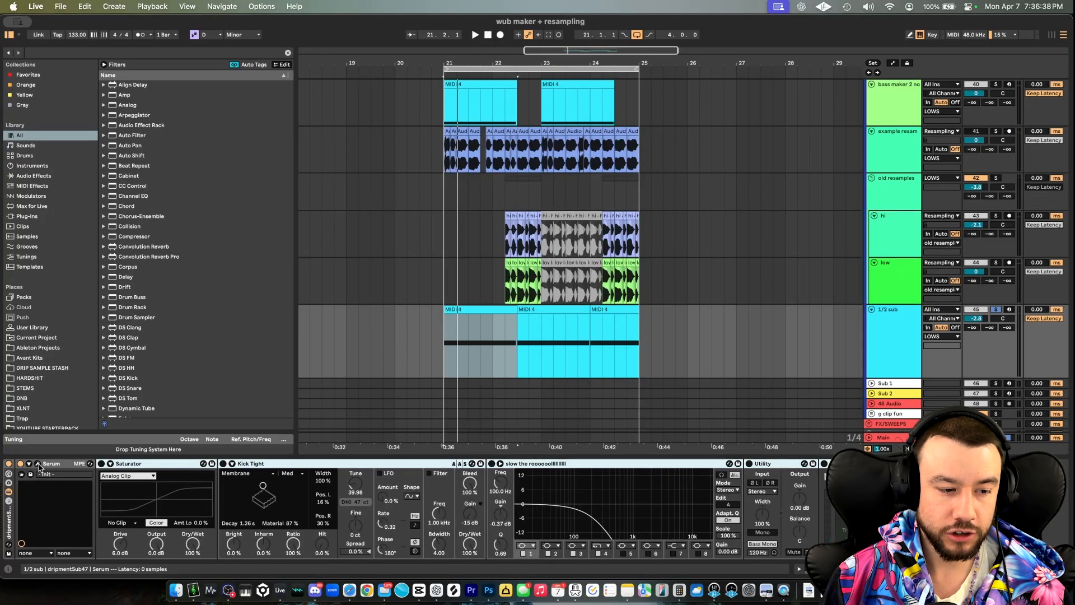
pyautogui.click(37, 464)
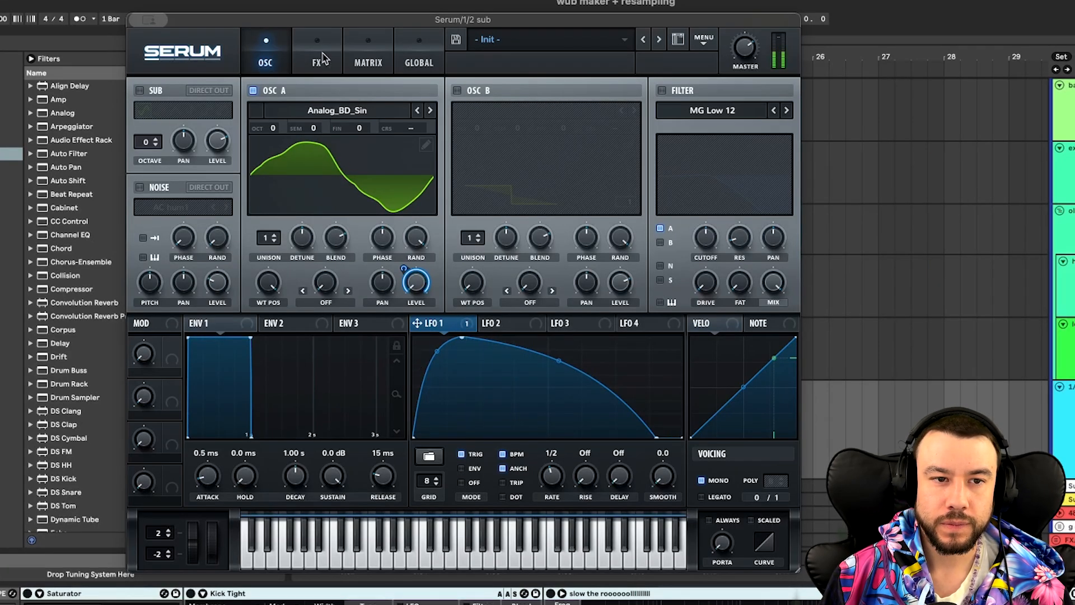
pyautogui.click(322, 56)
pyautogui.click(269, 48)
pyautogui.press('super+w')
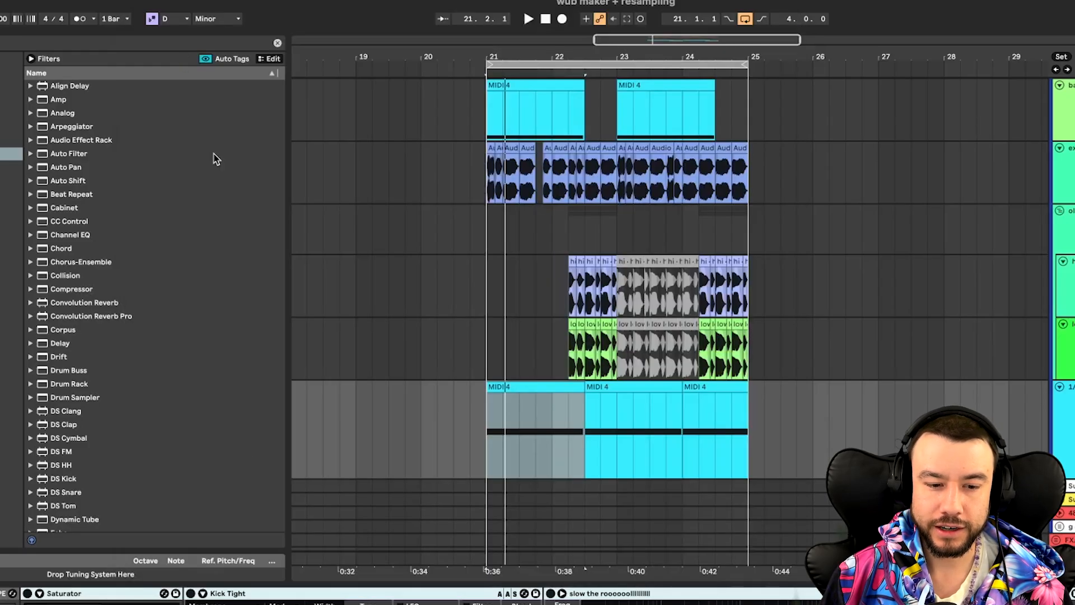
# Step: Re-enable the effects after Serum on the 1/2 sub track and compare playback with them bypassed and active
pyautogui.click(28, 593)
pyautogui.press('space')
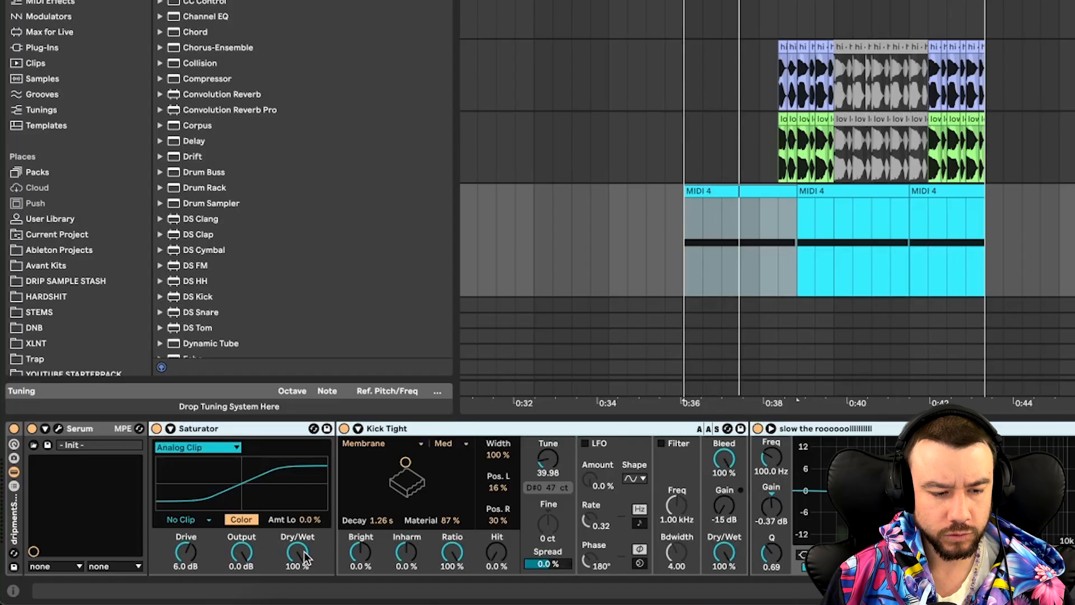
pyautogui.press('space')
pyautogui.press('space')
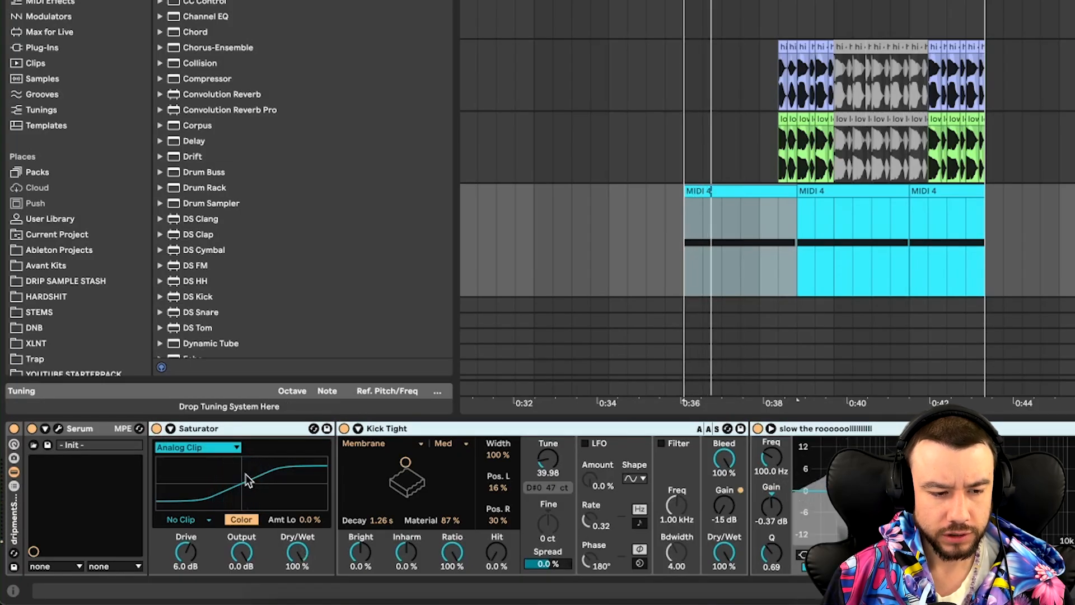
pyautogui.click(157, 429)
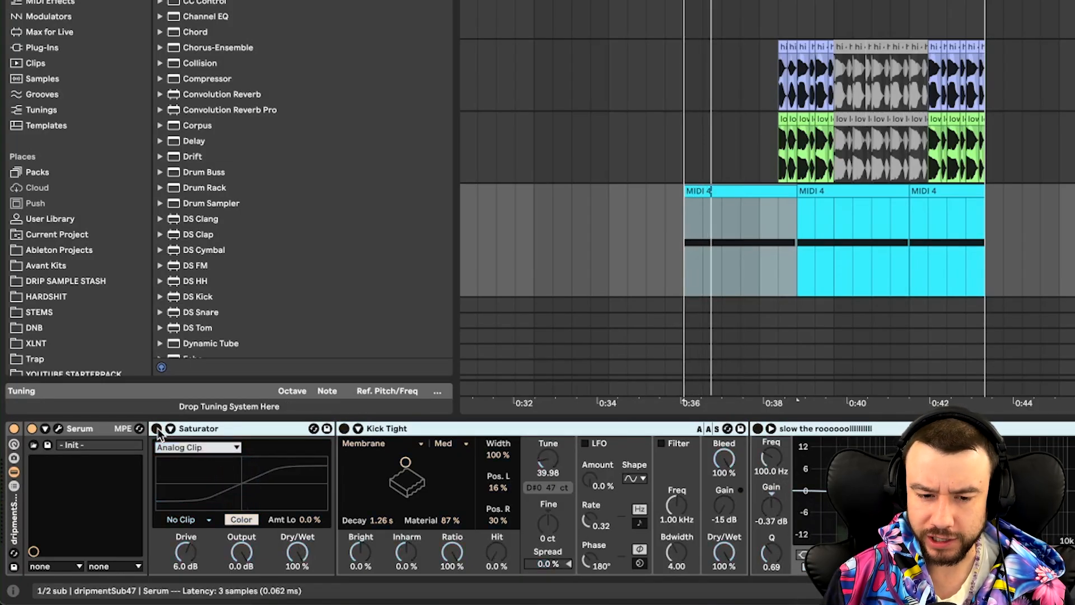
pyautogui.click(156, 429)
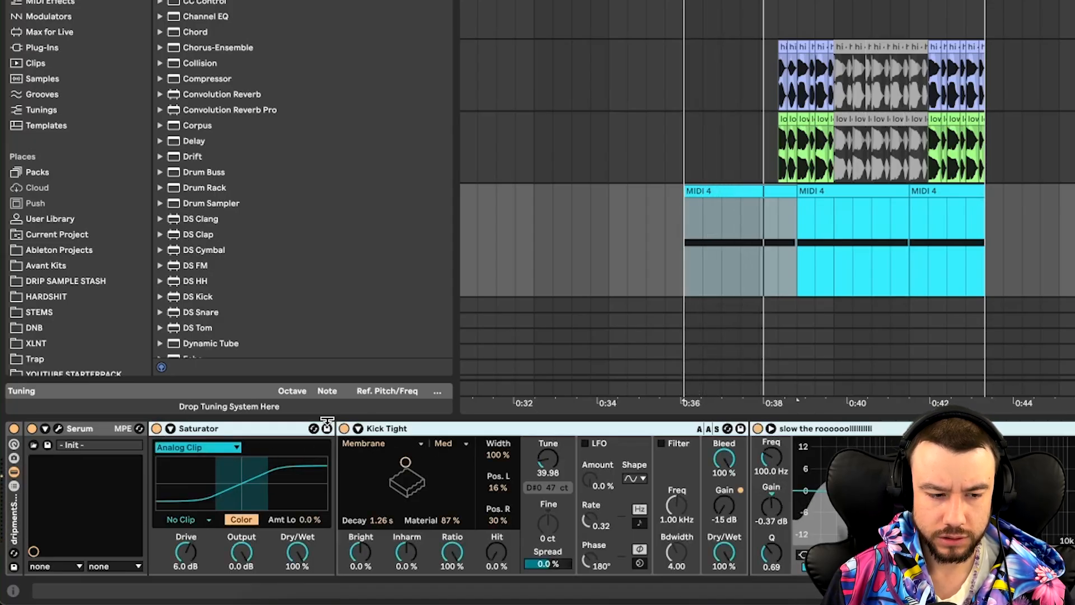
# Step: Bypass the effects on the 1/2 sub track, re-enable only the Saturator and play the sub through it
pyautogui.press('0')
pyautogui.click(157, 429)
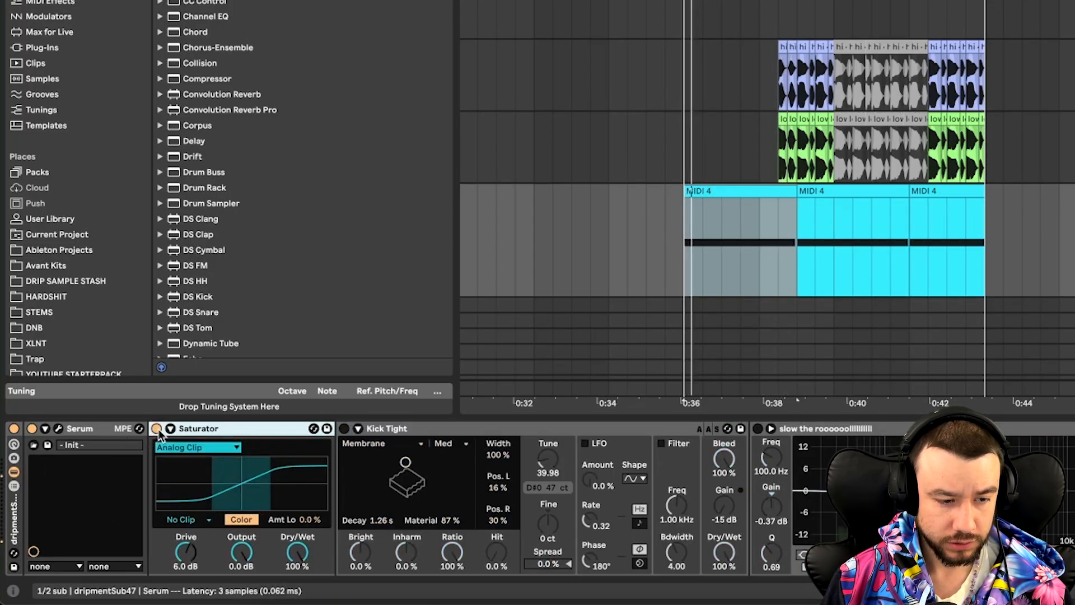
pyautogui.press('space')
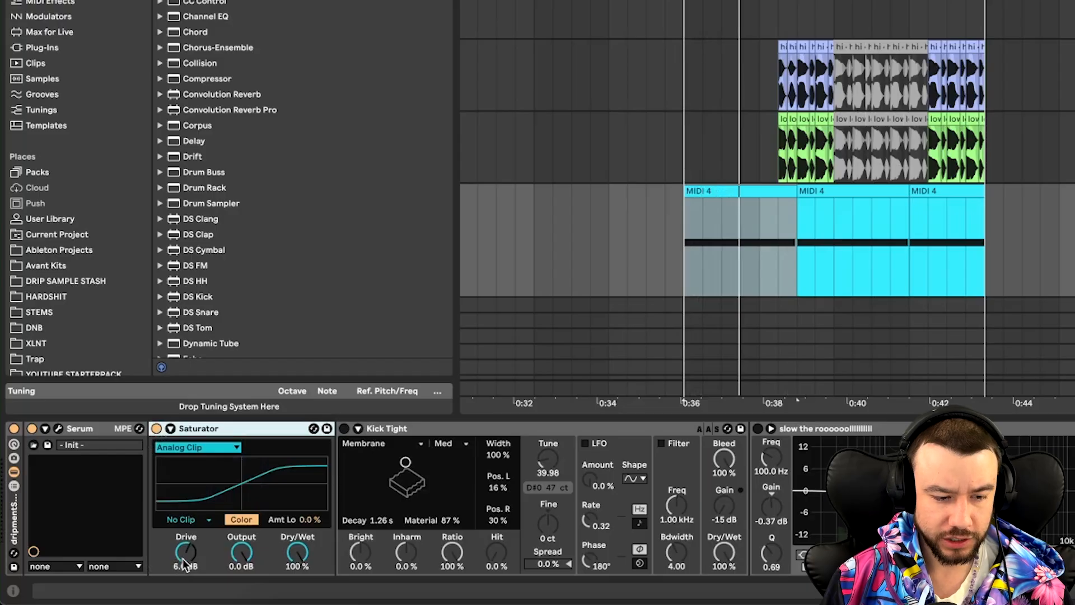
pyautogui.press('space')
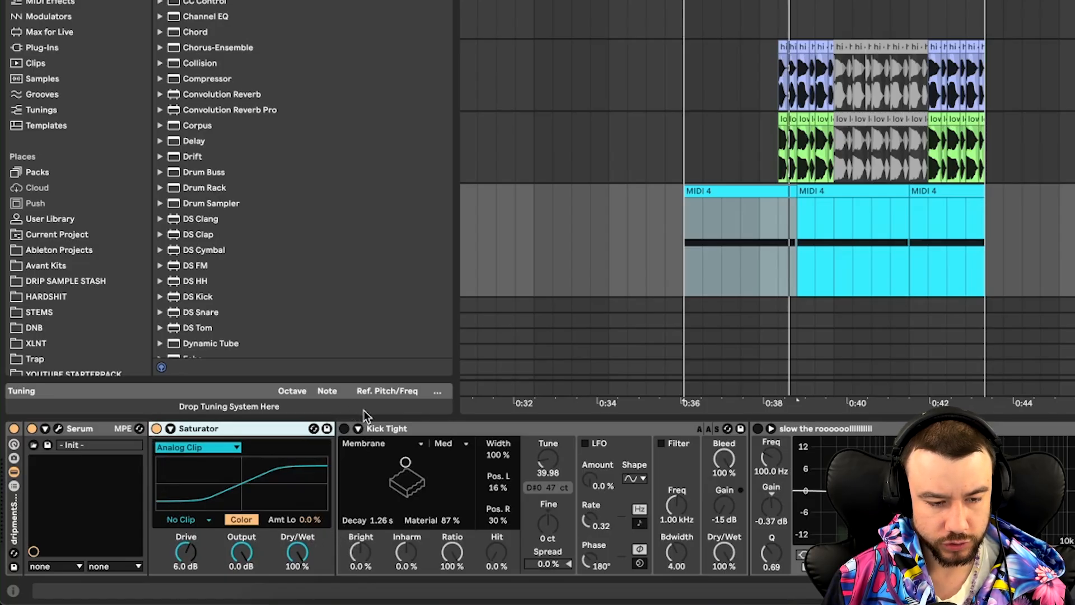
# Step: Enable the Kick Tight resonator after the Saturator, select its Tune control and play the sub
pyautogui.click(345, 428)
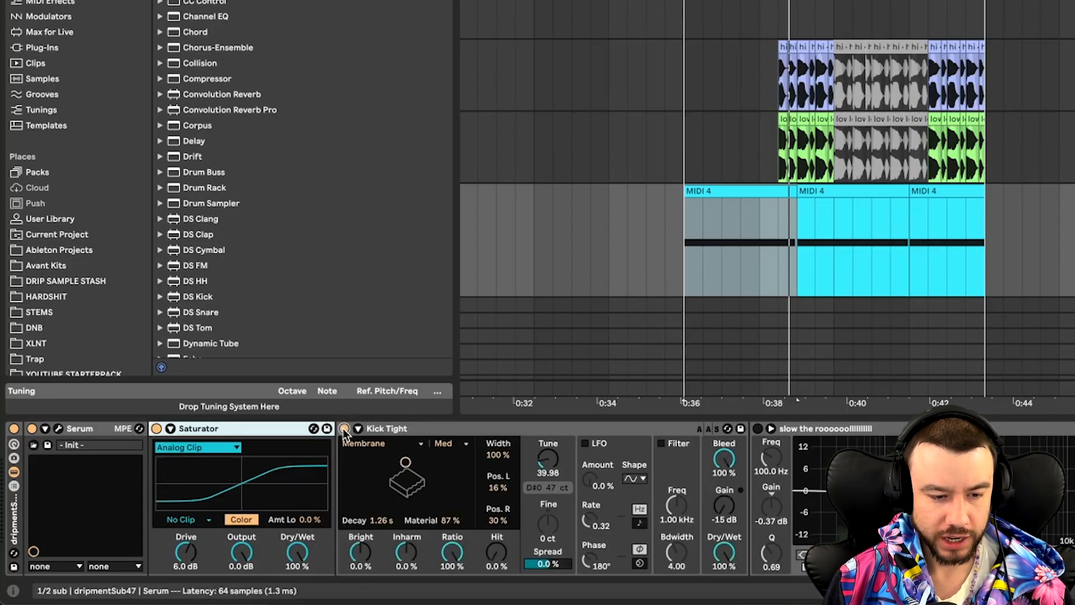
pyautogui.click(389, 429)
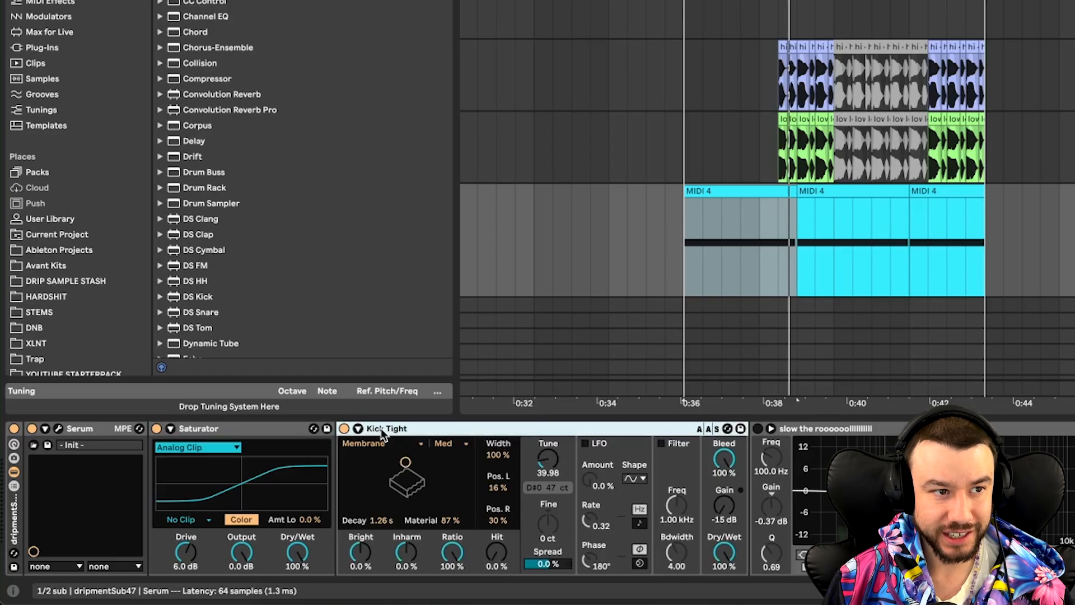
pyautogui.click(546, 473)
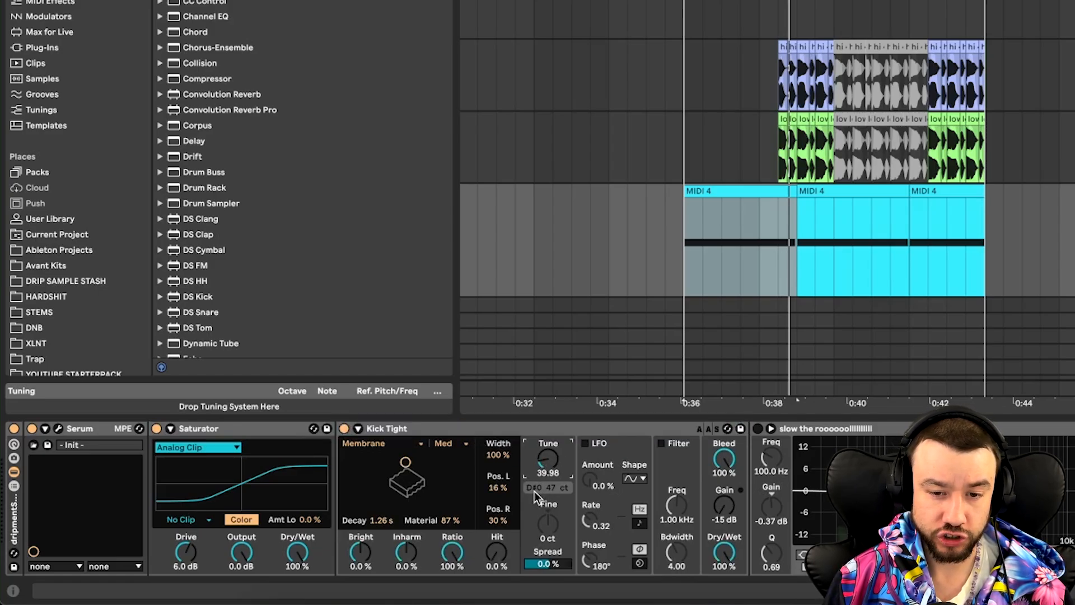
pyautogui.press('space')
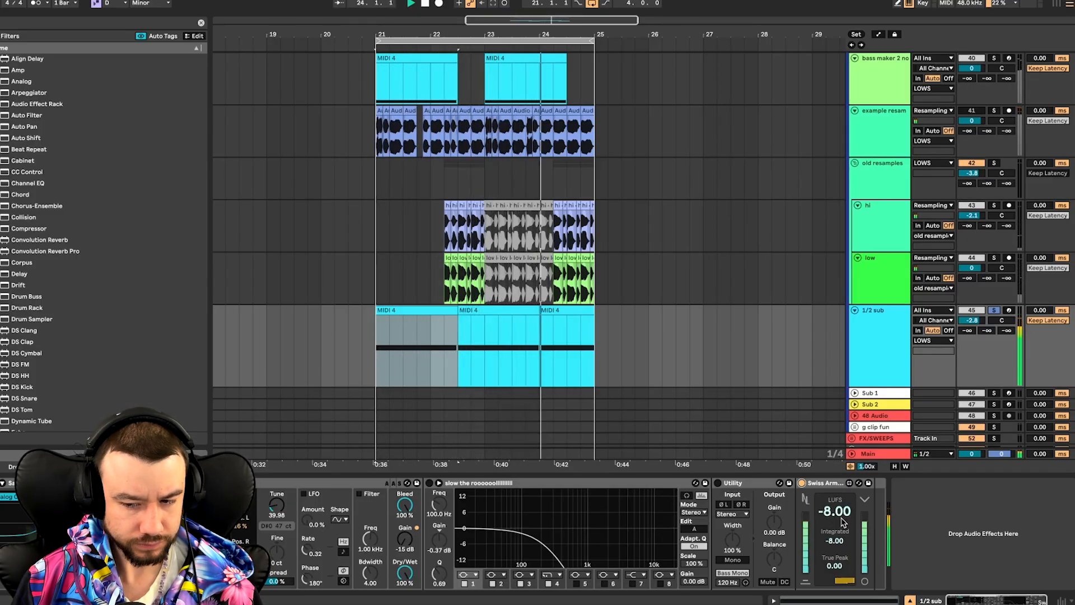
# Step: Enable the low-pass EQ after Kick Tight and play the sub through it from bar 21
pyautogui.click(428, 482)
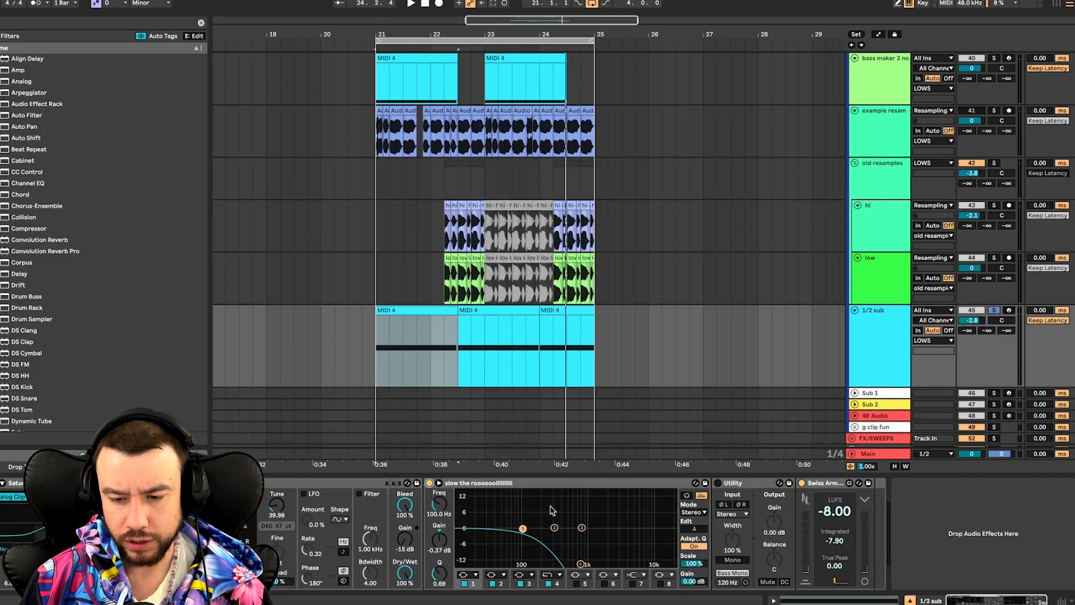
pyautogui.press('space')
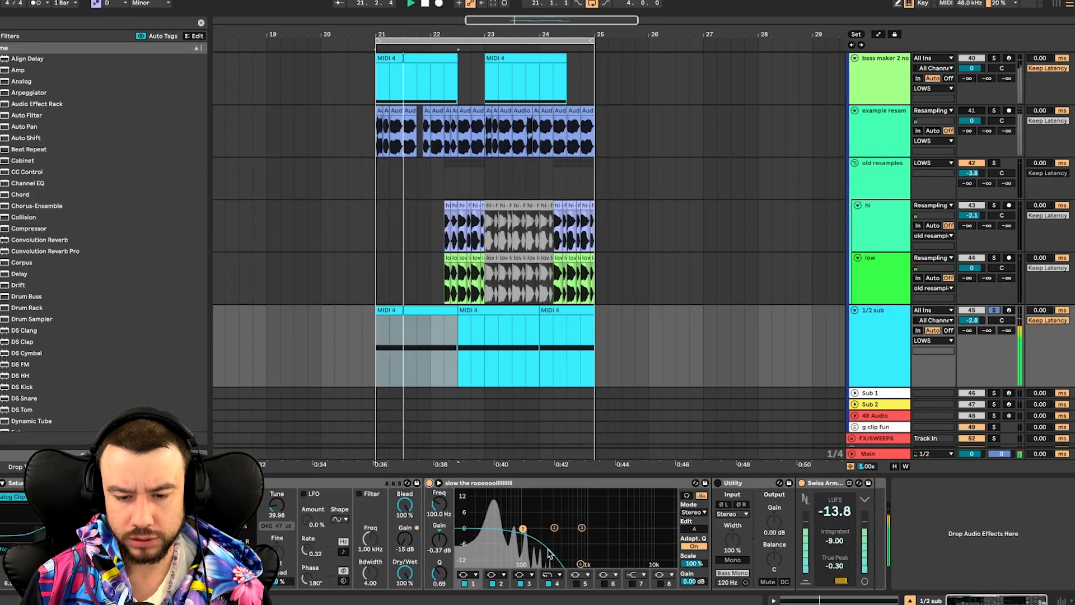
pyautogui.press('space')
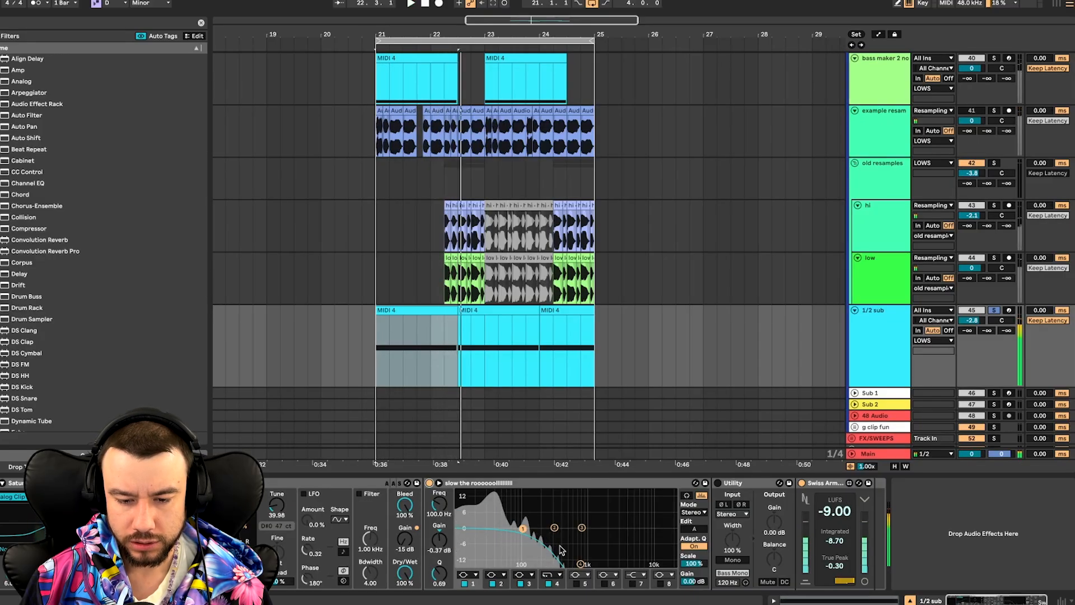
# Step: Select the EQ's low-pass band 4 and nudge its cutoff frequency slightly higher while auditioning the sub
pyautogui.click(580, 564)
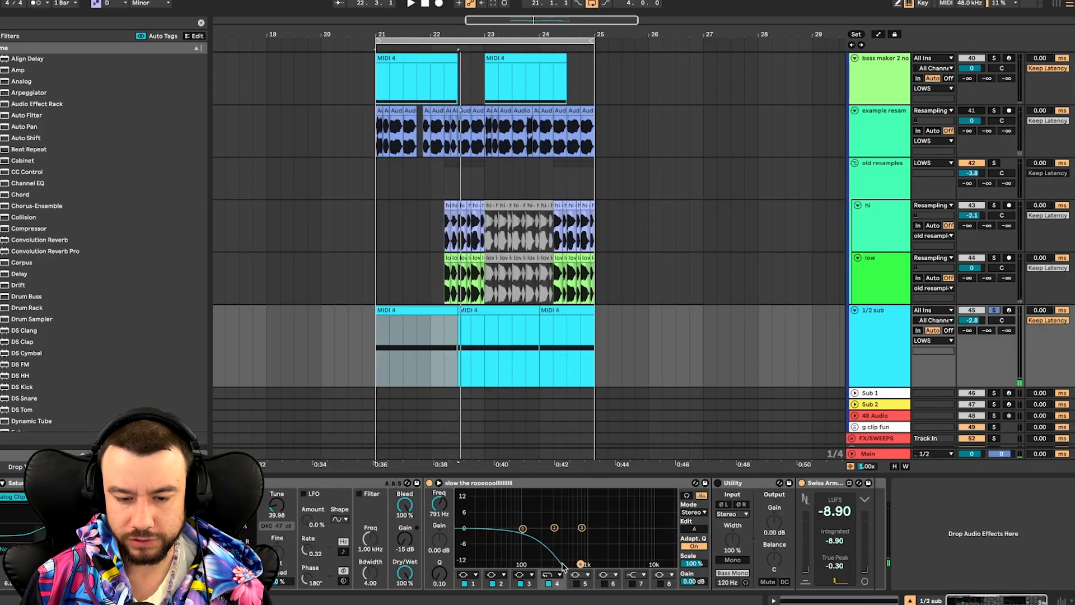
pyautogui.press('space')
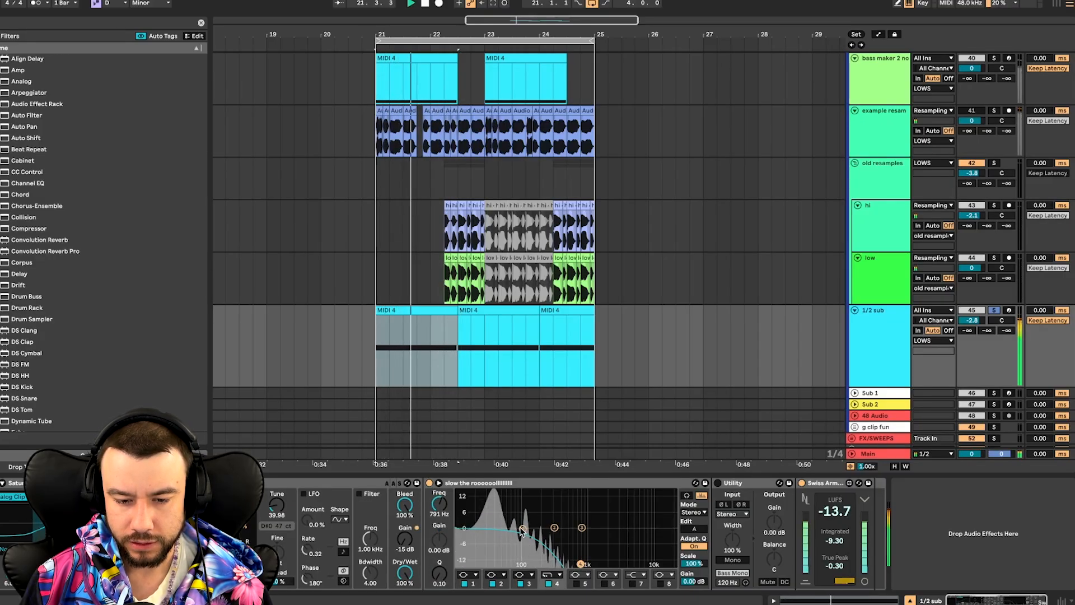
pyautogui.press('space')
pyautogui.press('space')
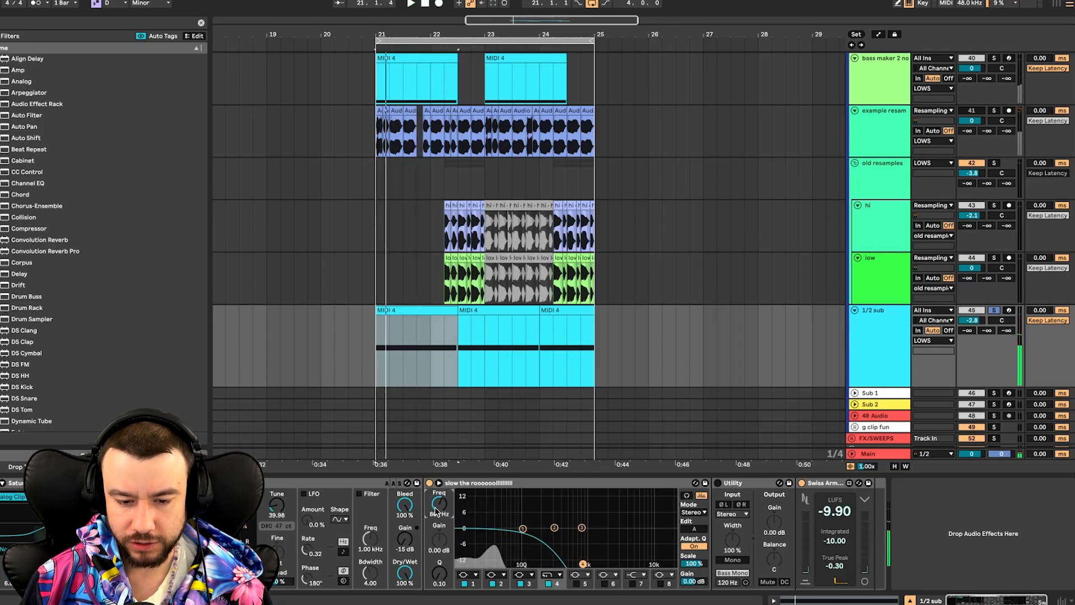
# Step: Set the low-pass band 4 cutoff on the sub's EQ to 791 Hz while auditioning the sub
pyautogui.press('space')
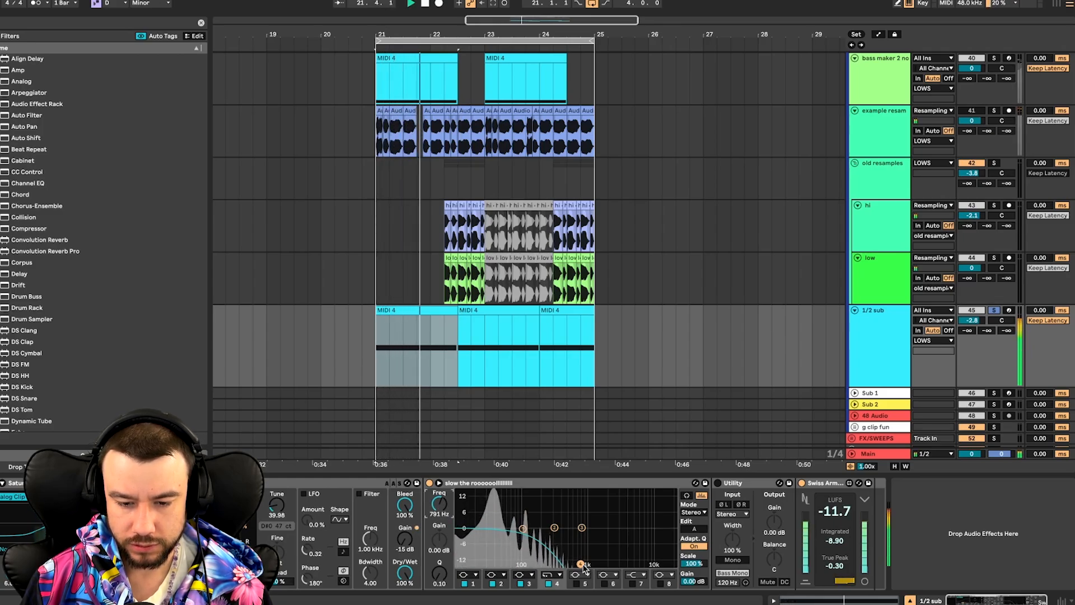
pyautogui.moveTo(583, 564); pyautogui.dragTo(580, 565)
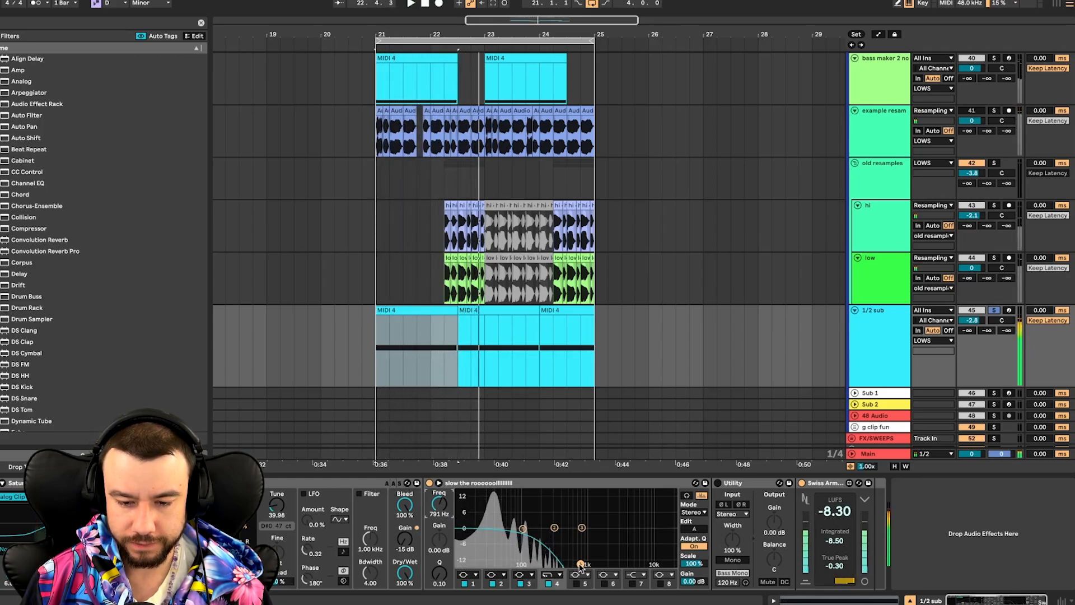
pyautogui.press('space')
pyautogui.press('space')
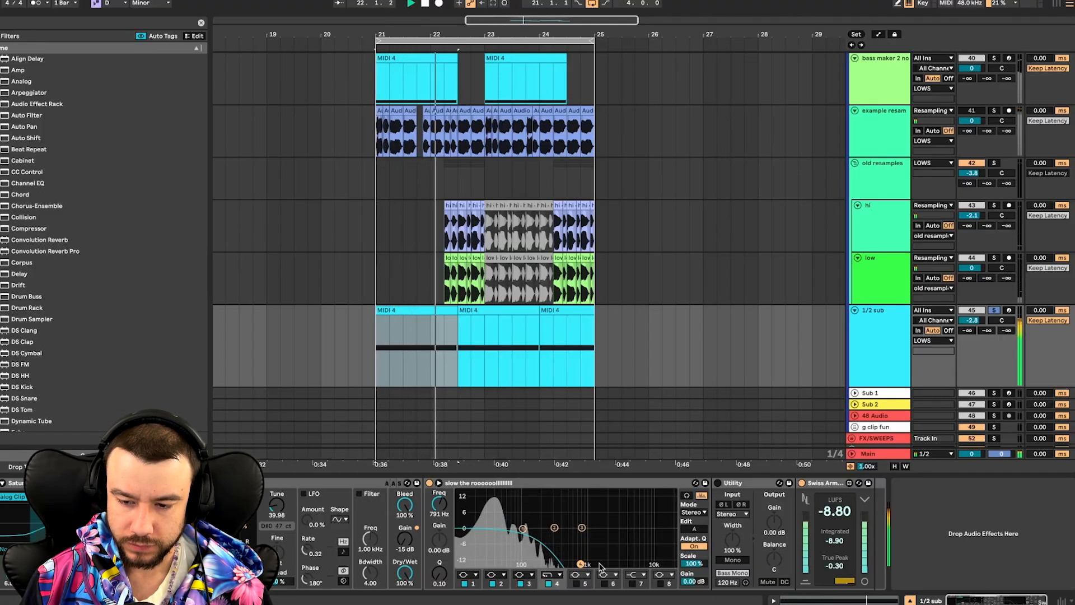
# Step: Enable the Utility after the EQ, raise its Bass Mono frequency to 139 Hz while auditioning the sub, and hide the device chain
pyautogui.click(718, 483)
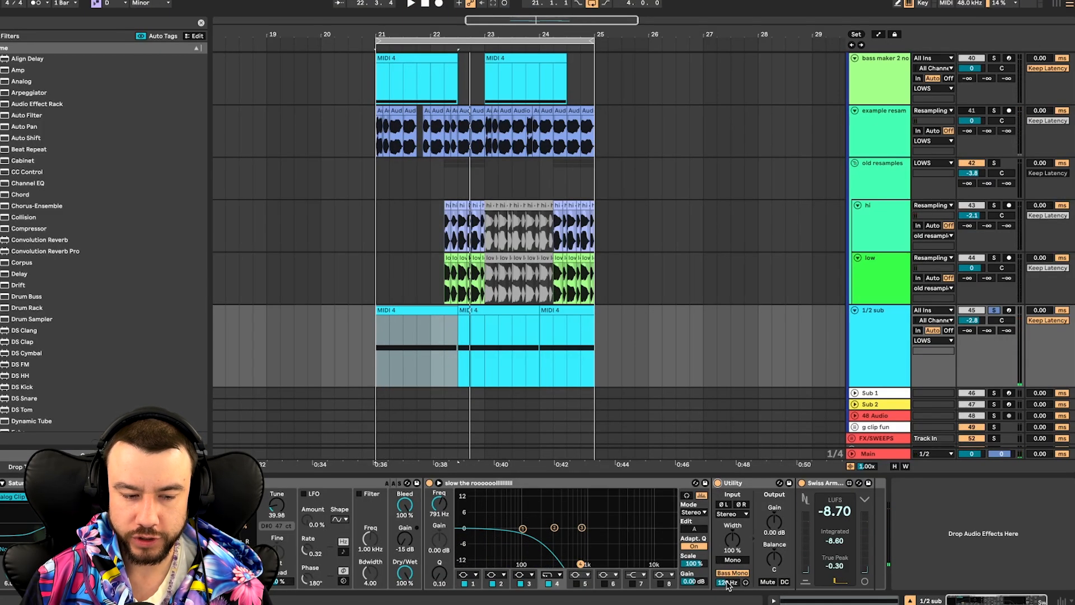
pyautogui.press('space')
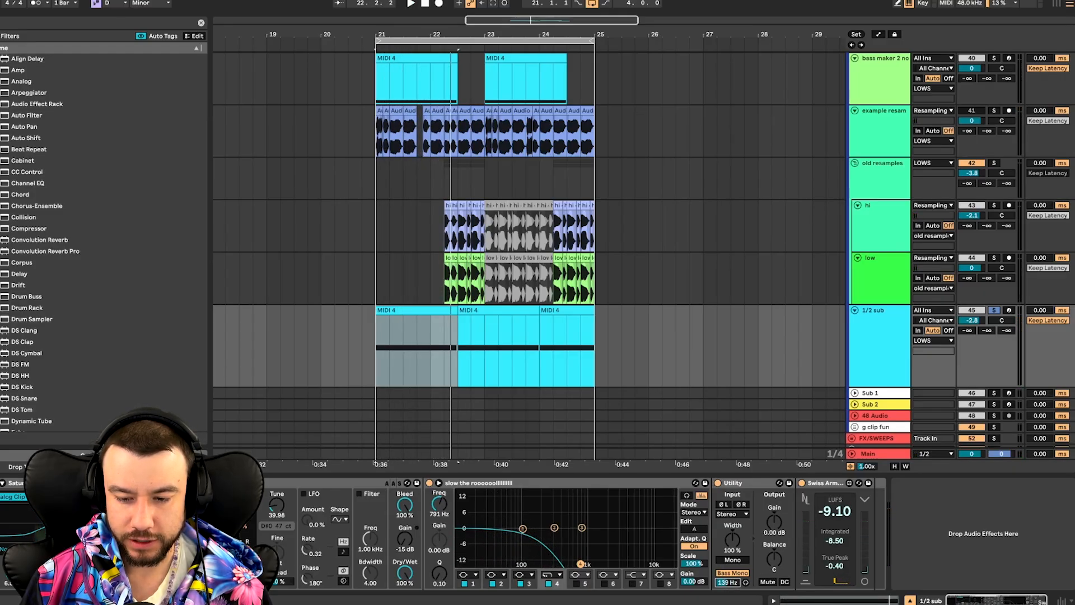
pyautogui.moveTo(728, 583); pyautogui.dragTo(727, 572)
pyautogui.press('space')
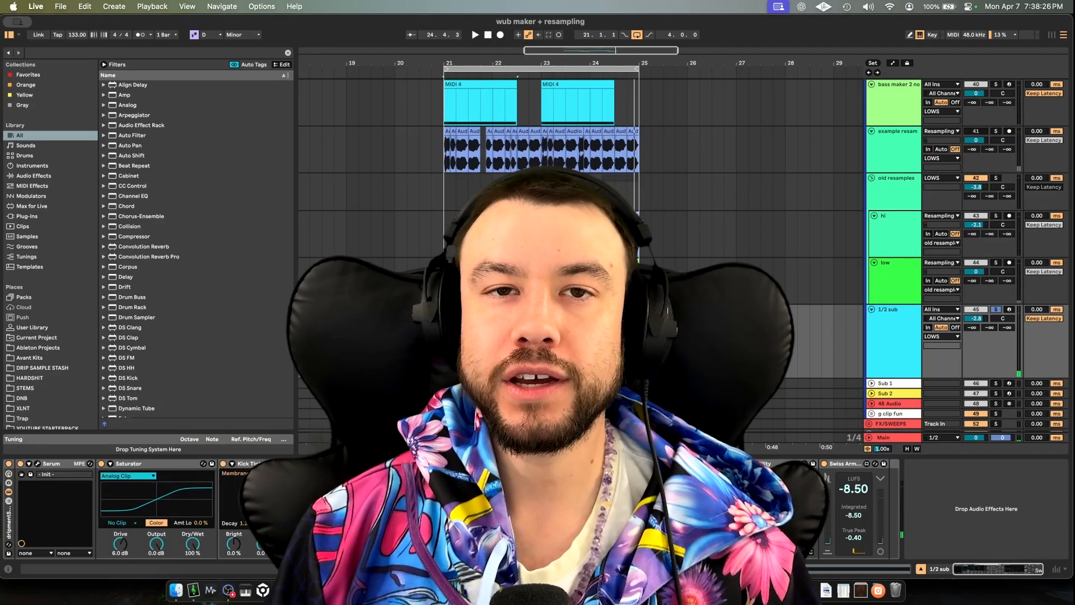
pyautogui.press('super+alt+l')
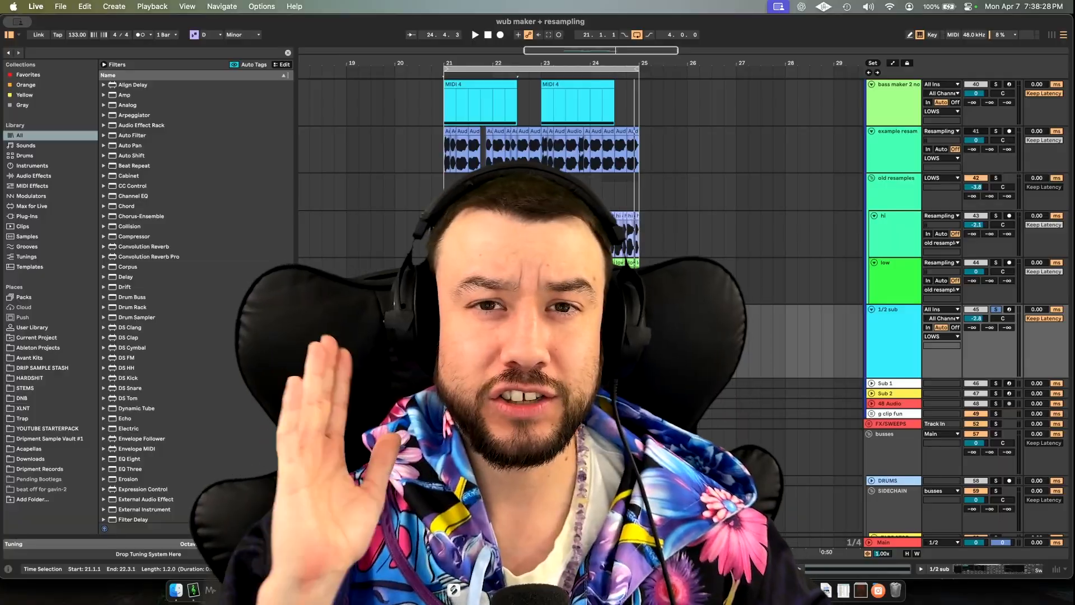